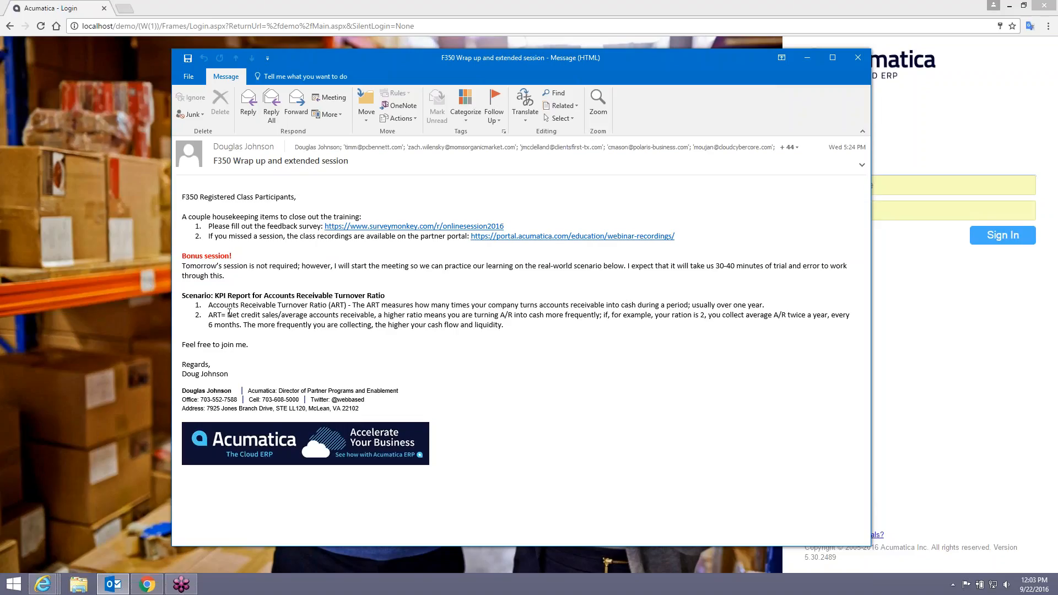
Highlight '= Net credit sales' in the email's ART formula and move the message window aside.
{"action": "left_click_drag", "start_coordinate": [228, 315], "coordinate": [366, 318]}
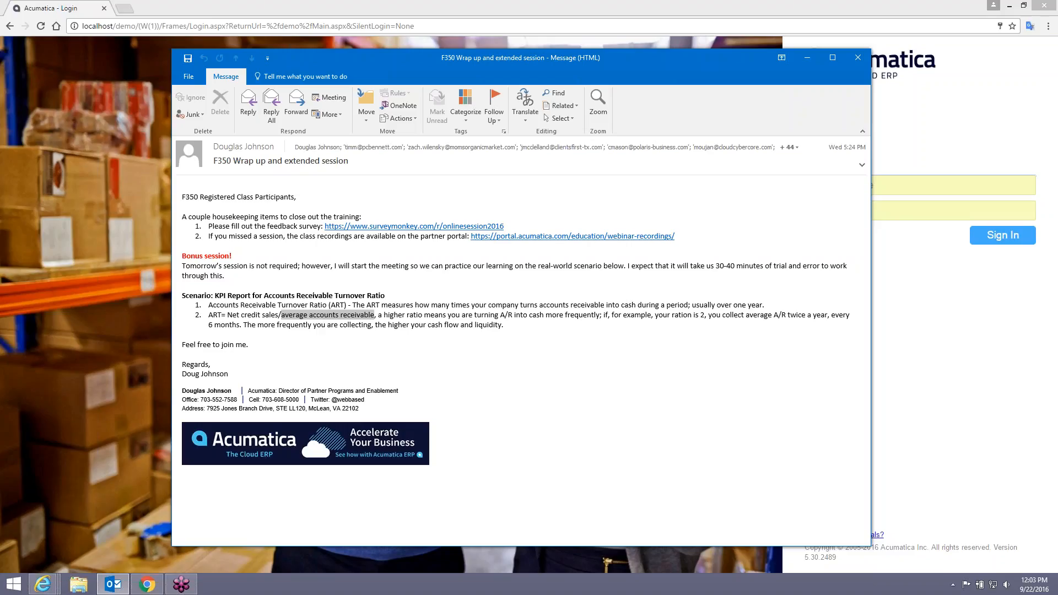
{"action": "left_click", "coordinate": [315, 318]}
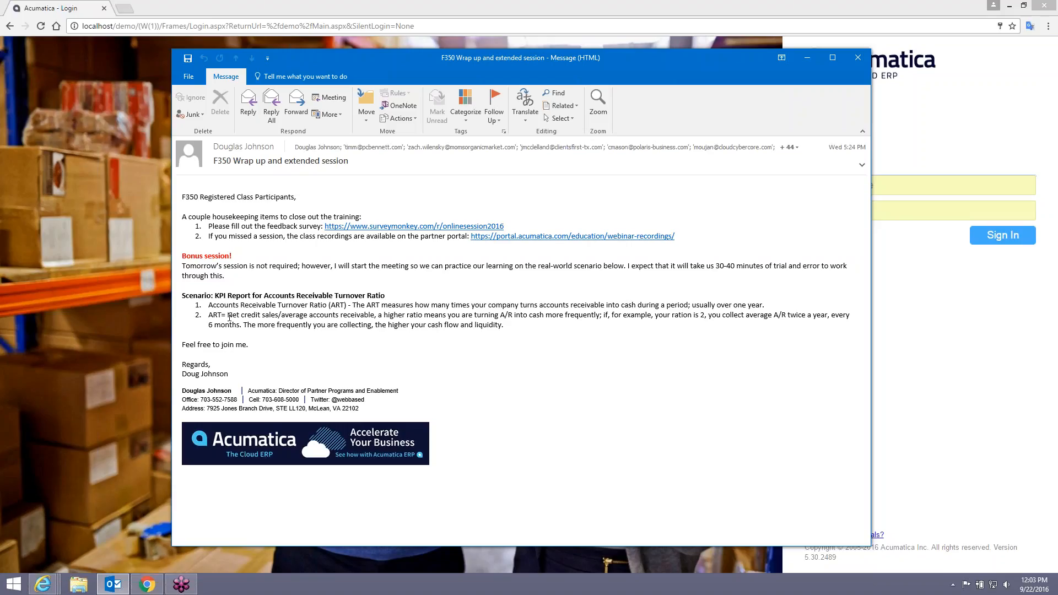
{"action": "mouse_move", "coordinate": [229, 318]}
{"action": "left_mouse_down"}
{"action": "mouse_move", "coordinate": [262, 318]}
{"action": "mouse_move", "coordinate": [242, 317]}
{"action": "left_mouse_up"}
{"action": "double_click", "coordinate": [250, 315]}
{"action": "left_click", "coordinate": [227, 315]}
{"action": "left_click_drag", "start_coordinate": [228, 314], "coordinate": [274, 319]}
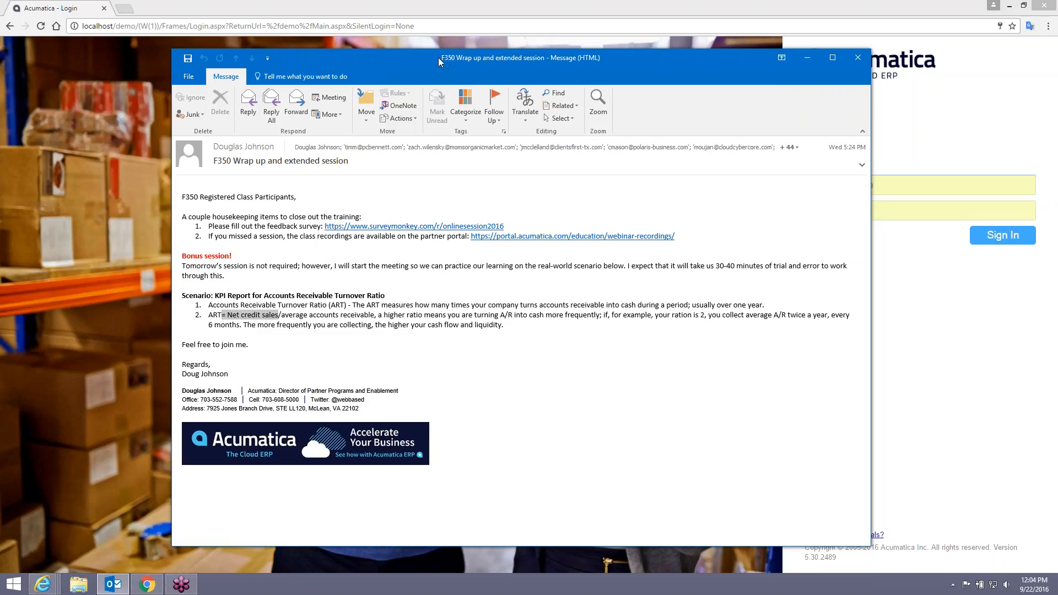
{"action": "left_click_drag", "start_coordinate": [439, 59], "coordinate": [1057, 130]}
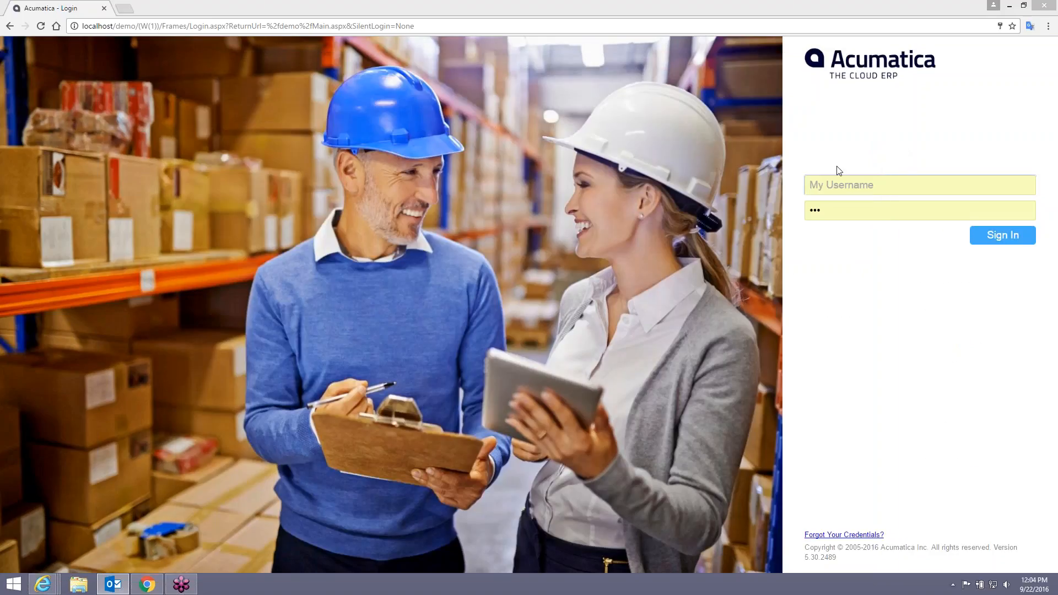
Sign in and open the General Ledger Chart Of Accounts.
{"action": "left_click", "coordinate": [839, 185]}
{"action": "type", "text": "admi"}
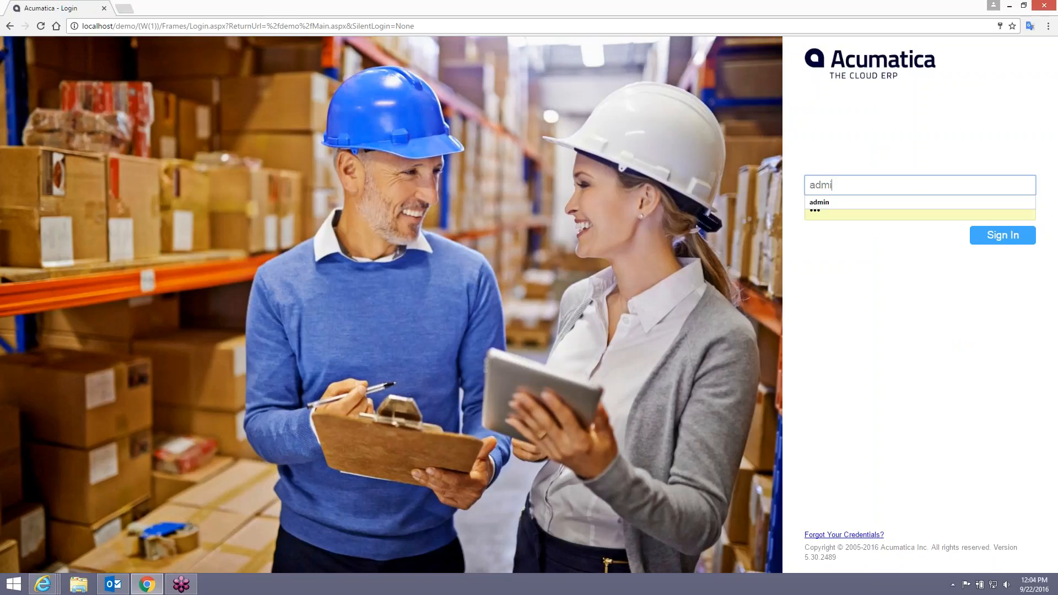
{"action": "type", "text": "n"}
{"action": "key", "text": "Return"}
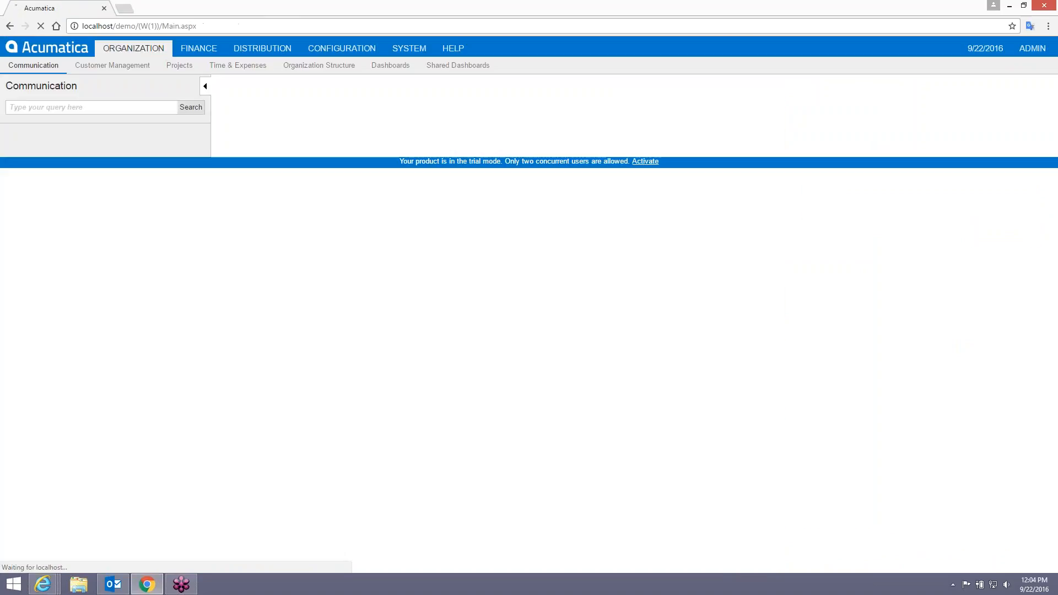
{"action": "left_click", "coordinate": [200, 50]}
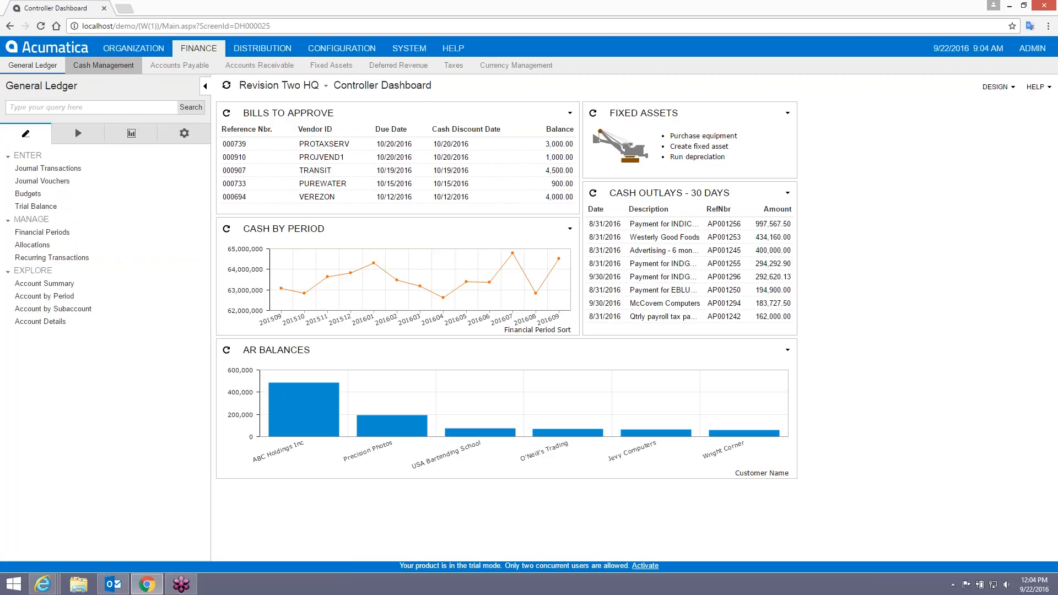
{"action": "left_click", "coordinate": [184, 133]}
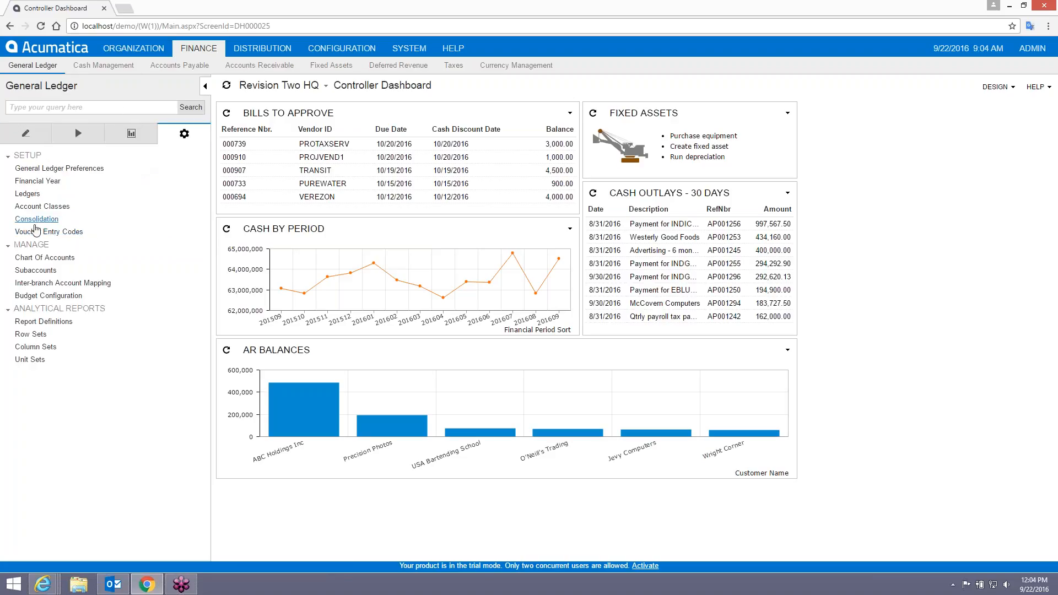
{"action": "left_click", "coordinate": [43, 258]}
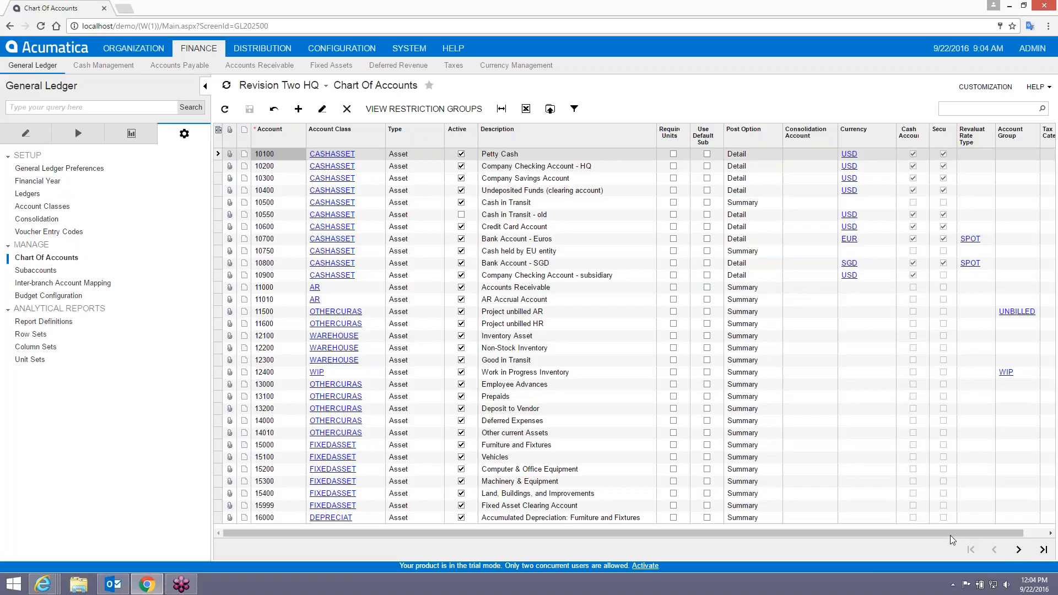
{"action": "left_click", "coordinate": [1019, 550]}
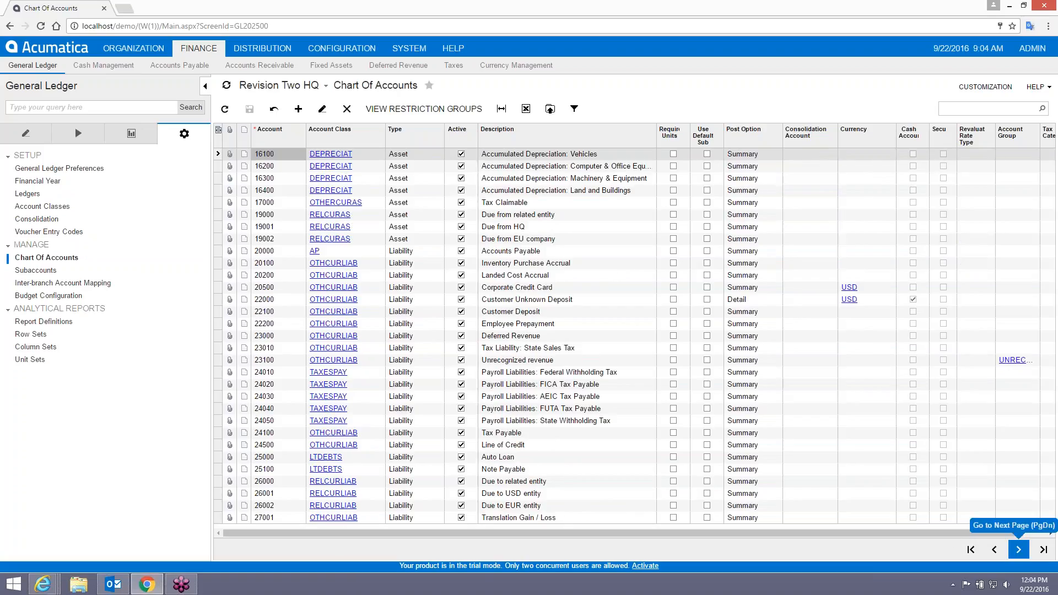
Filter Account Class to AR, after first trying sales, to list accounts 11000 and 11010.
{"action": "left_click", "coordinate": [341, 133]}
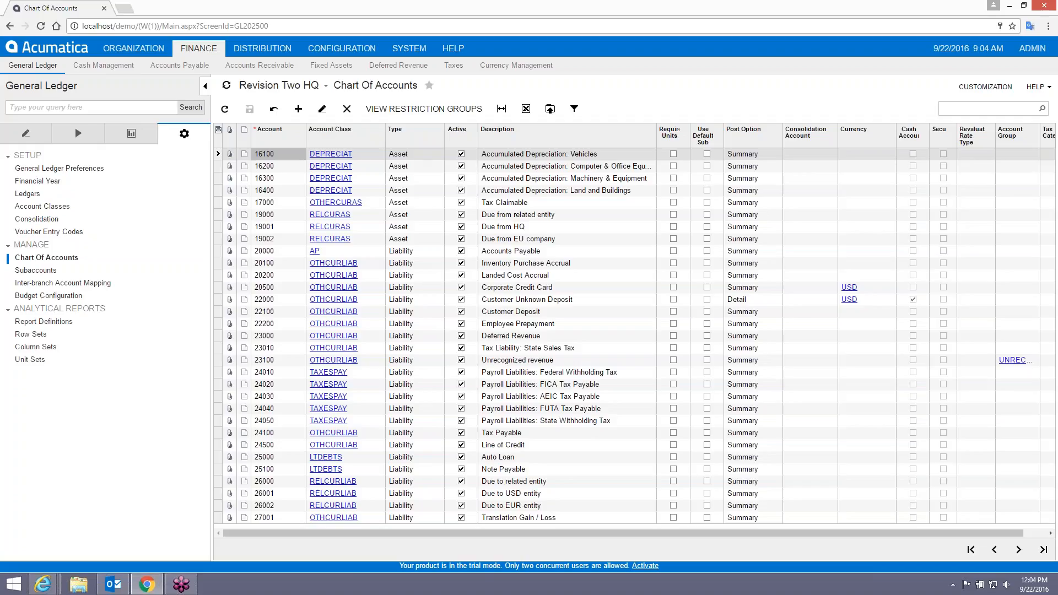
{"action": "type", "text": "sales"}
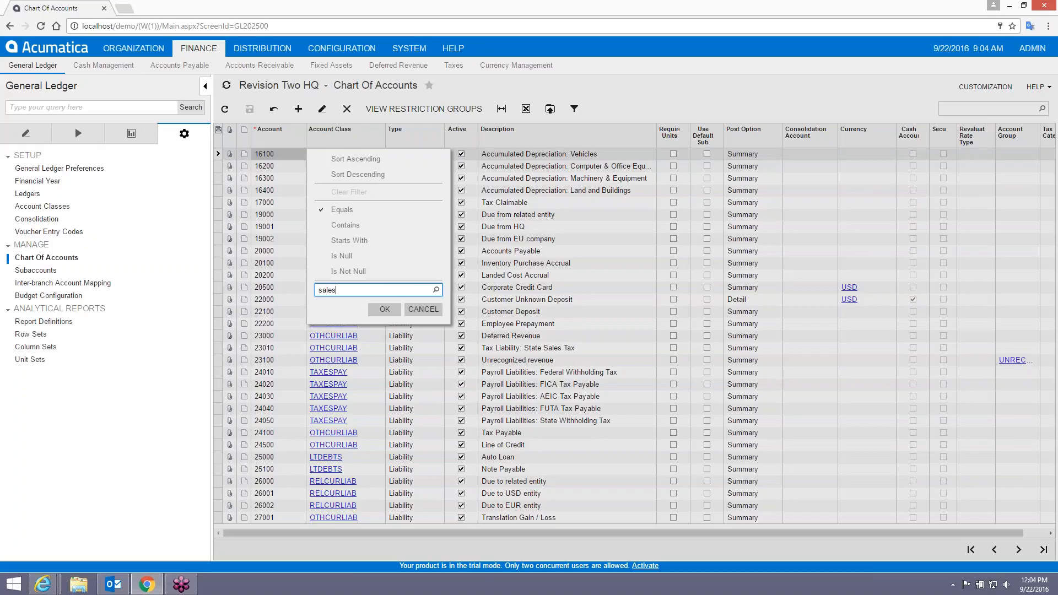
{"action": "left_click", "coordinate": [385, 309]}
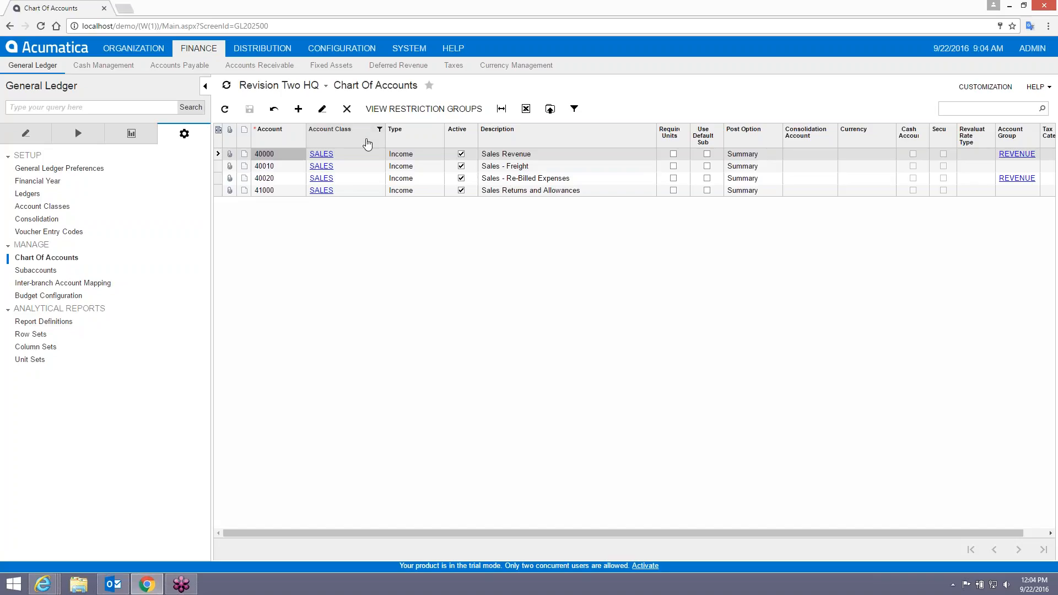
{"action": "left_click", "coordinate": [367, 144]}
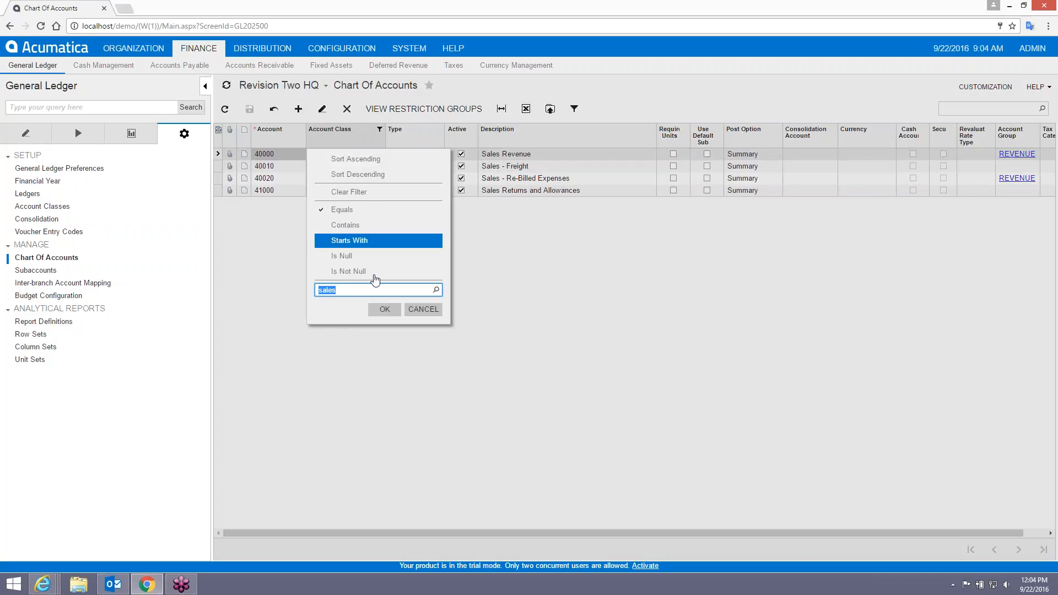
{"action": "type", "text": "ar"}
{"action": "key", "text": "Return"}
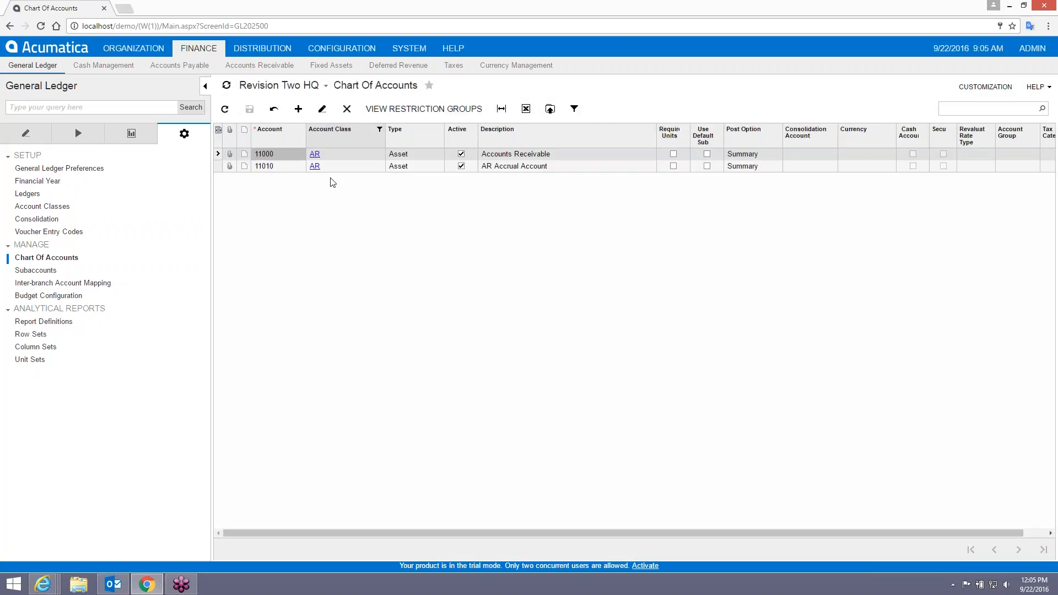
{"action": "left_click", "coordinate": [113, 584]}
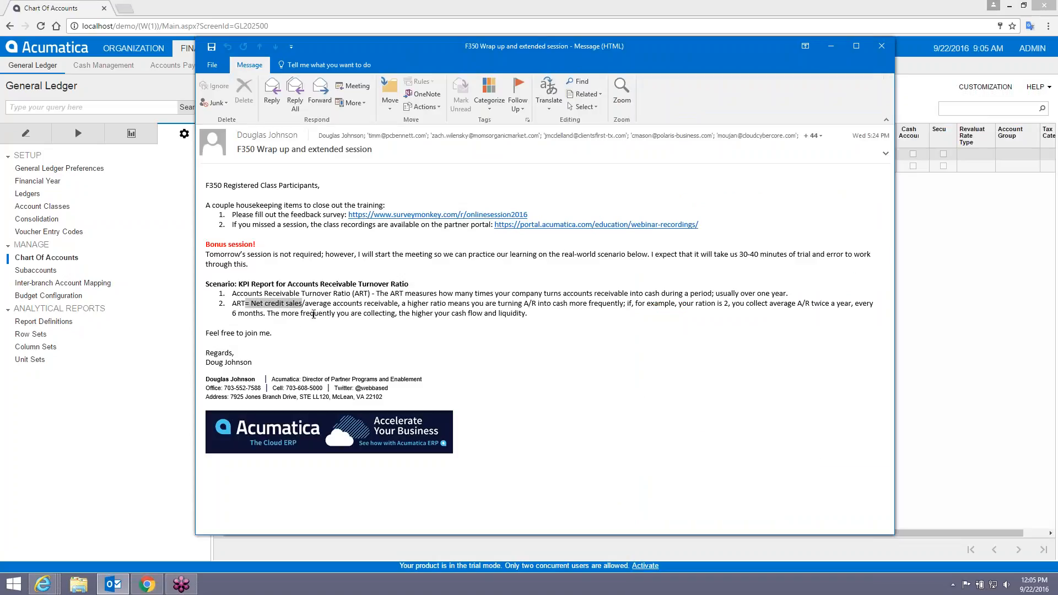
Highlight 'average accounts receivable' in the email formula and move the Outlook window to the lower right.
{"action": "left_click", "coordinate": [306, 304]}
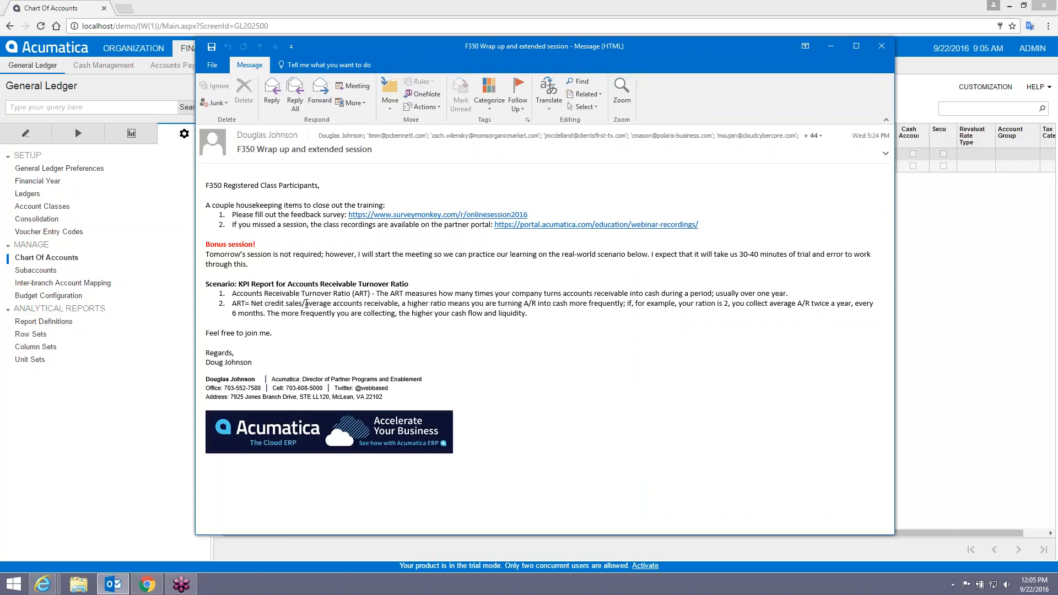
{"action": "left_click_drag", "start_coordinate": [306, 304], "coordinate": [398, 304]}
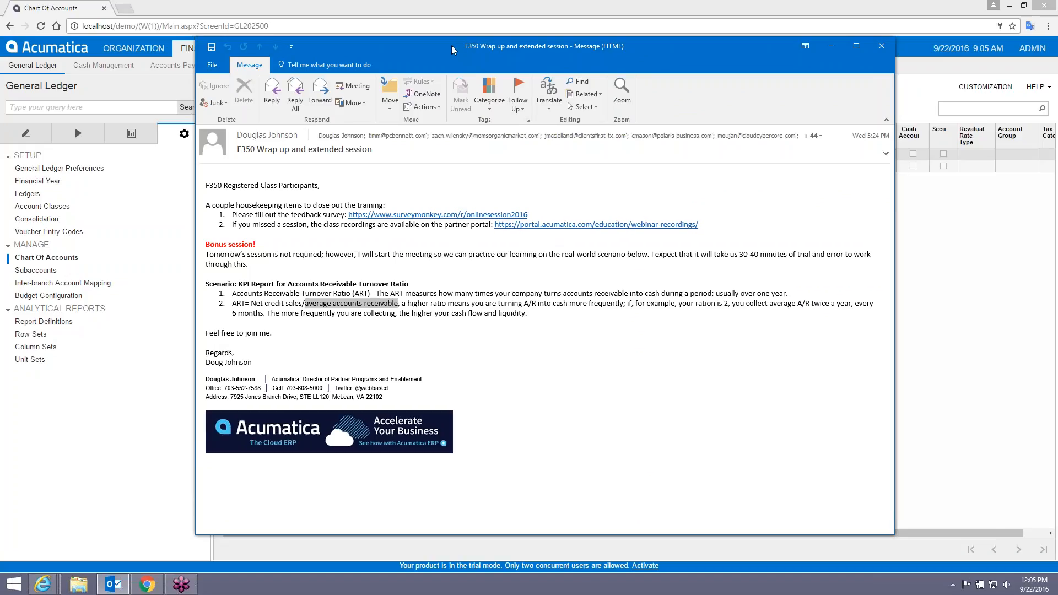
{"action": "left_click_drag", "start_coordinate": [450, 48], "coordinate": [457, 61]}
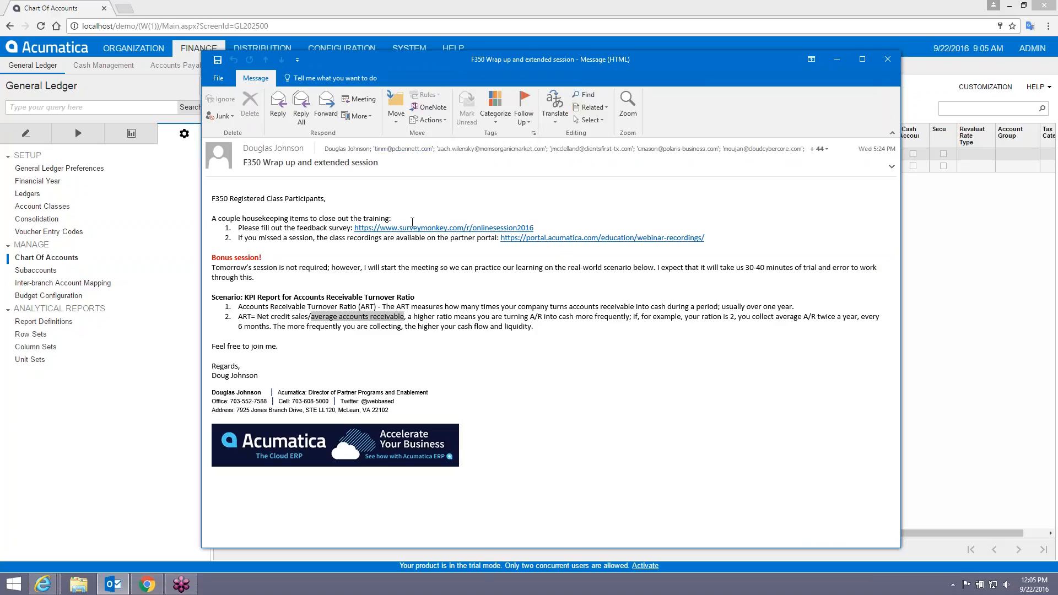
{"action": "left_click_drag", "start_coordinate": [445, 65], "coordinate": [1057, 160]}
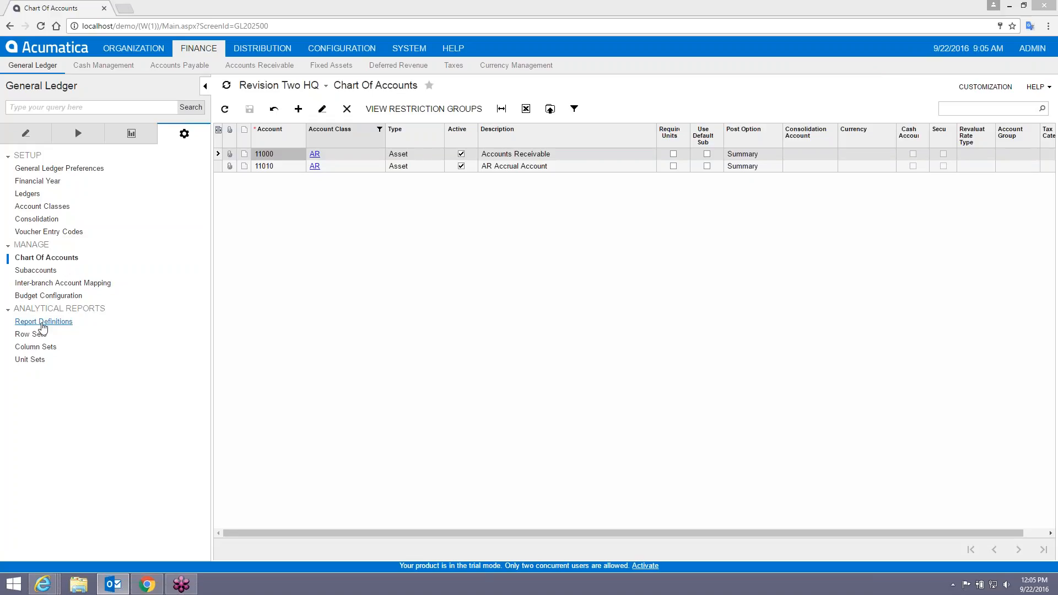
Open Row Sets and Column Sets in new tabs, then load column set DBALSHEETP.
{"action": "left_click", "coordinate": [43, 321]}
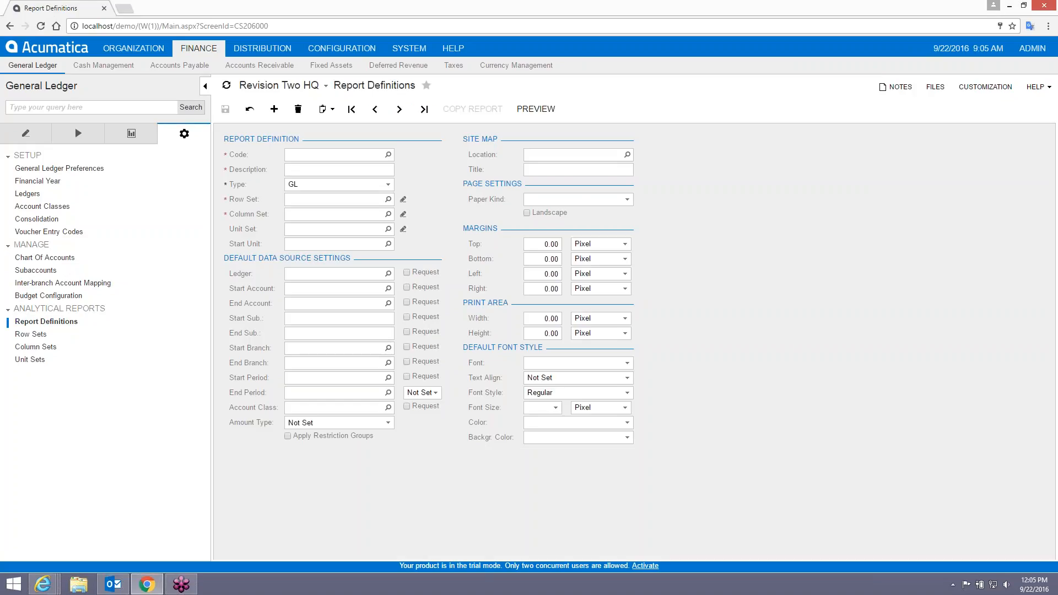
{"action": "right_click", "coordinate": [27, 337]}
{"action": "left_click", "coordinate": [52, 357]}
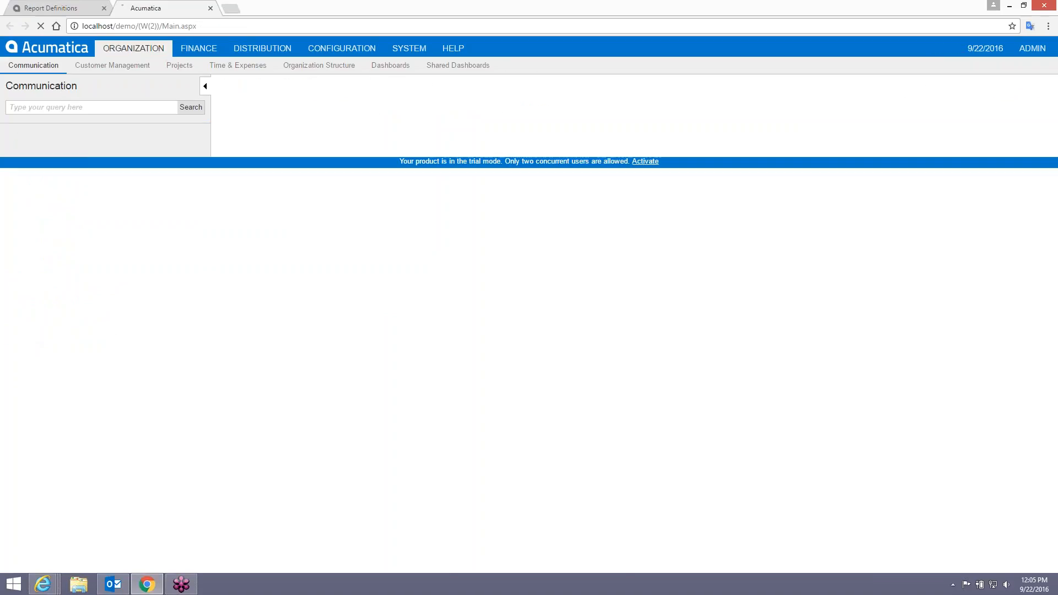
{"action": "left_click", "coordinate": [51, 8]}
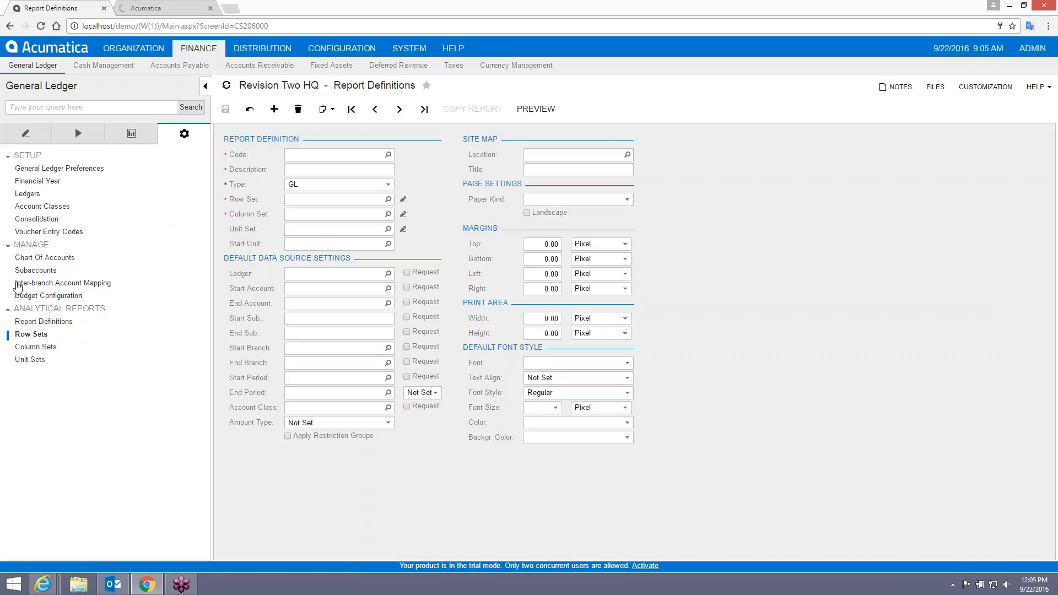
{"action": "right_click", "coordinate": [31, 347]}
{"action": "left_click", "coordinate": [57, 368]}
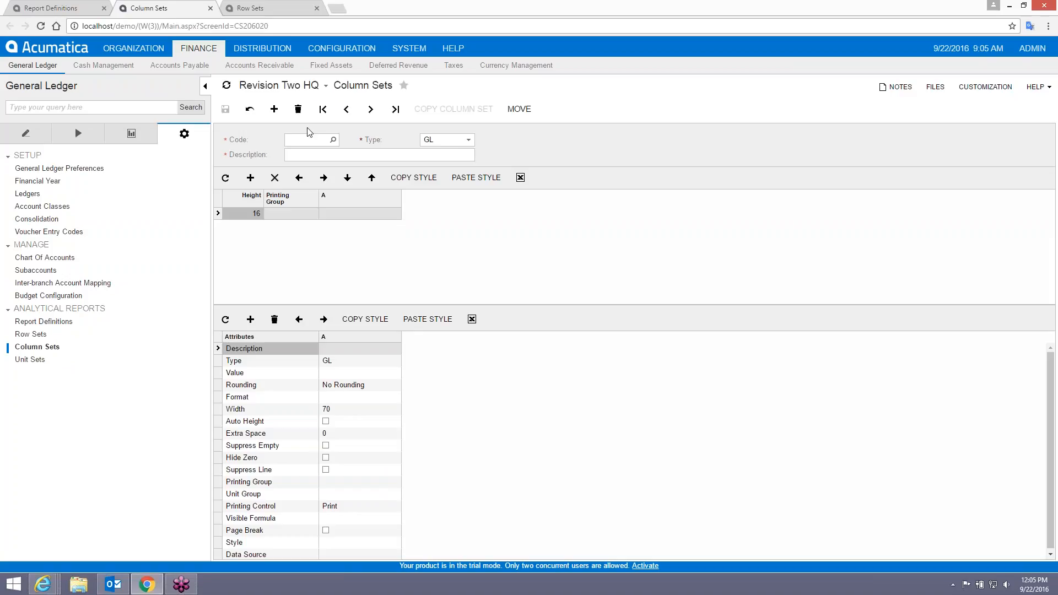
{"action": "left_click", "coordinate": [333, 141]}
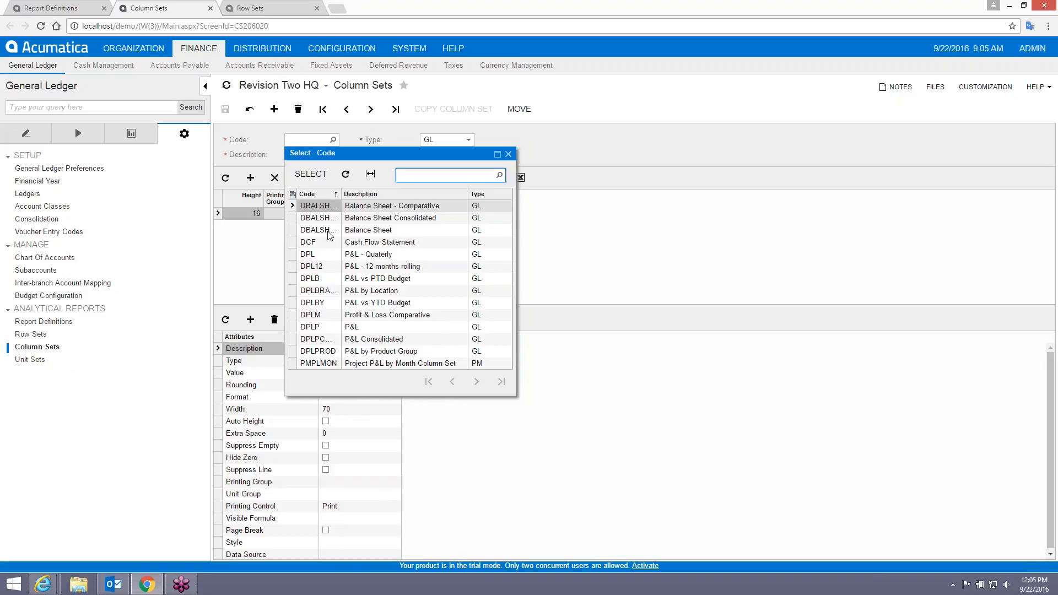
{"action": "double_click", "coordinate": [330, 230]}
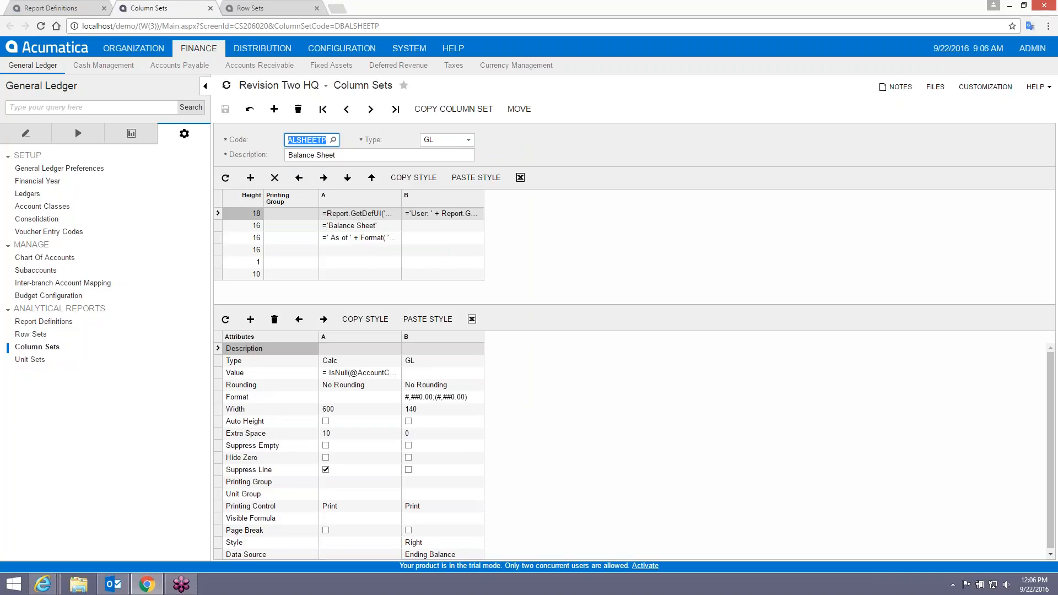
Copy the column set to new code ART with description 'AR Turnover'.
{"action": "left_click", "coordinate": [444, 110]}
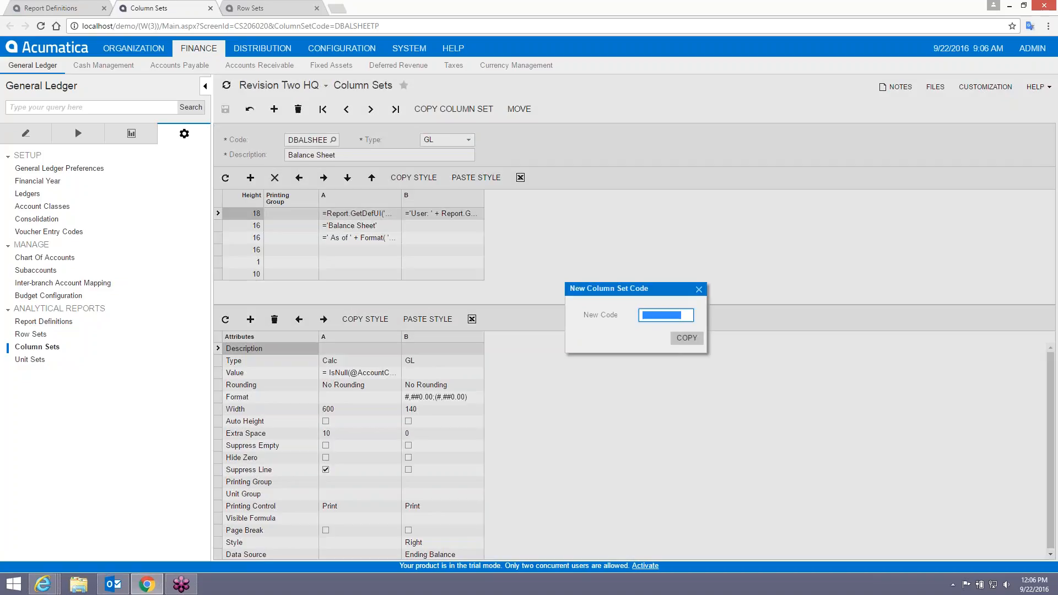
{"action": "type", "text": "ART"}
{"action": "left_click", "coordinate": [685, 337]}
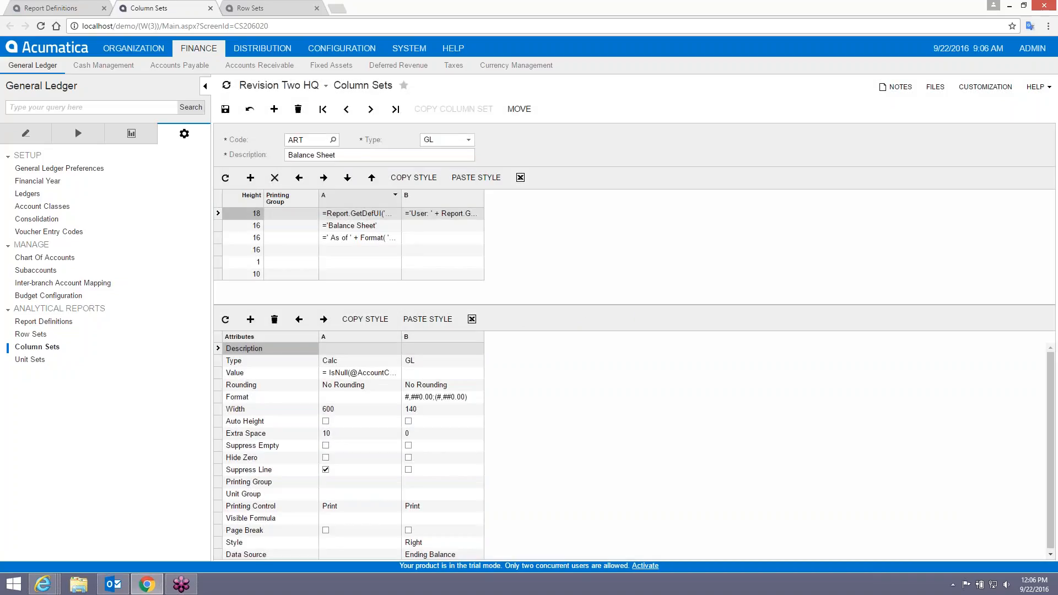
{"action": "left_click", "coordinate": [353, 155]}
{"action": "type", "text": "Average Rev"}
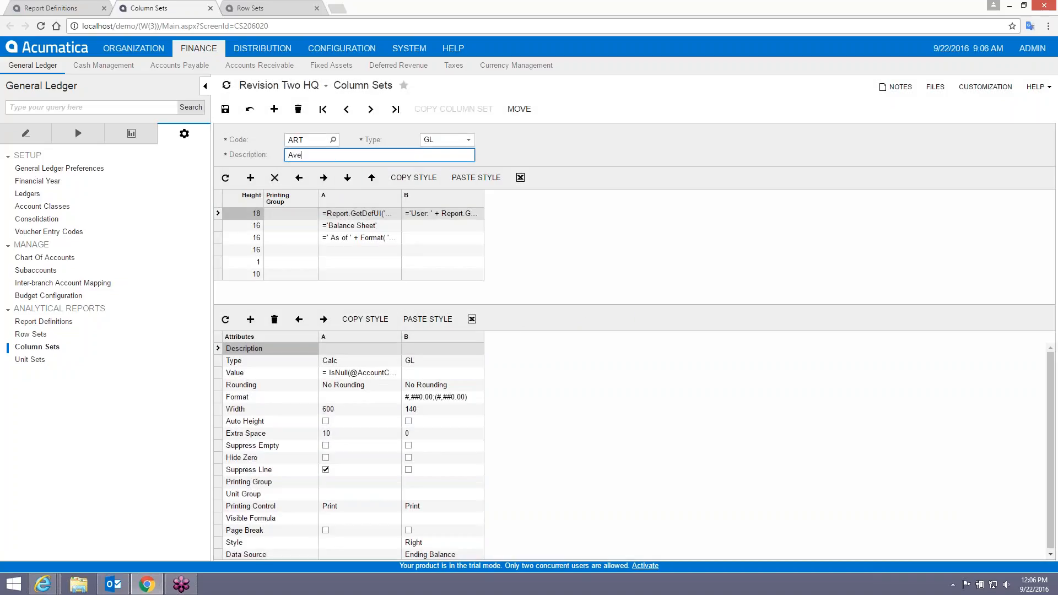
{"action": "key", "text": "BackSpace"}
{"action": "key", "text": "BackSpace"}
{"action": "key", "text": "BackSpace"}
{"action": "key", "text": "BackSpace"}
{"action": "key", "text": "BackSpace"}
{"action": "key", "text": "BackSpace"}
{"action": "key", "text": "BackSpace"}
{"action": "key", "text": "BackSpace"}
{"action": "key", "text": "BackSpace"}
{"action": "key", "text": "BackSpace"}
{"action": "type", "text": "R Turn"}
{"action": "type", "text": "iver"}
{"action": "key", "text": "BackSpace"}
{"action": "type", "text": "over"}
Change the heading formula from 'Balance Sheet' to 'AR Turnover', save, and go to Row Sets.
{"action": "left_click", "coordinate": [364, 227]}
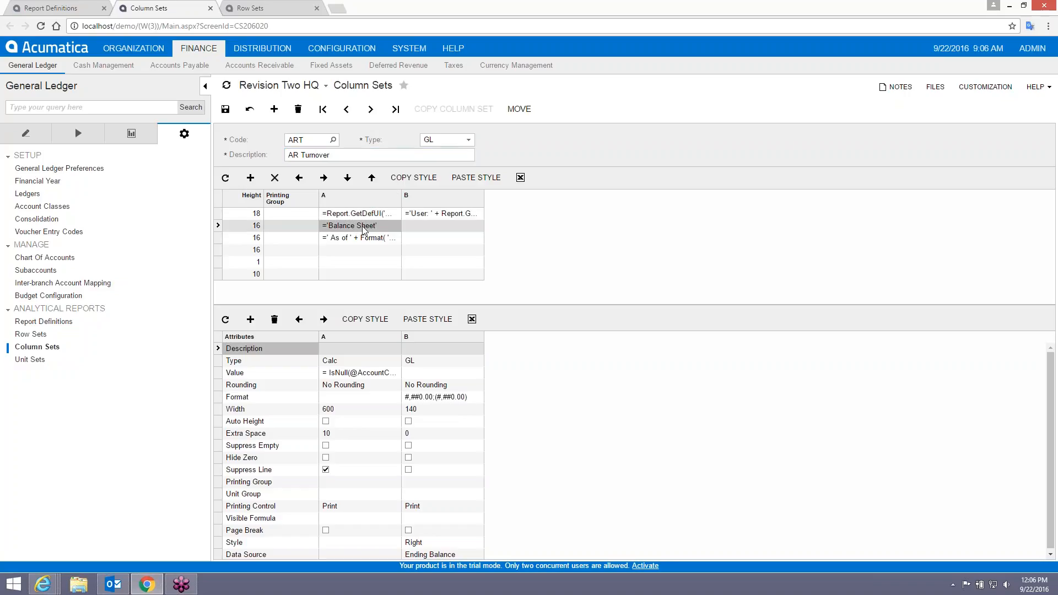
{"action": "left_click", "coordinate": [335, 226]}
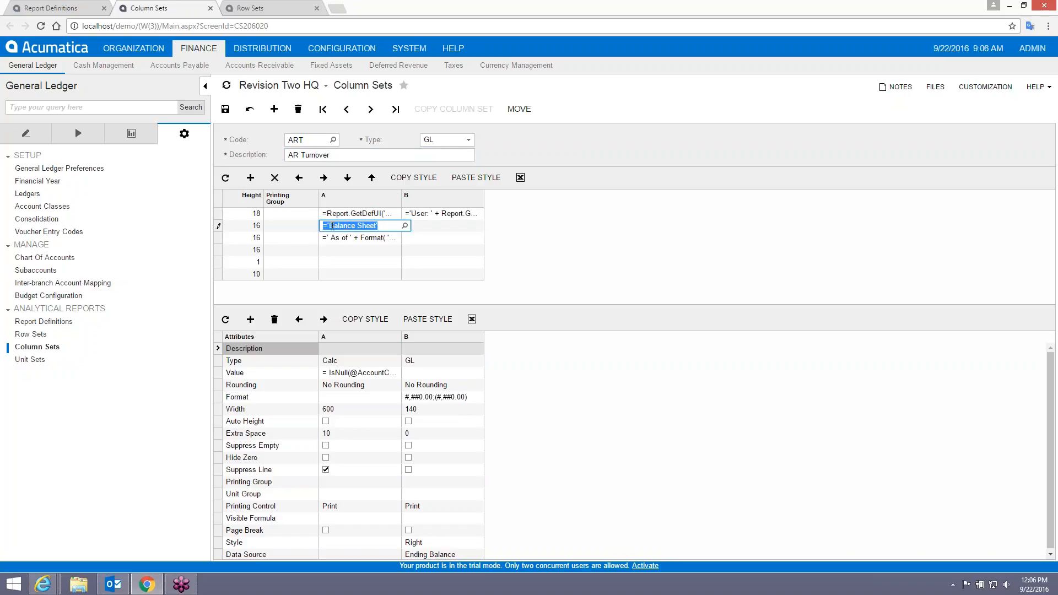
{"action": "left_click_drag", "start_coordinate": [331, 226], "coordinate": [378, 226]}
{"action": "type", "text": "AR Turnover"}
{"action": "left_click", "coordinate": [225, 110]}
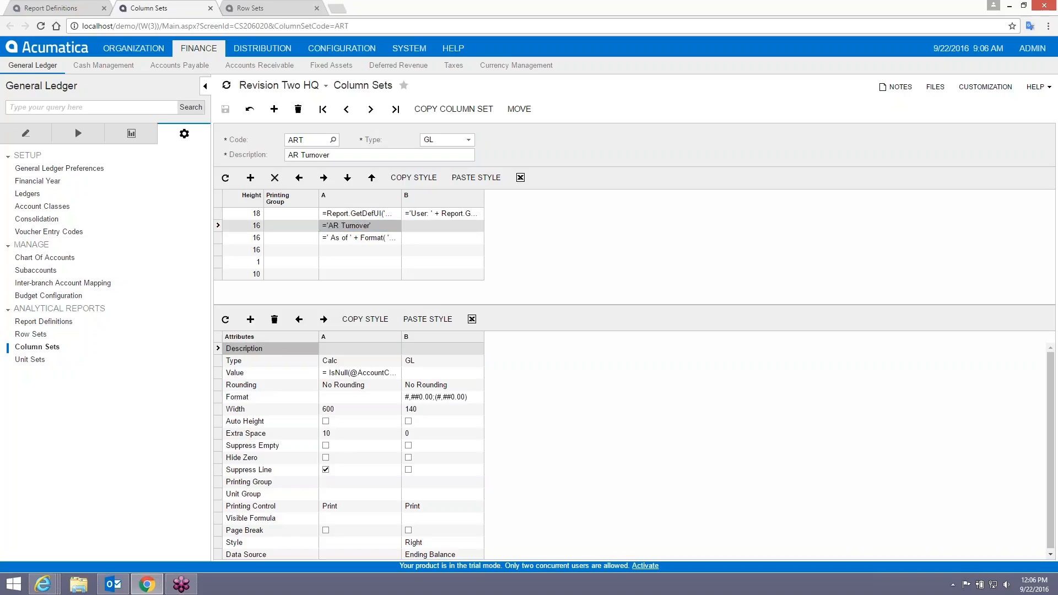
{"action": "left_click", "coordinate": [253, 7]}
{"action": "left_click", "coordinate": [315, 137]}
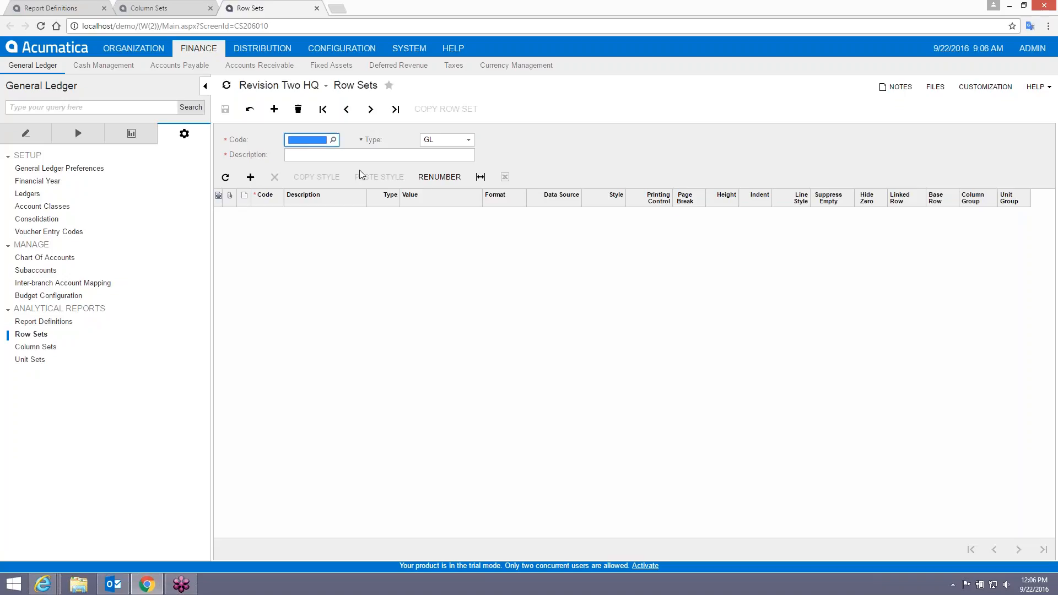
Save a new row set with code ART and description 'AR Turnover'.
{"action": "type", "text": "A"}
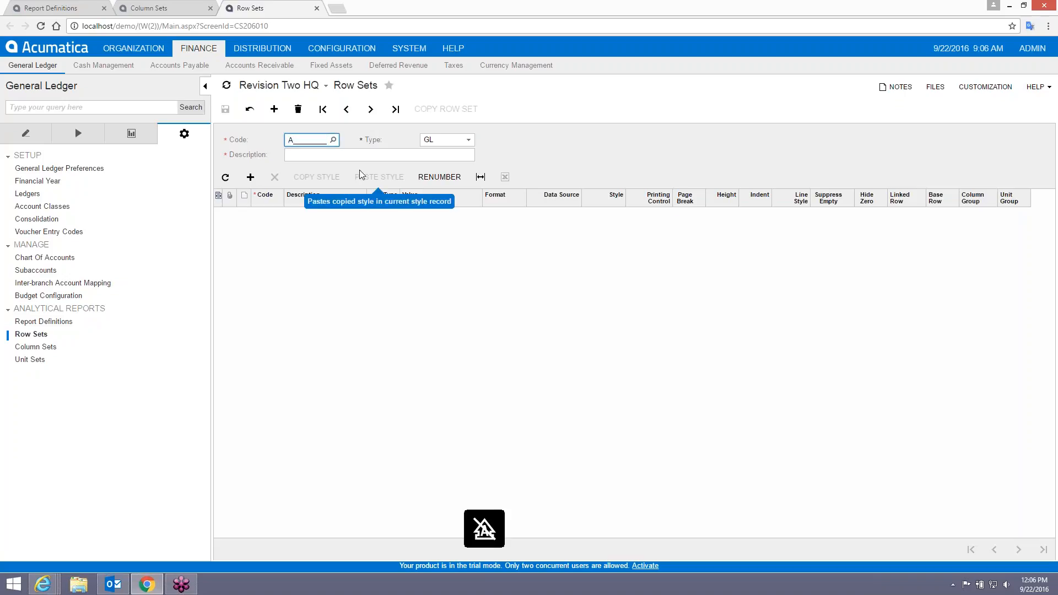
{"action": "type", "text": "RT"}
{"action": "key", "text": "Tab"}
{"action": "left_click", "coordinate": [361, 156]}
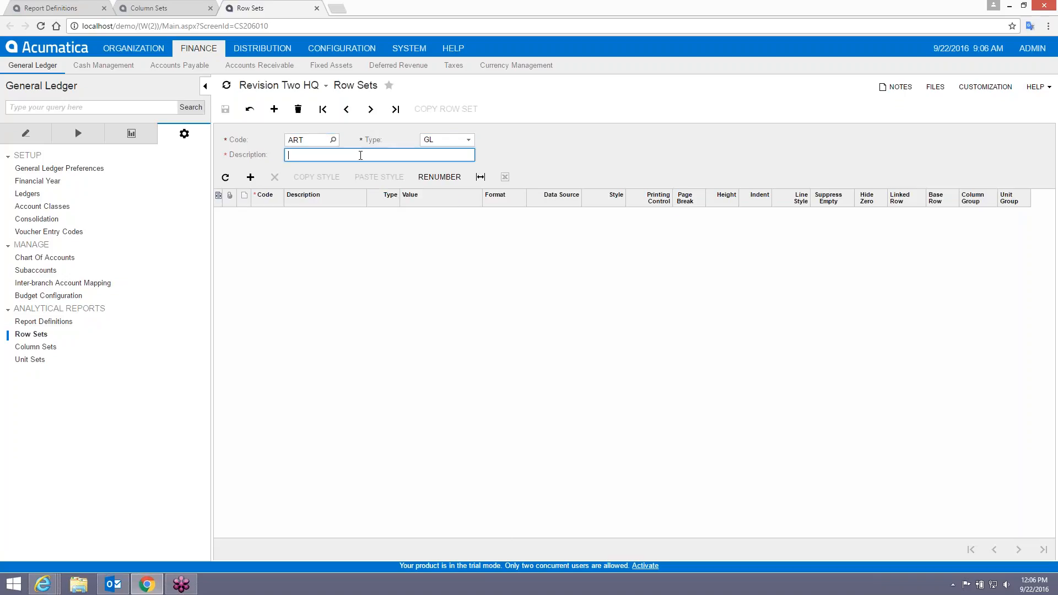
{"action": "type", "text": "AR Turnover"}
{"action": "key", "text": "Tab"}
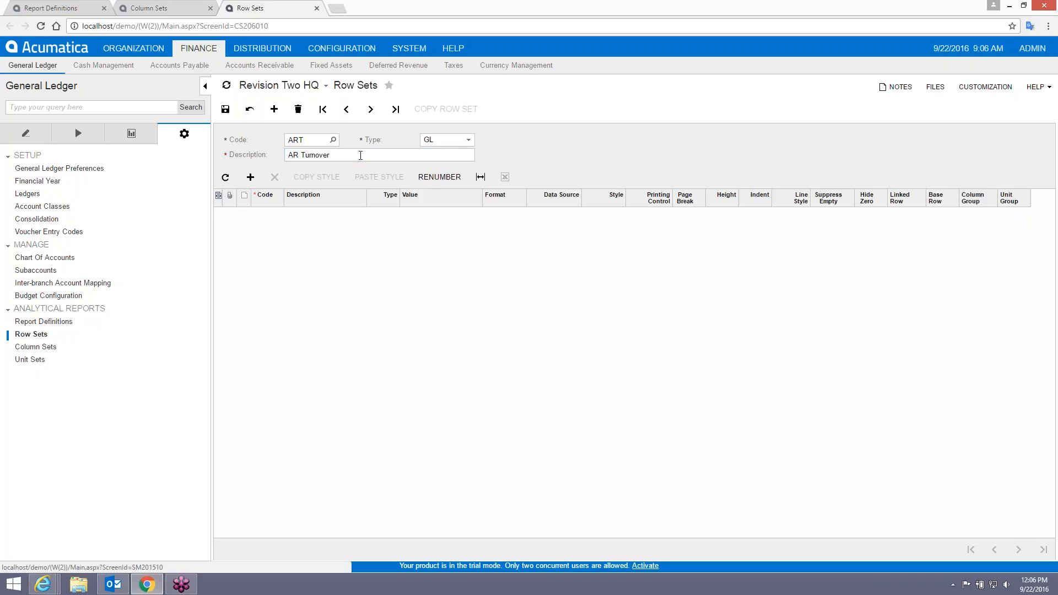
{"action": "left_click", "coordinate": [226, 109]}
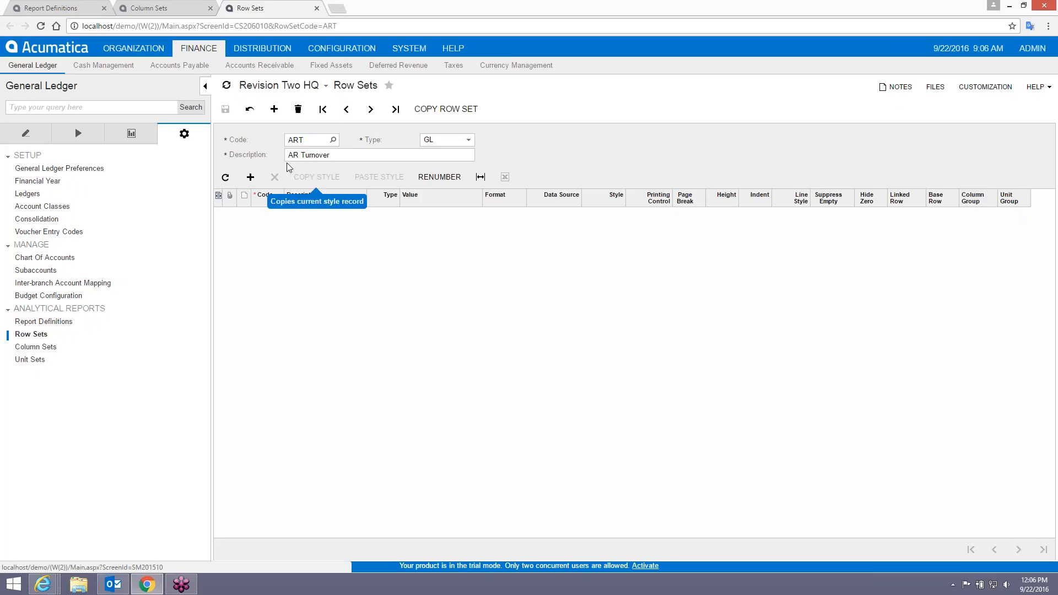
{"action": "left_click", "coordinate": [55, 9]}
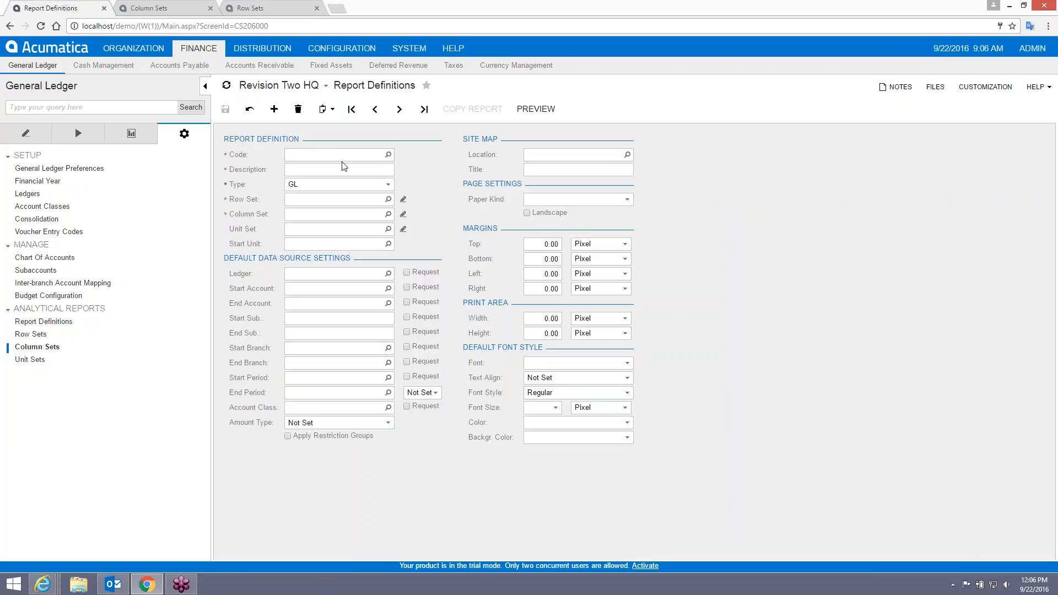
Load the DBSP Balance Sheet report and copy it under new code ART.
{"action": "left_click", "coordinate": [388, 154]}
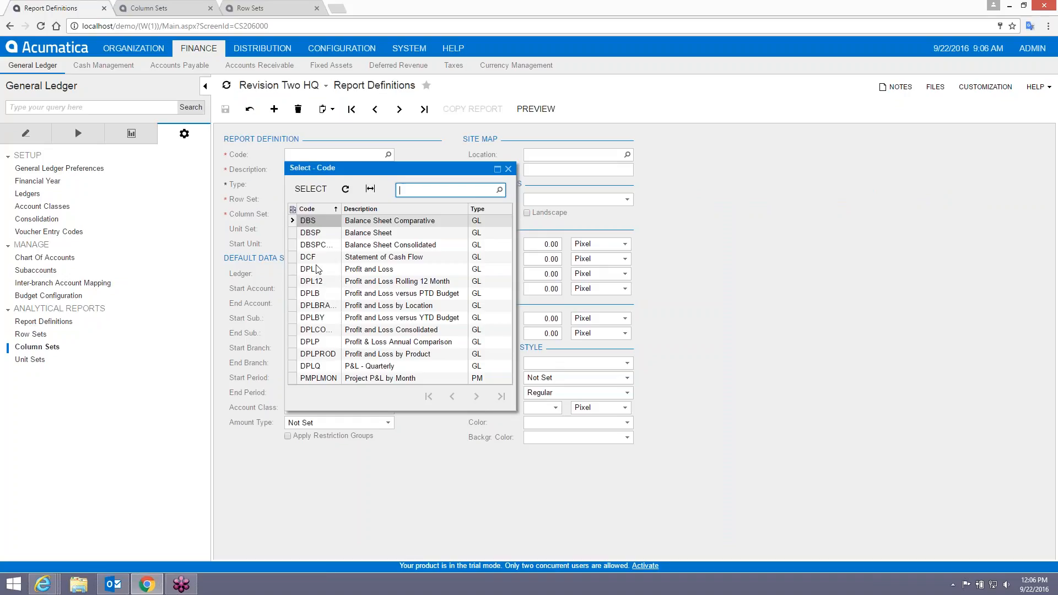
{"action": "double_click", "coordinate": [320, 232]}
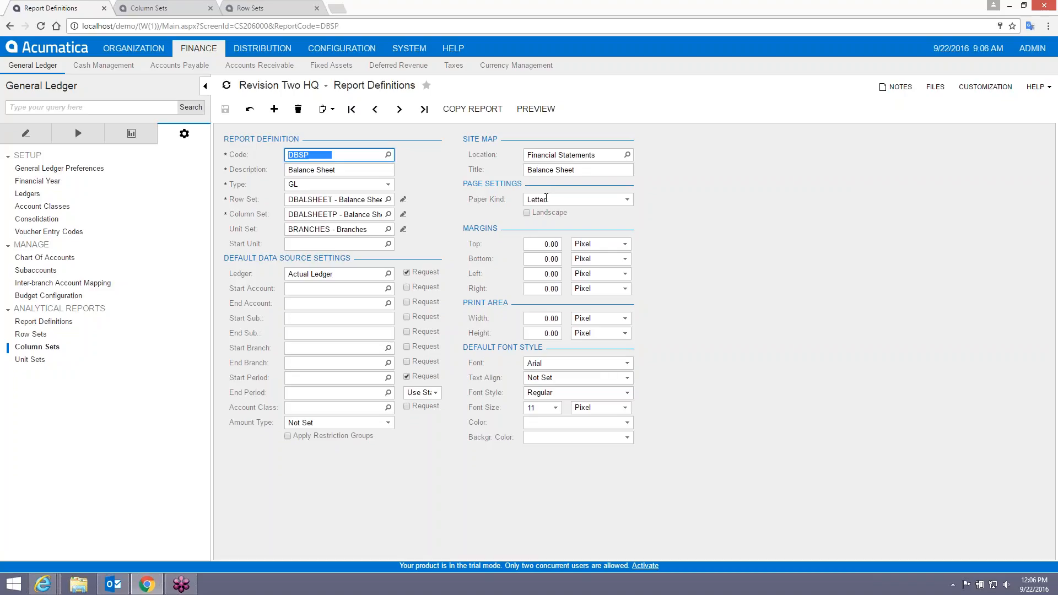
{"action": "left_click", "coordinate": [472, 108]}
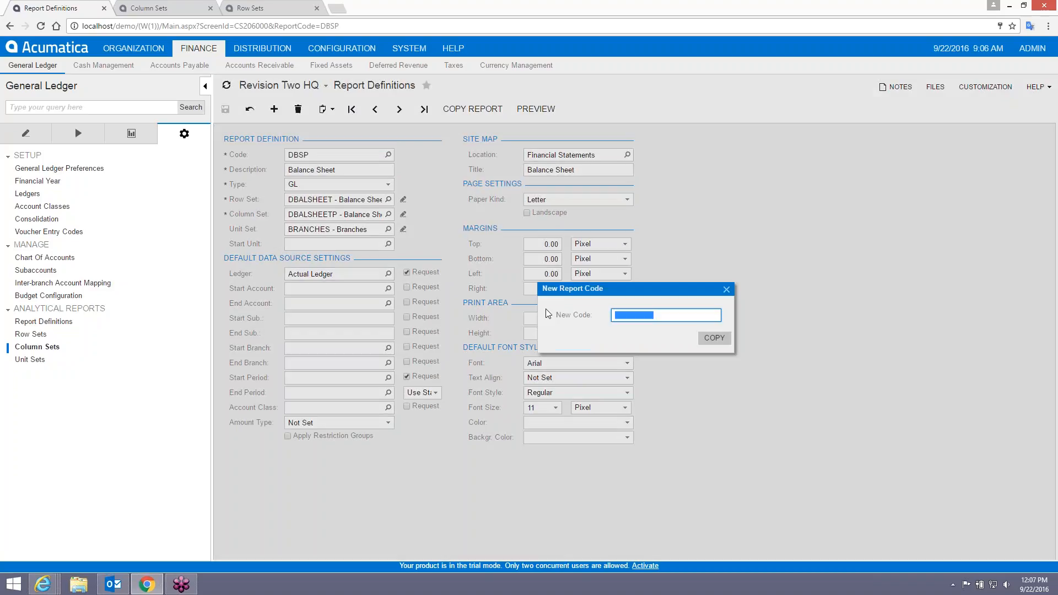
{"action": "type", "text": "ABSP"}
{"action": "key", "text": "BackSpace"}
{"action": "key", "text": "BackSpace"}
{"action": "key", "text": "BackSpace"}
{"action": "key", "text": "BackSpace"}
{"action": "type", "text": "ART"}
{"action": "left_click", "coordinate": [714, 342]}
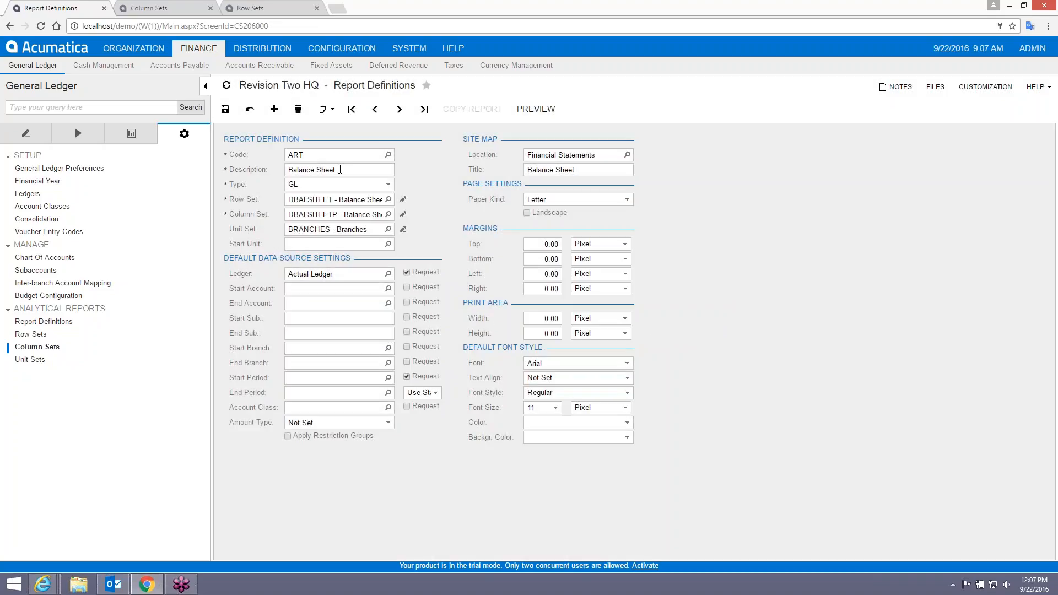
Set the ART report description to 'AR Turnover' and save.
{"action": "left_click", "coordinate": [340, 169]}
{"action": "type", "text": "AR TUrno"}
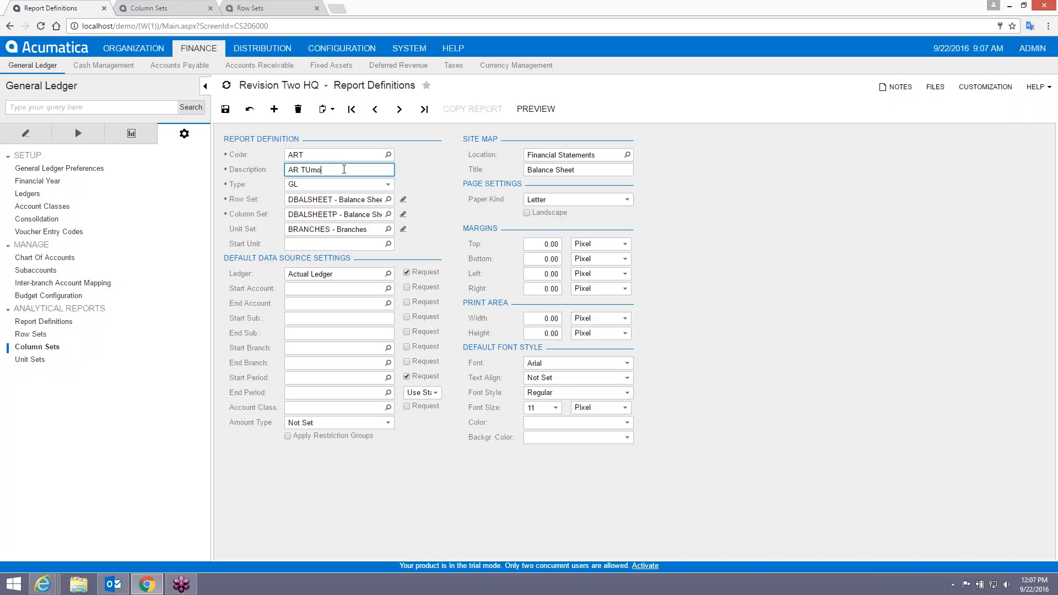
{"action": "key", "text": "BackSpace"}
{"action": "key", "text": "BackSpace"}
{"action": "key", "text": "BackSpace"}
{"action": "key", "text": "BackSpace"}
{"action": "type", "text": "urnover"}
{"action": "key", "text": "Tab"}
{"action": "key", "text": "ctrl+s"}
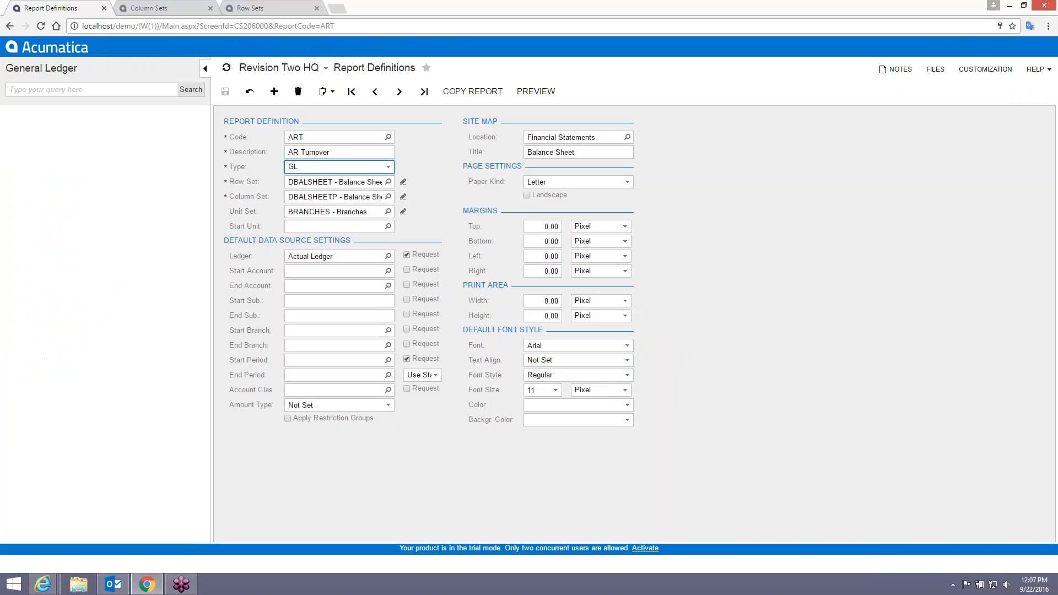
Enter 'AR Turnover' as the report title, then discard the unsaved change.
{"action": "left_click", "coordinate": [609, 170]}
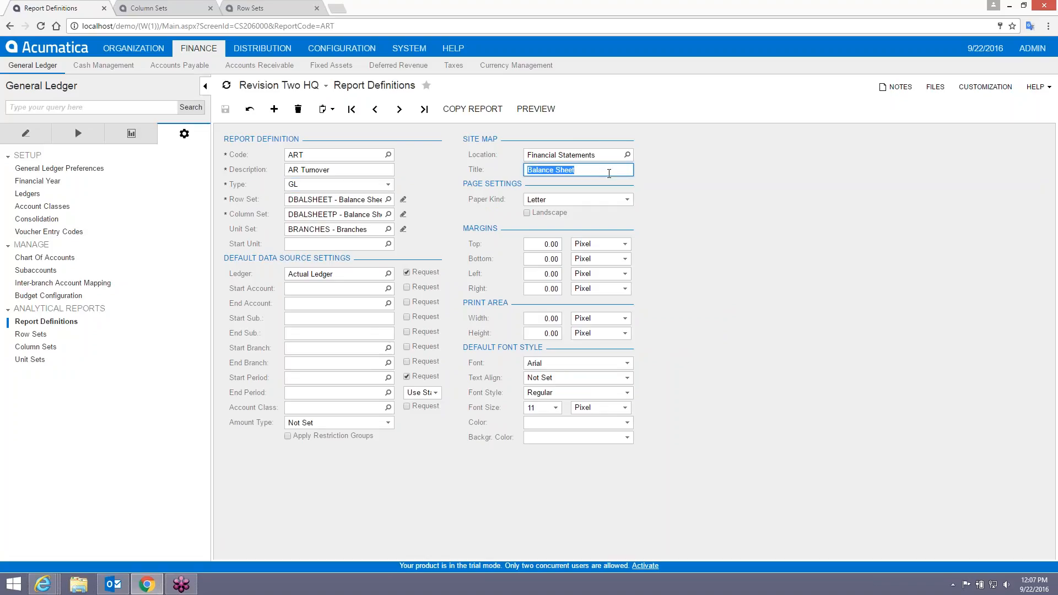
{"action": "type", "text": "AR Turnover"}
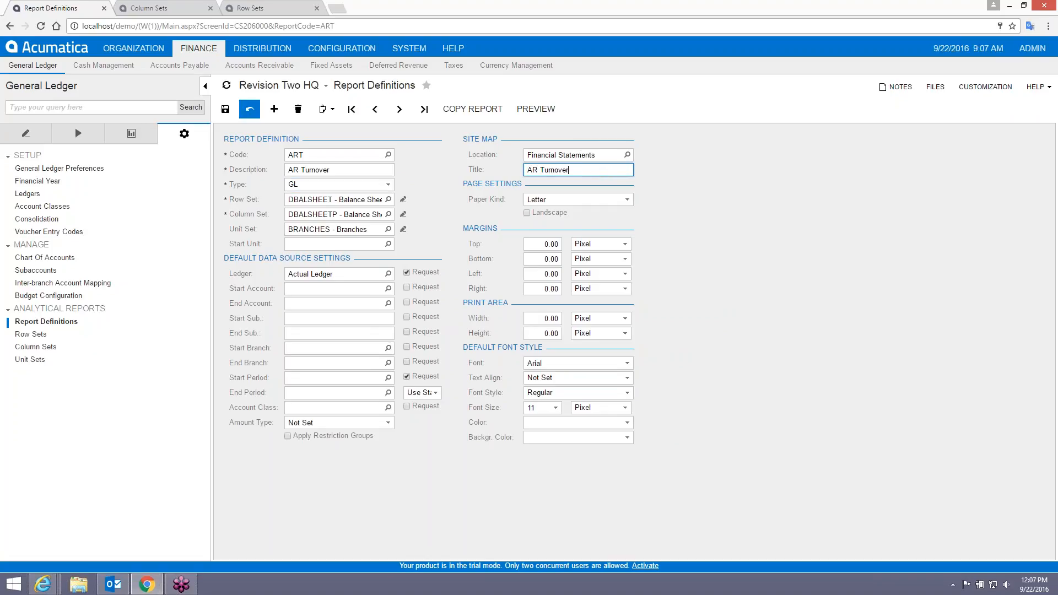
{"action": "left_click", "coordinate": [249, 109]}
{"action": "left_click", "coordinate": [573, 89]}
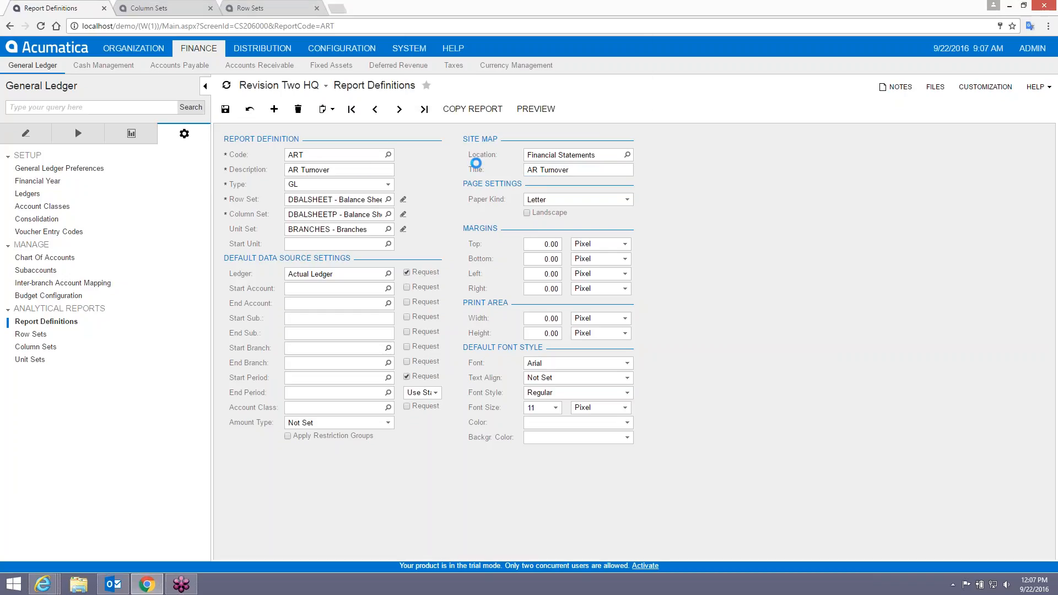
{"action": "left_click", "coordinate": [388, 155]}
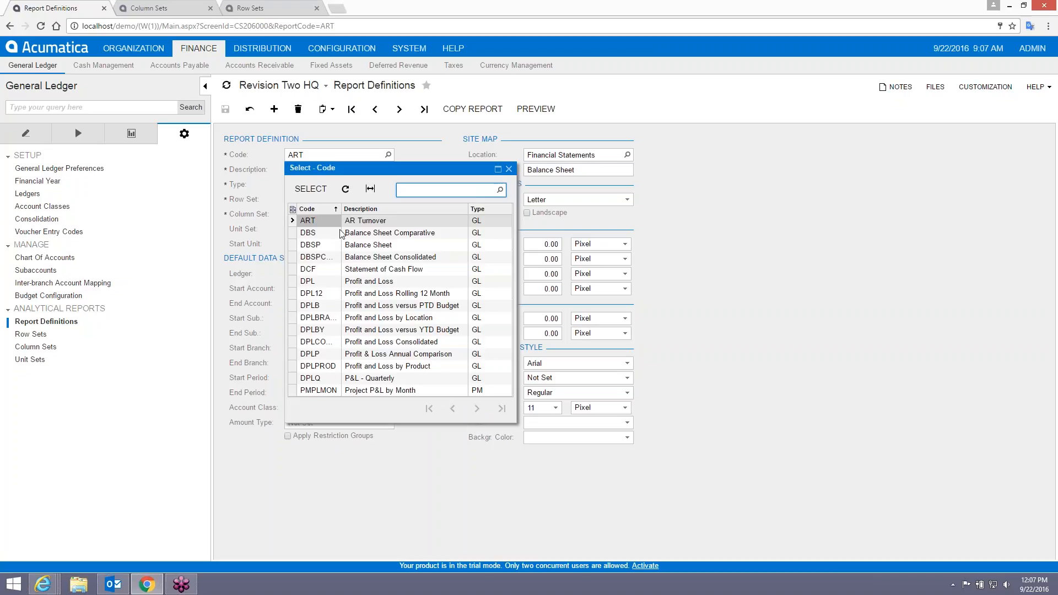
Reload report ART and set its title to 'AR Turnover'.
{"action": "left_click", "coordinate": [274, 109]}
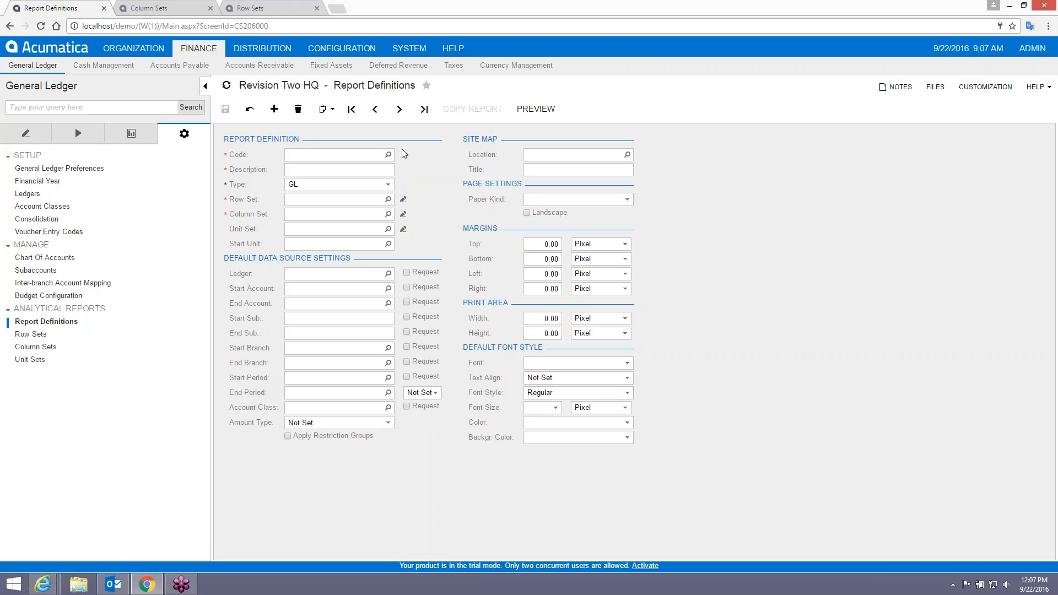
{"action": "left_click", "coordinate": [389, 155]}
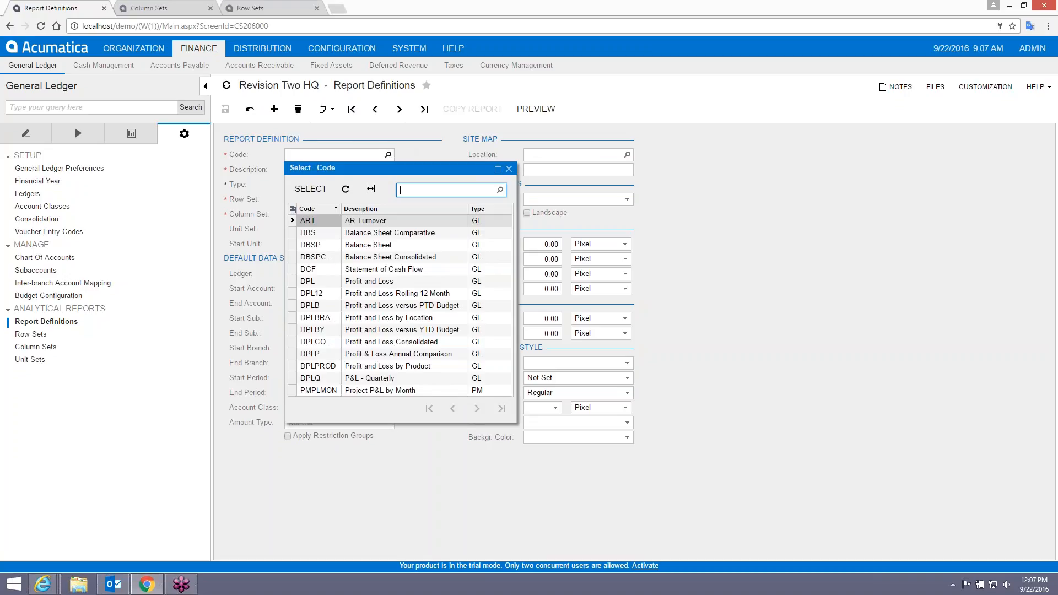
{"action": "double_click", "coordinate": [319, 219]}
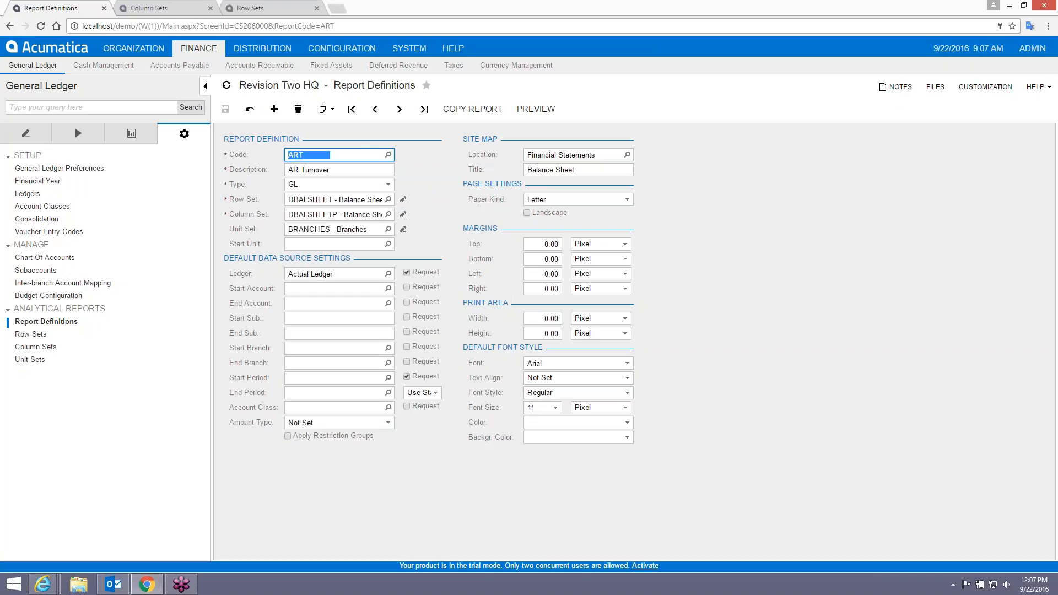
{"action": "left_click", "coordinate": [616, 170]}
{"action": "type", "text": "A"}
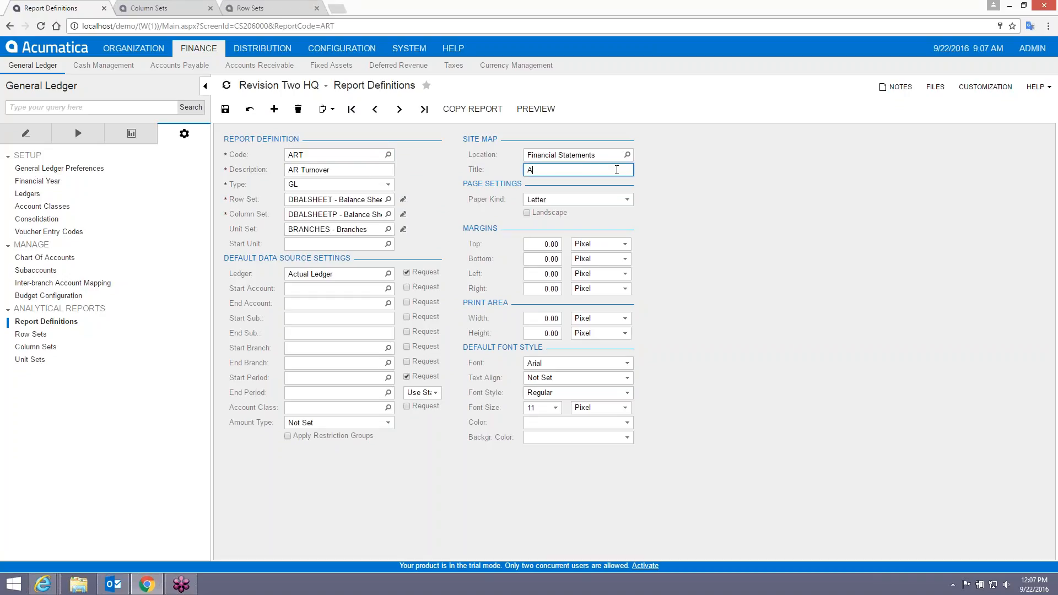
{"action": "type", "text": "R Turnover"}
{"action": "key", "text": "Tab"}
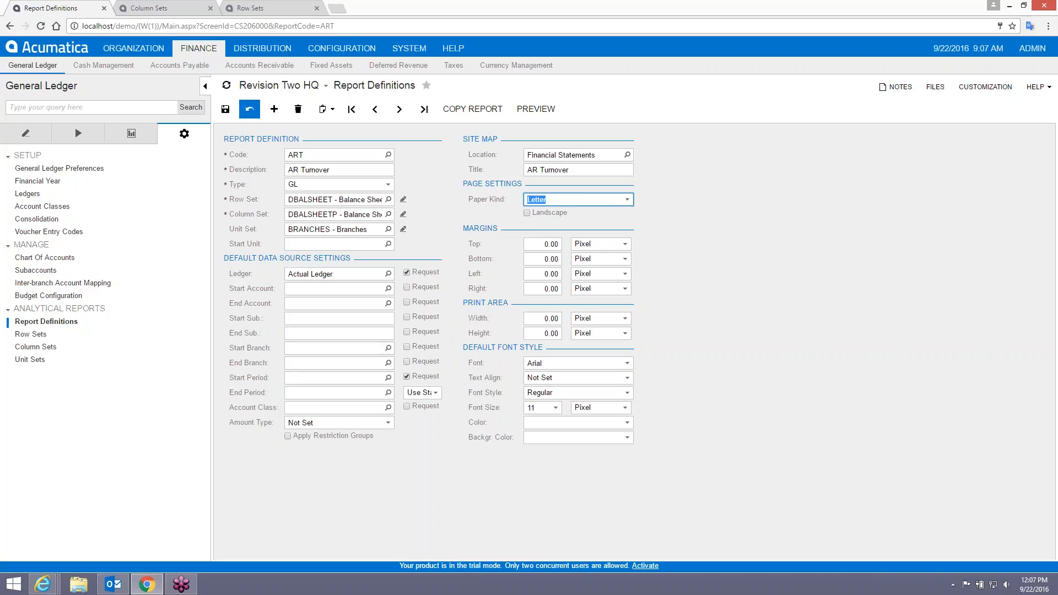
Remove the BRANCHES unit set and set both row set and column set to ART.
{"action": "left_click", "coordinate": [325, 231]}
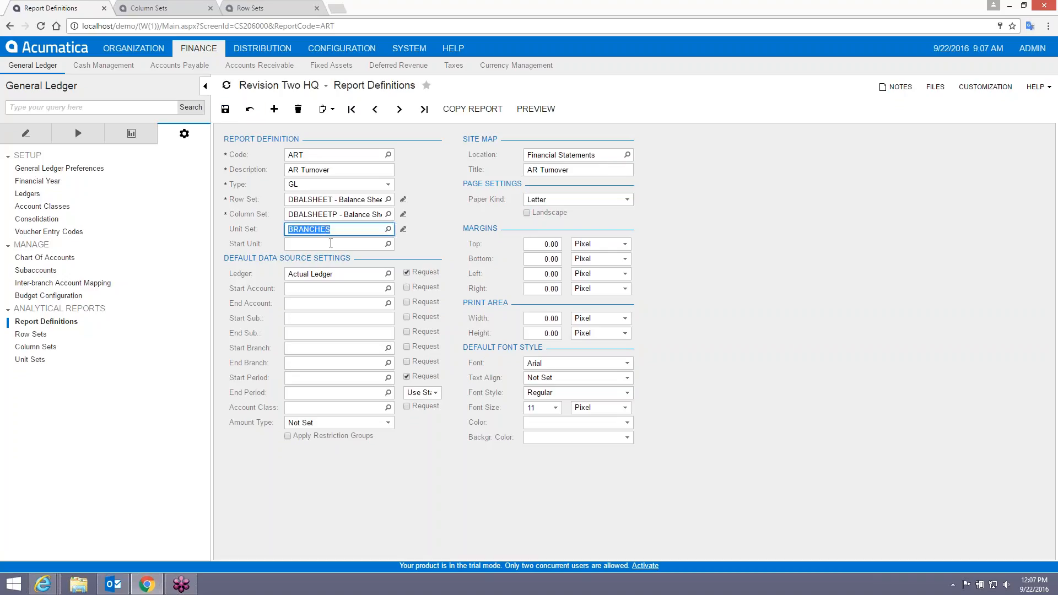
{"action": "key", "text": "BackSpace"}
{"action": "left_click", "coordinate": [314, 199]}
{"action": "type", "text": "ART"}
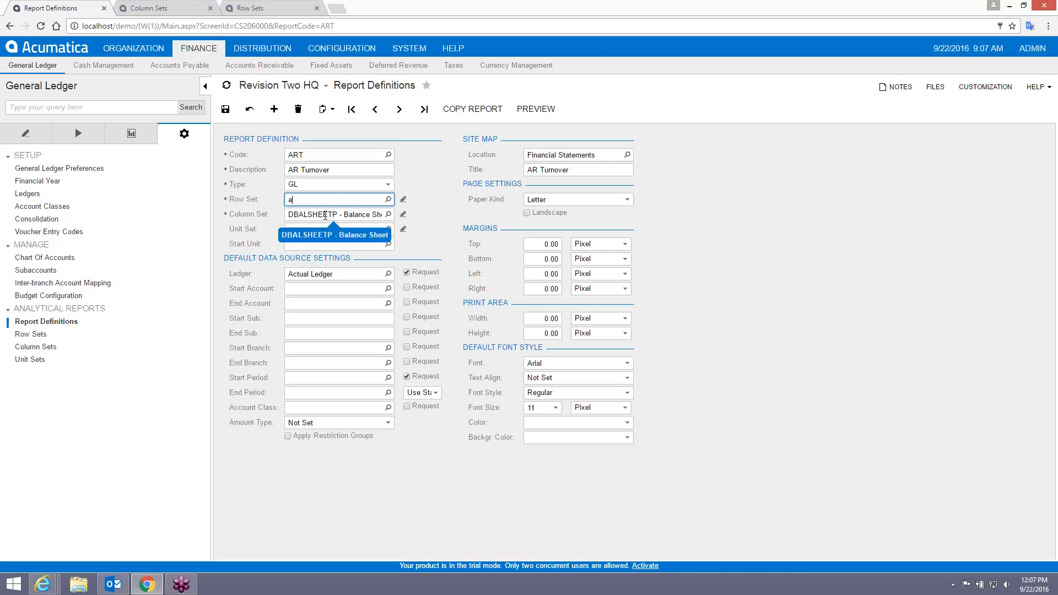
{"action": "key", "text": "Tab"}
{"action": "type", "text": "ART"}
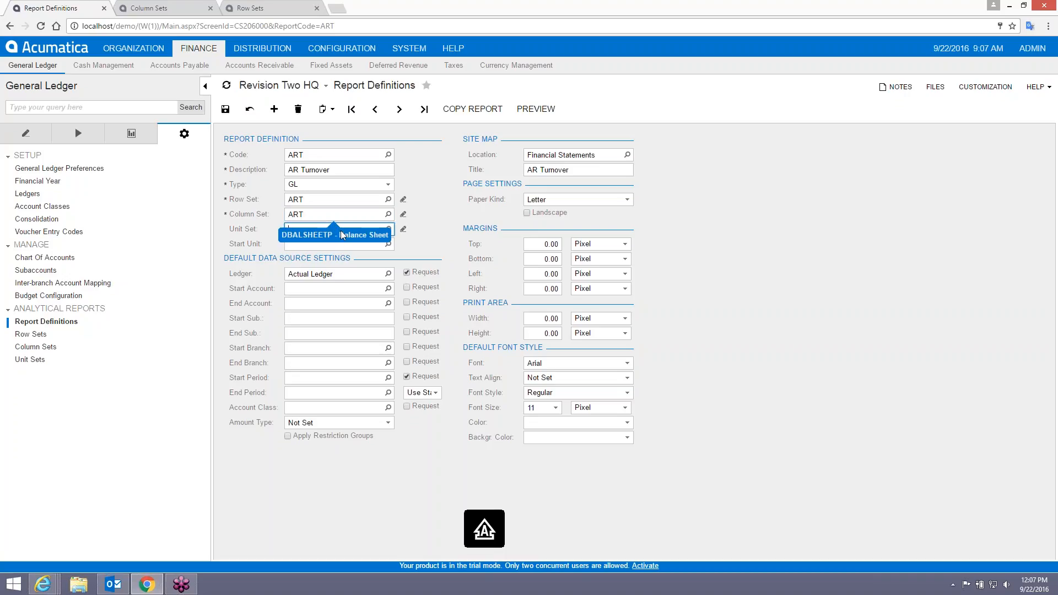
{"action": "key", "text": "Tab"}
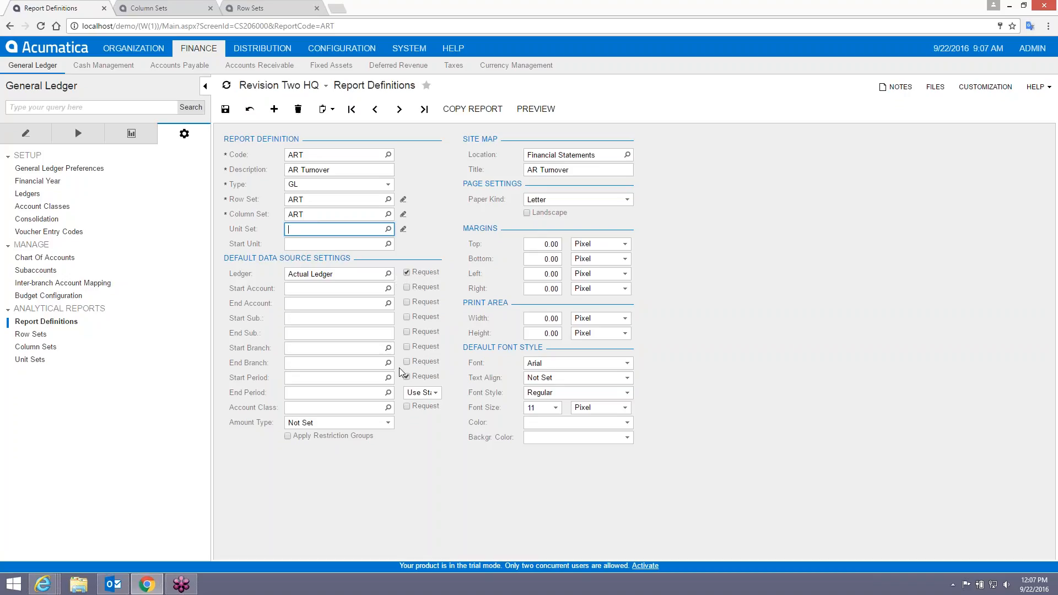
Set the periods to 01-2016 through 09-2016 and save the report definition.
{"action": "left_click", "coordinate": [438, 395]}
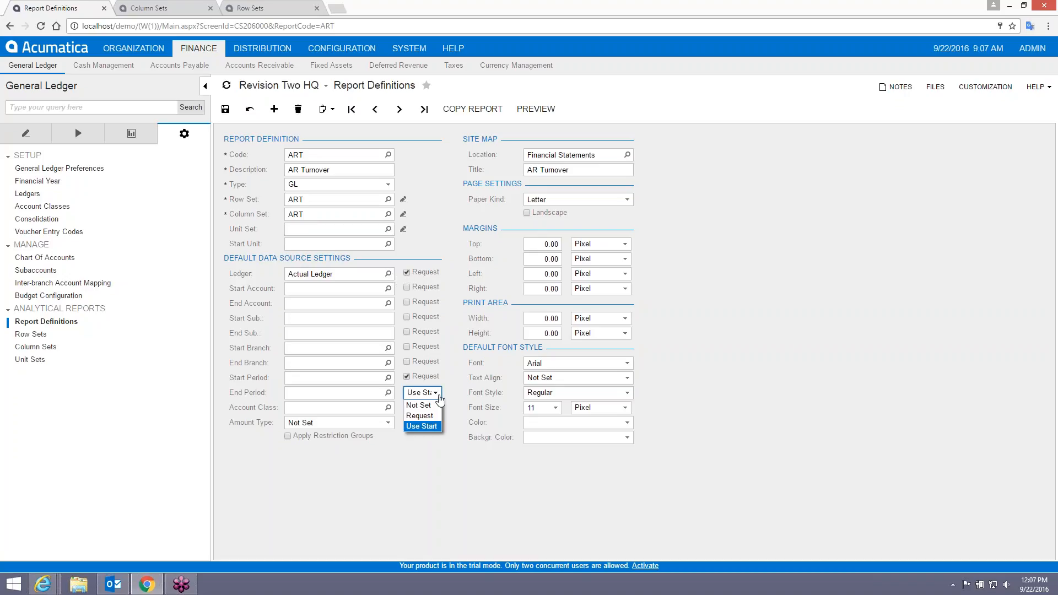
{"action": "left_click", "coordinate": [362, 378]}
{"action": "type", "text": "01"}
{"action": "key", "text": "Tab"}
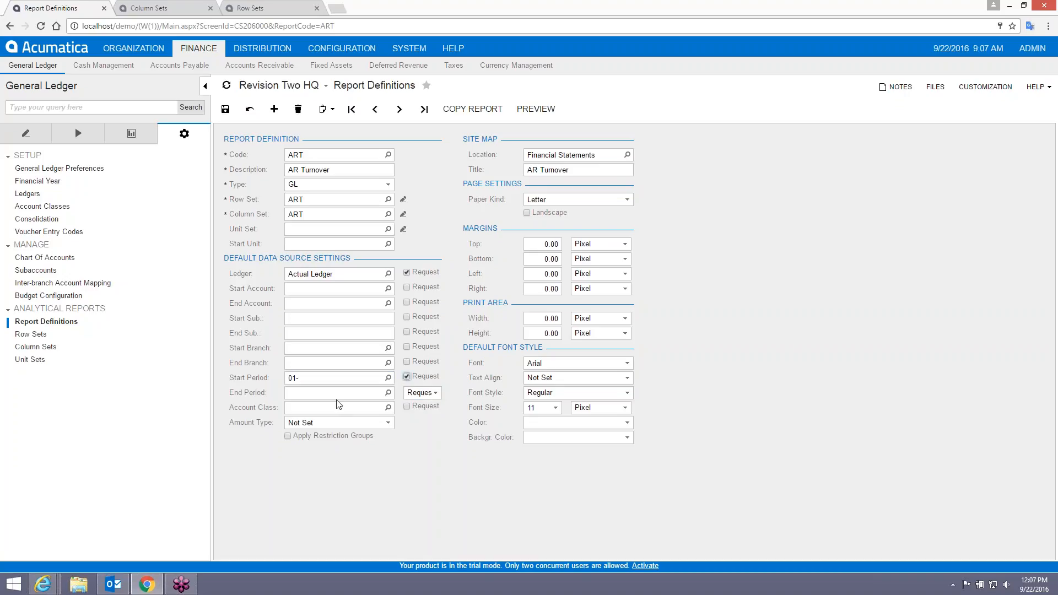
{"action": "key", "text": "shift+Tab"}
{"action": "type", "text": "01-2016"}
{"action": "key", "text": "Tab"}
{"action": "key", "text": "Tab"}
{"action": "type", "text": "092016"}
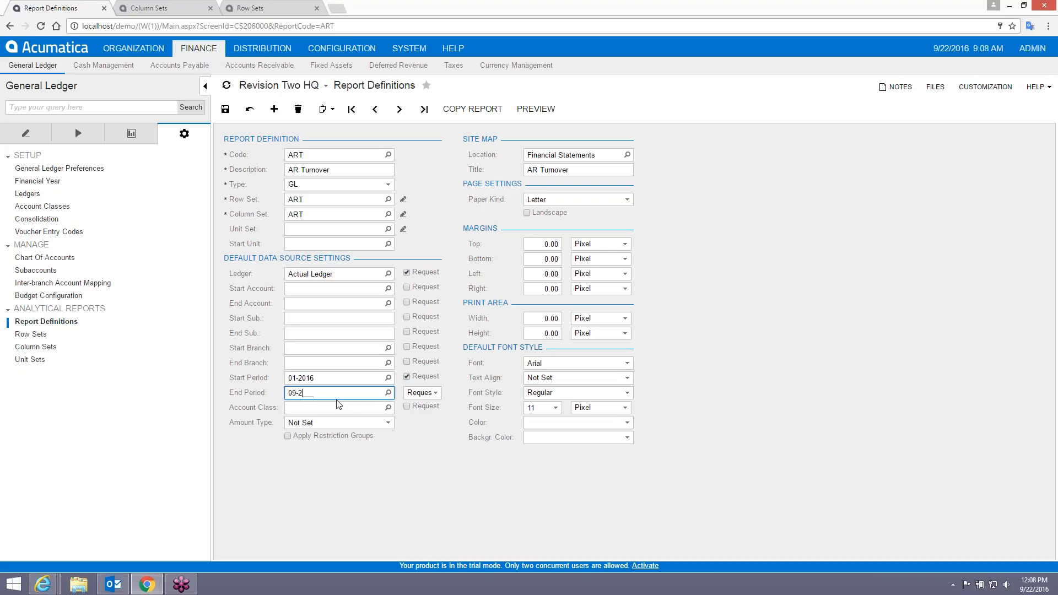
{"action": "key", "text": "Tab"}
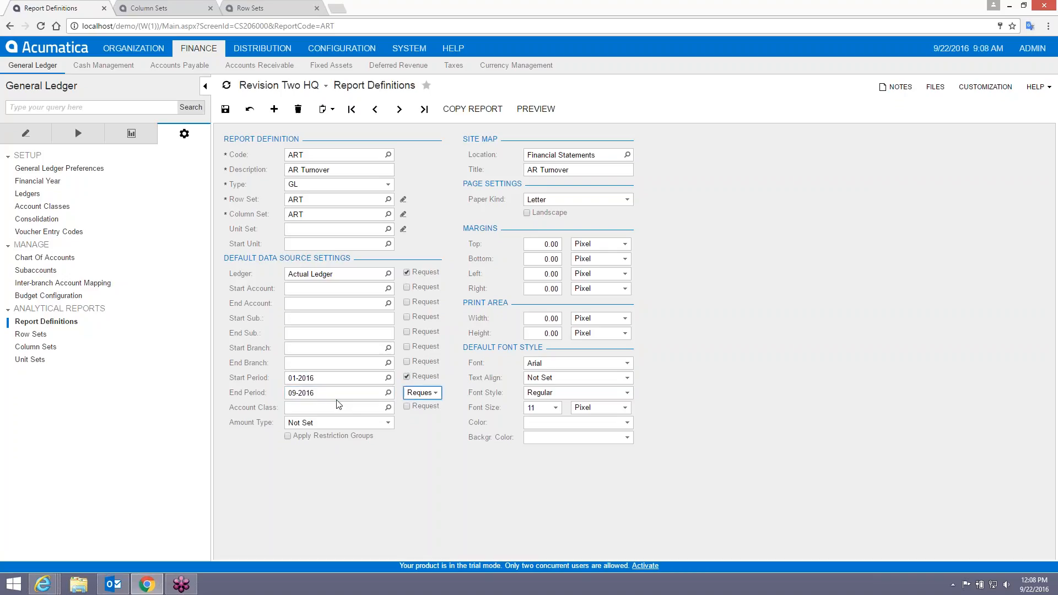
{"action": "left_click", "coordinate": [225, 109]}
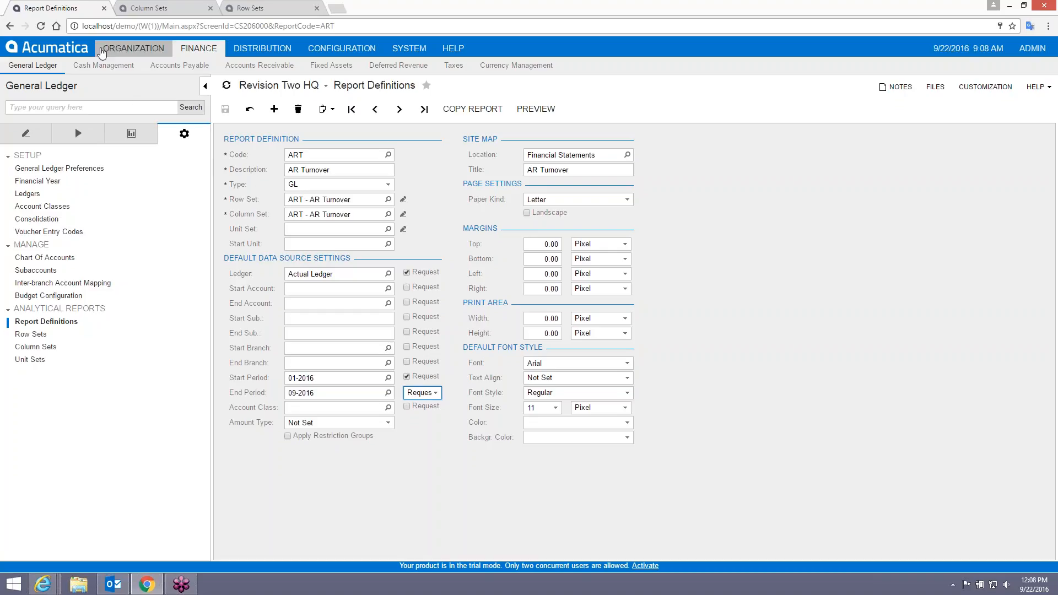
Run the AR Turnover report from the home page.
{"action": "left_click", "coordinate": [72, 50]}
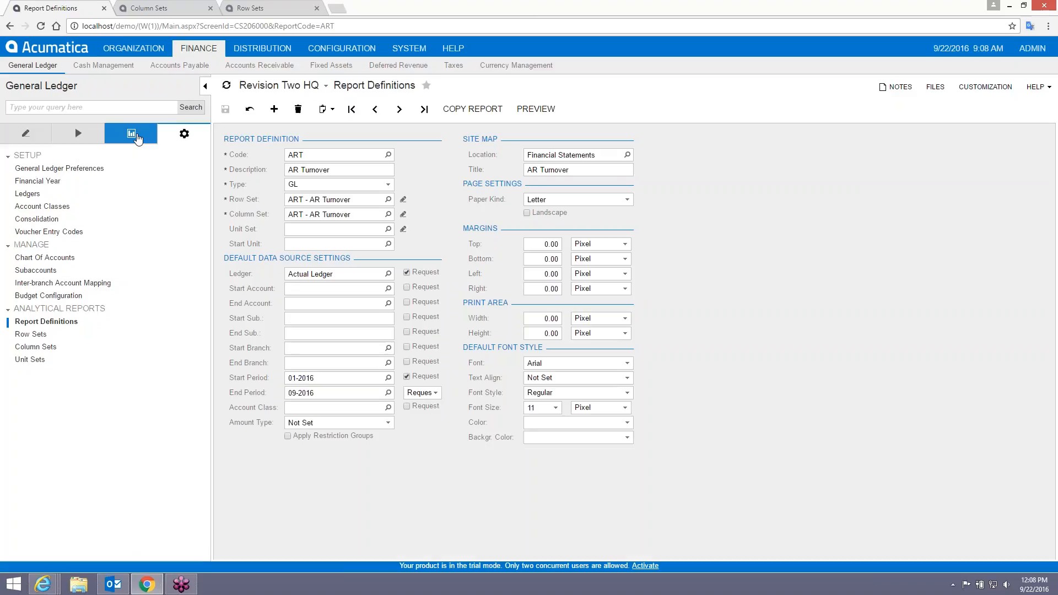
{"action": "left_click", "coordinate": [39, 398]}
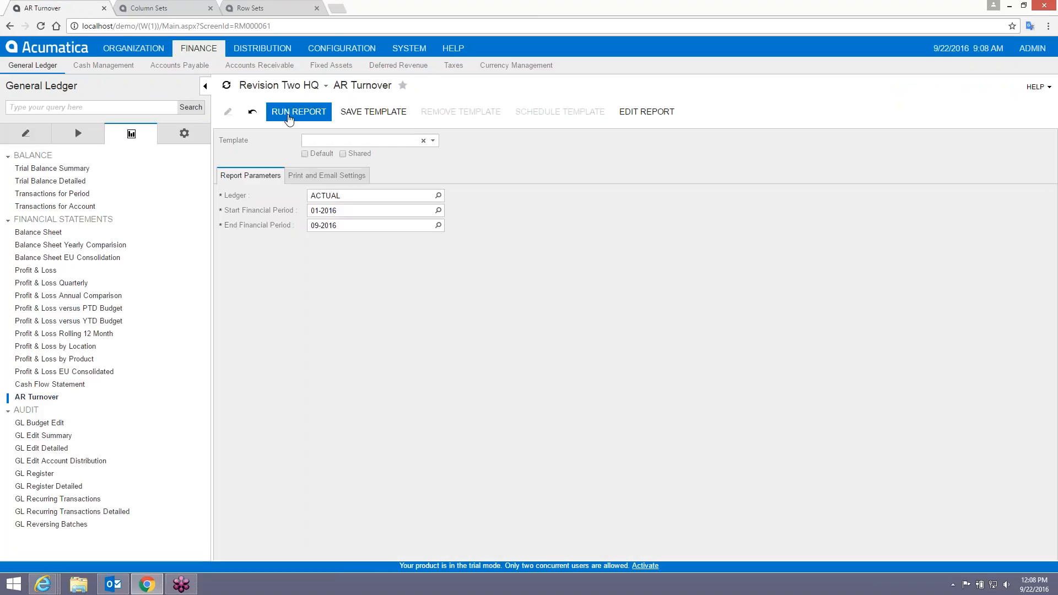
{"action": "left_click", "coordinate": [289, 113]}
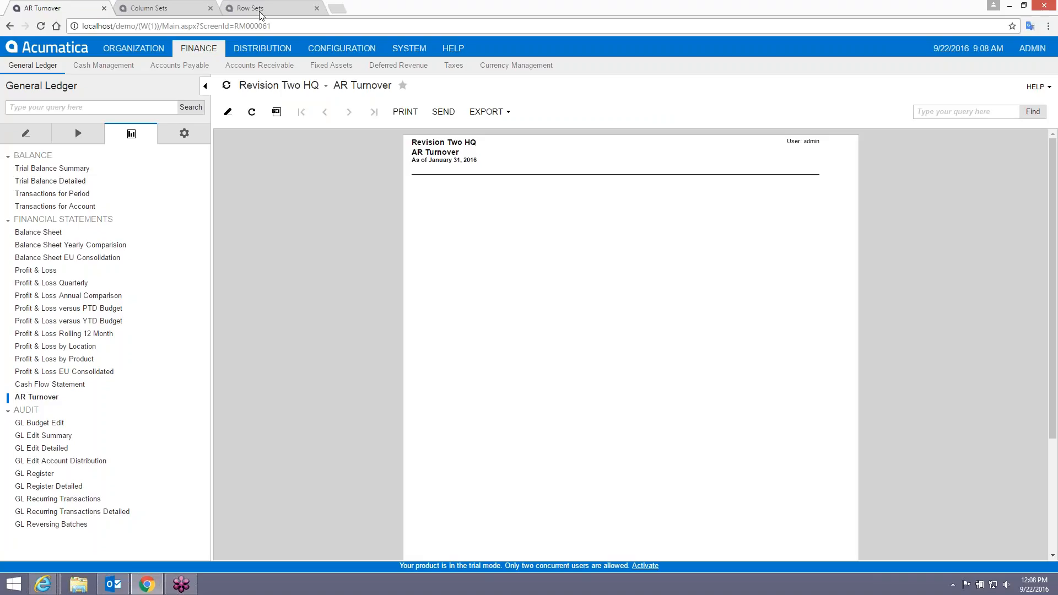
Add a blank row to the ART row set and bring the training email back.
{"action": "left_click", "coordinate": [166, 8]}
{"action": "left_click", "coordinate": [270, 9]}
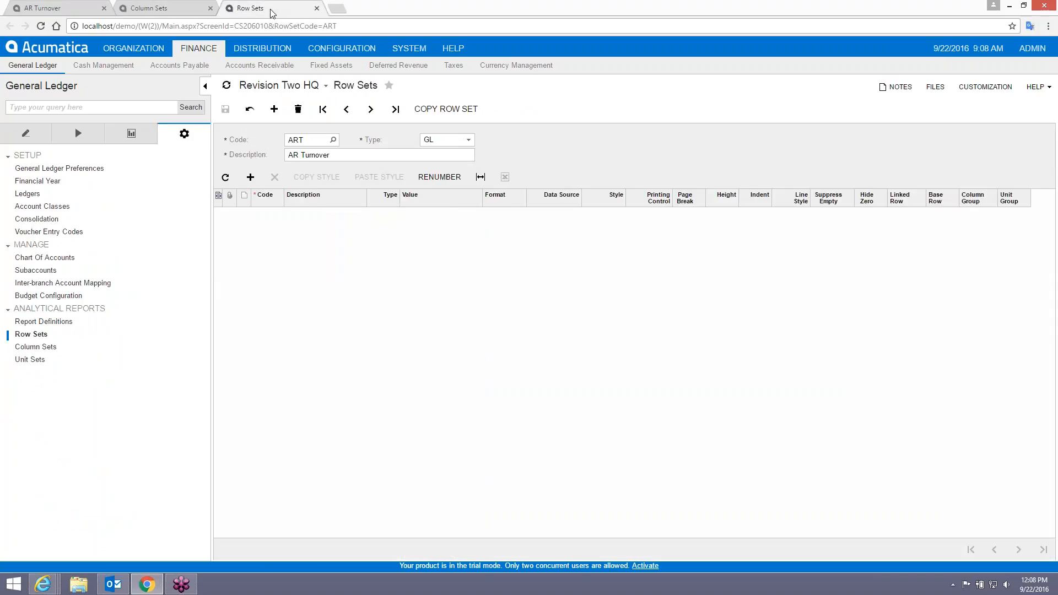
{"action": "left_click", "coordinate": [170, 6]}
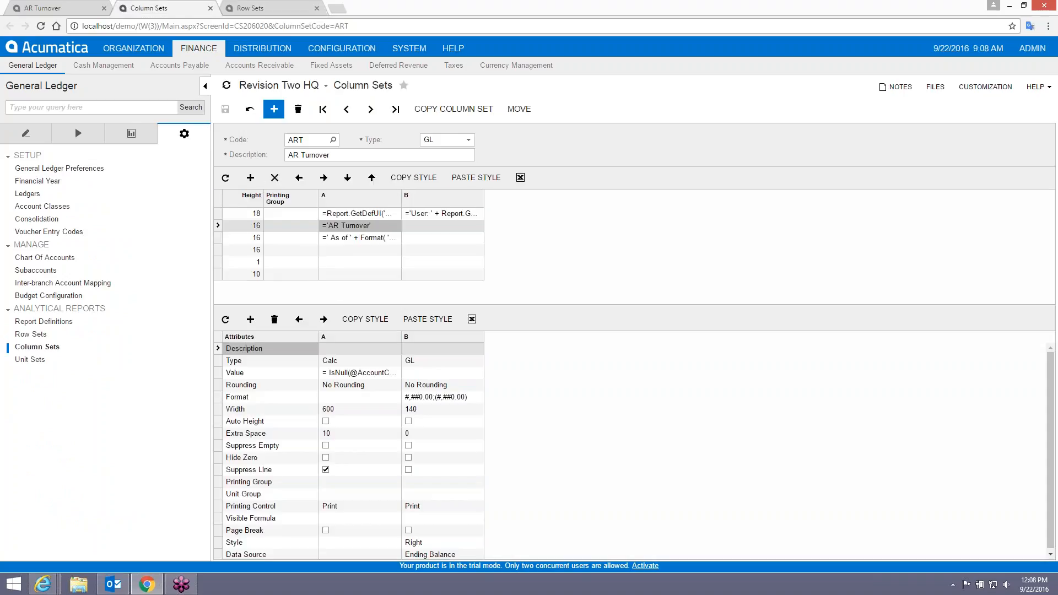
{"action": "left_click", "coordinate": [269, 7]}
{"action": "left_click", "coordinate": [250, 177]}
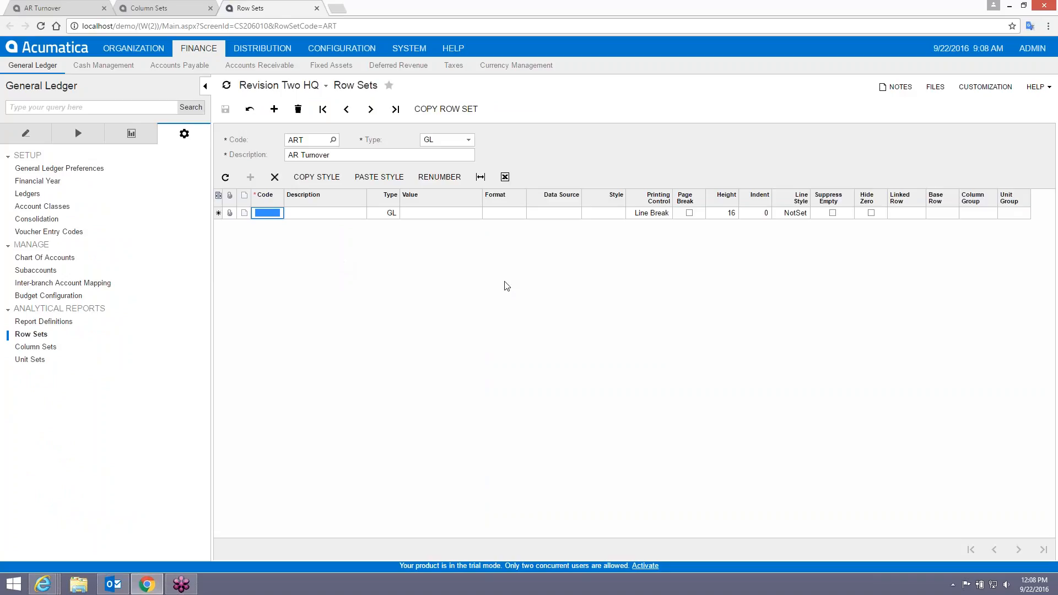
{"action": "left_click_drag", "start_coordinate": [1057, 115], "coordinate": [825, 57]}
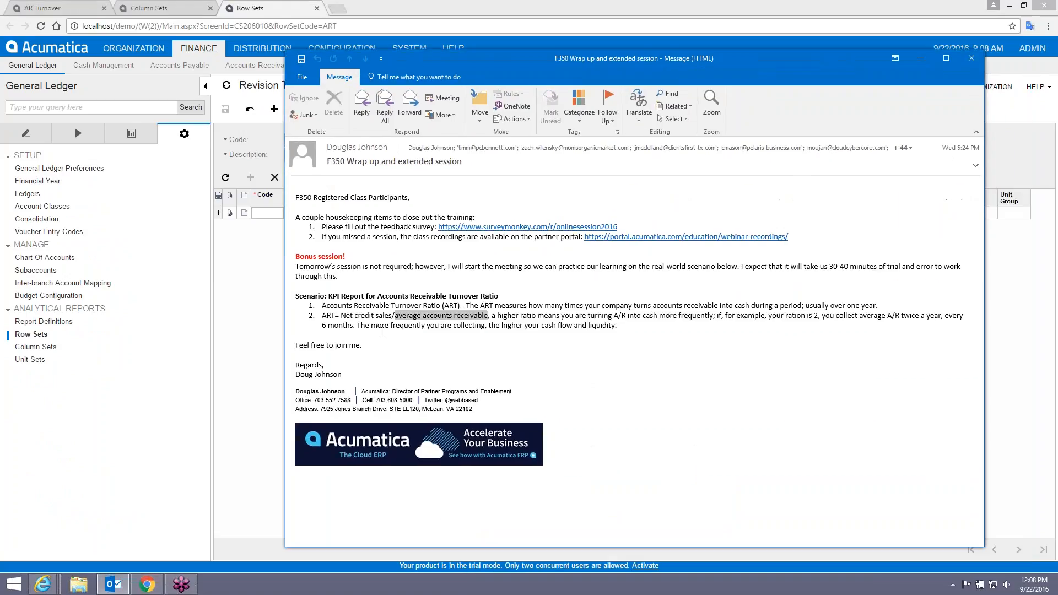
Clear the text highlight and move the training message off screen.
{"action": "left_click", "coordinate": [390, 316]}
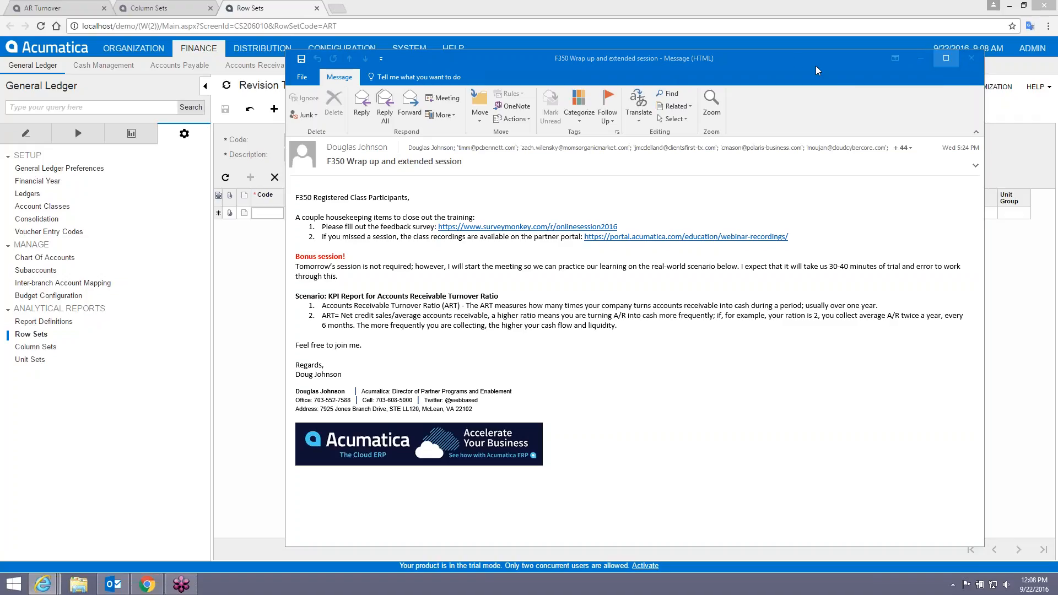
{"action": "left_click_drag", "start_coordinate": [795, 58], "coordinate": [1057, 110]}
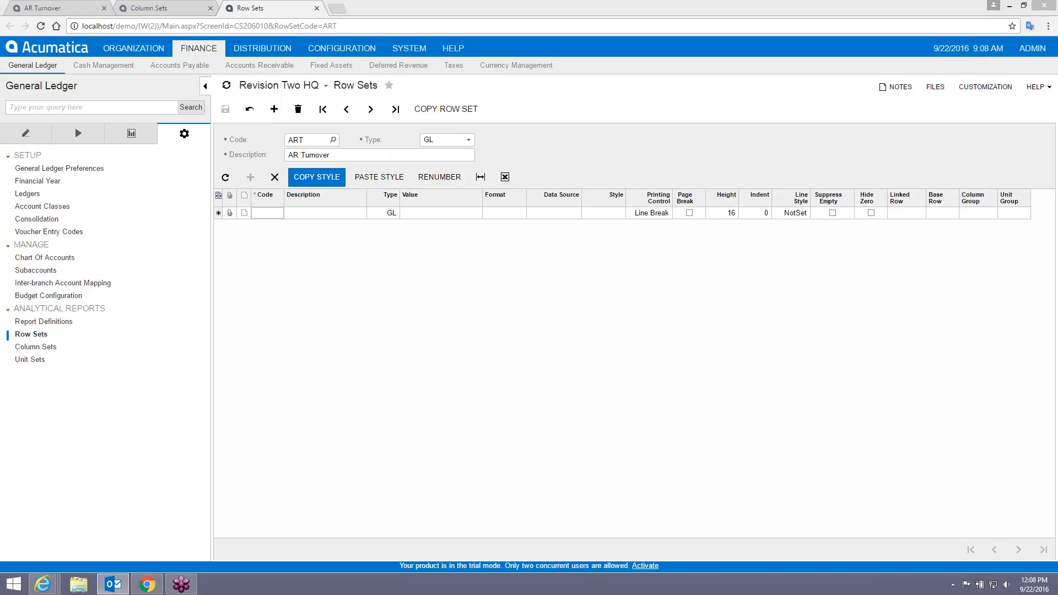
Enter a new row with code 0030 and description 'Sales'.
{"action": "left_click", "coordinate": [306, 221]}
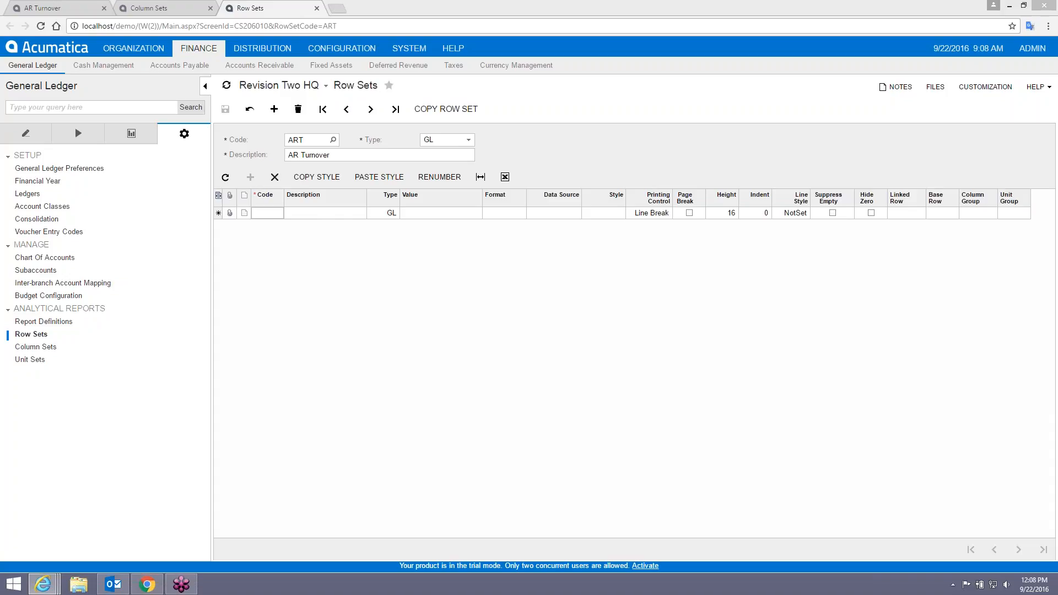
{"action": "left_click", "coordinate": [267, 213]}
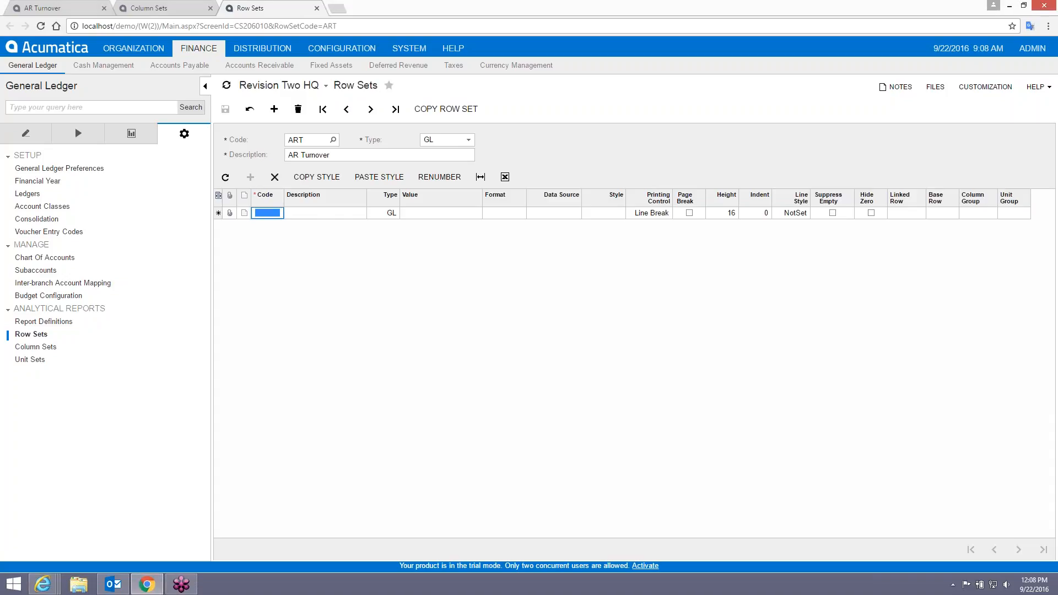
{"action": "type", "text": "0030"}
{"action": "key", "text": "Tab"}
{"action": "type", "text": "S"}
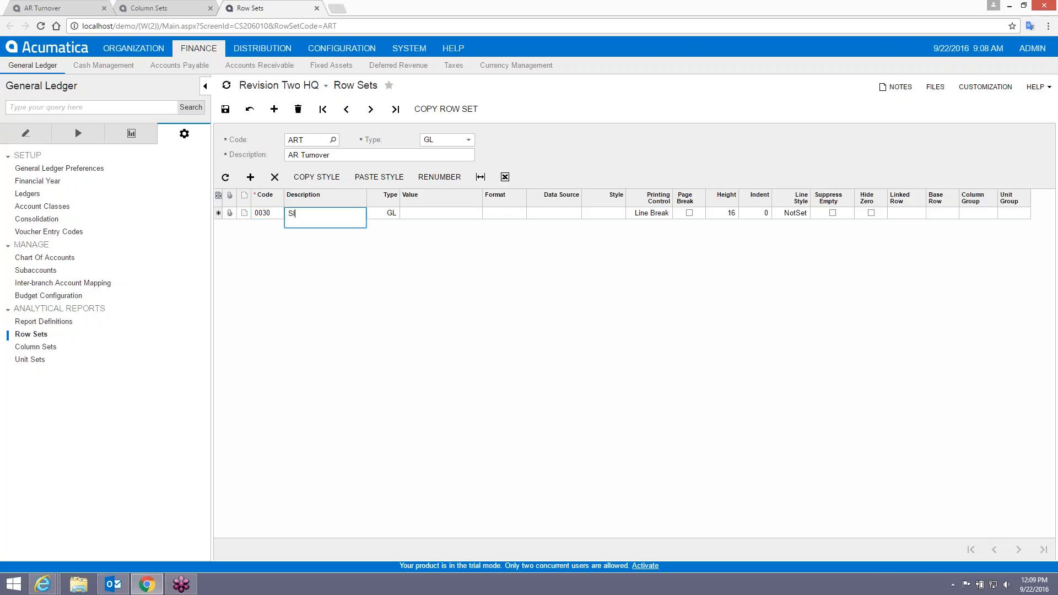
{"action": "type", "text": "ales"}
{"action": "key", "text": "Tab"}
{"action": "key", "text": "Tab"}
{"action": "key", "text": "Tab"}
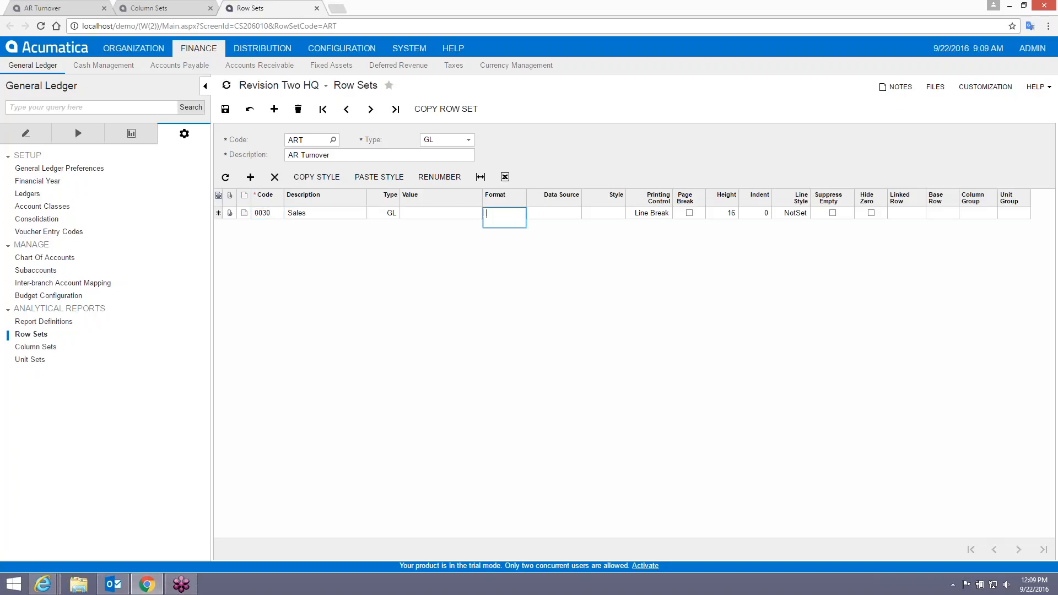
{"action": "key", "text": "Tab"}
Set the Sales row's data source to the SALES account class.
{"action": "left_click", "coordinate": [585, 212]}
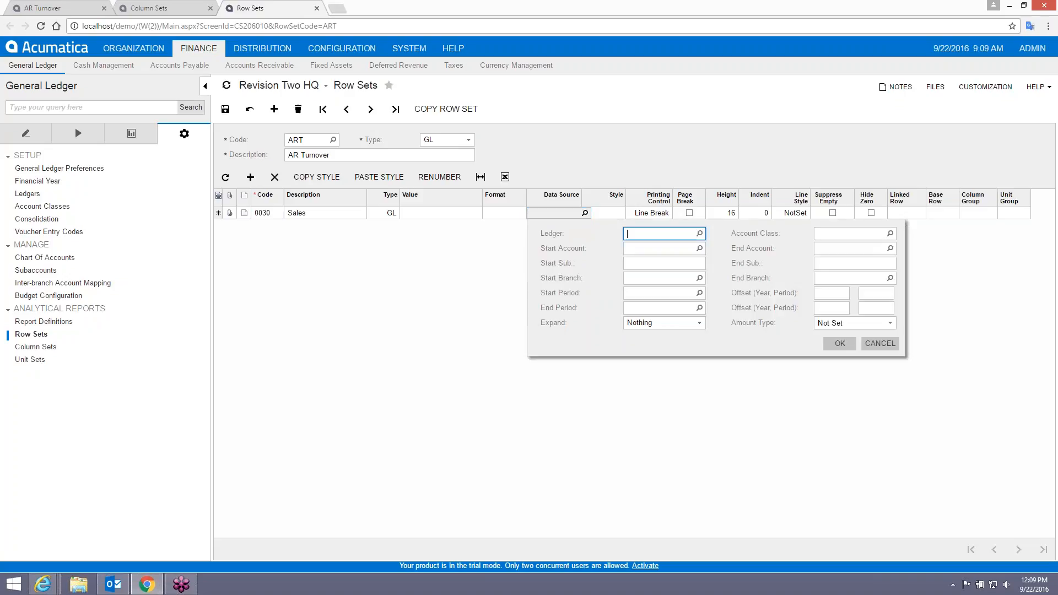
{"action": "left_click", "coordinate": [837, 235]}
{"action": "type", "text": "sales"}
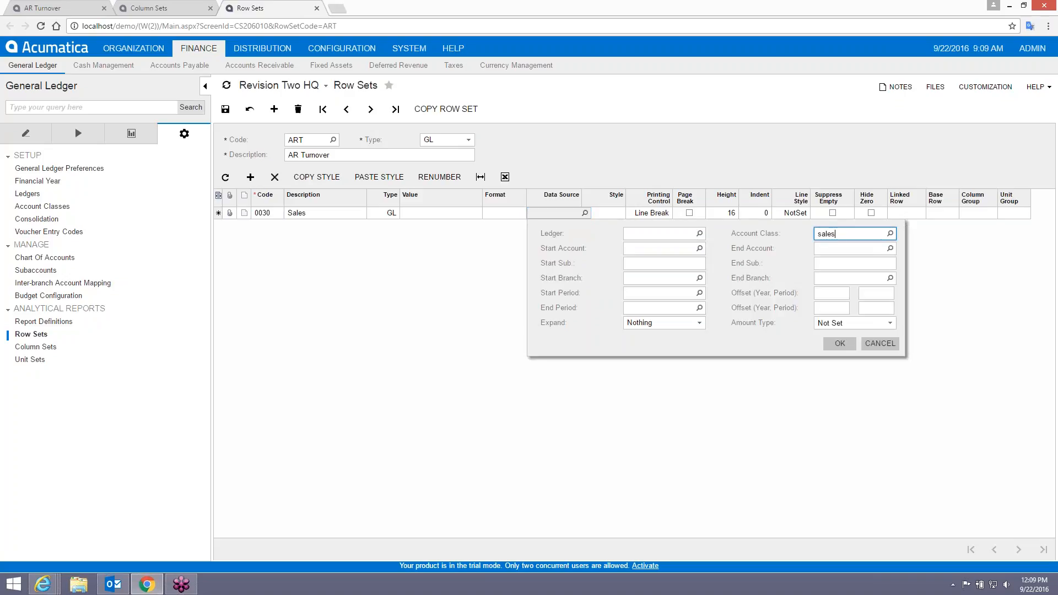
{"action": "left_click", "coordinate": [890, 234]}
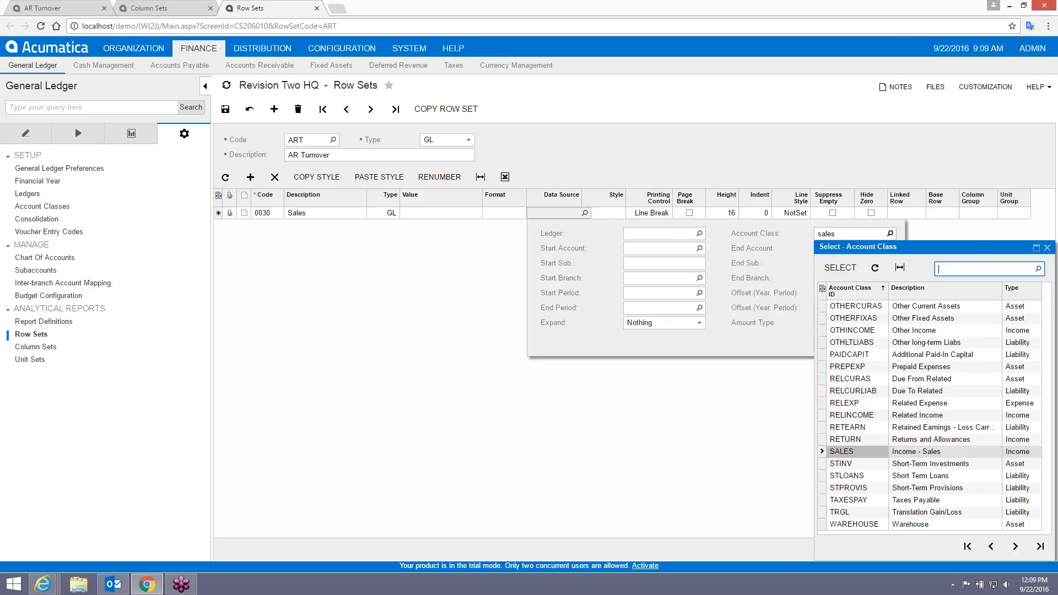
{"action": "double_click", "coordinate": [854, 452]}
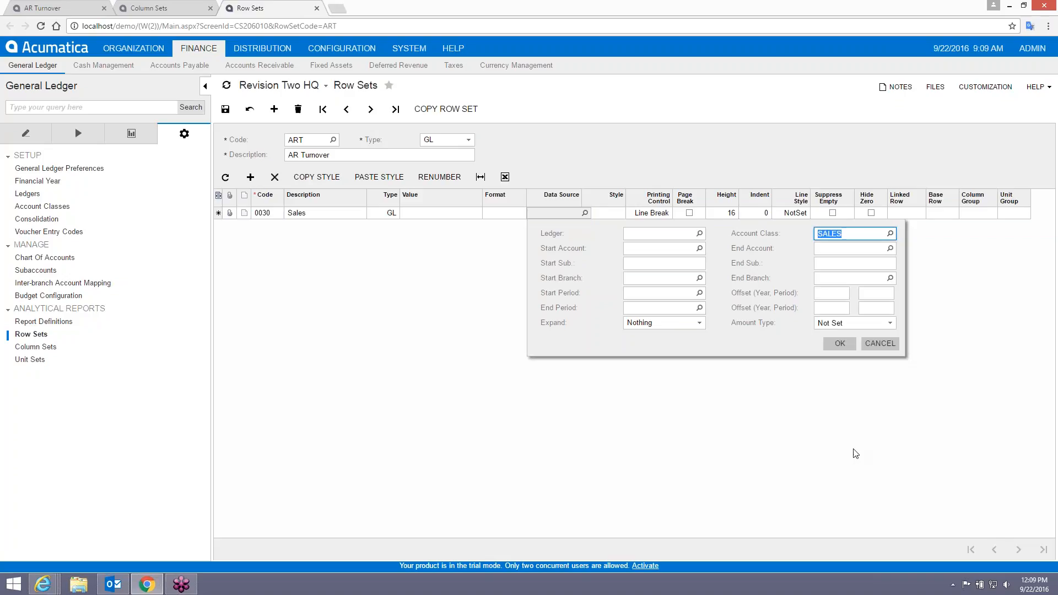
{"action": "left_click", "coordinate": [700, 249]}
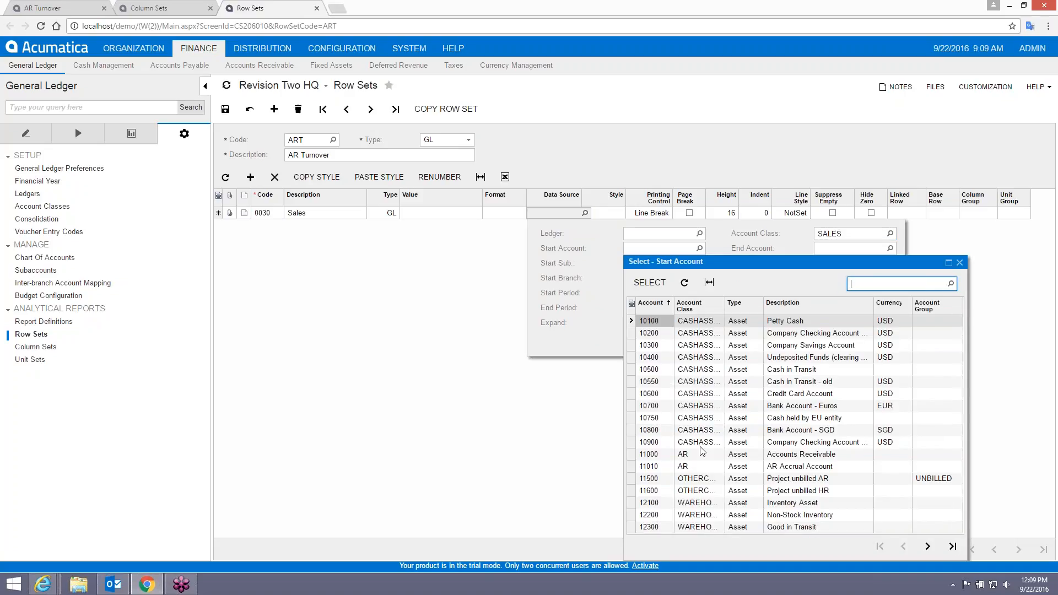
{"action": "left_click", "coordinate": [960, 263]}
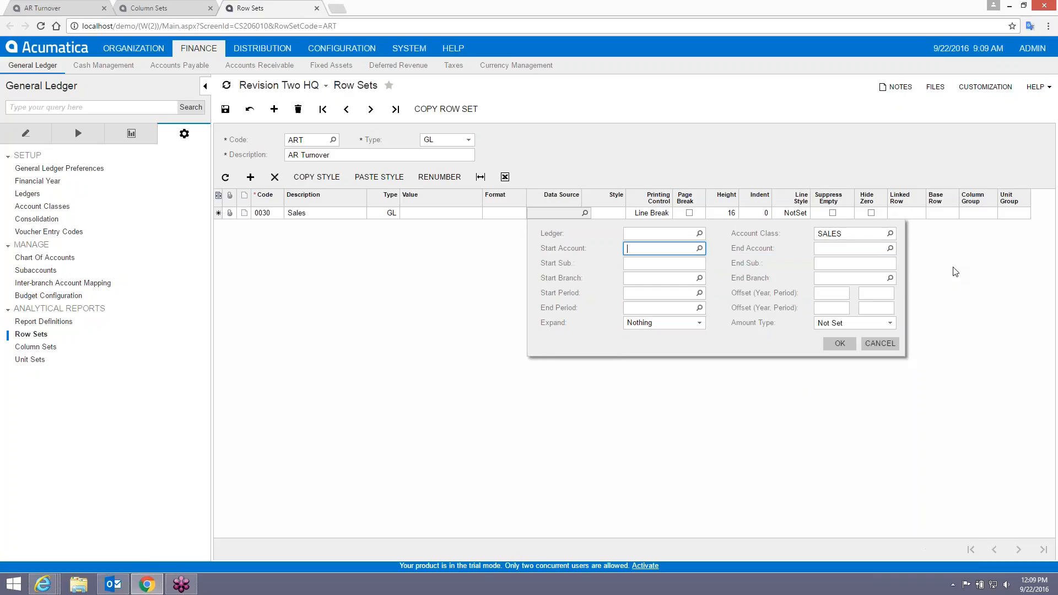
{"action": "left_click", "coordinate": [837, 346]}
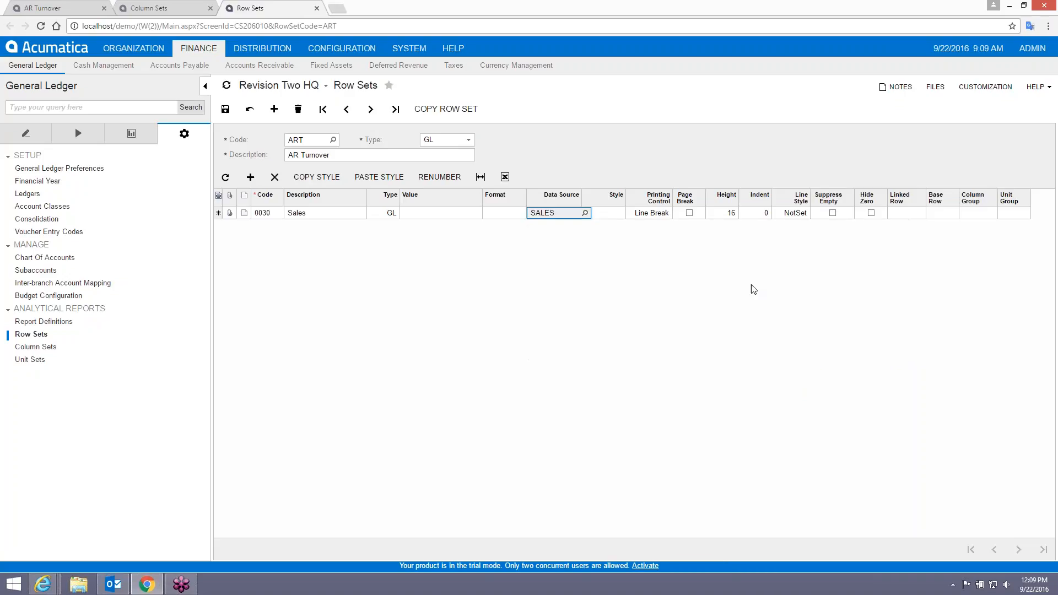
Tab past the remaining row fields to add a blank row below Sales.
{"action": "key", "text": "Tab"}
{"action": "key", "text": "Tab"}
{"action": "key", "text": "Tab"}
{"action": "key", "text": "Tab"}
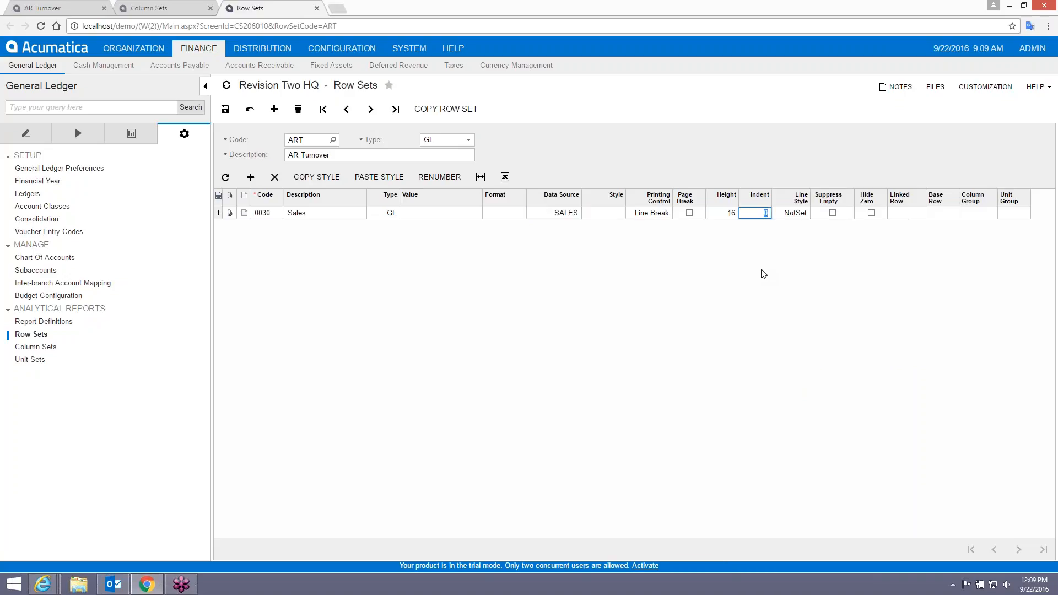
{"action": "key", "text": "Tab"}
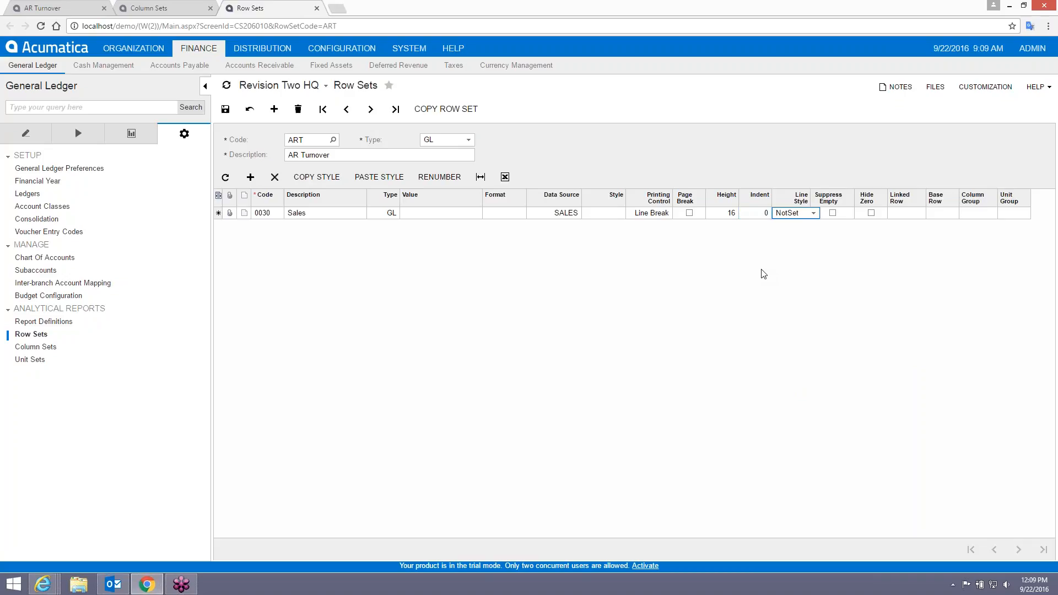
{"action": "key", "text": "Tab"}
{"action": "key", "text": "Tab"}
{"action": "key", "text": "Tab"}
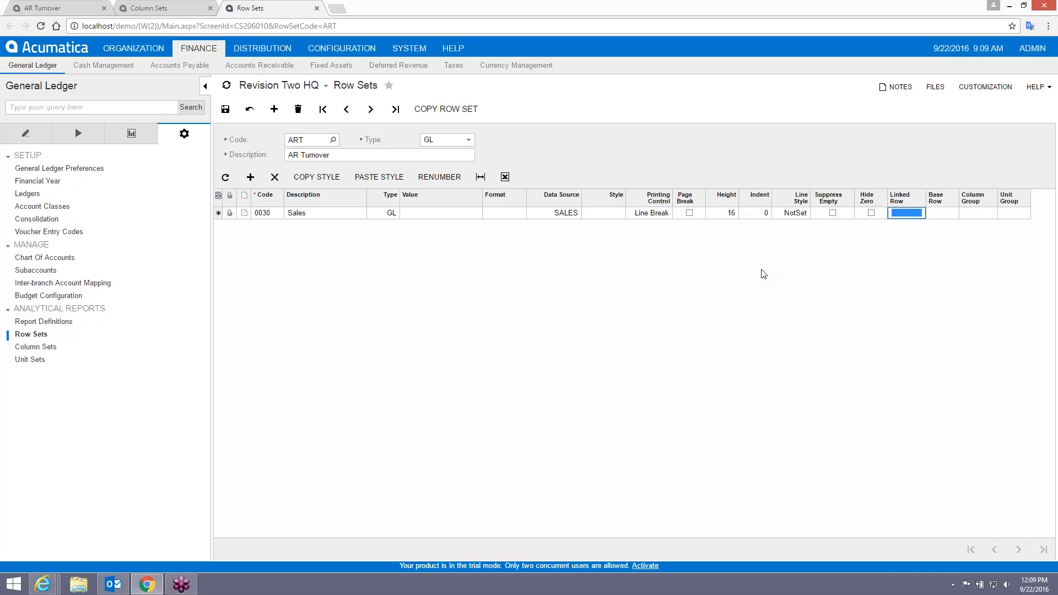
{"action": "key", "text": "Tab"}
{"action": "key", "text": "Tab"}
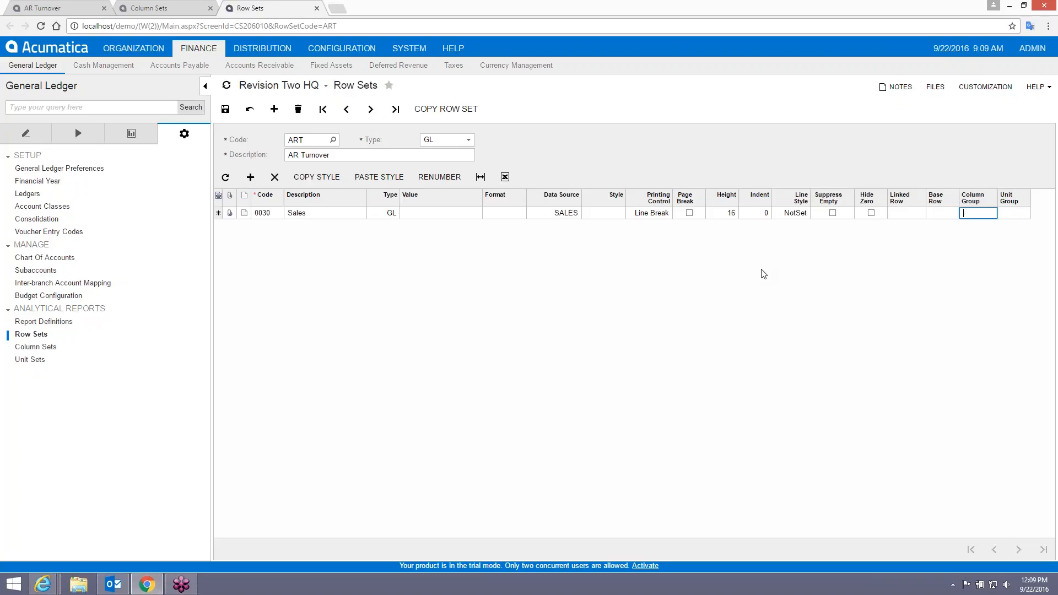
{"action": "key", "text": "Tab"}
{"action": "key", "text": "Tab"}
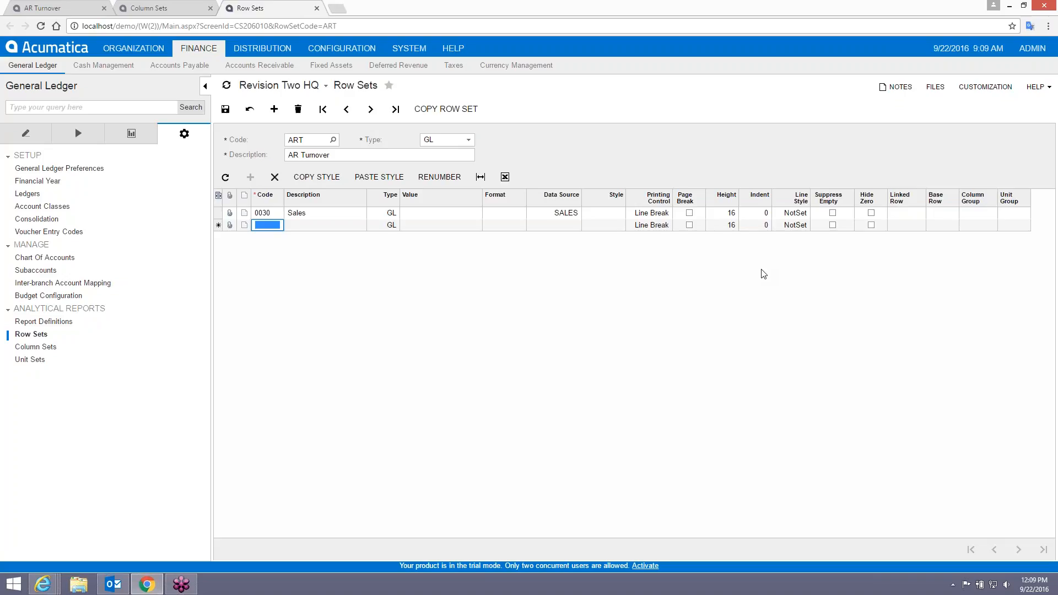
Fill the new row with code 0050 and description 'Average AR'.
{"action": "type", "text": "0050"}
{"action": "key", "text": "Tab"}
{"action": "type", "text": "Average AR"}
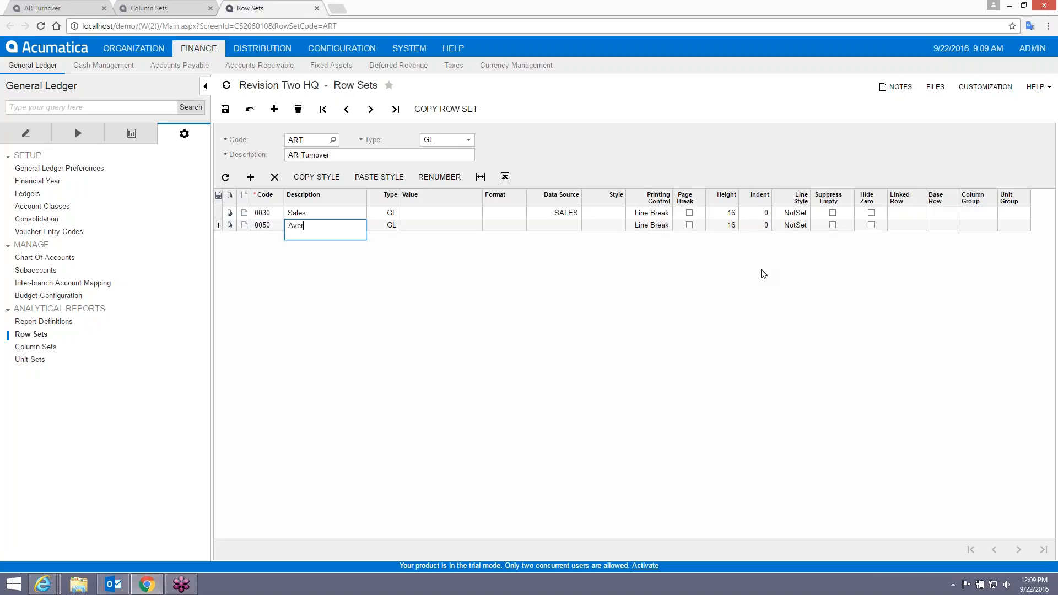
{"action": "key", "text": "Tab"}
{"action": "key", "text": "Tab"}
{"action": "key", "text": "Tab"}
{"action": "key", "text": "Tab"}
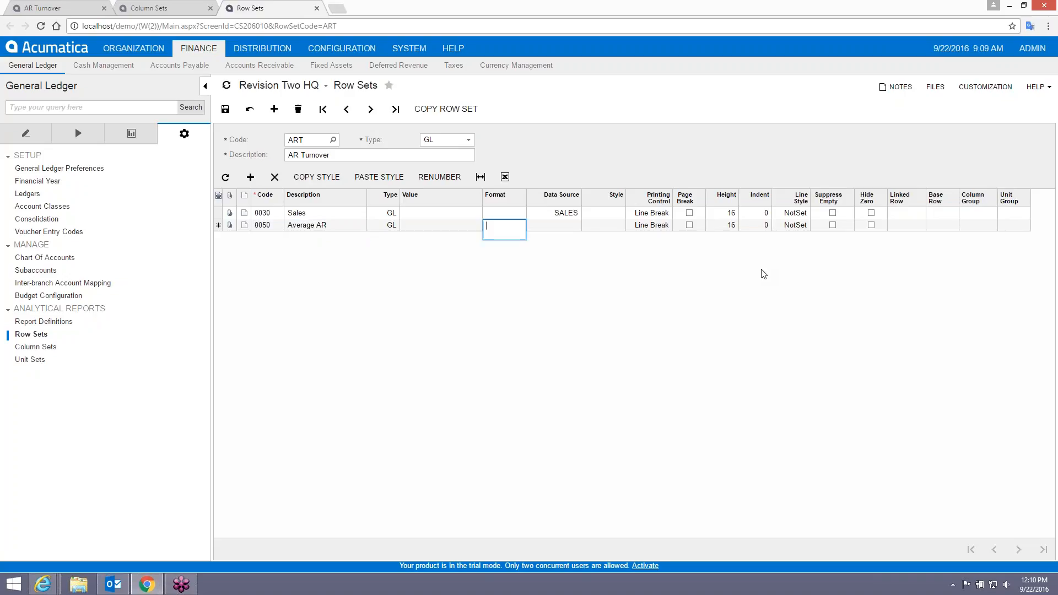
Set the Average AR row's data source to the AR account class and save the row set.
{"action": "left_click", "coordinate": [585, 225]}
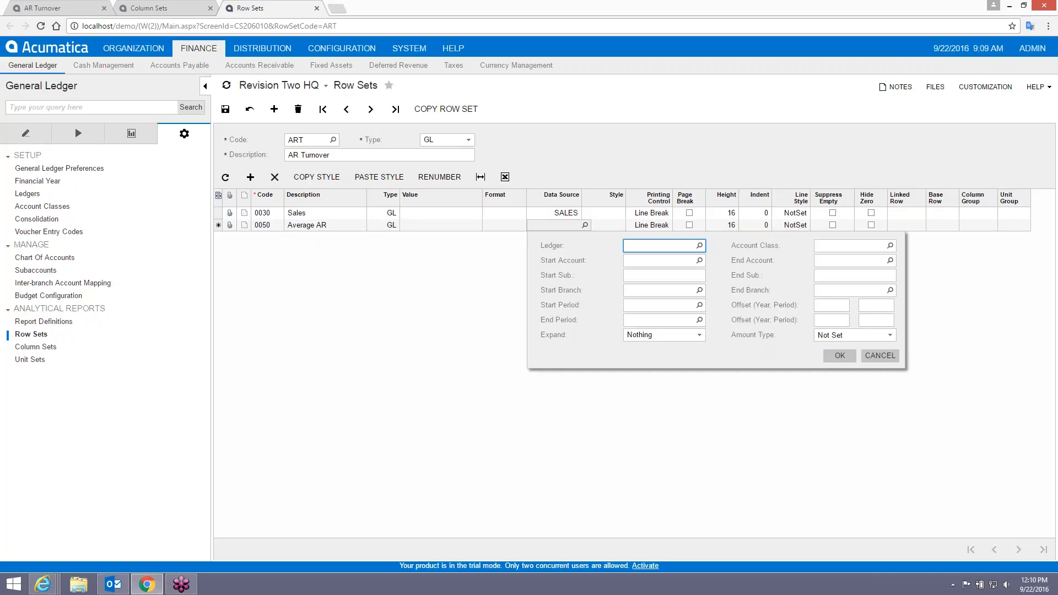
{"action": "left_click", "coordinate": [877, 247]}
{"action": "left_click", "coordinate": [890, 246]}
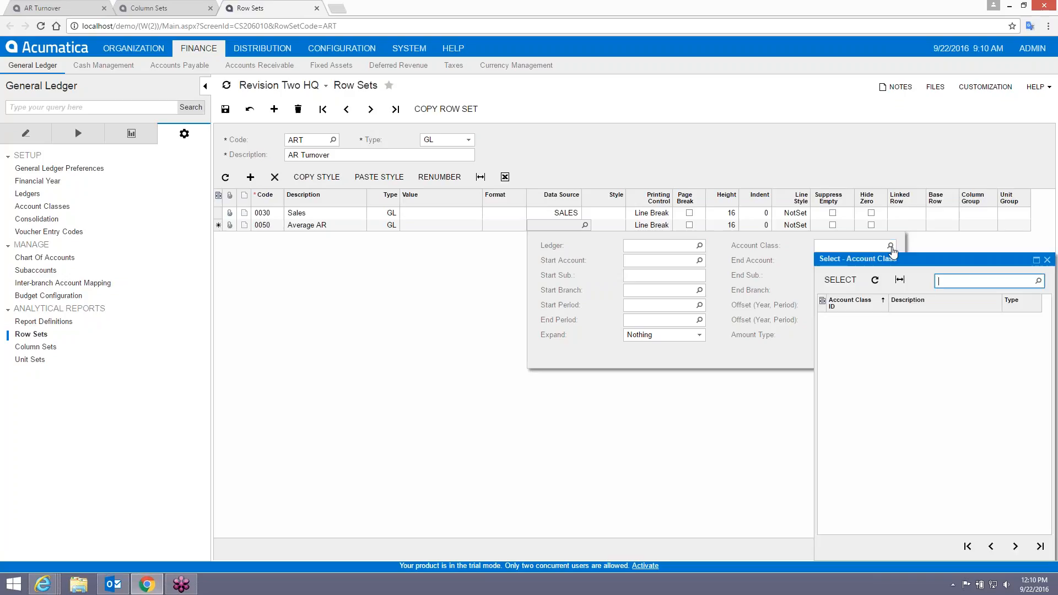
{"action": "left_click", "coordinate": [967, 546]}
{"action": "double_click", "coordinate": [843, 331]}
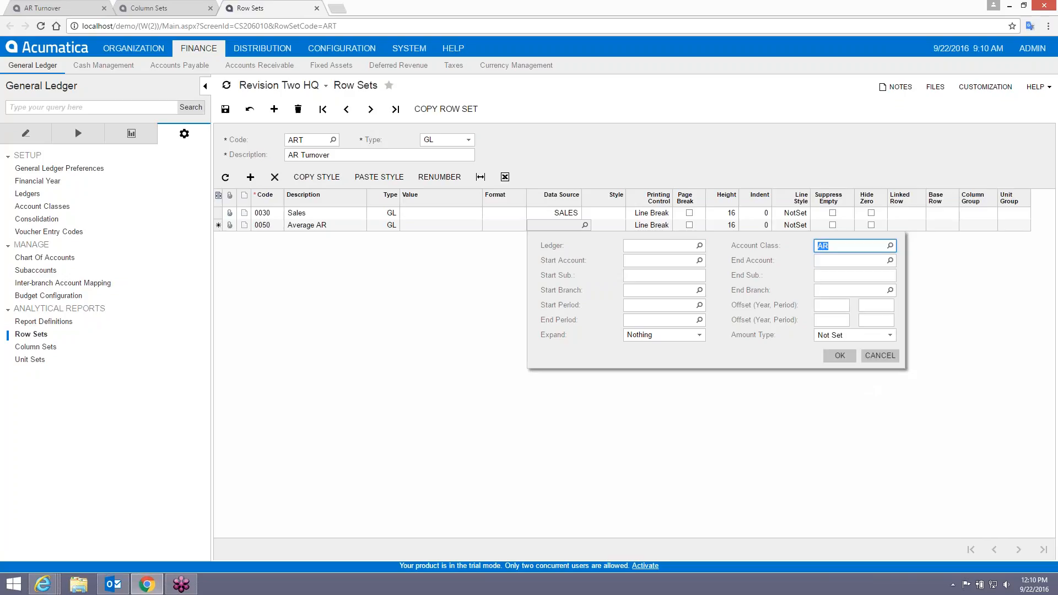
{"action": "left_click", "coordinate": [840, 355]}
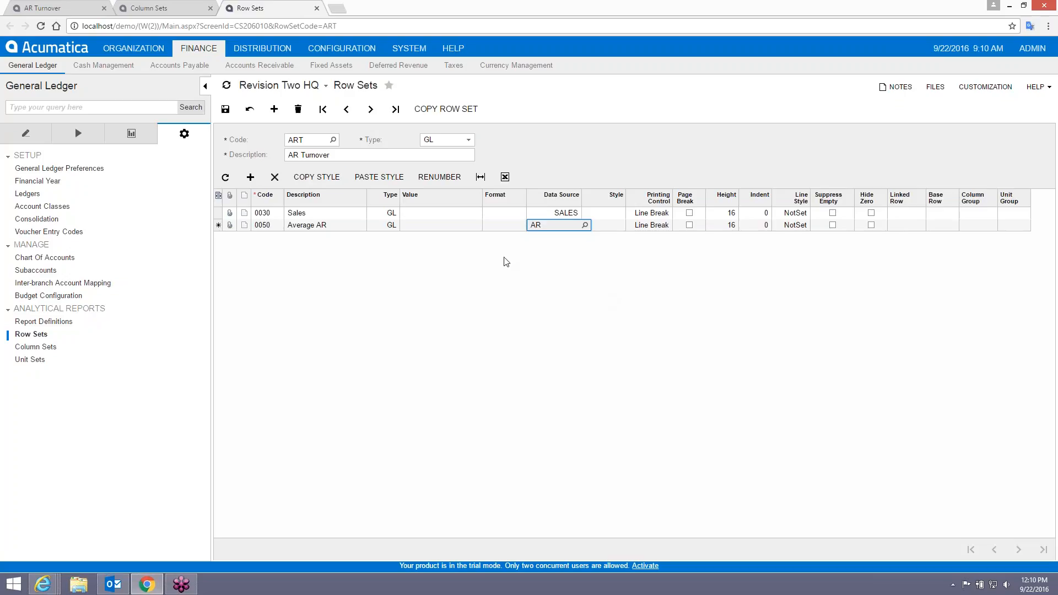
{"action": "left_click", "coordinate": [225, 109]}
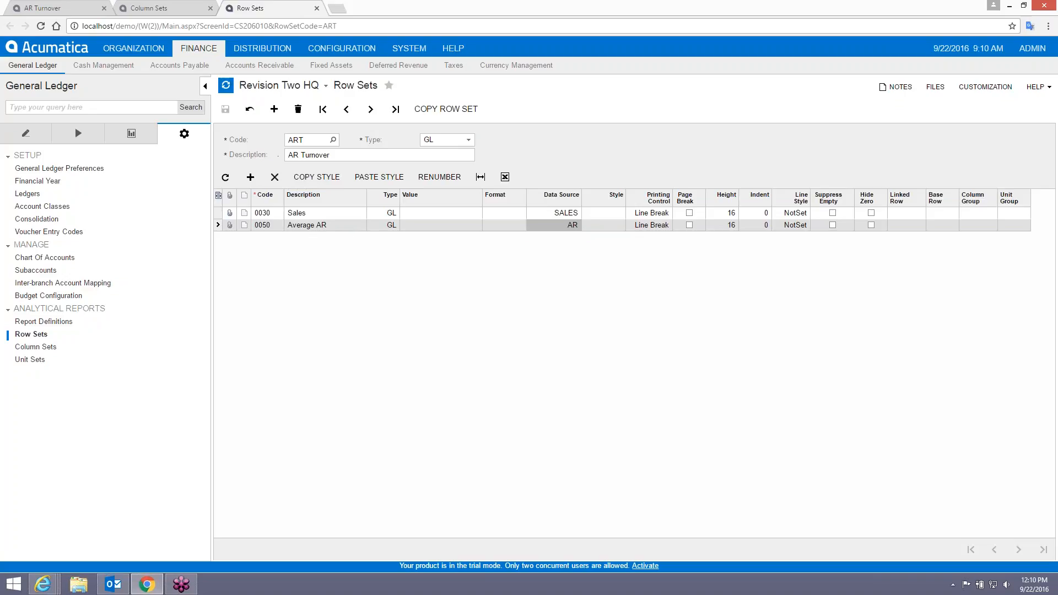
{"action": "left_click", "coordinate": [41, 8]}
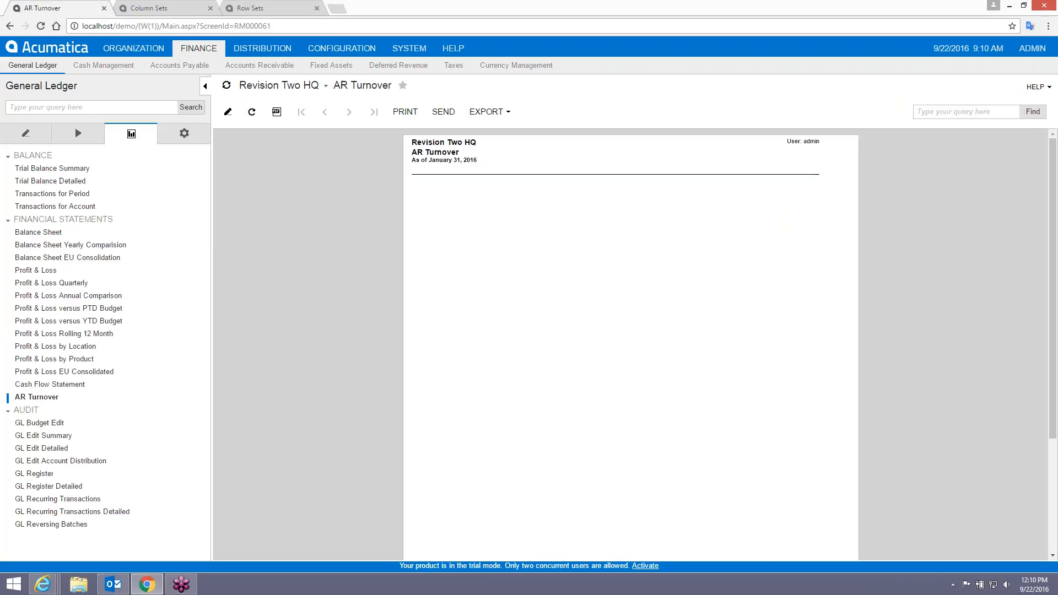
Run the AR Turnover report, showing Sales 14,013,273.10 and Average AR 1,166,443.35.
{"action": "left_click", "coordinate": [44, 398]}
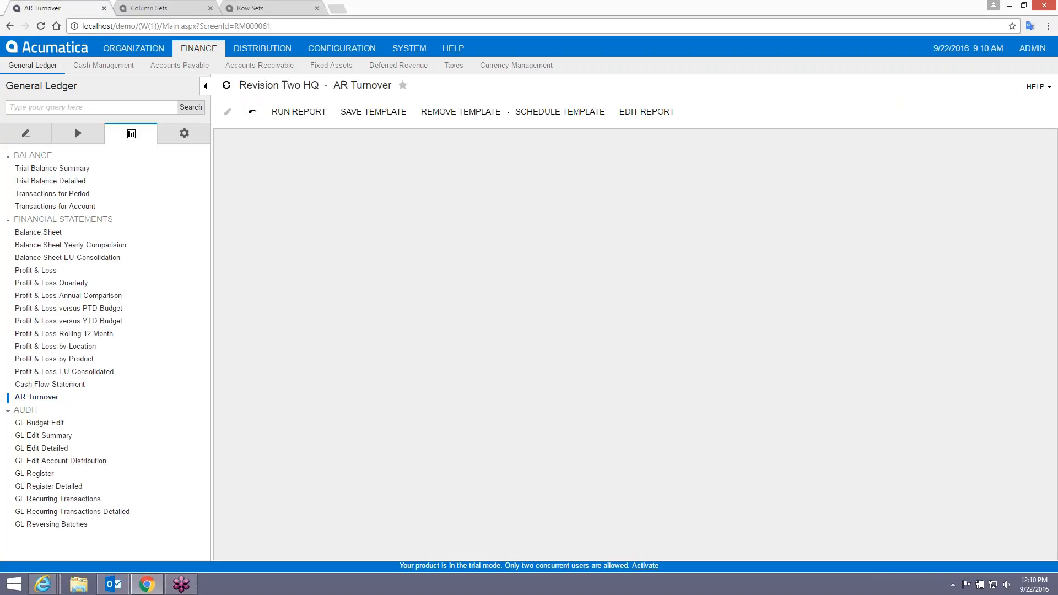
{"action": "left_click", "coordinate": [296, 113]}
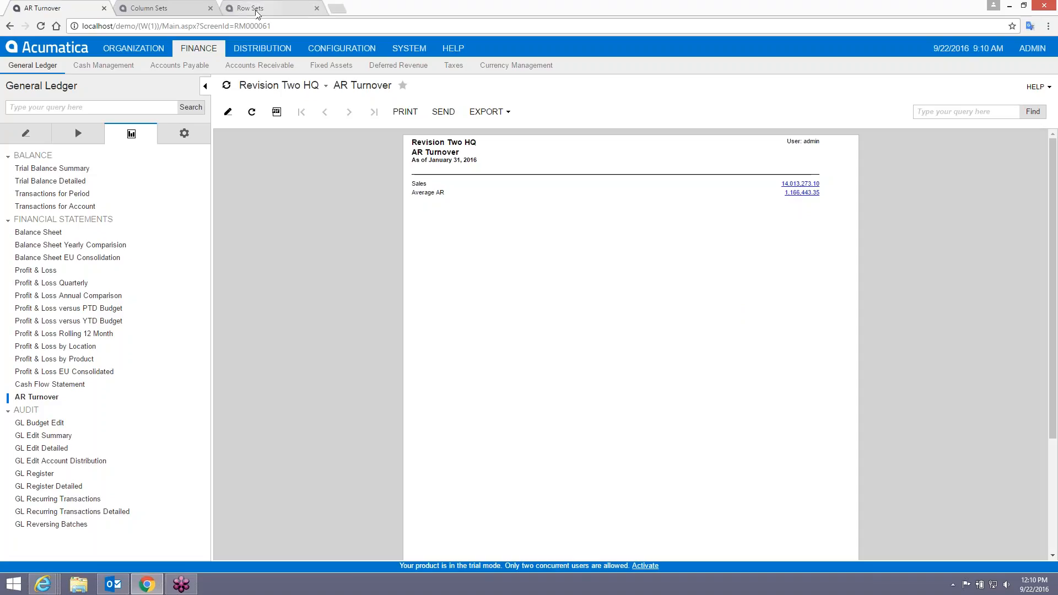
{"action": "left_click", "coordinate": [170, 9]}
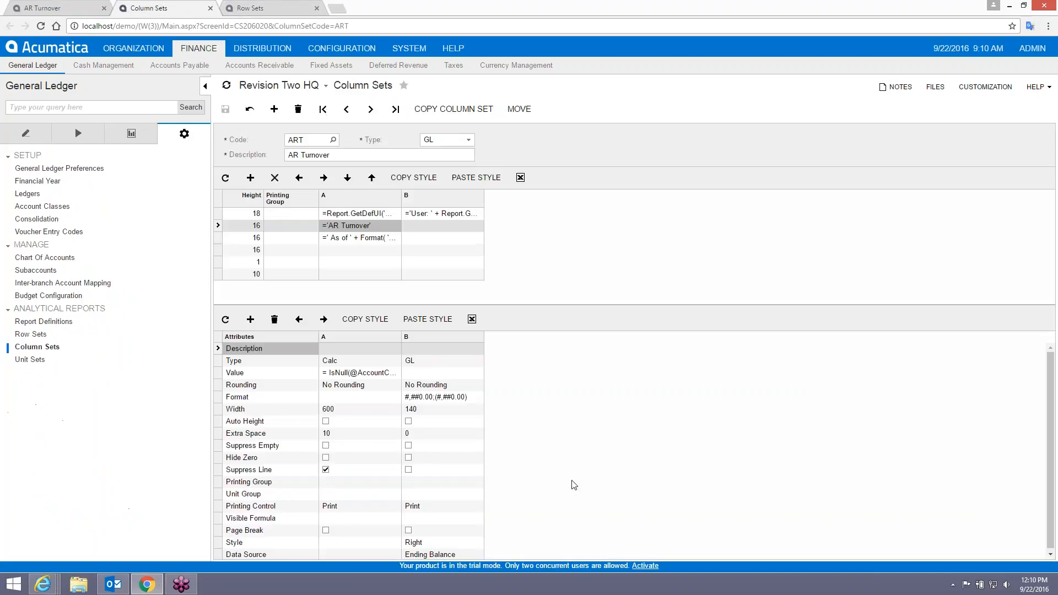
Change column B's data source amount type to Turnover and save the column set.
{"action": "left_click", "coordinate": [455, 554]}
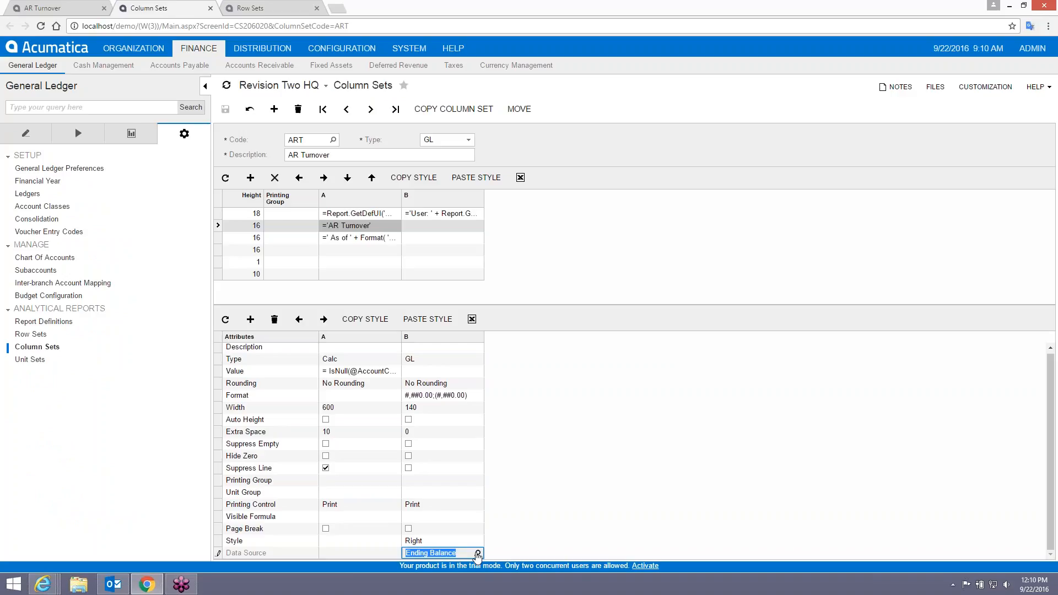
{"action": "left_click", "coordinate": [478, 553]}
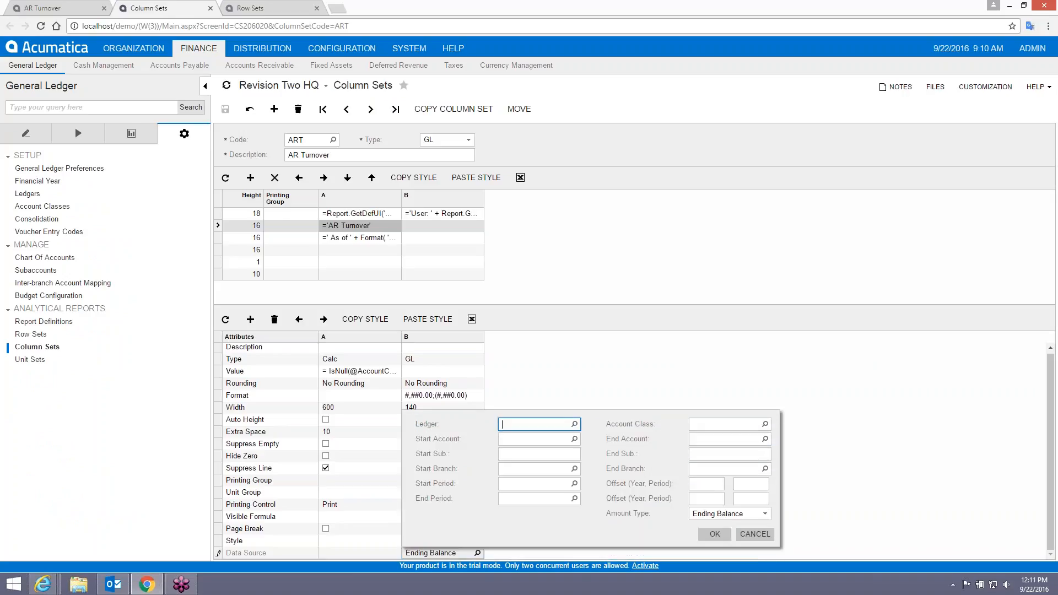
{"action": "left_click", "coordinate": [717, 513]}
{"action": "left_click", "coordinate": [765, 515]}
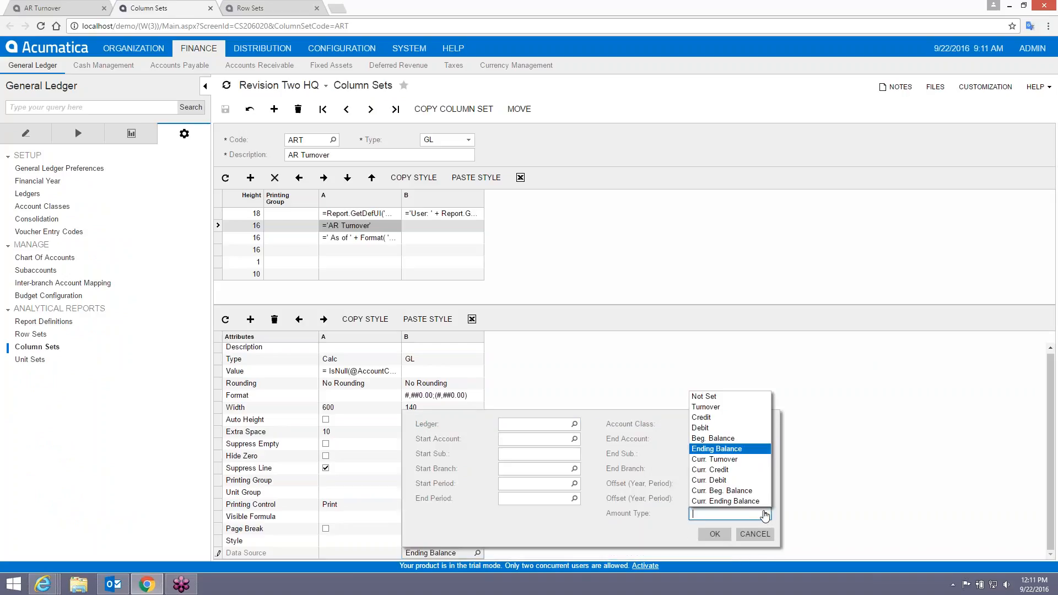
{"action": "left_click", "coordinate": [712, 408]}
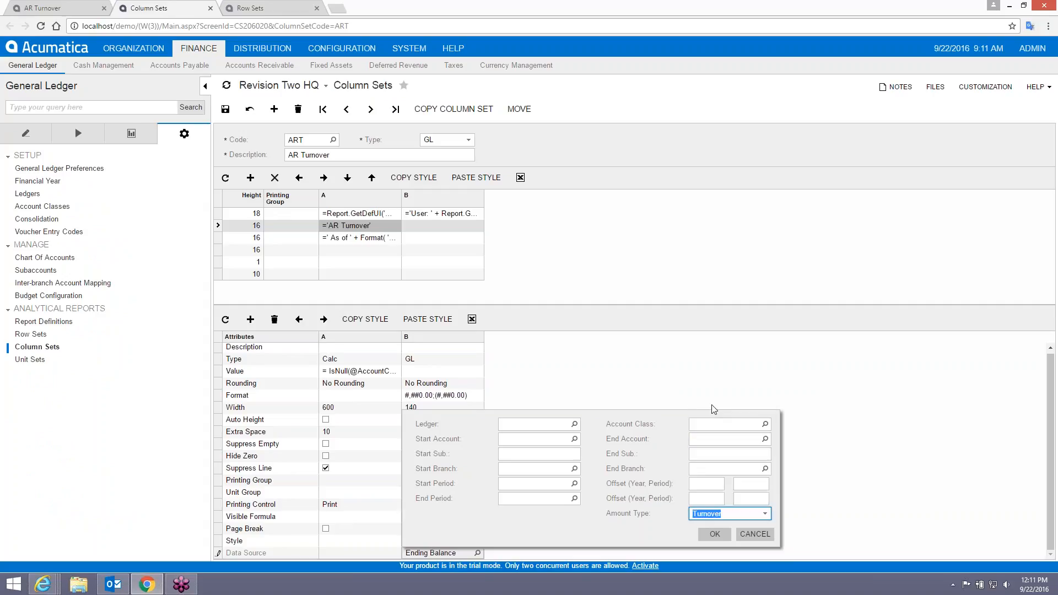
{"action": "left_click", "coordinate": [714, 534]}
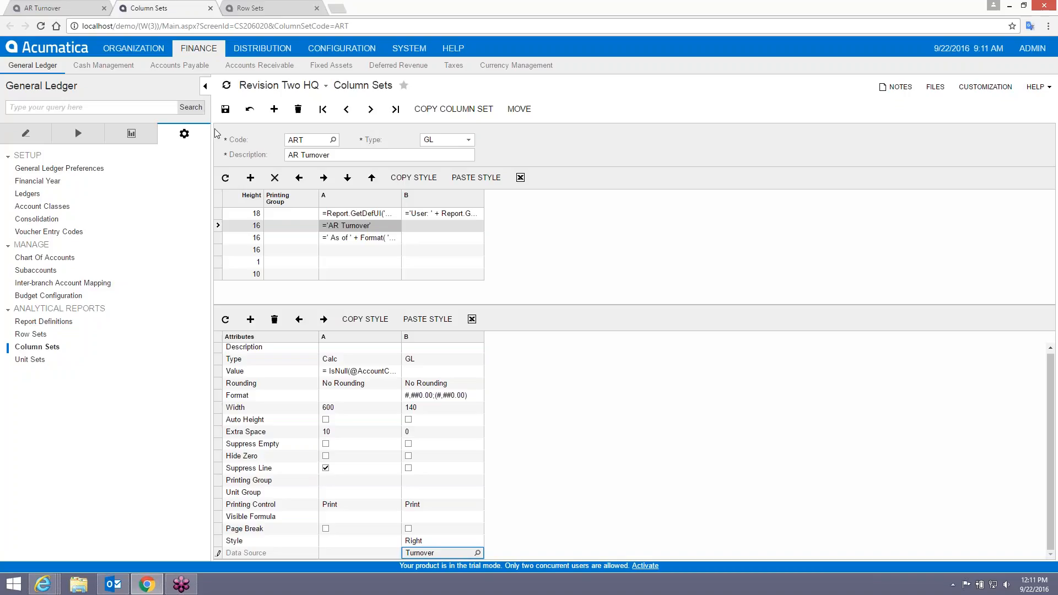
{"action": "left_click", "coordinate": [225, 109]}
Open the AR Turnover report parameters (ledger ACTUAL, periods 01-2016 to 09-2016).
{"action": "left_click", "coordinate": [55, 7]}
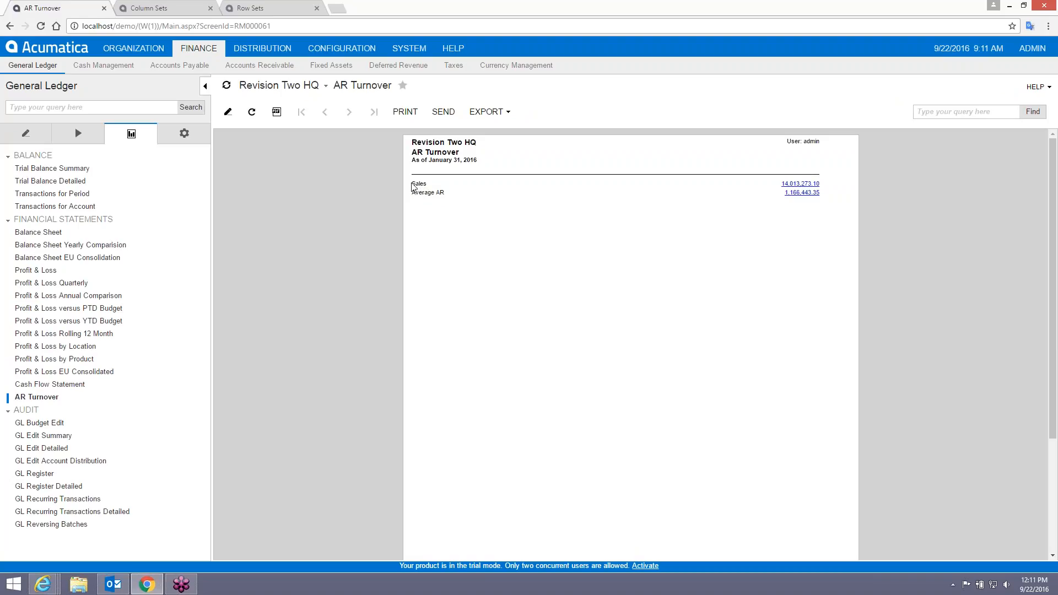
{"action": "left_click_drag", "start_coordinate": [416, 184], "coordinate": [424, 184]}
{"action": "left_click", "coordinate": [36, 398]}
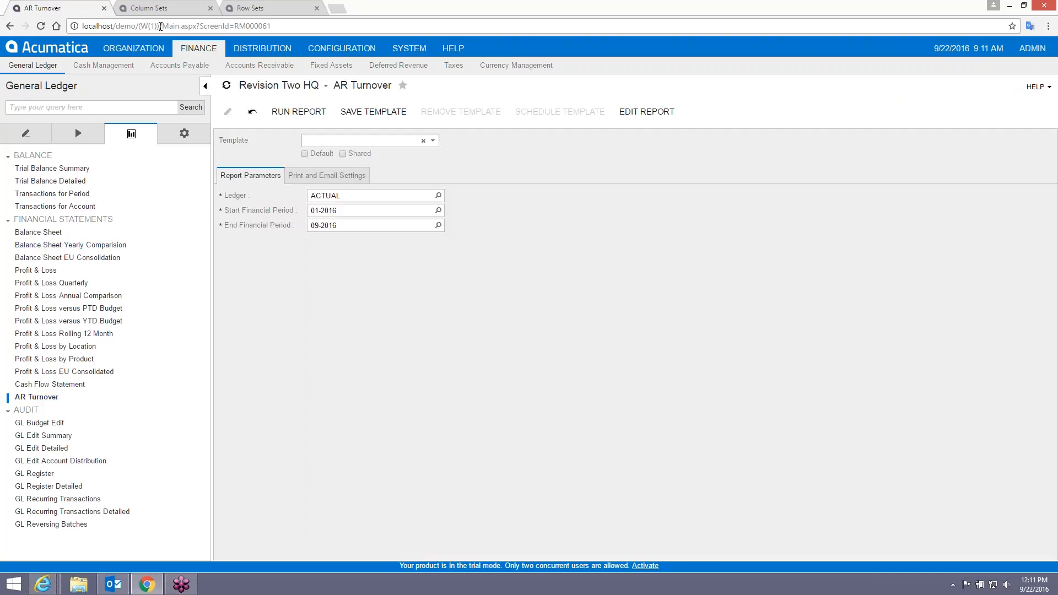
Recheck column B's amount type setting in the column set, closing it unchanged.
{"action": "key", "text": "ctrl+Tab"}
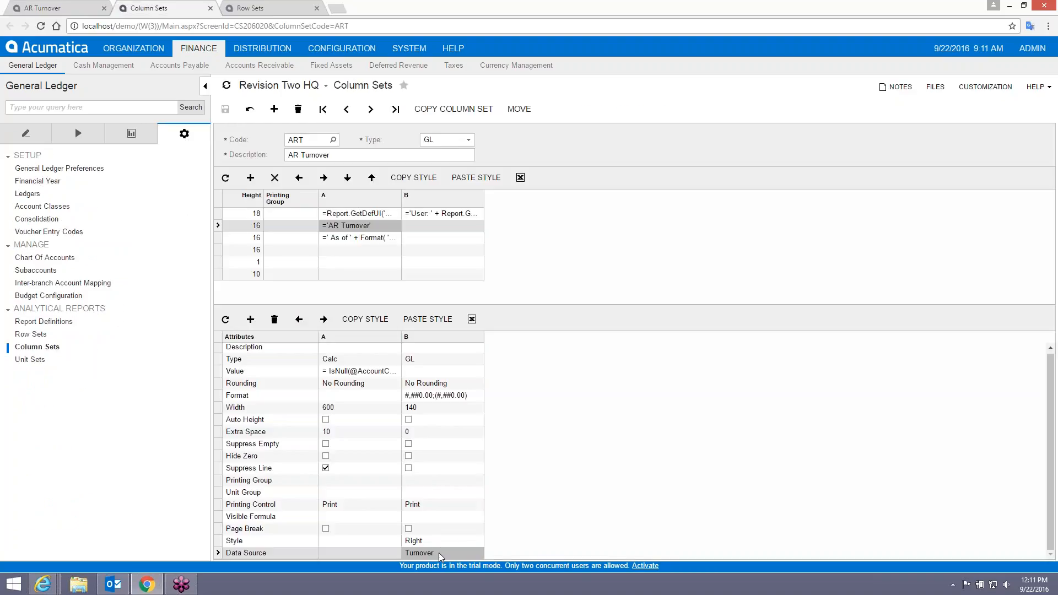
{"action": "left_click", "coordinate": [439, 553]}
{"action": "left_click", "coordinate": [478, 553]}
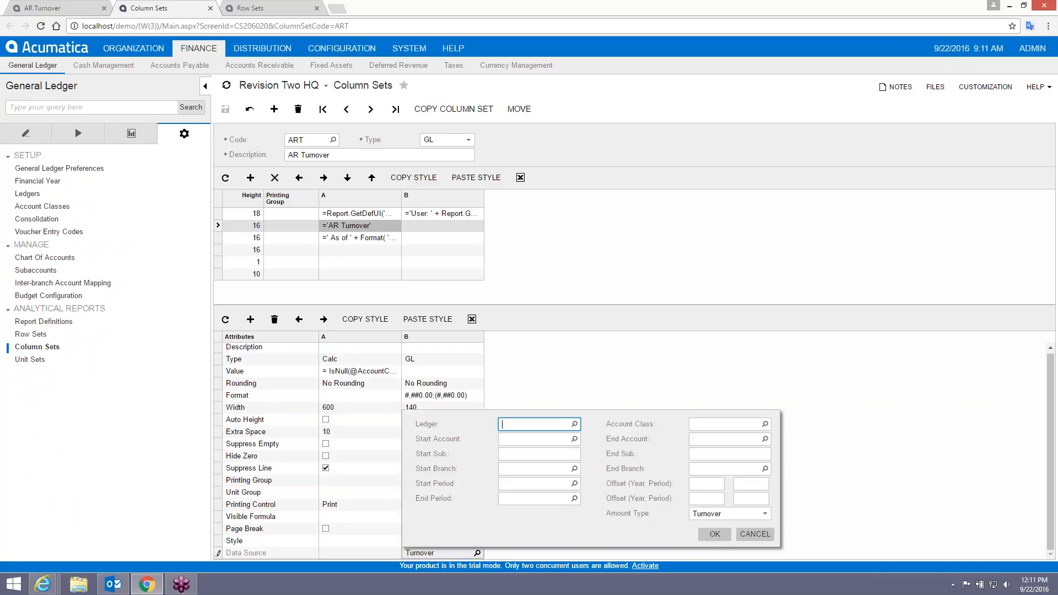
{"action": "left_click", "coordinate": [768, 514]}
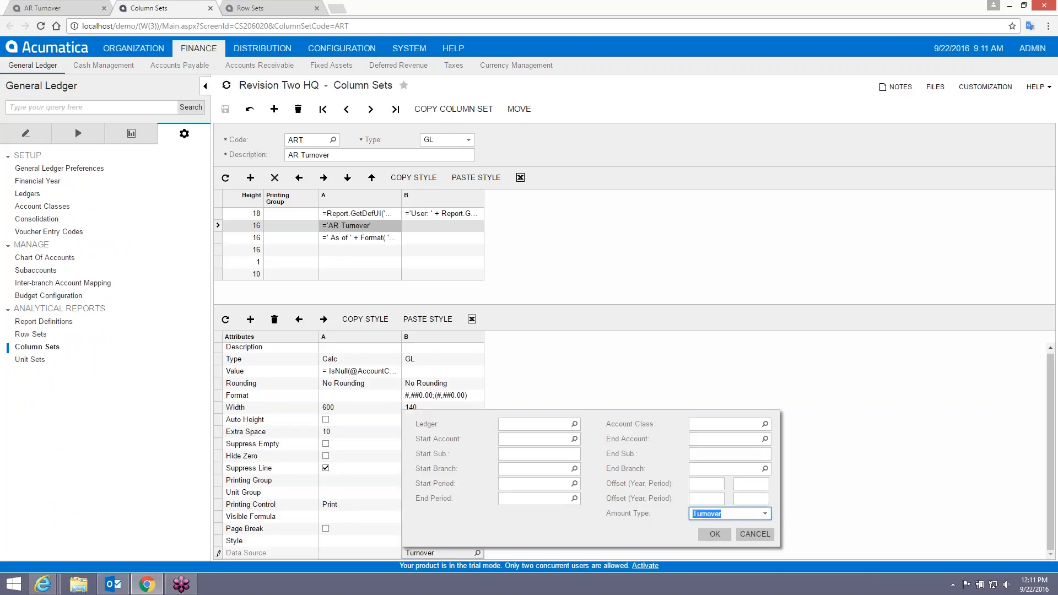
{"action": "left_click", "coordinate": [765, 514]}
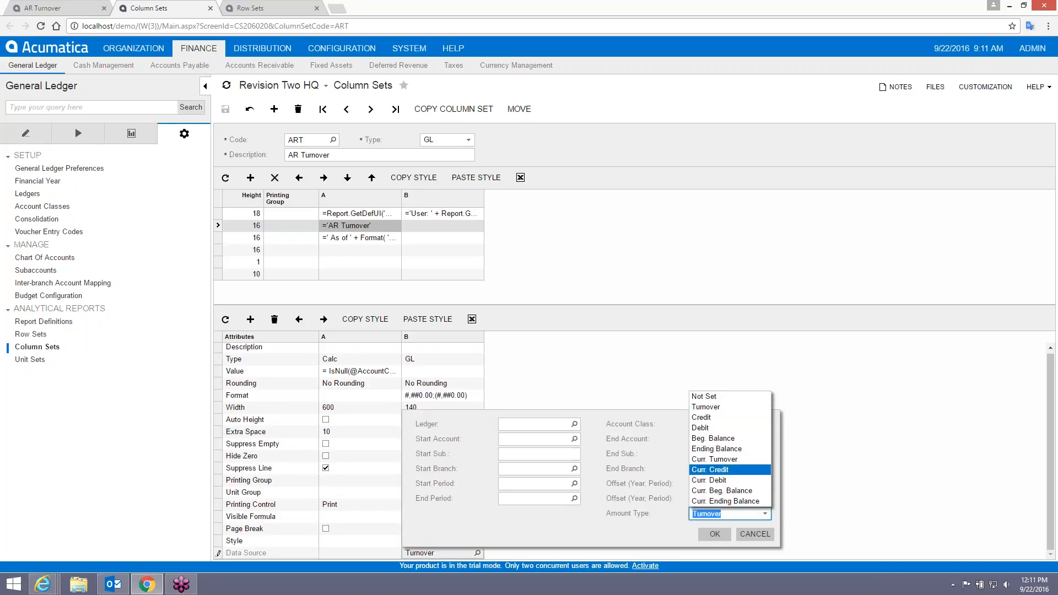
{"action": "key", "text": "Escape"}
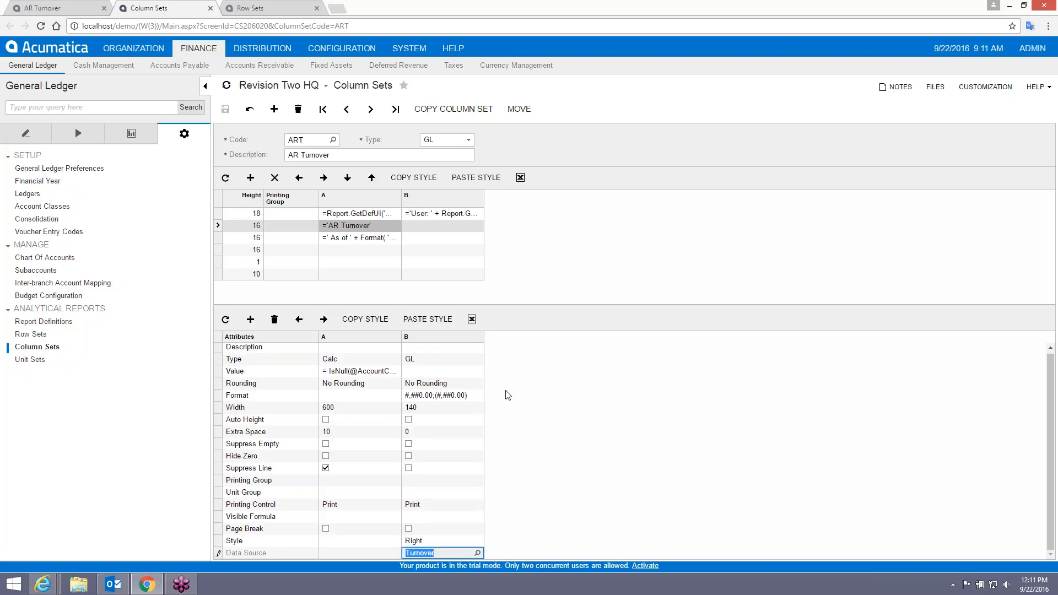
{"action": "left_click", "coordinate": [54, 8]}
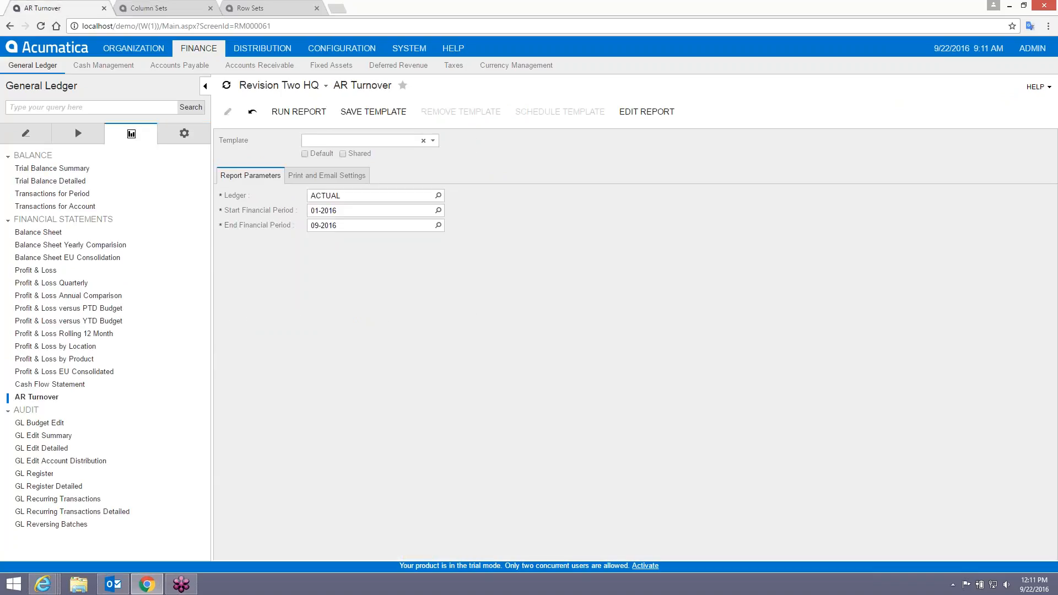
Rerun the AR Turnover report, which now shows Average AR 22,415.90.
{"action": "left_click", "coordinate": [292, 112]}
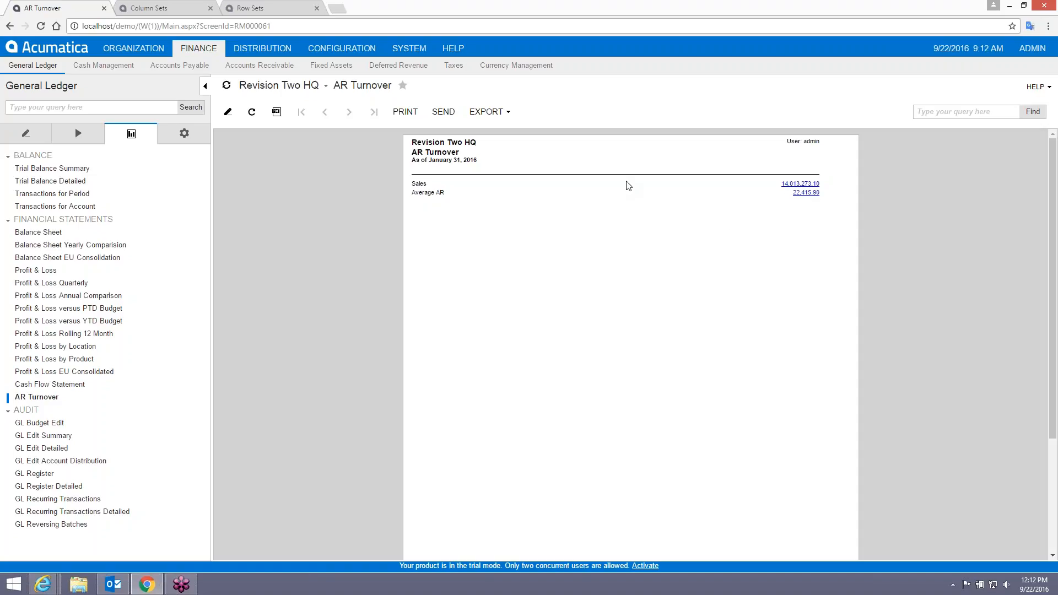
{"action": "left_click", "coordinate": [149, 10]}
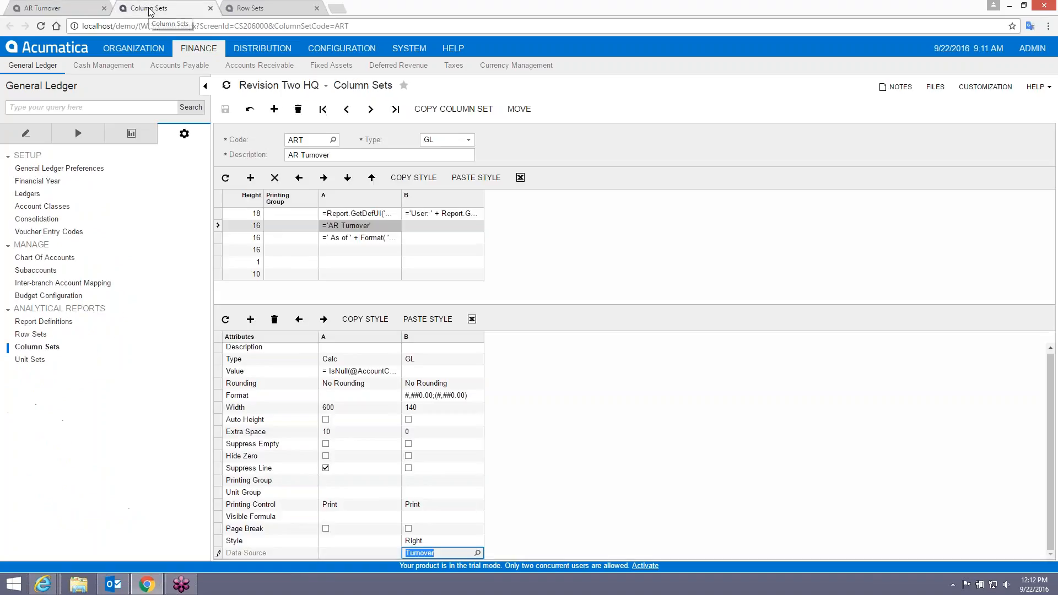
Set column B's amount type back to Ending Balance and save the column set.
{"action": "left_click", "coordinate": [478, 553]}
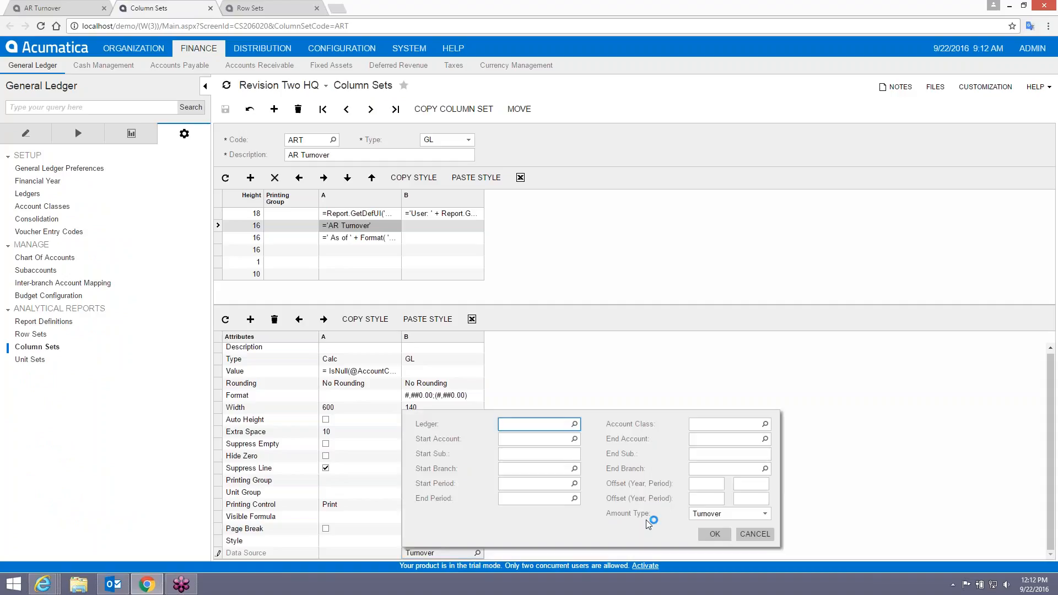
{"action": "left_click", "coordinate": [744, 513]}
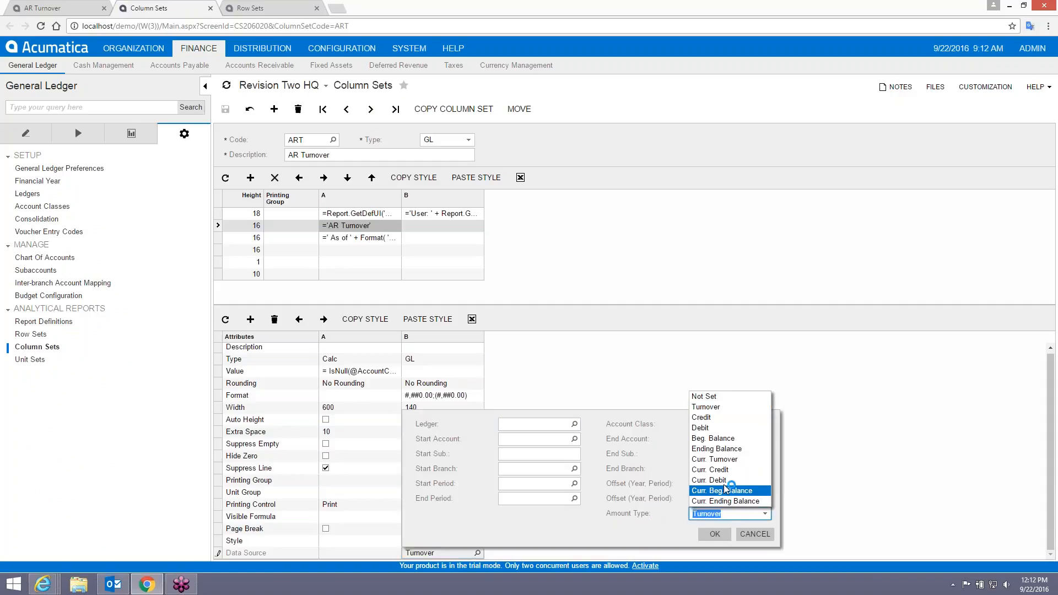
{"action": "left_click", "coordinate": [711, 448]}
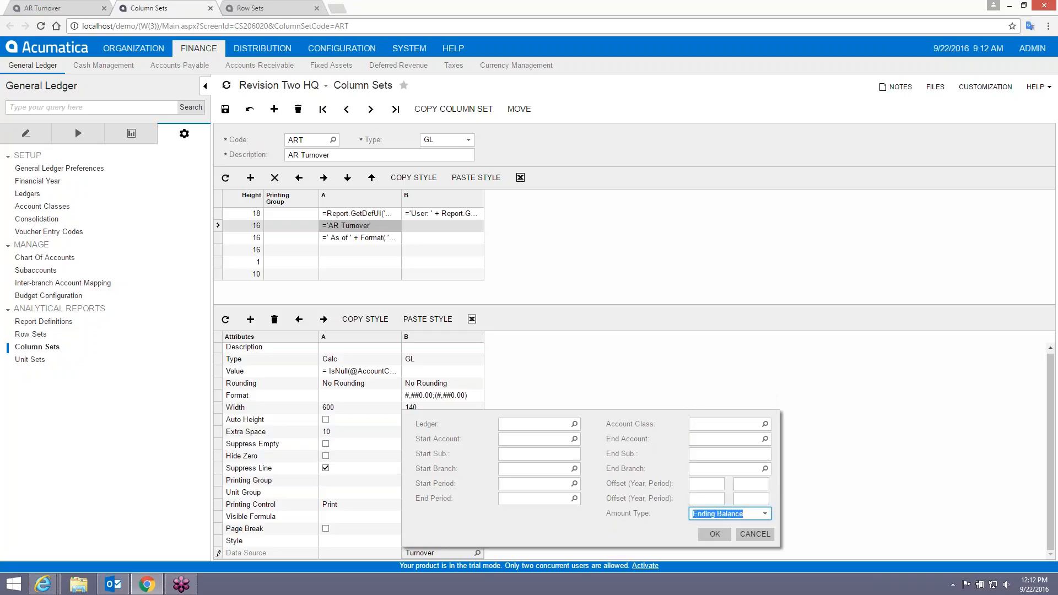
{"action": "left_click", "coordinate": [715, 534]}
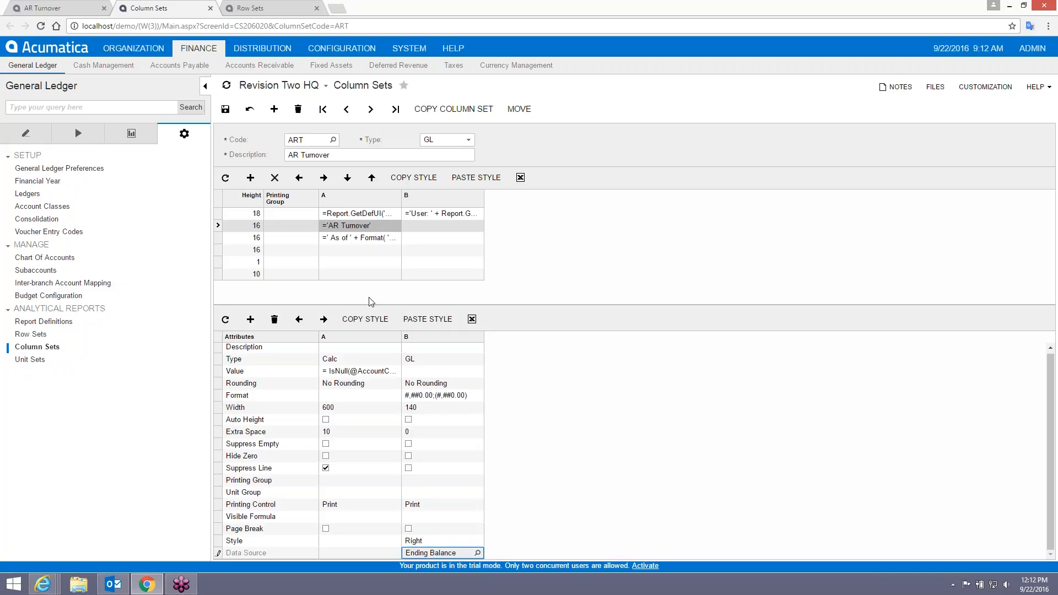
{"action": "key", "text": "ctrl+s"}
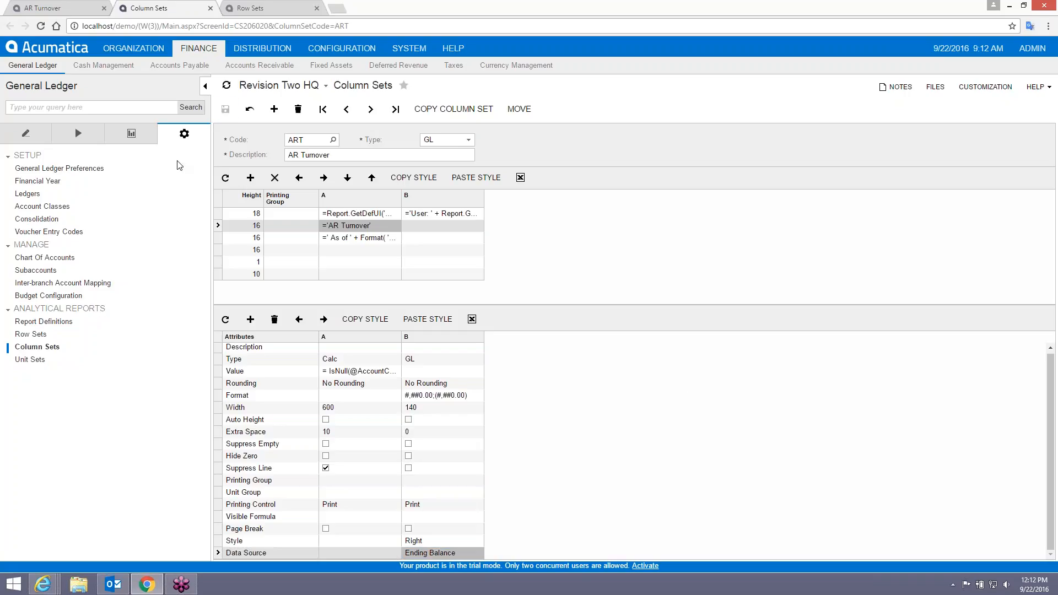
Rerun the AR Turnover report, with Average AR back to 1,166,443.35.
{"action": "left_click", "coordinate": [58, 7]}
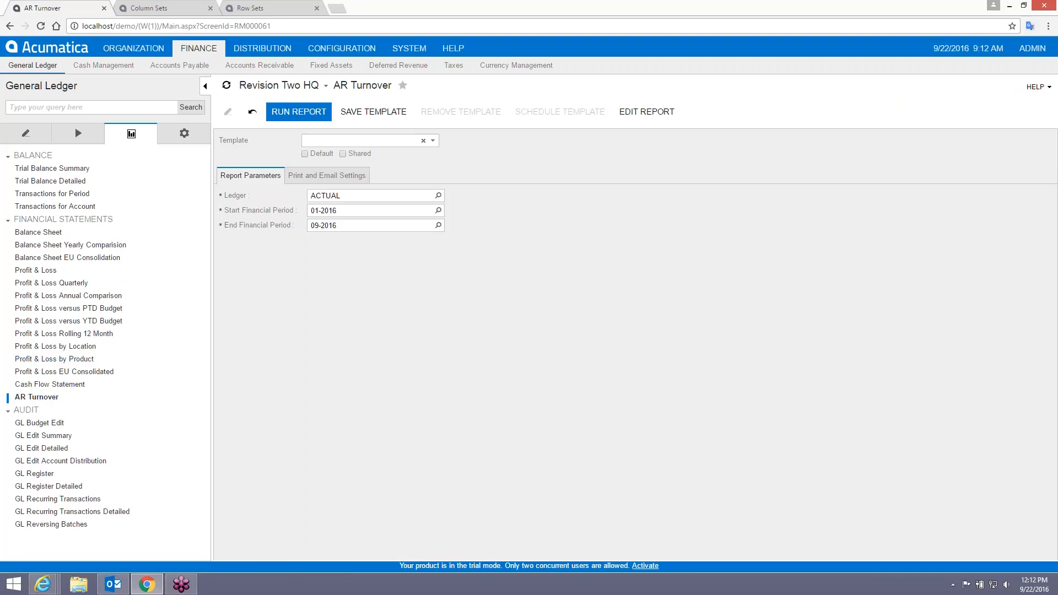
{"action": "left_click", "coordinate": [298, 112]}
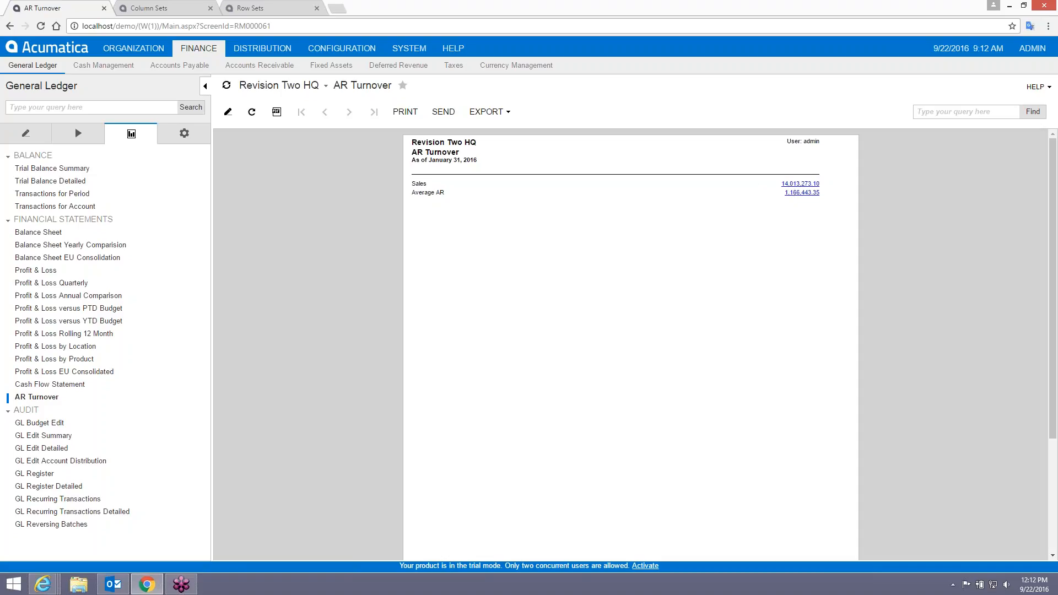
{"action": "left_click", "coordinate": [167, 10]}
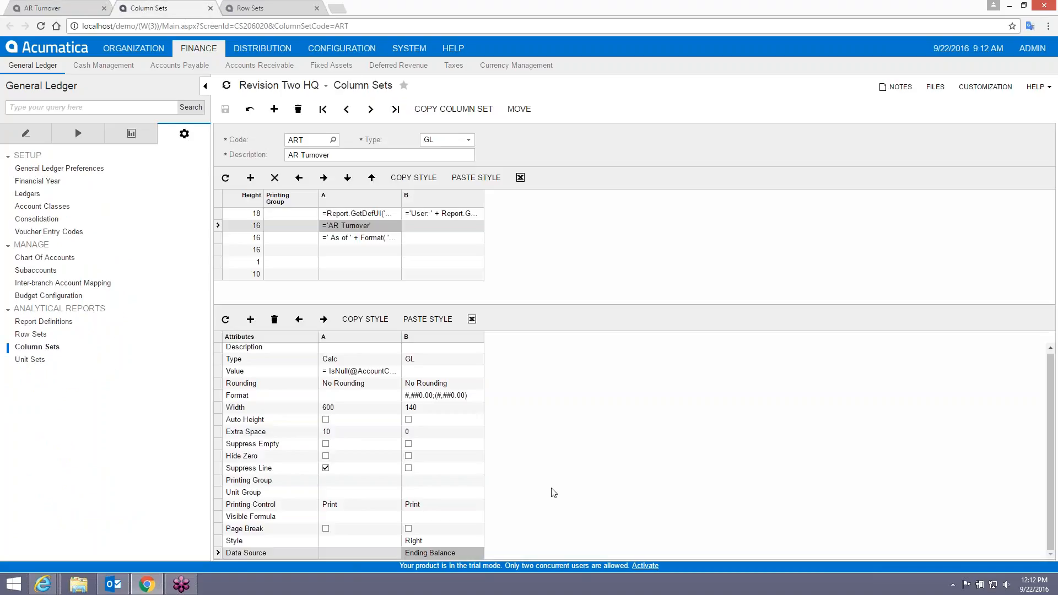
Check the Row Sets tab, then add column C (type GL, width 70) to the ART column set.
{"action": "left_click", "coordinate": [464, 555]}
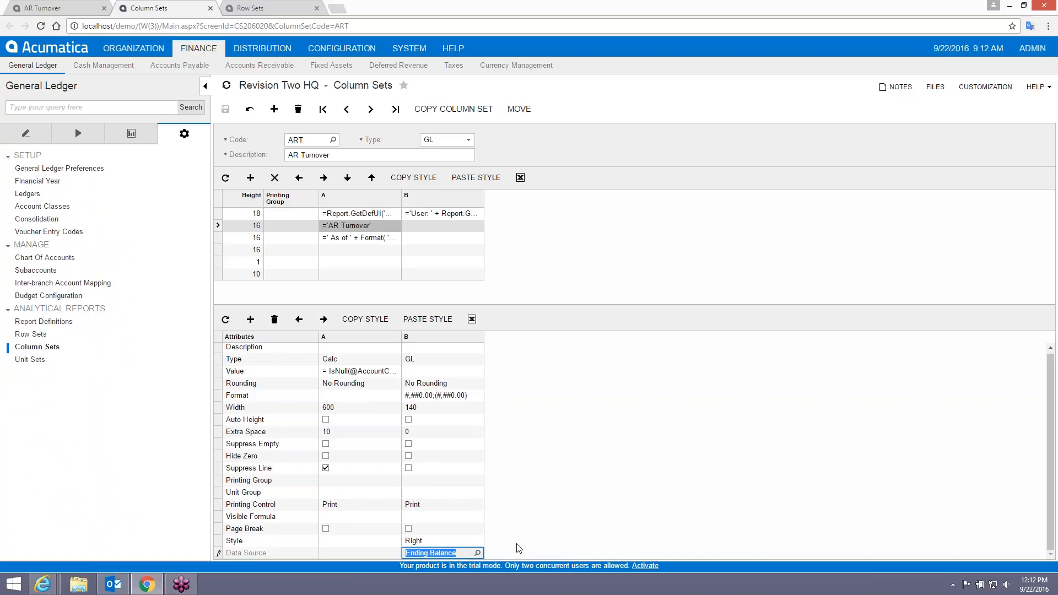
{"action": "left_click", "coordinate": [242, 10]}
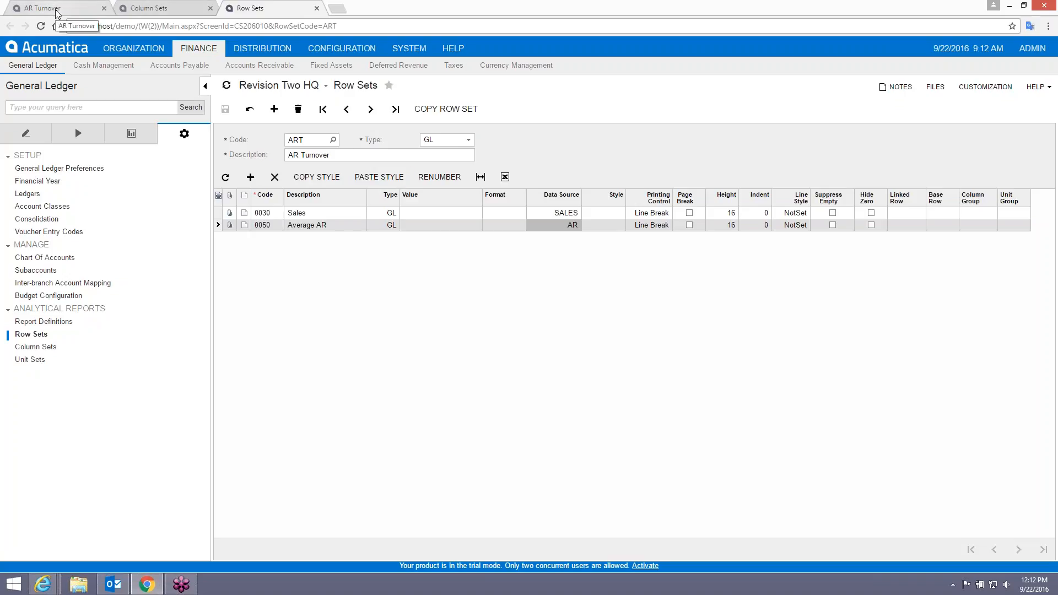
{"action": "left_click", "coordinate": [150, 9]}
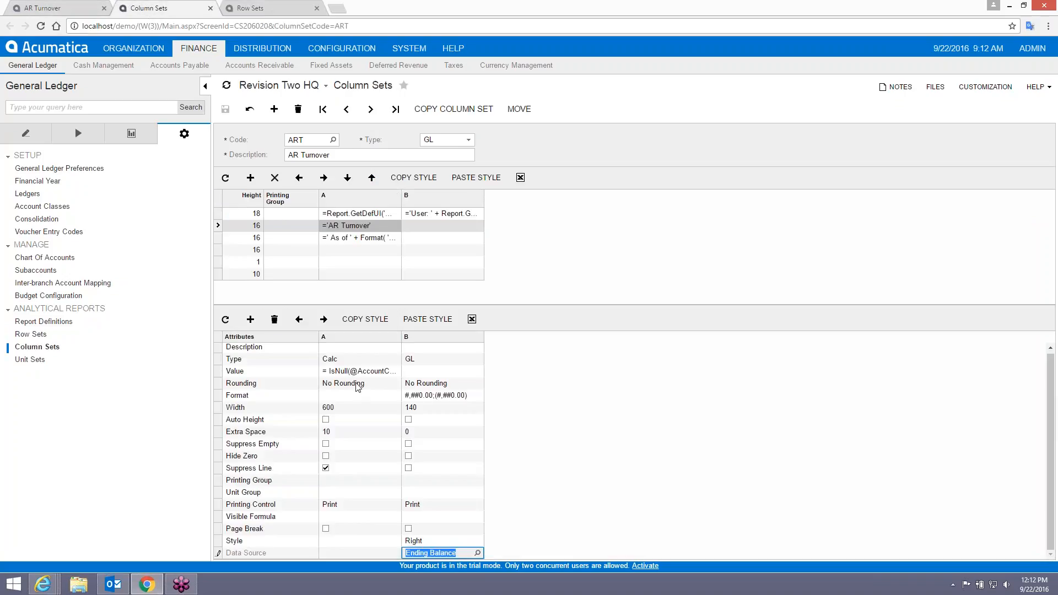
{"action": "left_click", "coordinate": [250, 322]}
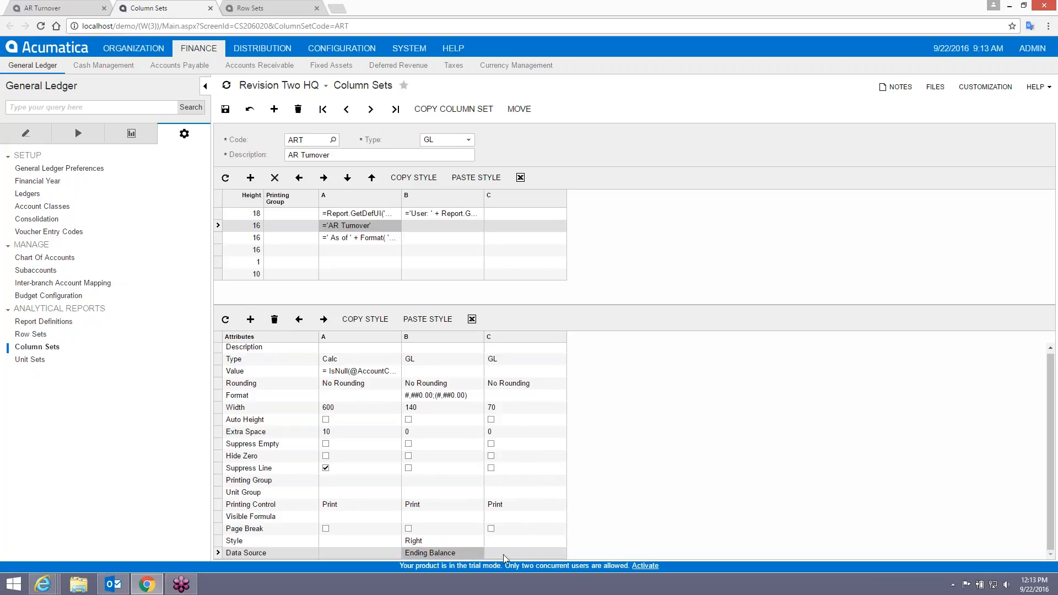
Set column C's amount type to Ending Balance and column B's to Turnover.
{"action": "left_click", "coordinate": [557, 553]}
{"action": "left_click", "coordinate": [560, 552]}
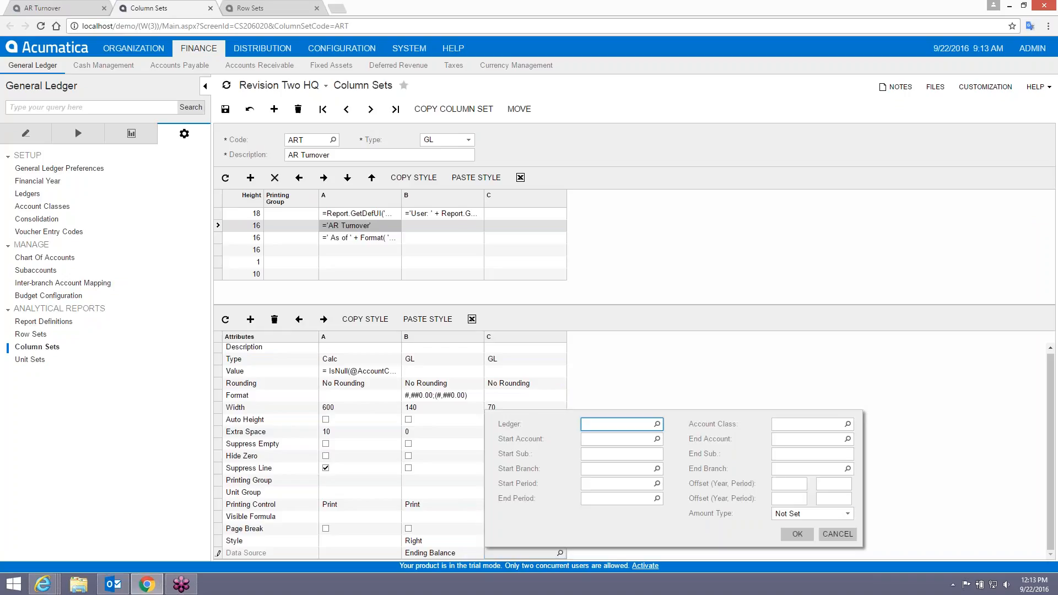
{"action": "left_click", "coordinate": [810, 514]}
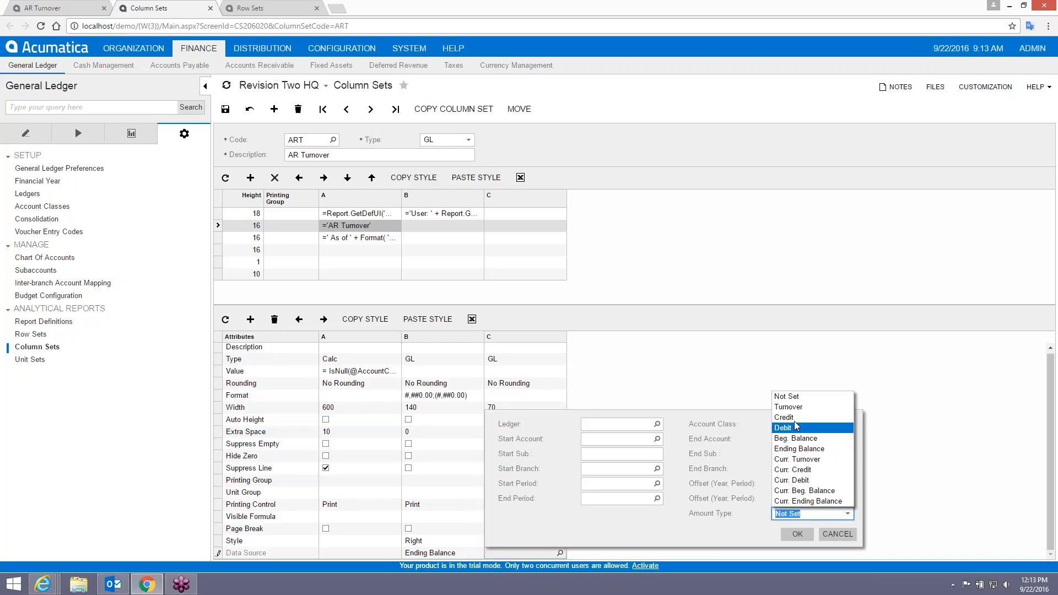
{"action": "left_click", "coordinate": [799, 449]}
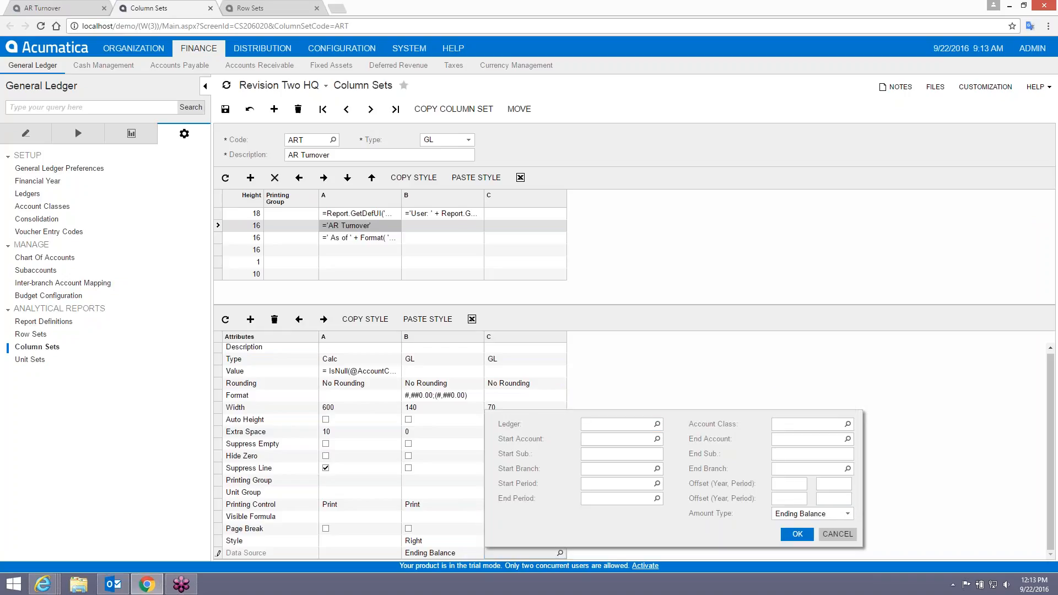
{"action": "left_click", "coordinate": [798, 534]}
{"action": "left_click", "coordinate": [441, 556]}
{"action": "left_click", "coordinate": [487, 552]}
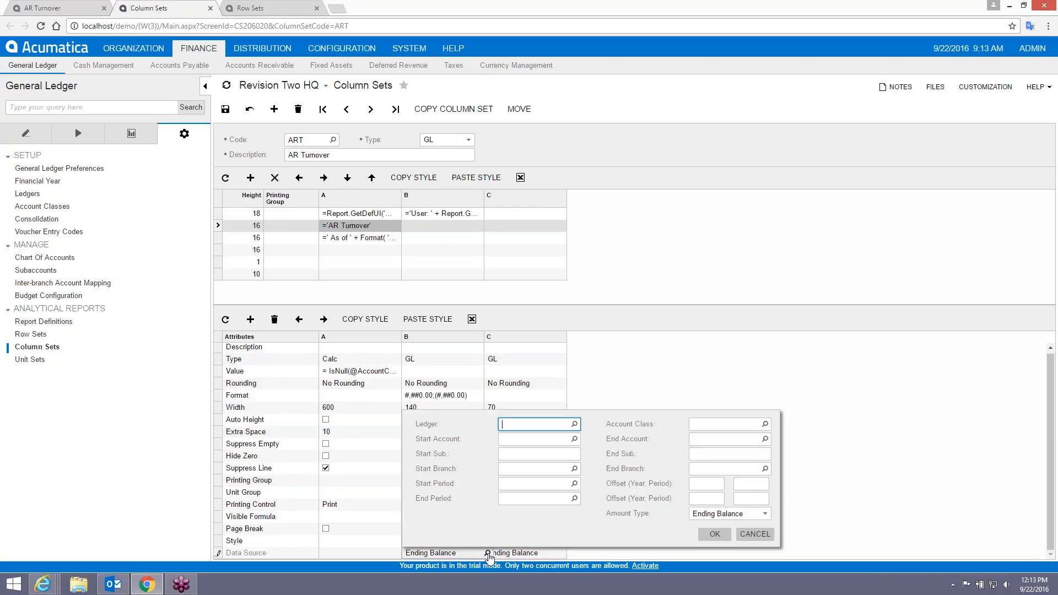
{"action": "left_click", "coordinate": [762, 513]}
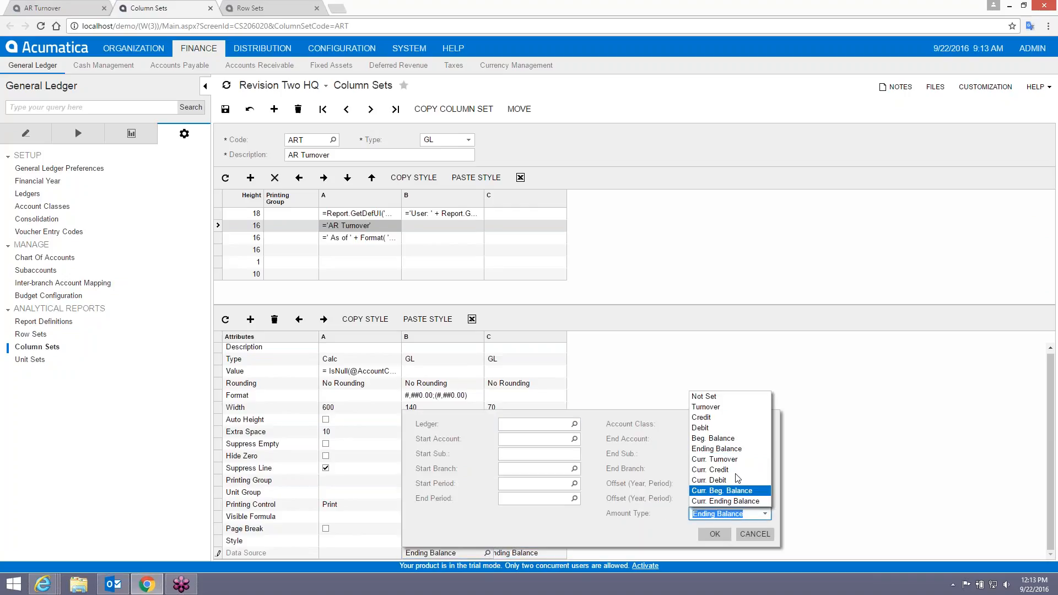
{"action": "left_click", "coordinate": [718, 408]}
{"action": "left_click", "coordinate": [714, 534]}
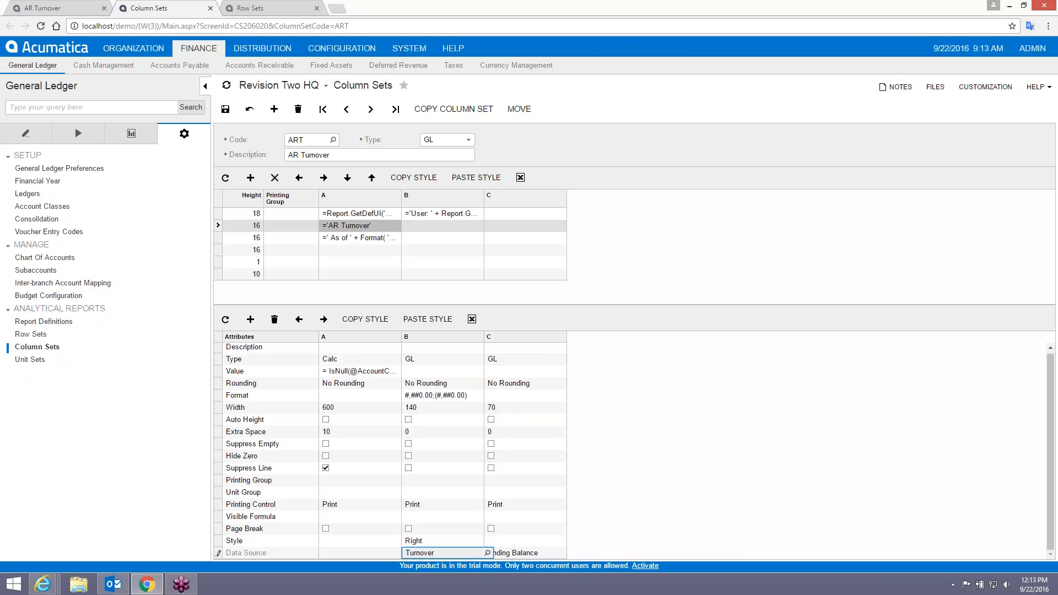
Copy column B's Right style onto column C and save the column set.
{"action": "left_click", "coordinate": [433, 542]}
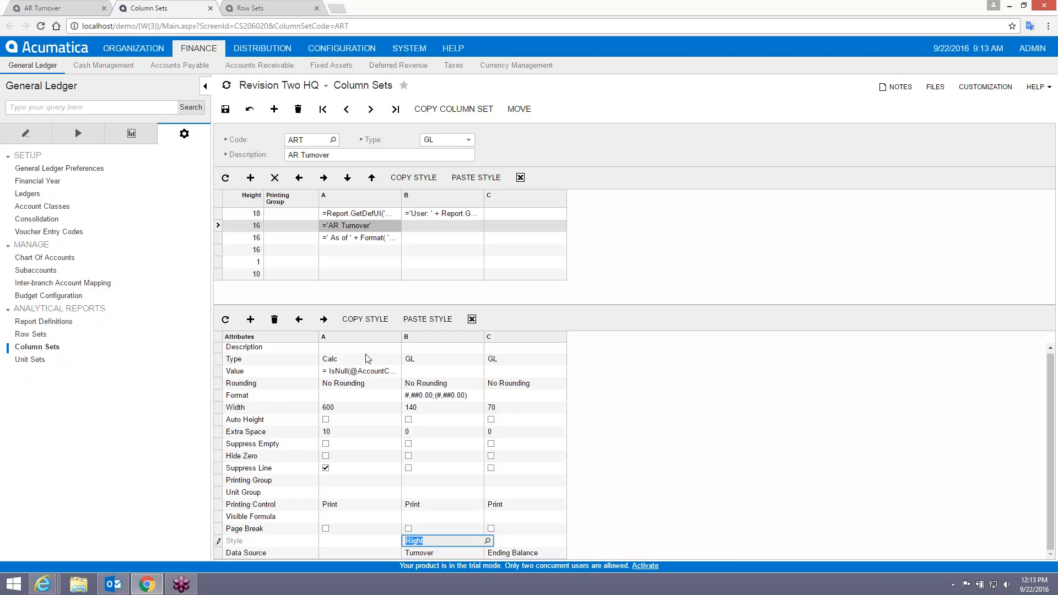
{"action": "left_click", "coordinate": [419, 320]}
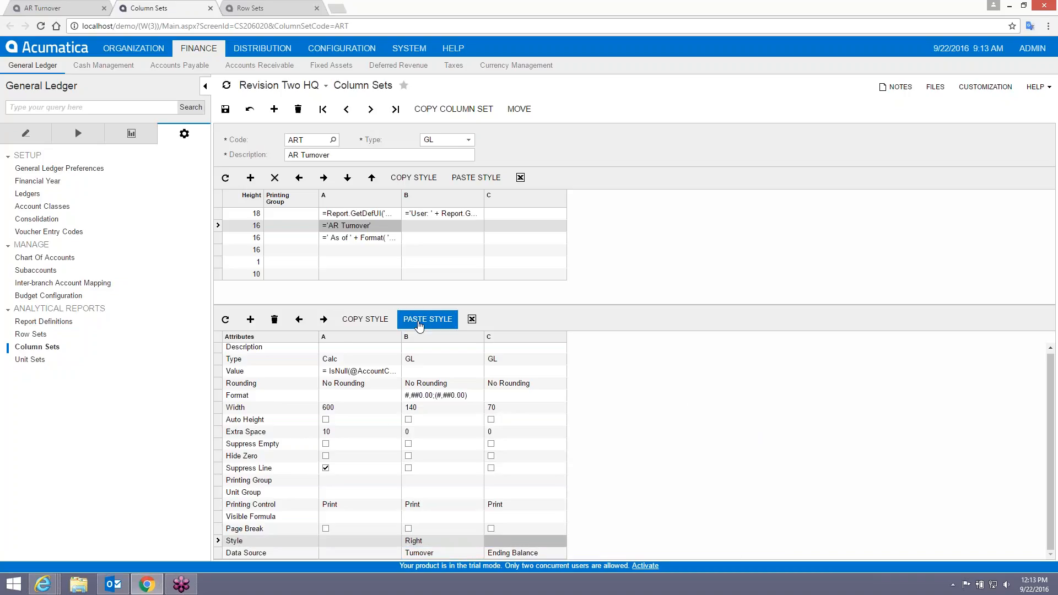
{"action": "left_click", "coordinate": [419, 262]}
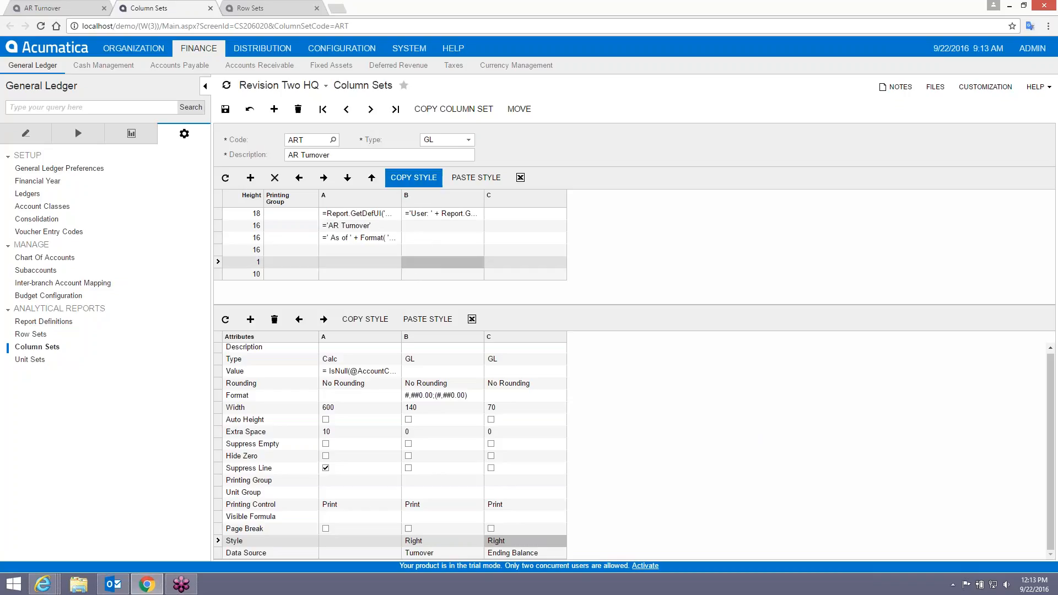
{"action": "left_click", "coordinate": [471, 179]}
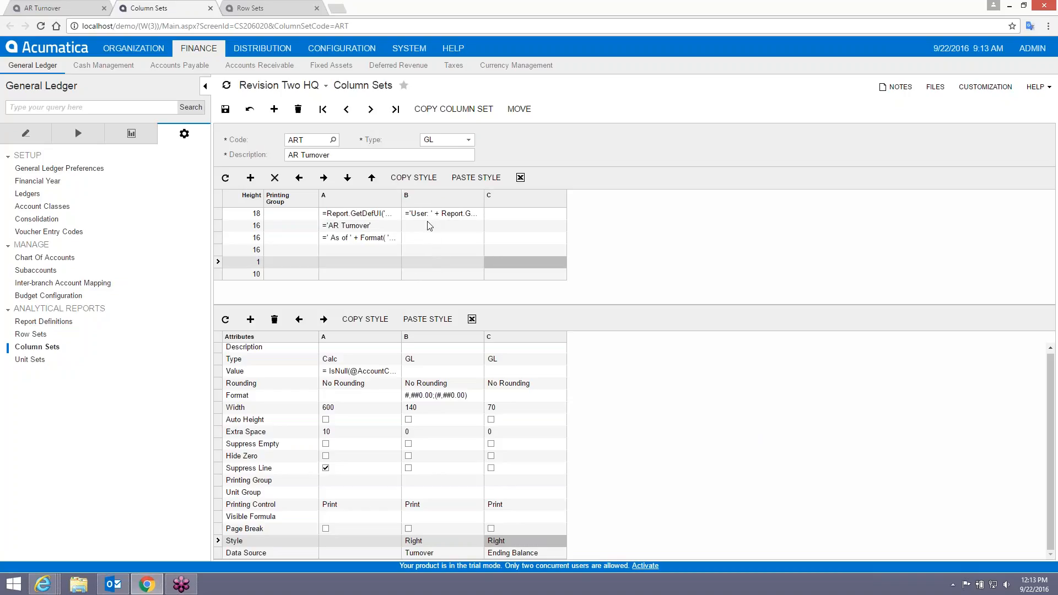
{"action": "left_click", "coordinate": [226, 109]}
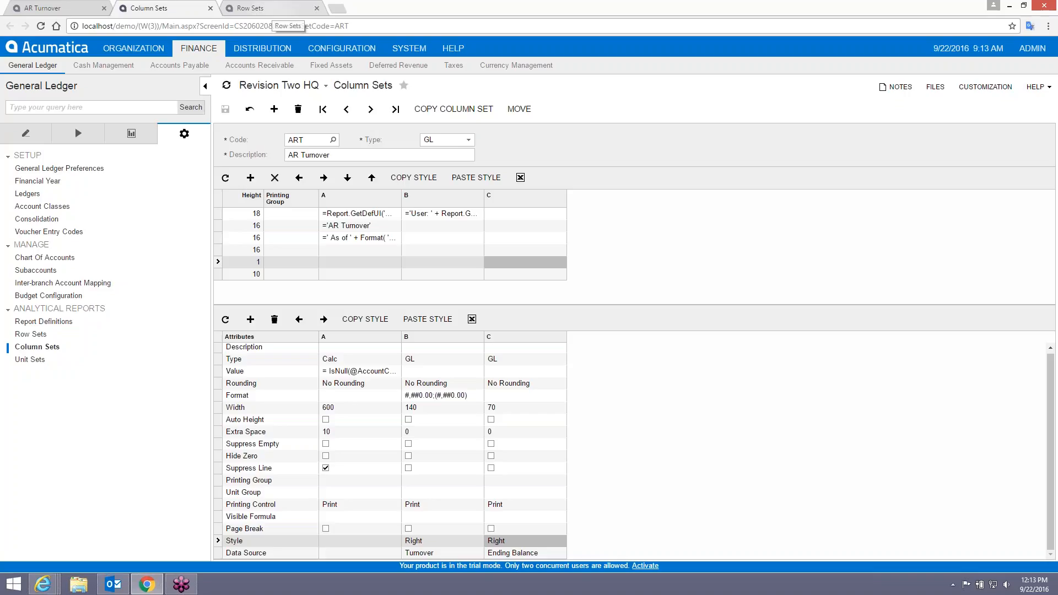
{"action": "left_click", "coordinate": [44, 8]}
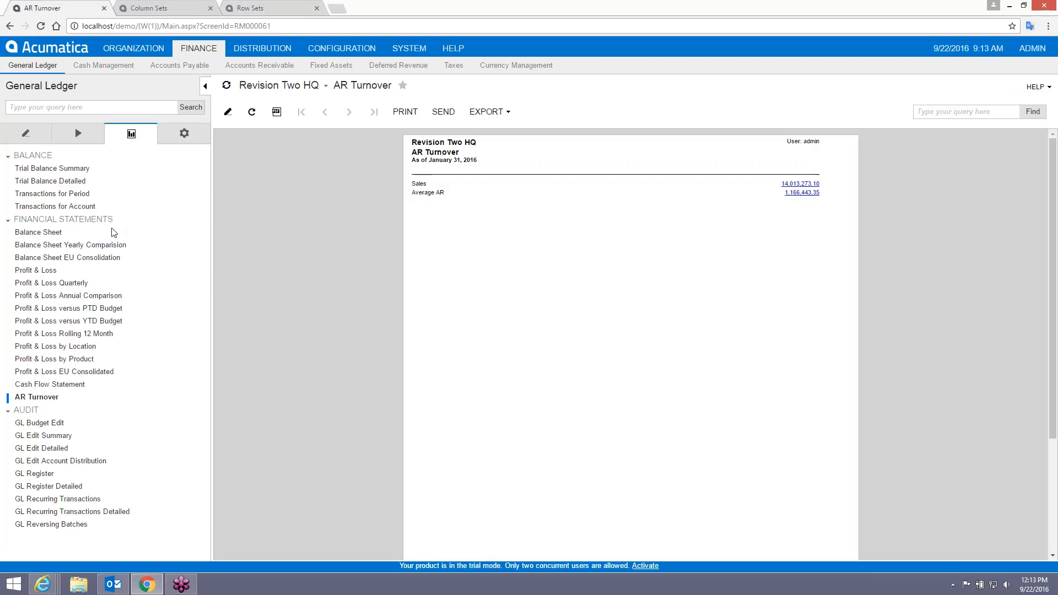
Rerun AR Turnover, now with a second column beside Sales 14013273.1 and Average AR 1166443.35.
{"action": "left_click", "coordinate": [45, 398]}
{"action": "left_click", "coordinate": [318, 113]}
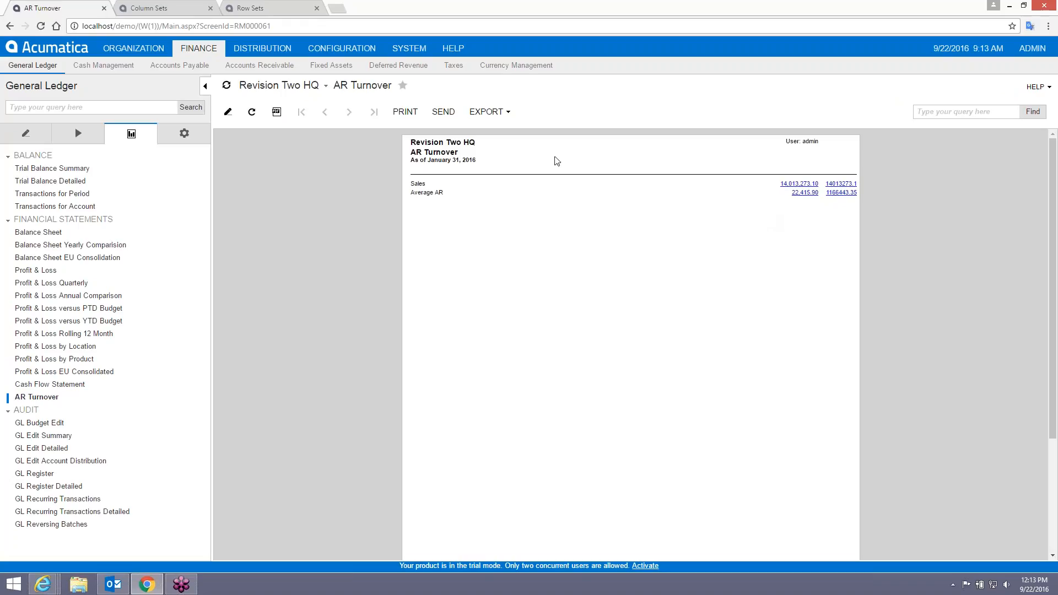
{"action": "left_click", "coordinate": [155, 12]}
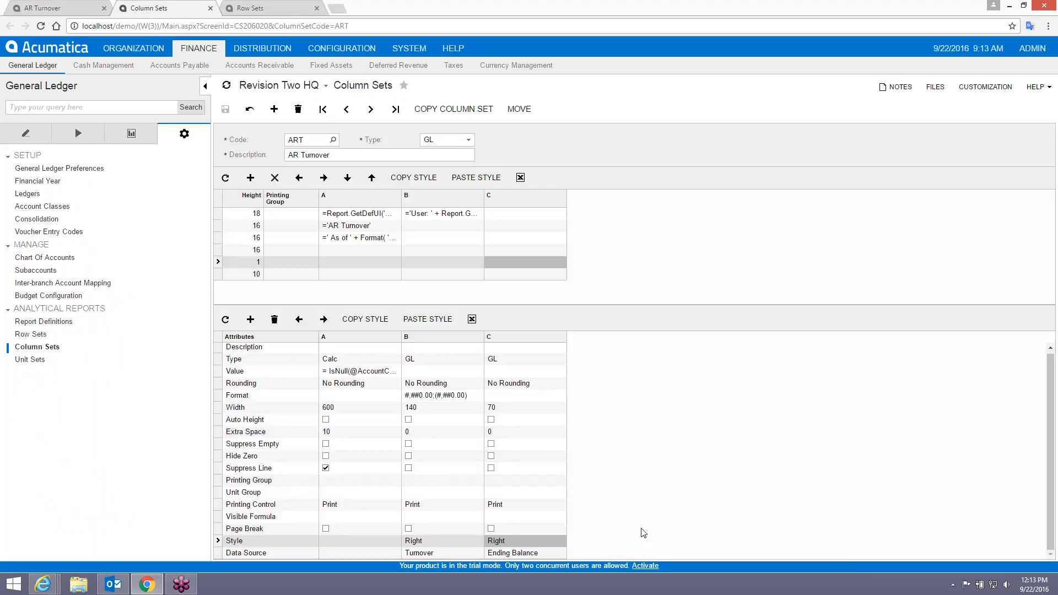
Copy column B's number format to column C, set C's width to 140, and save.
{"action": "left_click", "coordinate": [428, 397]}
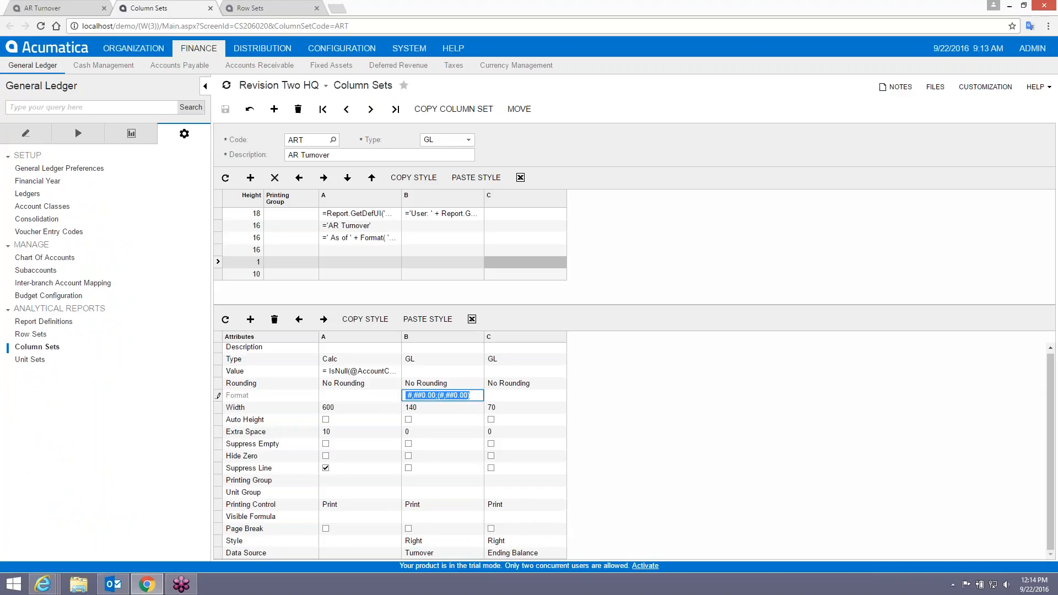
{"action": "key", "text": "ctrl+c"}
{"action": "left_click", "coordinate": [506, 397]}
{"action": "key", "text": "ctrl+v"}
{"action": "left_click", "coordinate": [506, 408]}
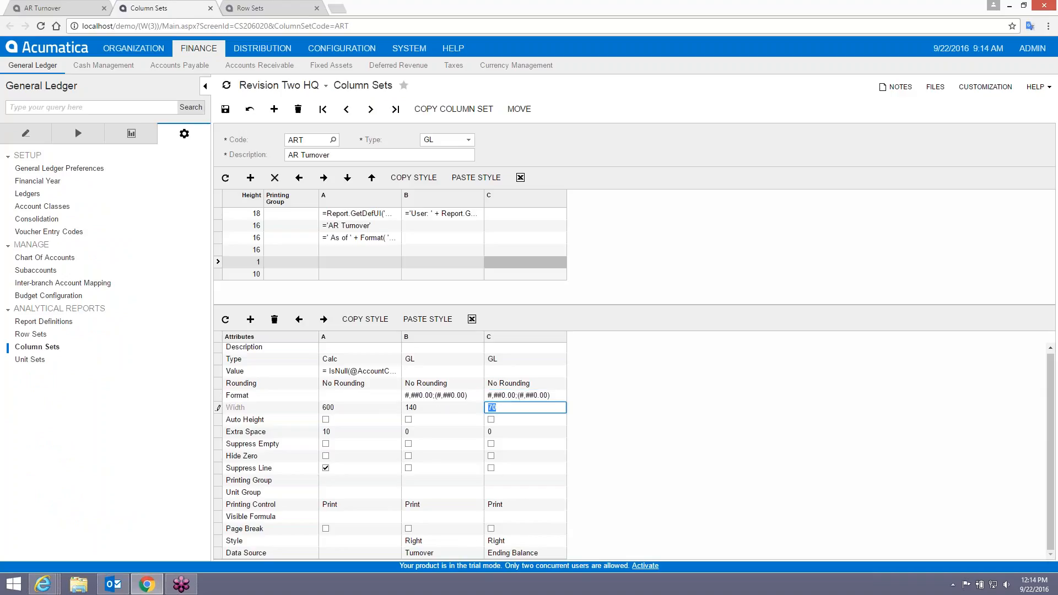
{"action": "type", "text": "140"}
{"action": "key", "text": "Return"}
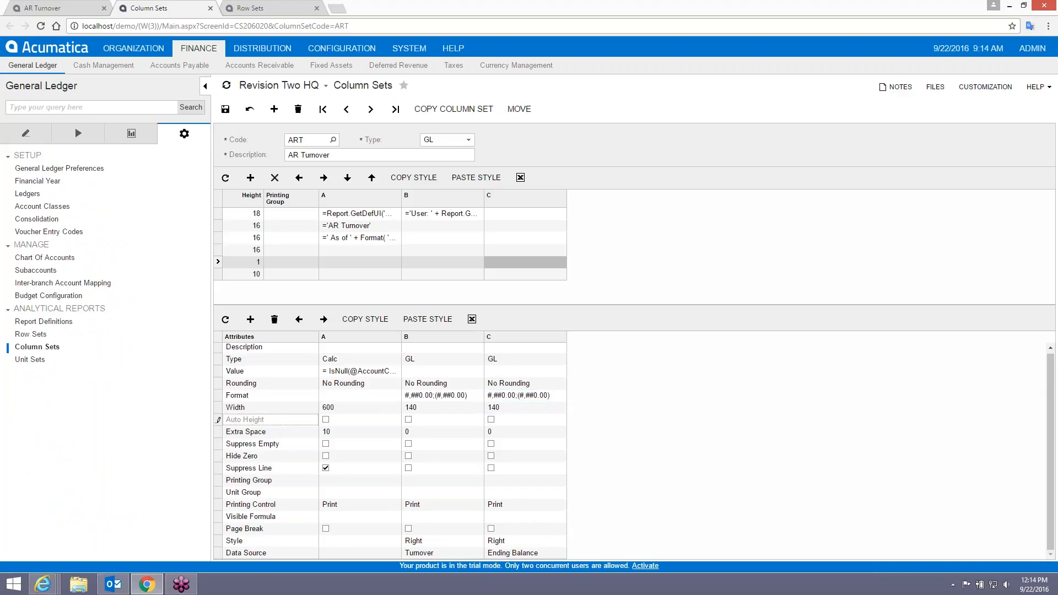
{"action": "left_click", "coordinate": [226, 109]}
Rerun the AR Turnover report with the widened columns.
{"action": "left_click", "coordinate": [30, 9]}
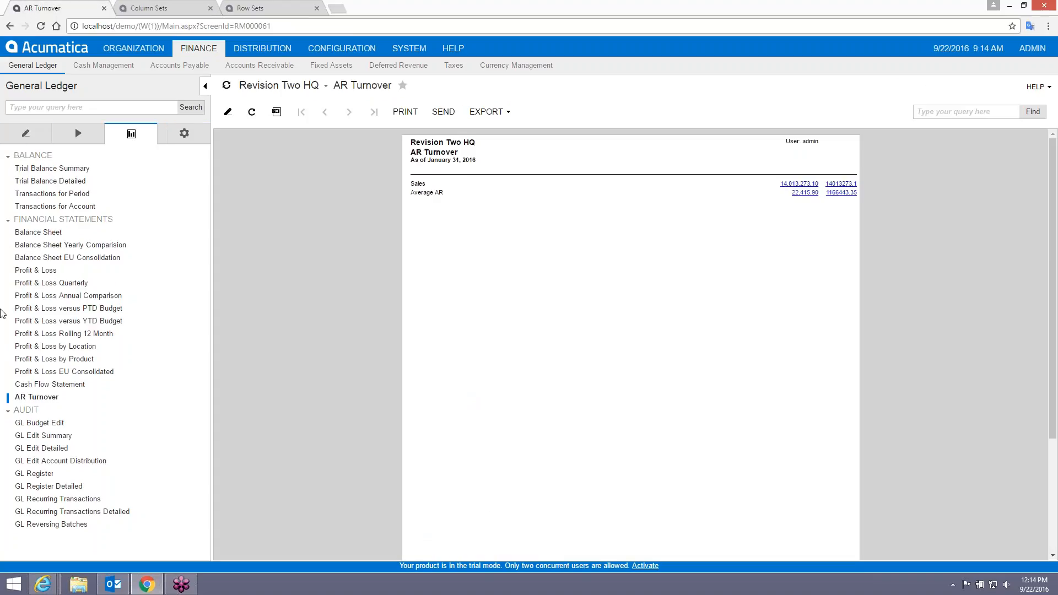
{"action": "left_click", "coordinate": [33, 397]}
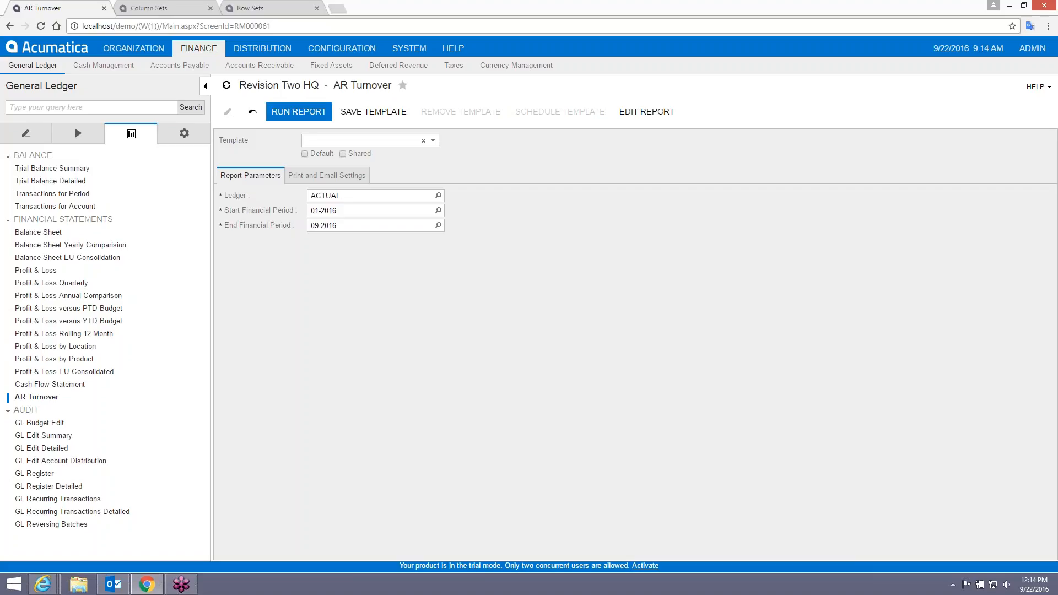
{"action": "left_click", "coordinate": [299, 112]}
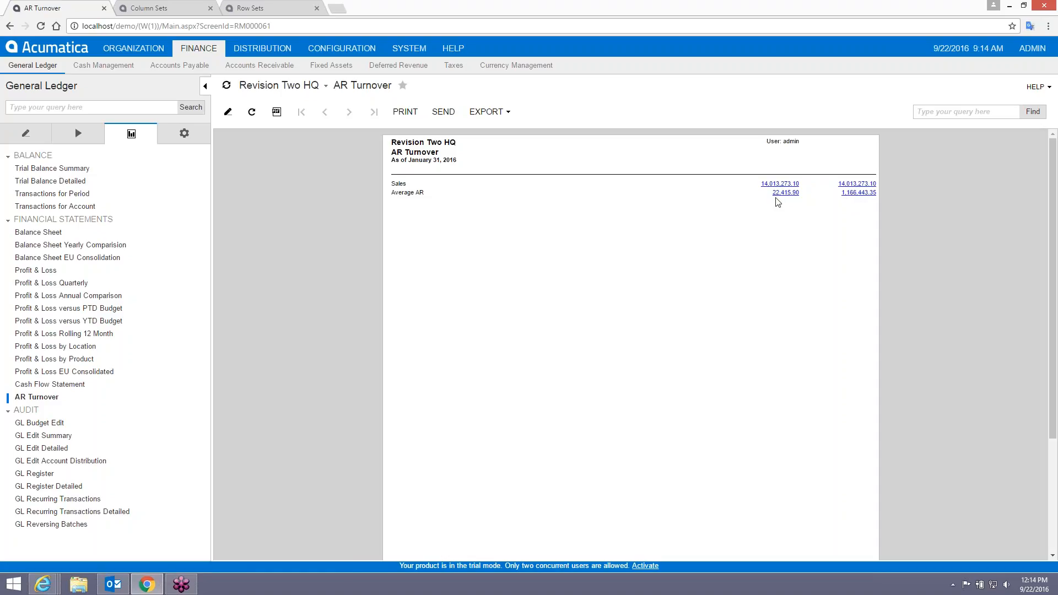
{"action": "left_click", "coordinate": [168, 14]}
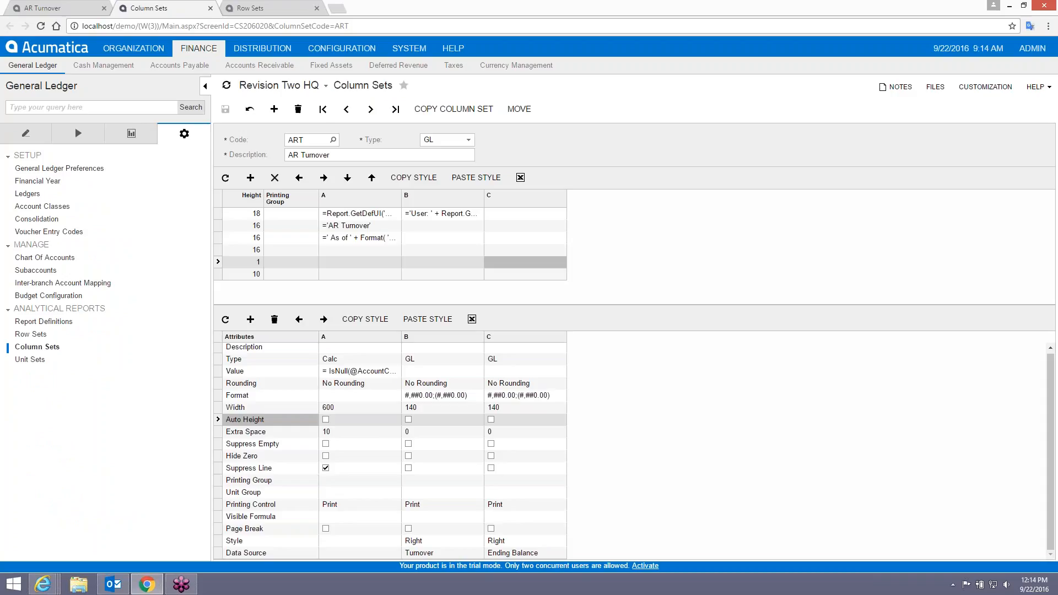
Give ART columns B and C printing groups SALES and AR, and save the column set.
{"action": "left_click", "coordinate": [437, 480]}
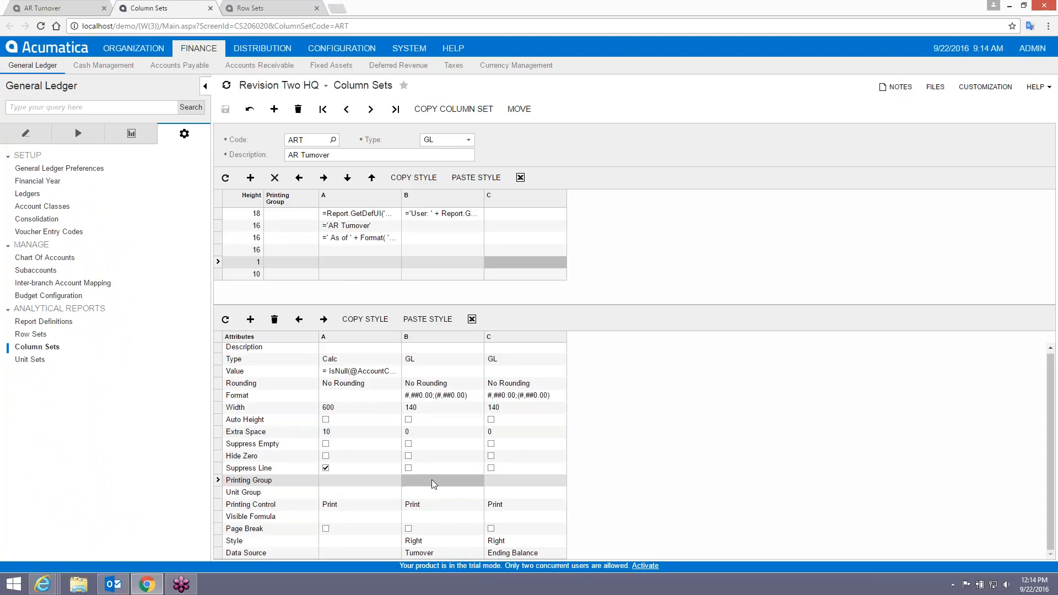
{"action": "left_click", "coordinate": [432, 480]}
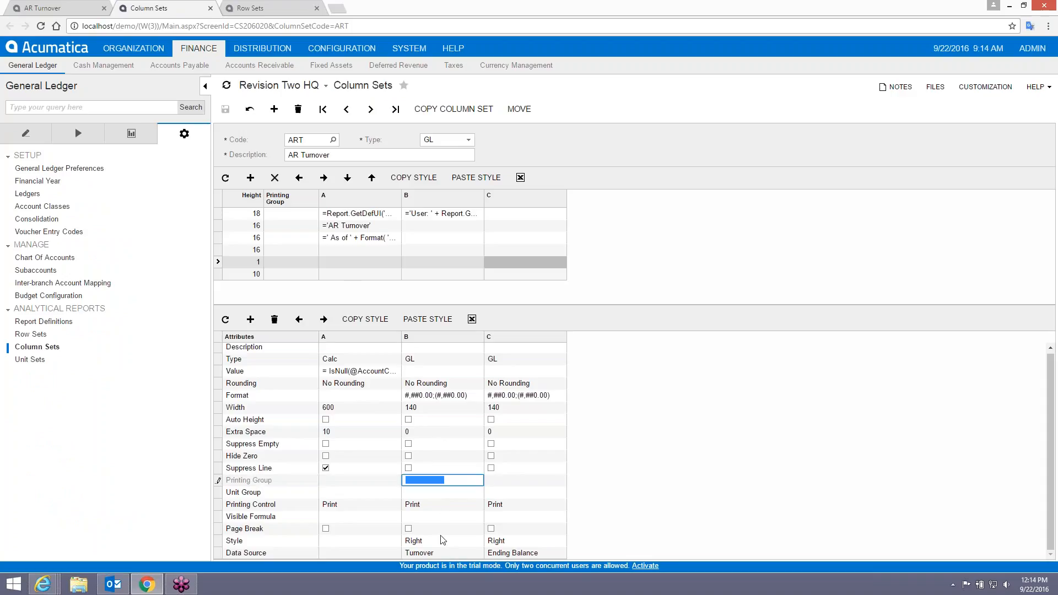
{"action": "type", "text": "SALES"}
{"action": "left_click", "coordinate": [510, 480]}
{"action": "type", "text": "AR"}
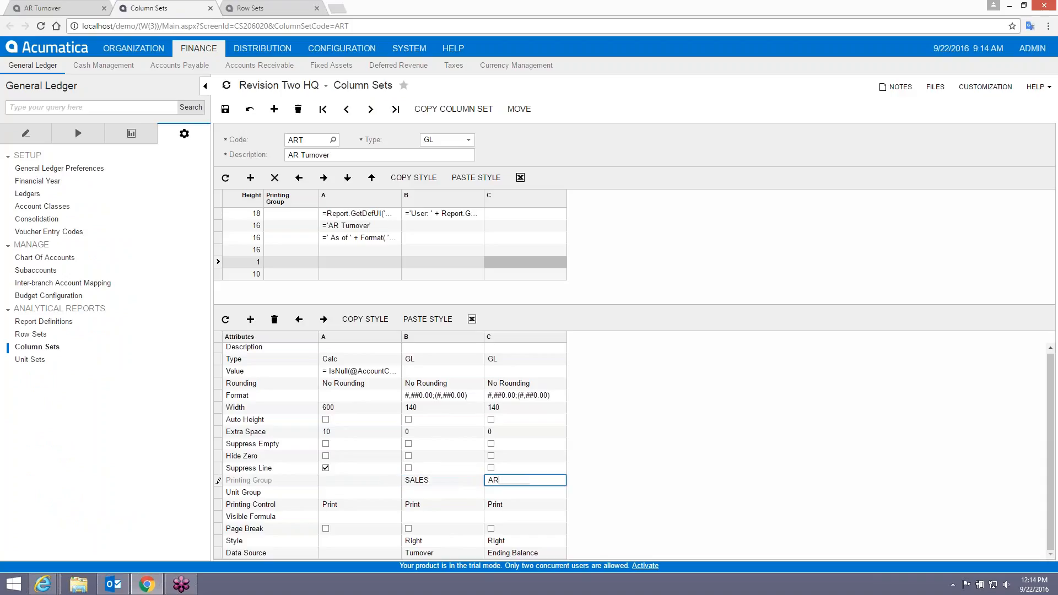
{"action": "key", "text": "Down"}
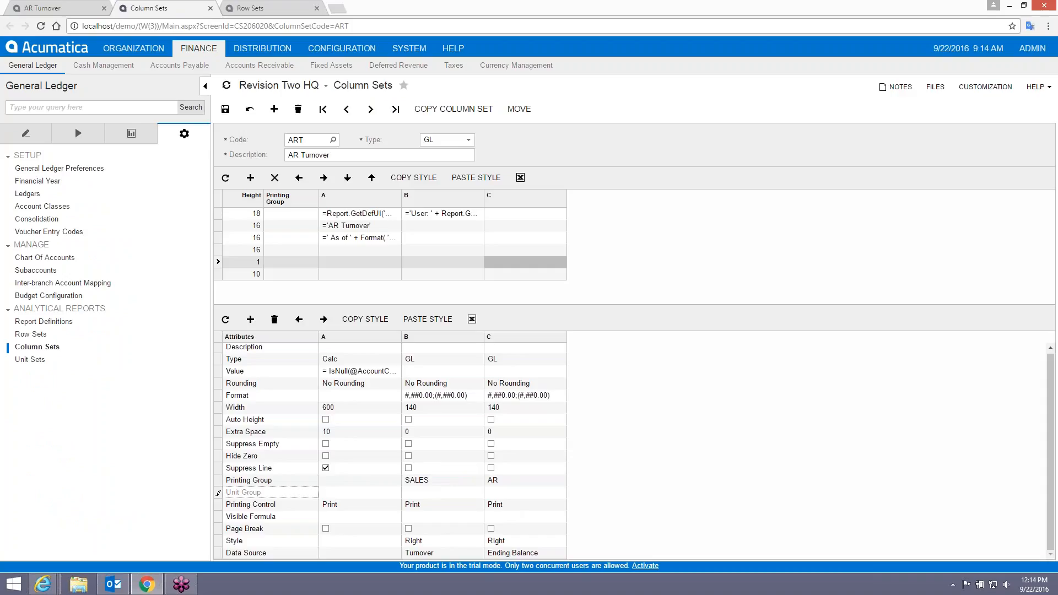
{"action": "key", "text": "ctrl+s"}
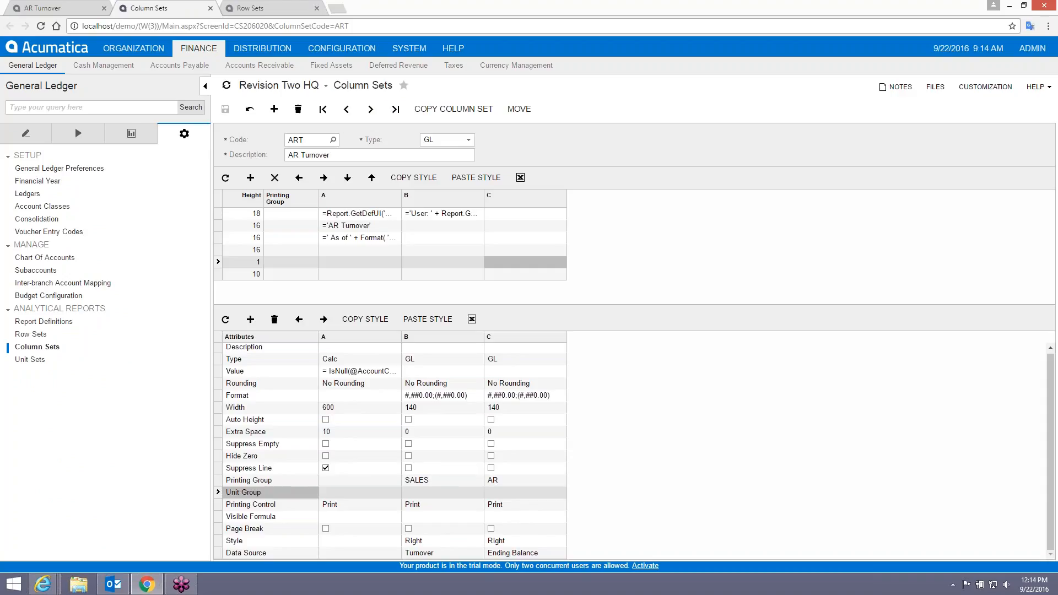
In the row set, set the Sales row's column group to SALES and Average AR's to AR, and save.
{"action": "left_click", "coordinate": [263, 10]}
{"action": "left_click", "coordinate": [970, 213]}
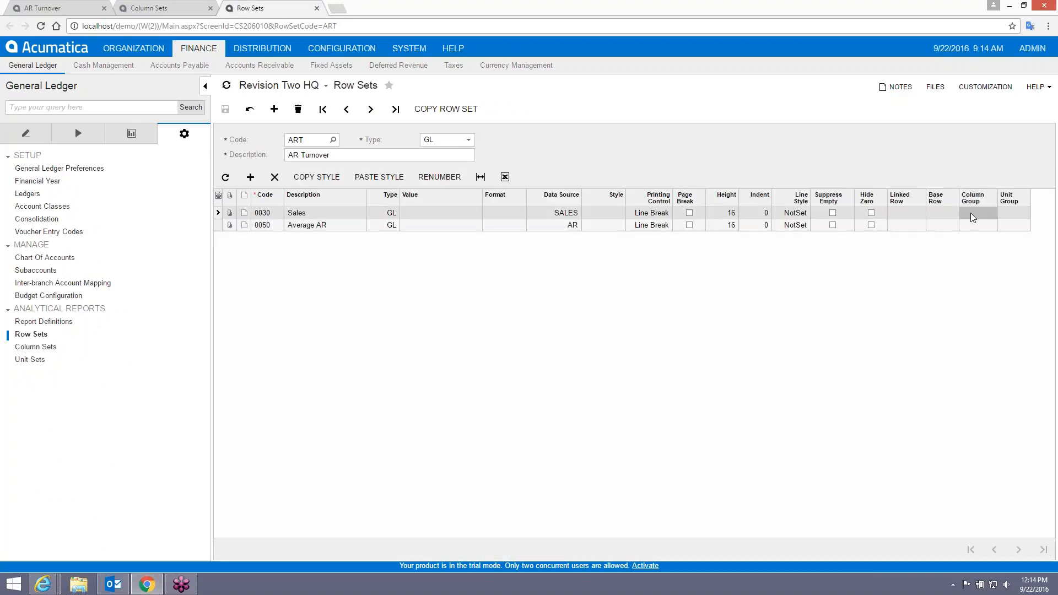
{"action": "type", "text": "SALE"}
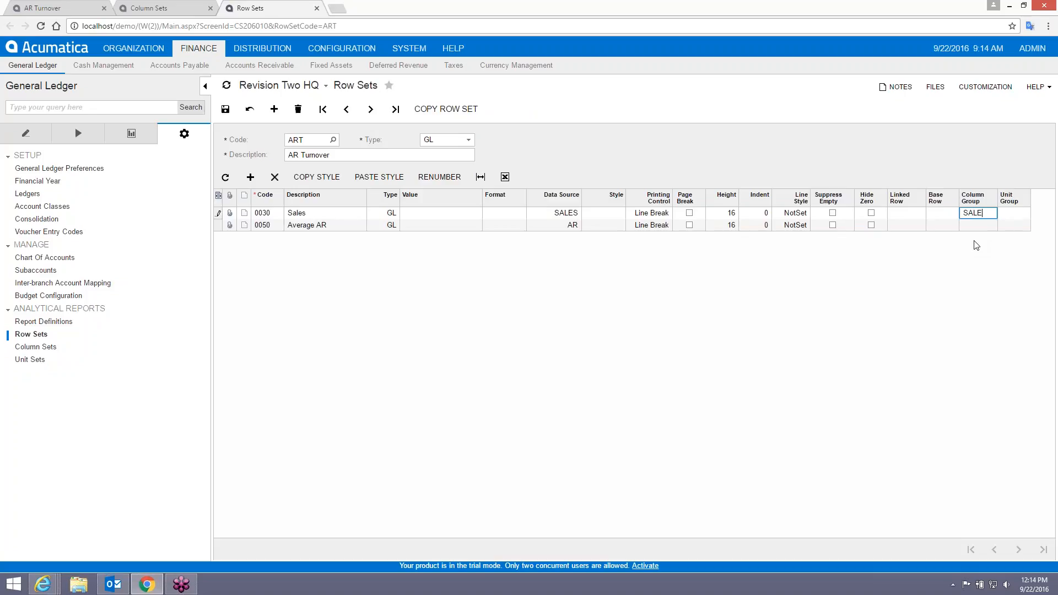
{"action": "type", "text": "S"}
{"action": "key", "text": "Down"}
{"action": "type", "text": "AR"}
{"action": "key", "text": "Tab"}
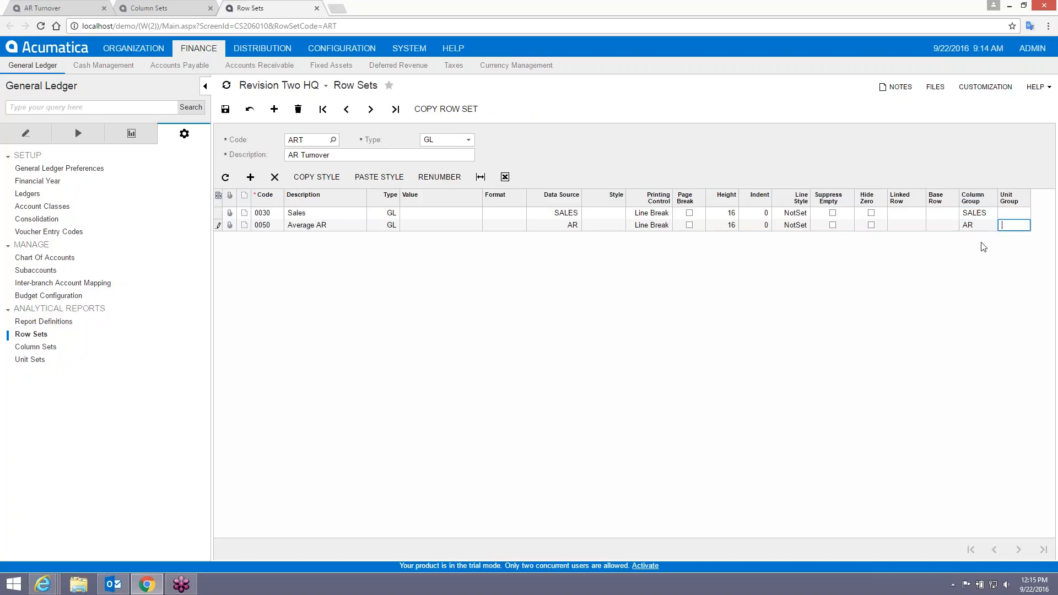
{"action": "left_click", "coordinate": [225, 109]}
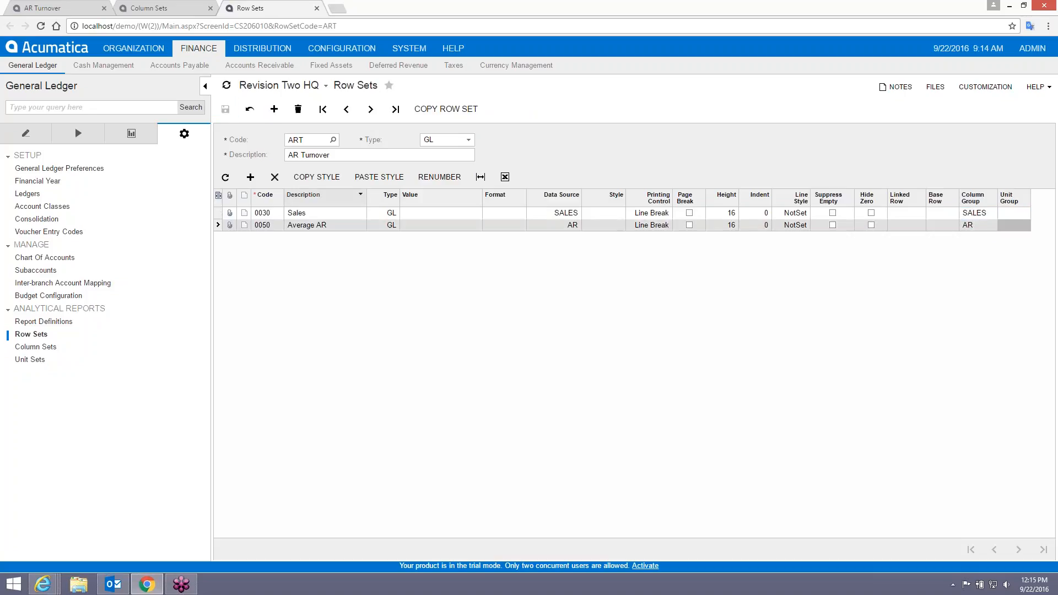
{"action": "left_click", "coordinate": [64, 7]}
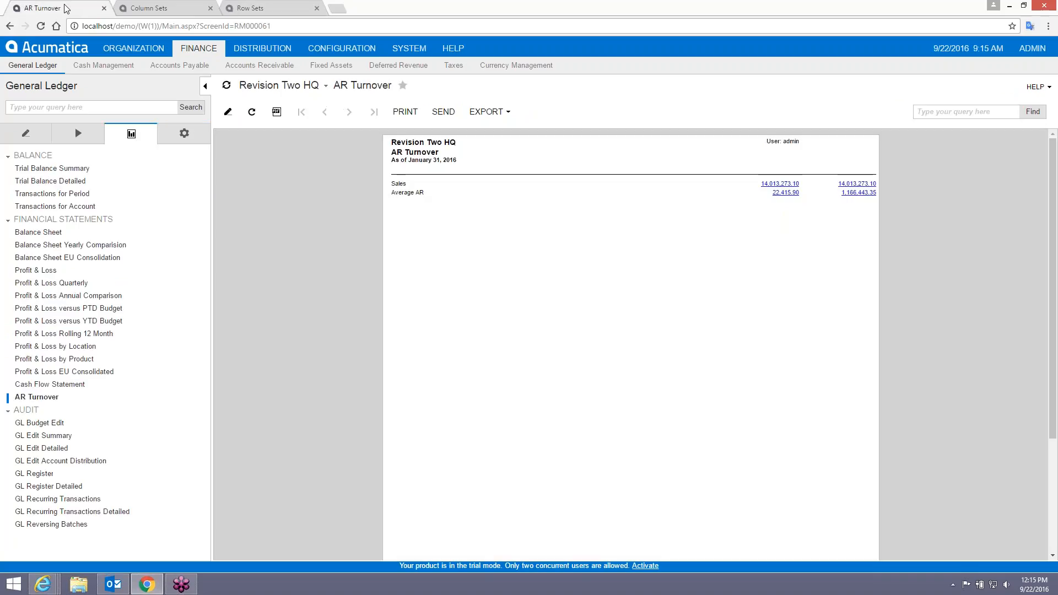
Rerun AR Turnover so 14,013,273.10 and 1,166,443.35 appear in separate columns.
{"action": "left_click", "coordinate": [51, 397]}
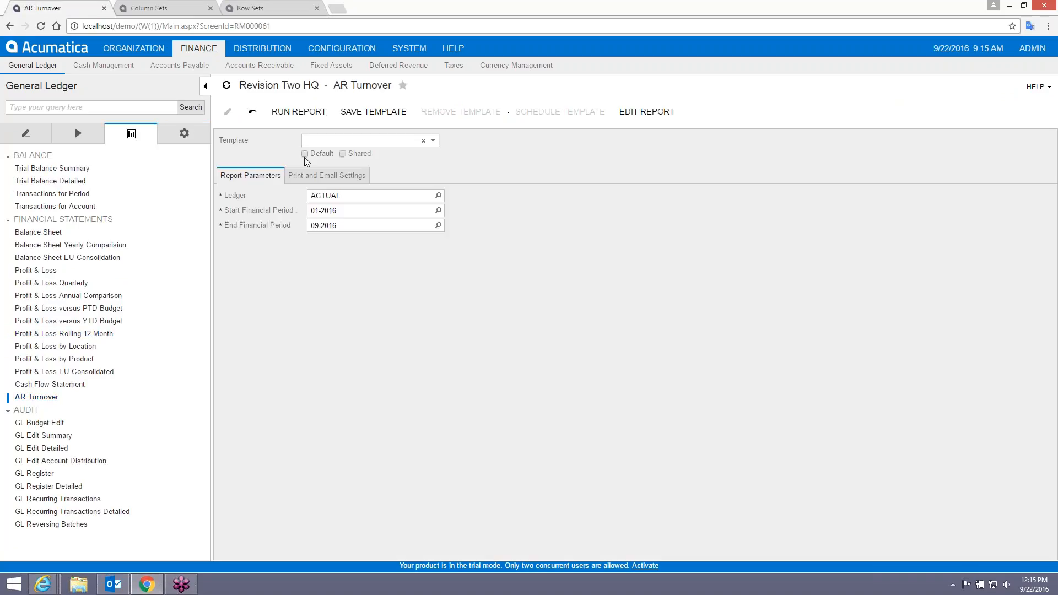
{"action": "left_click", "coordinate": [299, 112]}
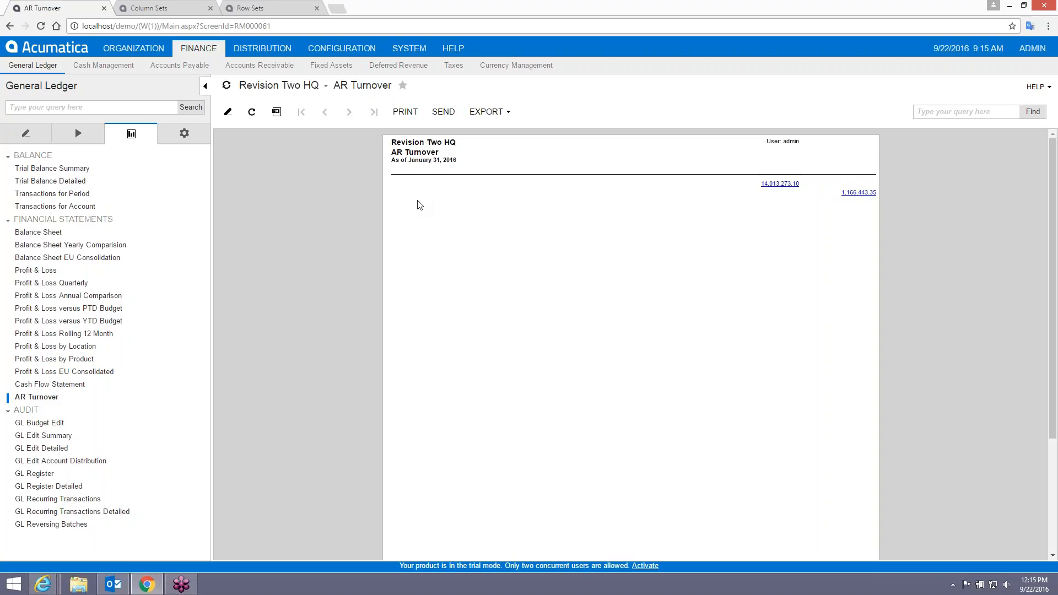
{"action": "left_click", "coordinate": [269, 8]}
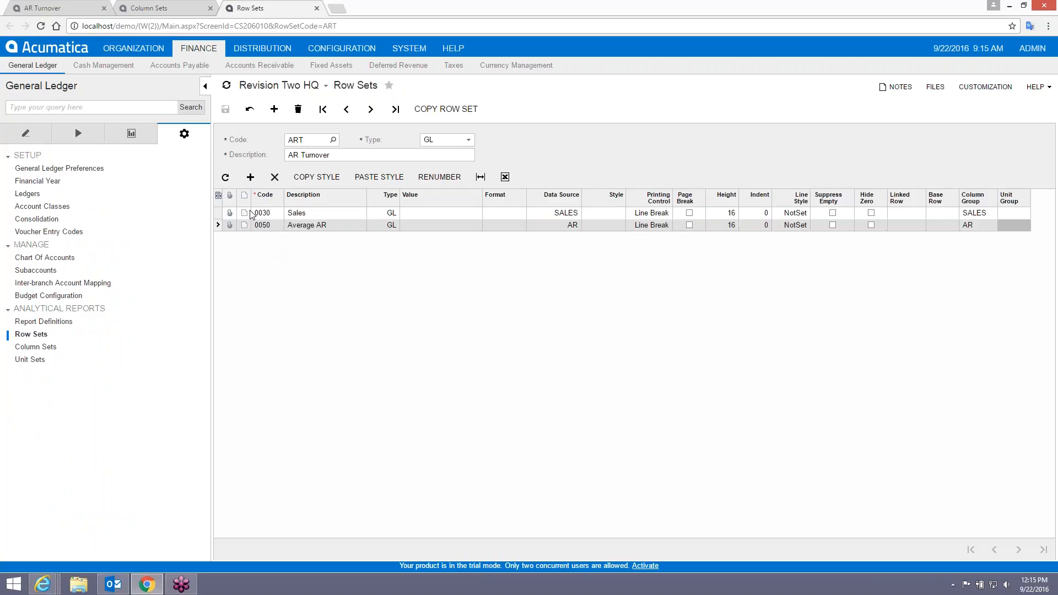
Add row 0031 'Sales' as a Caption row and save the row set.
{"action": "left_click", "coordinate": [250, 177]}
{"action": "type", "text": "0031"}
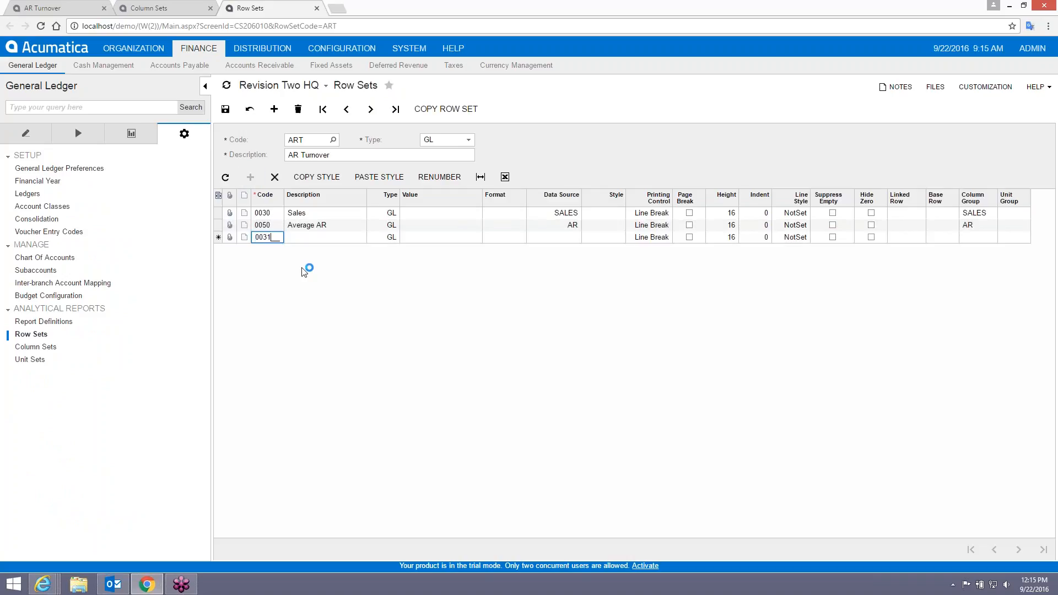
{"action": "key", "text": "Tab"}
{"action": "type", "text": "Sales"}
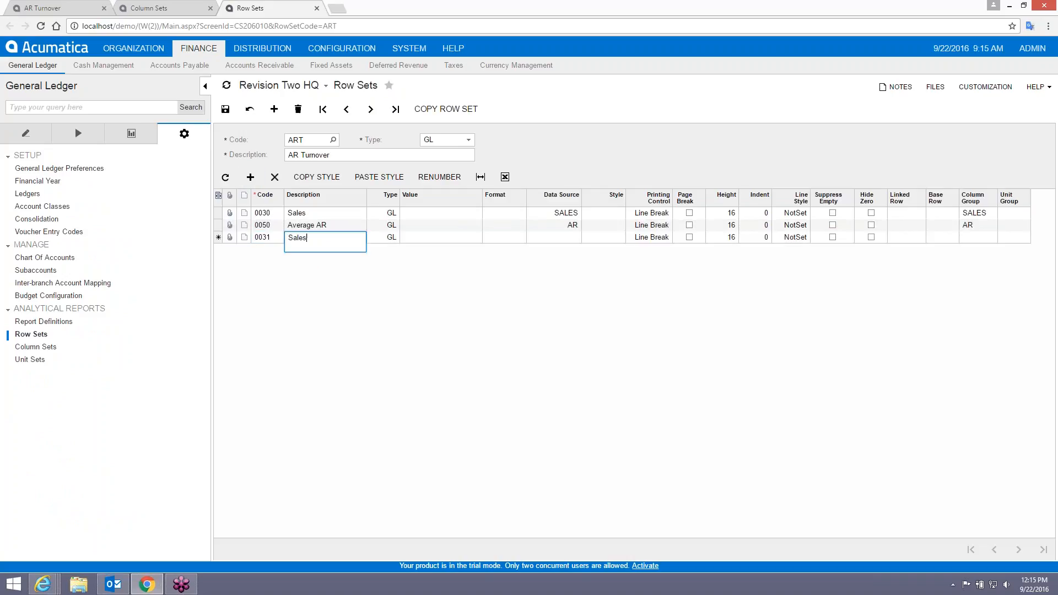
{"action": "key", "text": "Tab"}
{"action": "key", "text": "c"}
{"action": "key", "text": "Tab"}
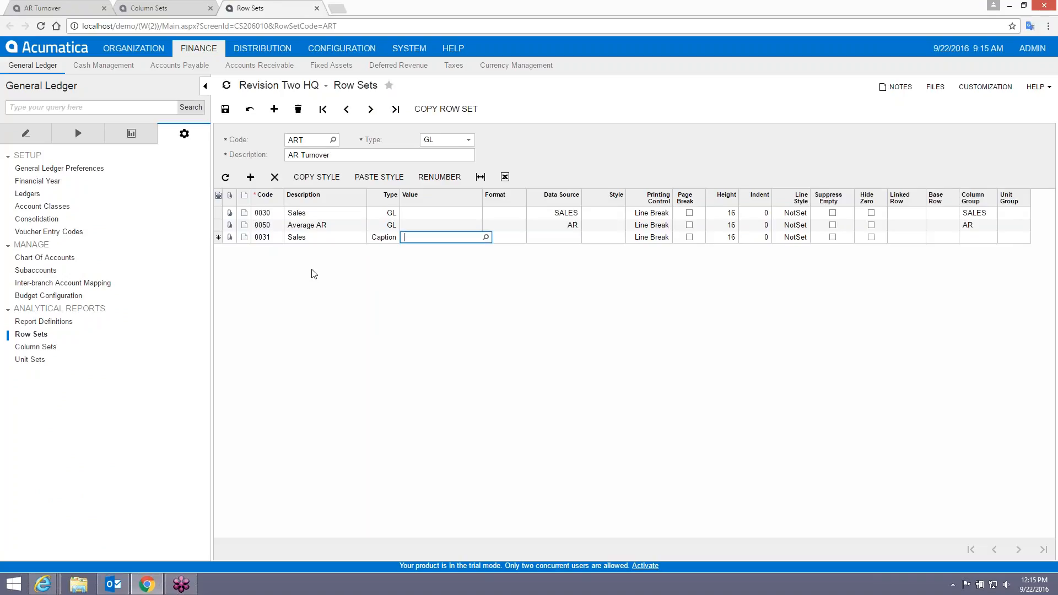
{"action": "key", "text": "Tab"}
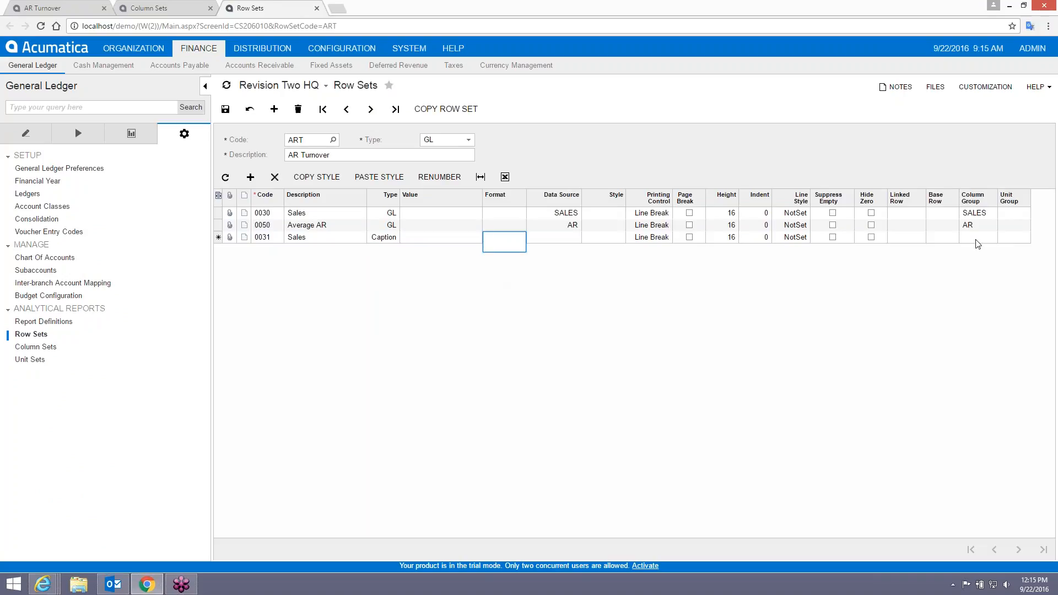
{"action": "left_click", "coordinate": [226, 109]}
Add row 0051 'Average AR' as a Caption row and save the row set.
{"action": "left_click", "coordinate": [250, 177]}
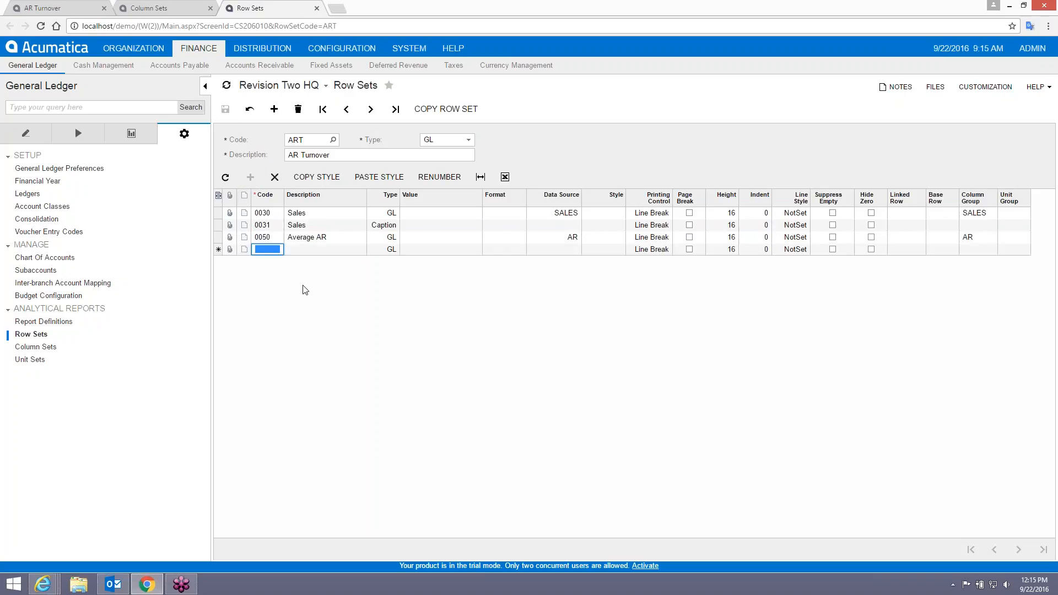
{"action": "type", "text": "0051"}
{"action": "key", "text": "Tab"}
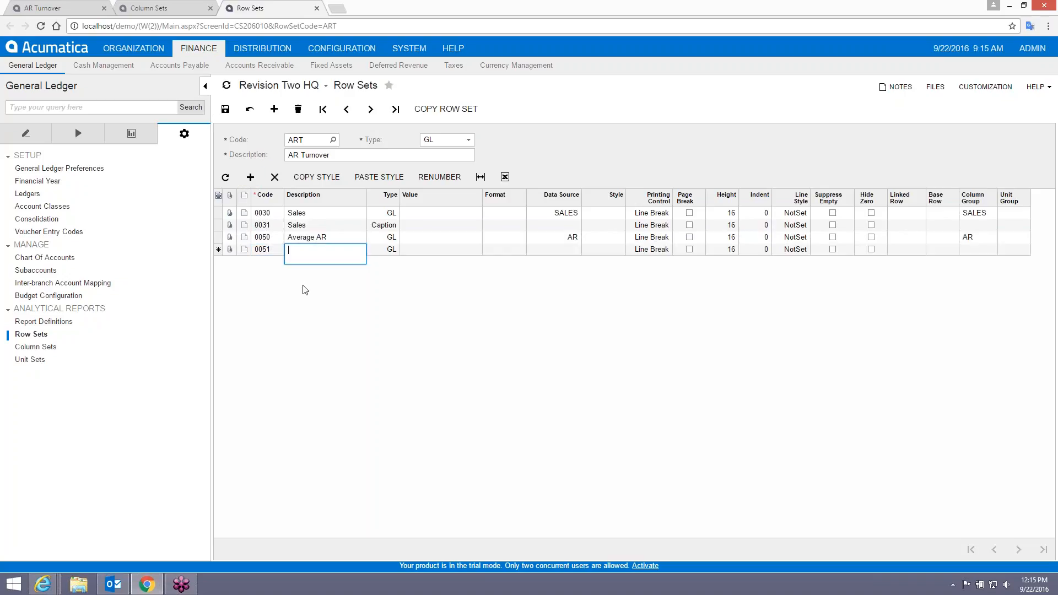
{"action": "type", "text": "Aerage "}
{"action": "type", "text": "erage AR"}
{"action": "key", "text": "Tab"}
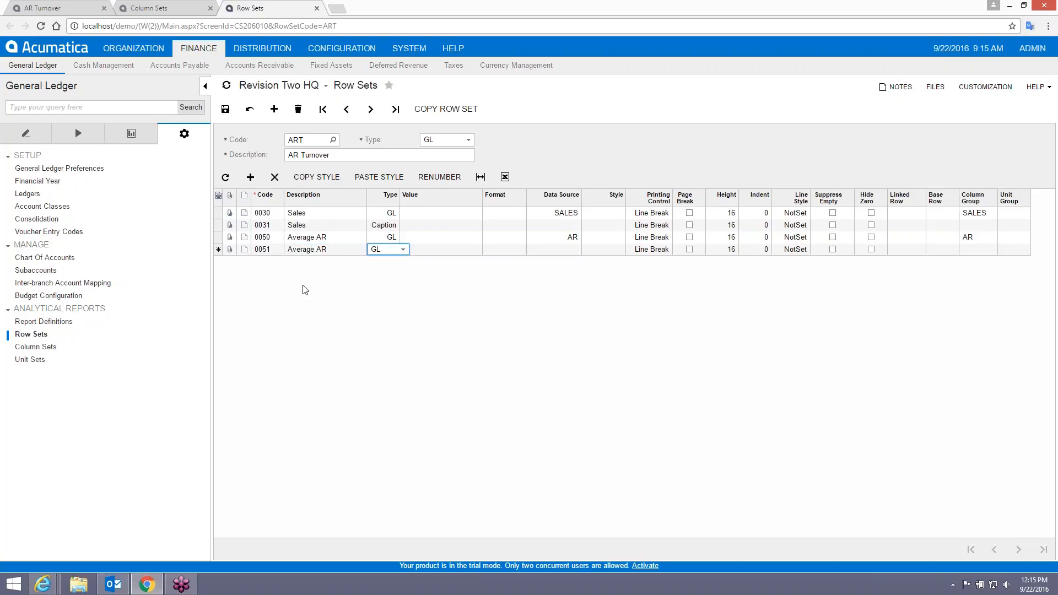
{"action": "type", "text": "c"}
{"action": "key", "text": "Tab"}
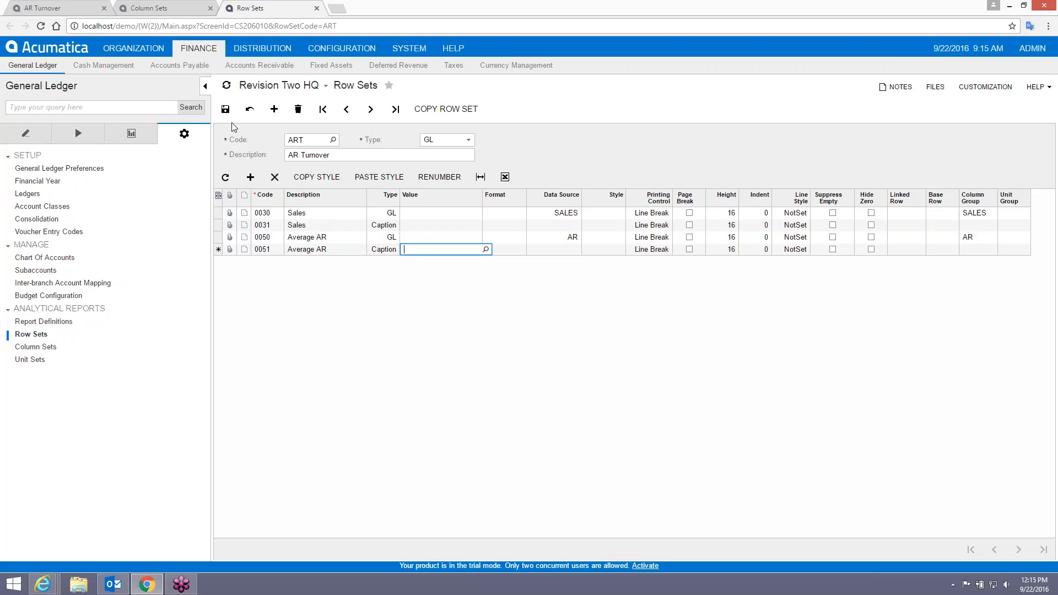
{"action": "left_click", "coordinate": [225, 109]}
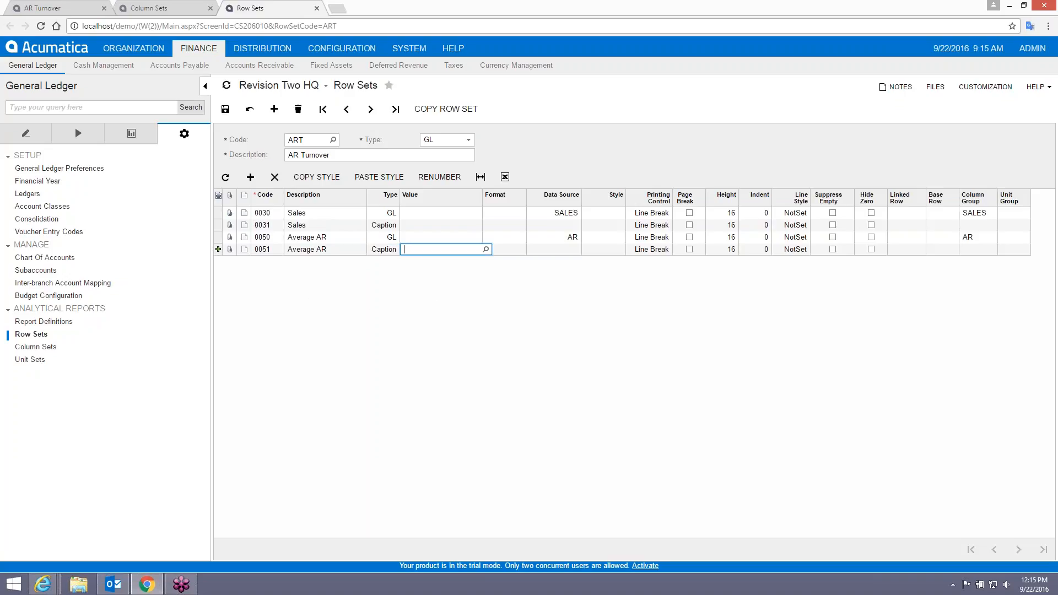
Set the Sales and Average AR rows' printing control to Merge Next.
{"action": "left_click", "coordinate": [661, 213]}
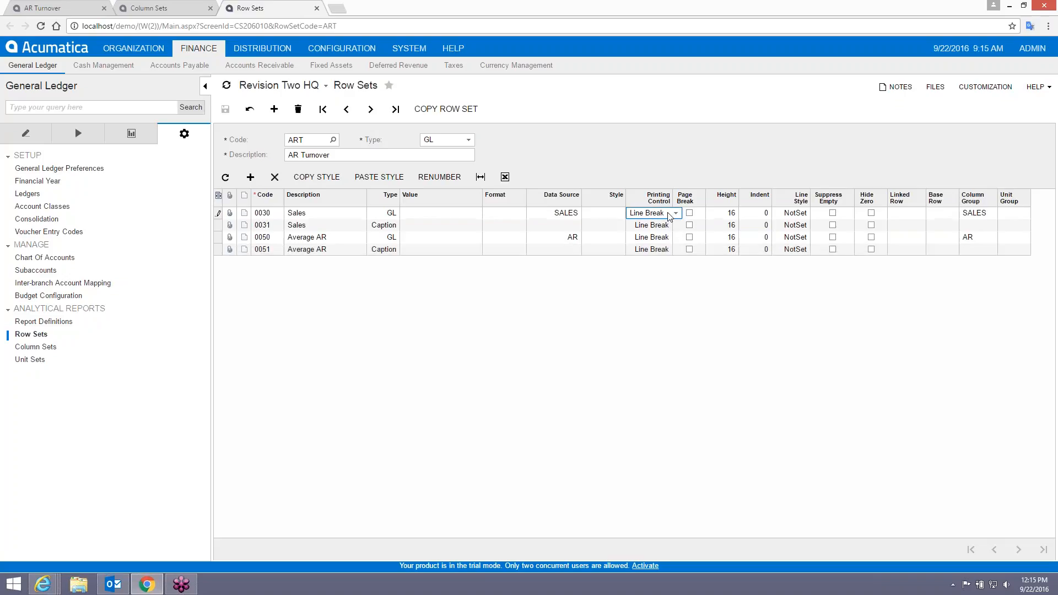
{"action": "left_click", "coordinate": [664, 213]}
{"action": "left_click", "coordinate": [661, 246]}
{"action": "left_click", "coordinate": [662, 237]}
{"action": "left_click", "coordinate": [665, 237]}
{"action": "left_click", "coordinate": [655, 270]}
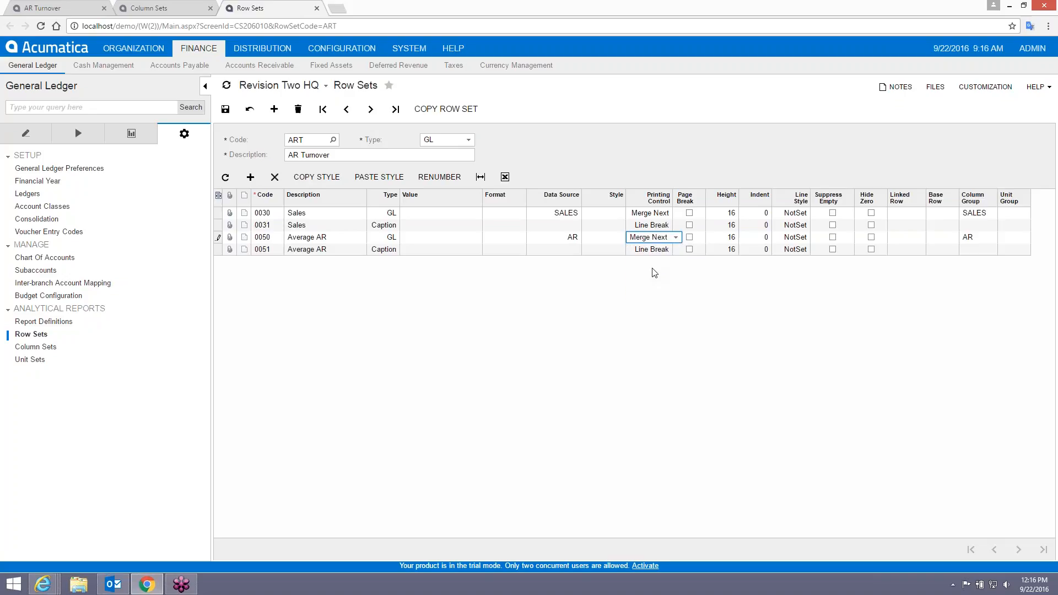
{"action": "left_click", "coordinate": [61, 7]}
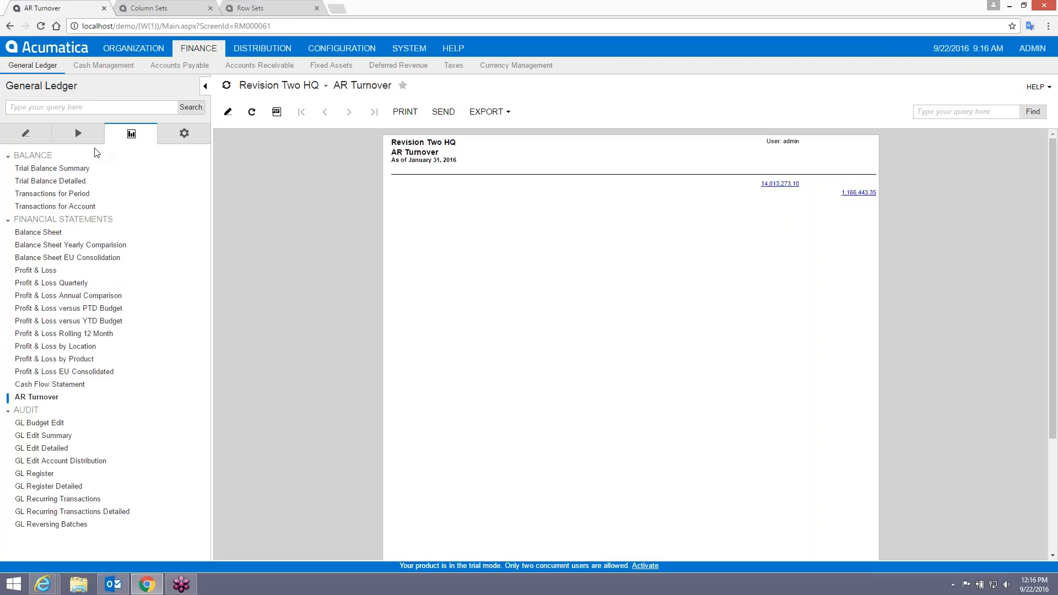
{"action": "left_click", "coordinate": [201, 8]}
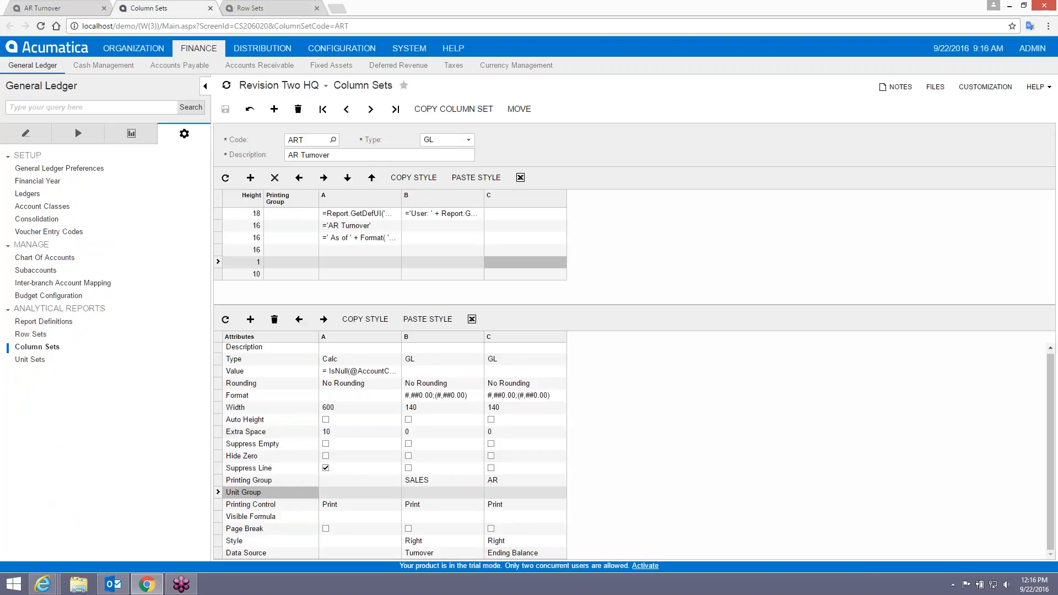
{"action": "left_click", "coordinate": [251, 8]}
Revert rows 0030 and 0050 to Line Break printing and save the row set.
{"action": "left_click", "coordinate": [650, 215]}
{"action": "left_click", "coordinate": [667, 215]}
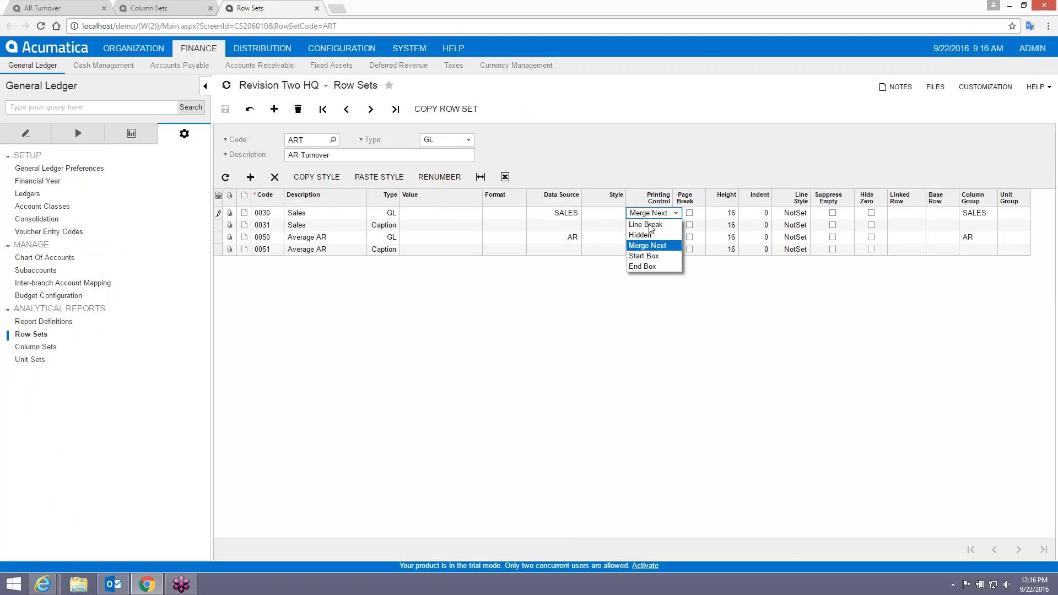
{"action": "left_click", "coordinate": [659, 226]}
{"action": "left_click", "coordinate": [665, 240]}
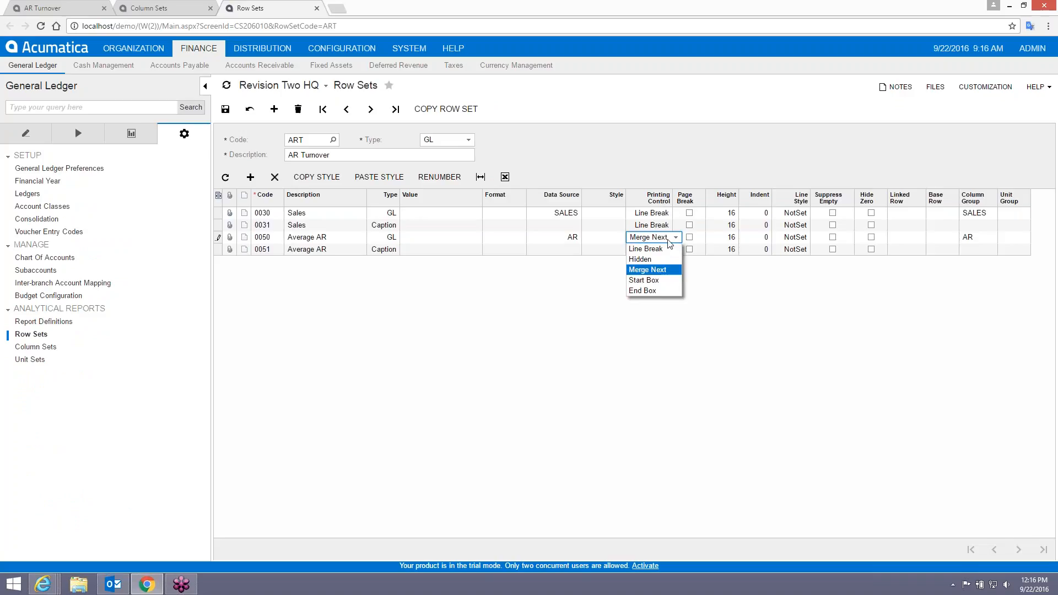
{"action": "left_click", "coordinate": [642, 251]}
{"action": "left_click", "coordinate": [225, 109]}
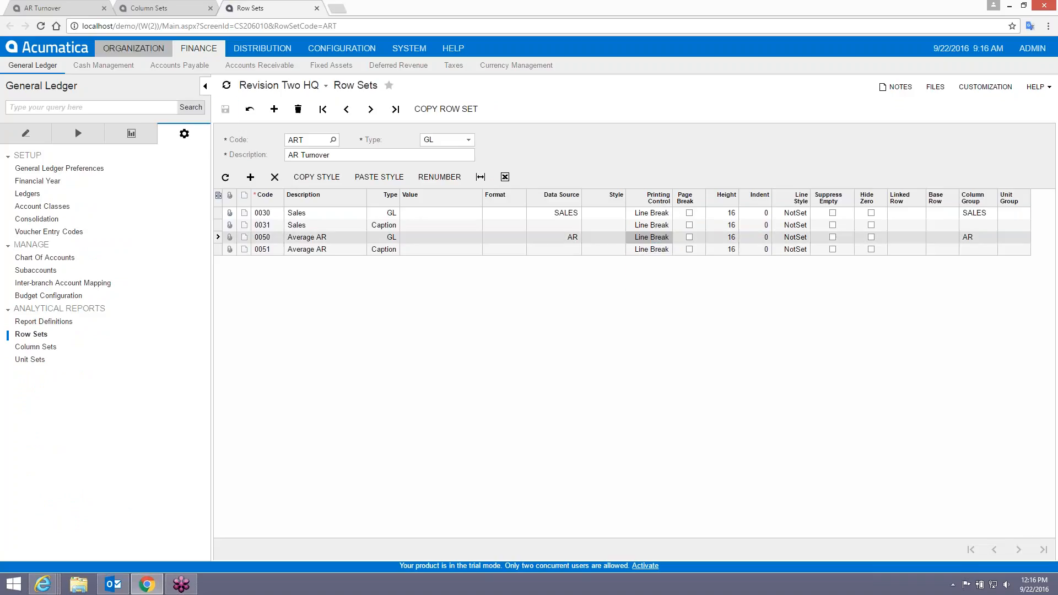
{"action": "left_click", "coordinate": [43, 8]}
{"action": "left_click", "coordinate": [44, 399]}
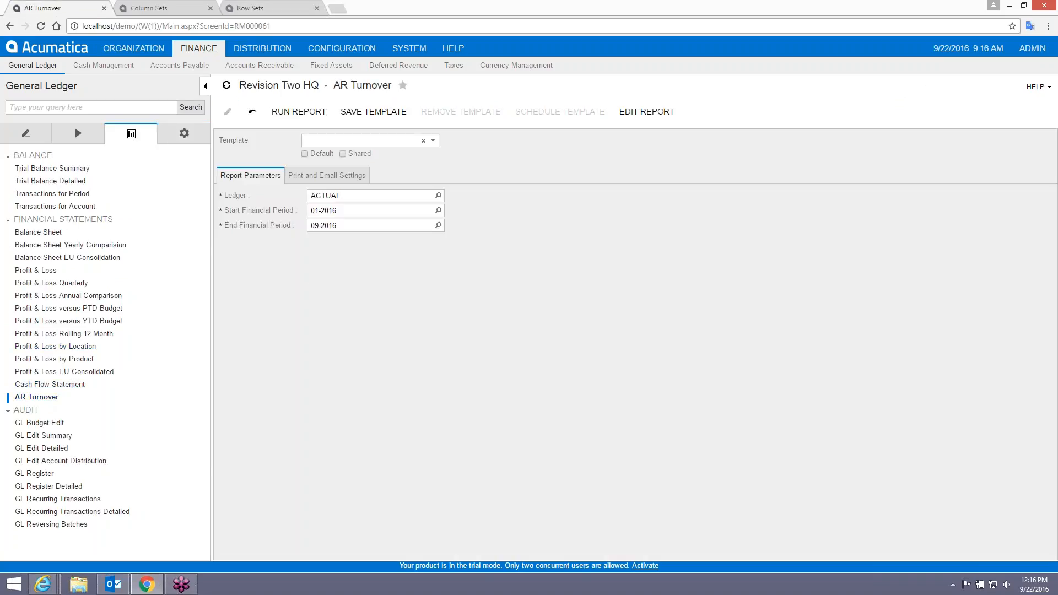
Rerun AR Turnover and check the Sales and Average AR captions printed above their values.
{"action": "left_click", "coordinate": [298, 111]}
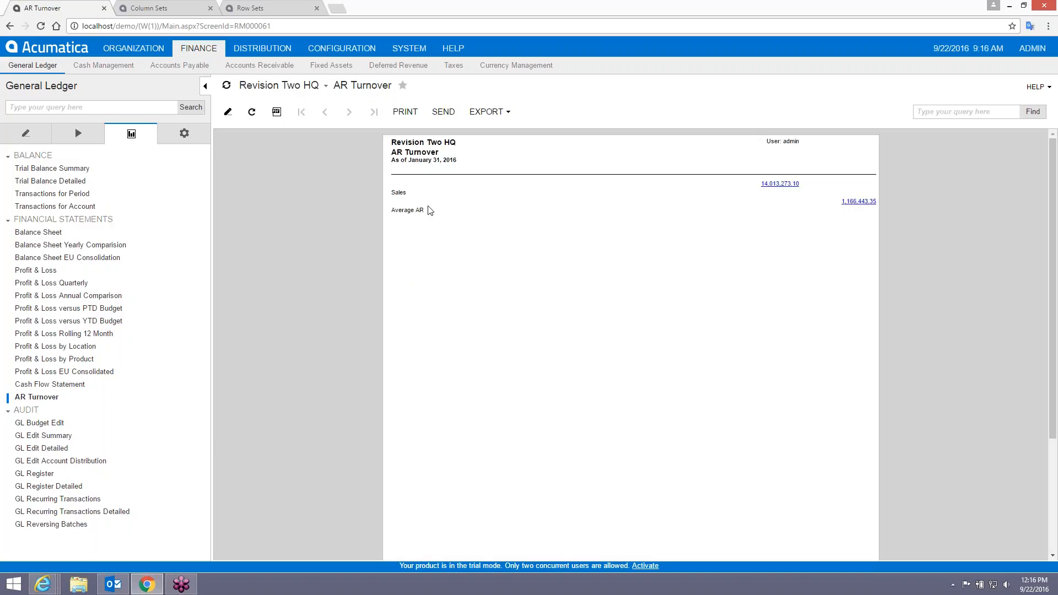
{"action": "left_click_drag", "start_coordinate": [392, 193], "coordinate": [825, 193]}
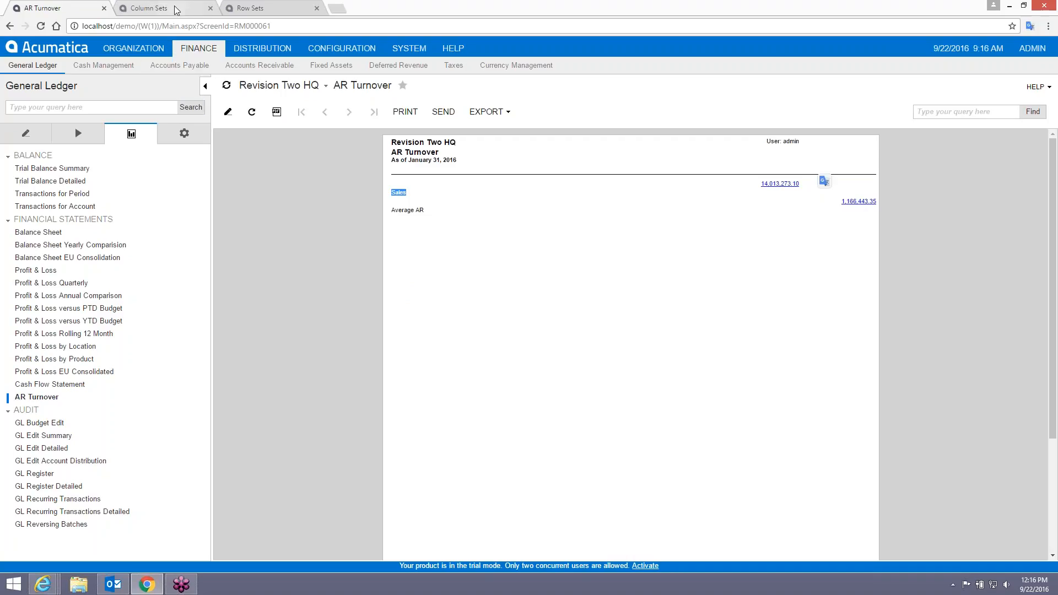
{"action": "left_click", "coordinate": [280, 11]}
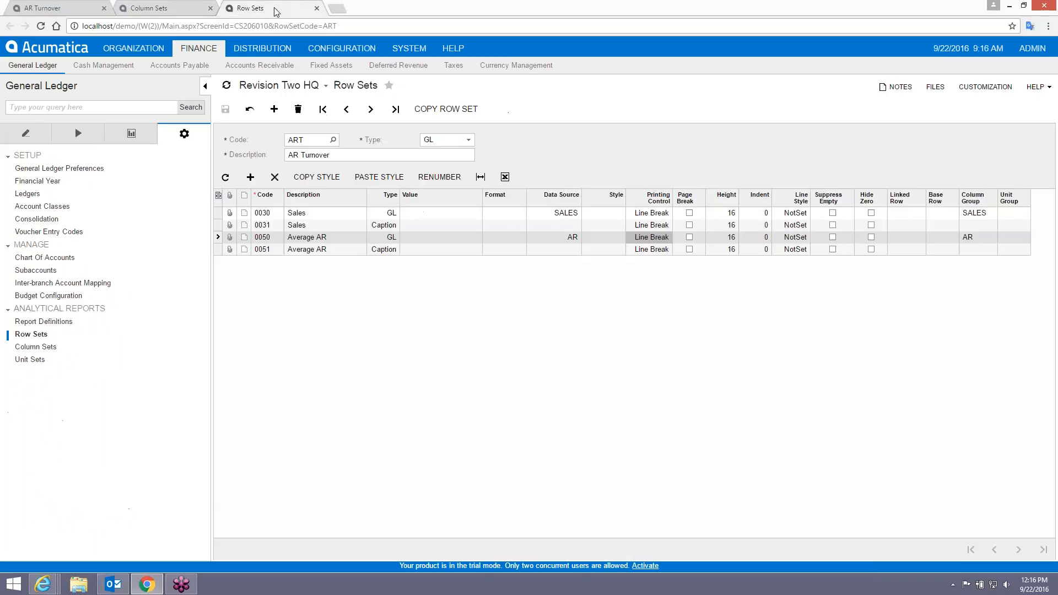
Set rows 0030 Sales and 0050 Average AR to Merge Next printing and save the row set.
{"action": "left_click", "coordinate": [654, 217]}
{"action": "left_click", "coordinate": [675, 213]}
{"action": "left_click", "coordinate": [659, 245]}
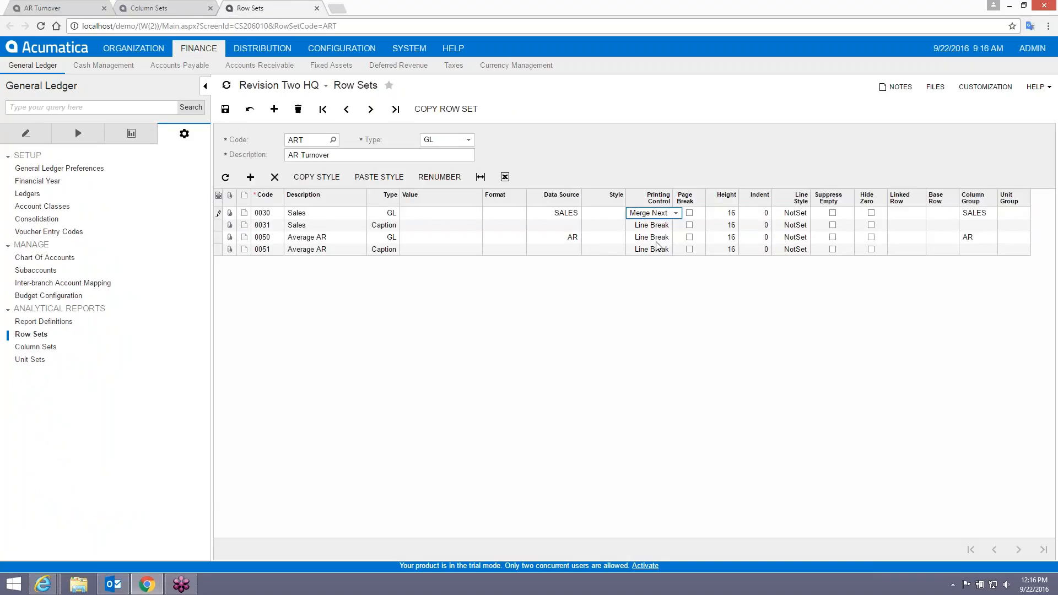
{"action": "left_click", "coordinate": [656, 237]}
{"action": "left_click", "coordinate": [676, 237]}
{"action": "left_click", "coordinate": [663, 268]}
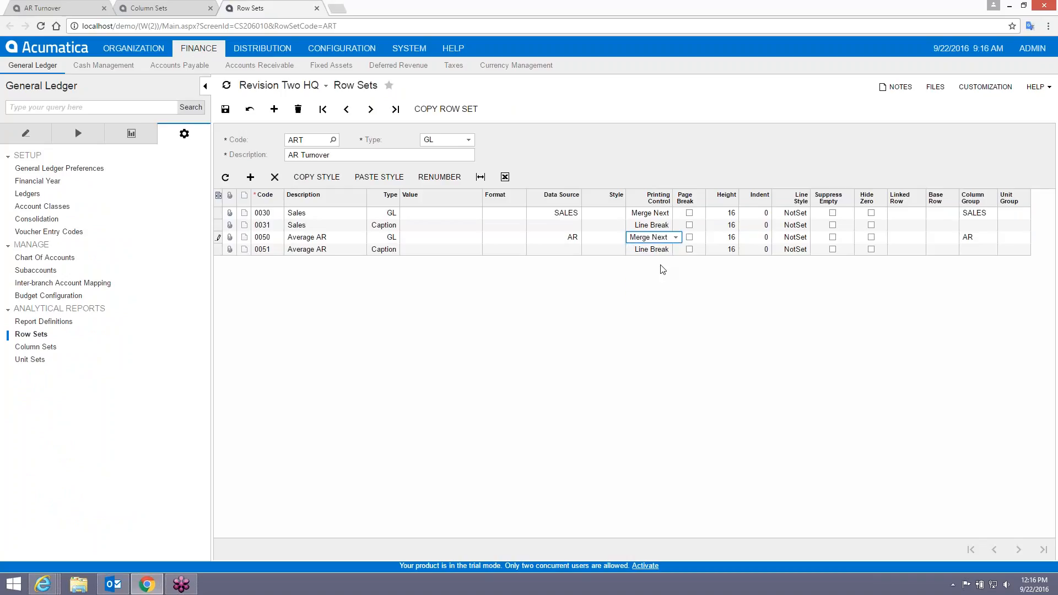
{"action": "left_click", "coordinate": [225, 109]}
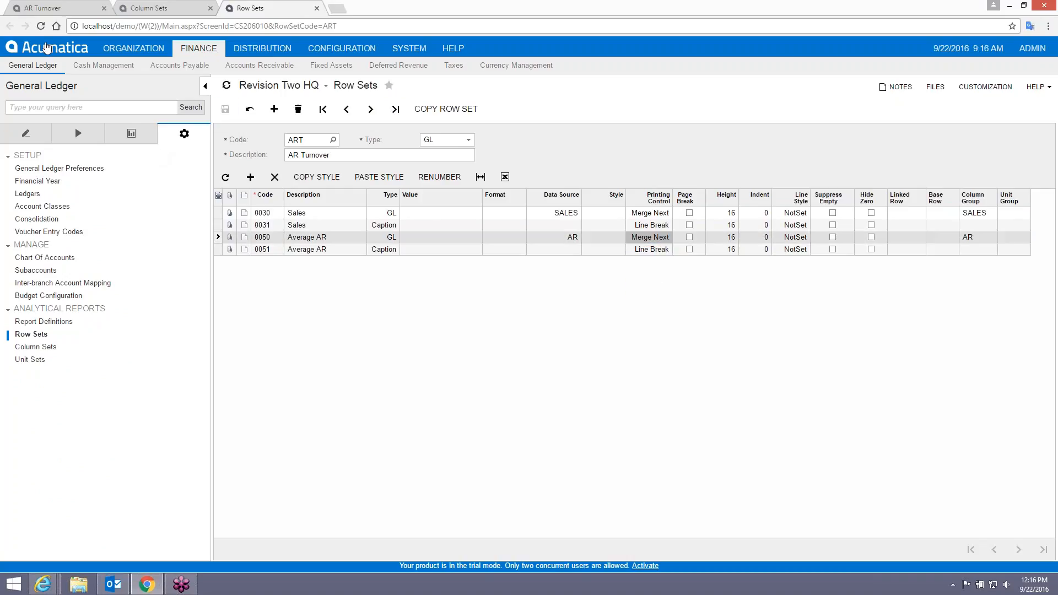
{"action": "left_click", "coordinate": [43, 7]}
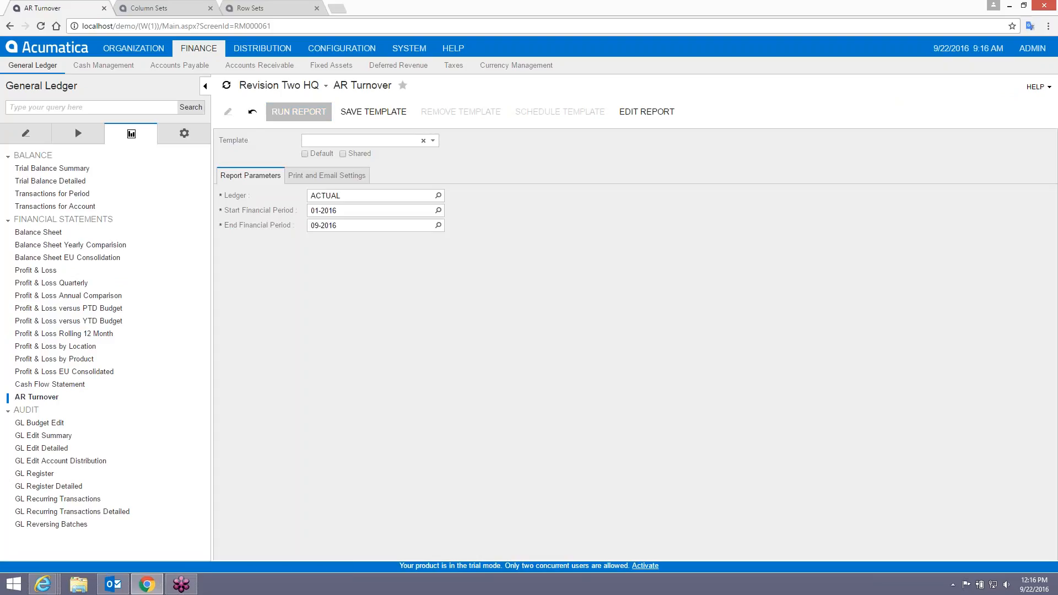
Rerun AR Turnover, showing Sales 14,013,273.10 and Average AR 1,166,443.35 beside their captions.
{"action": "left_click", "coordinate": [300, 111]}
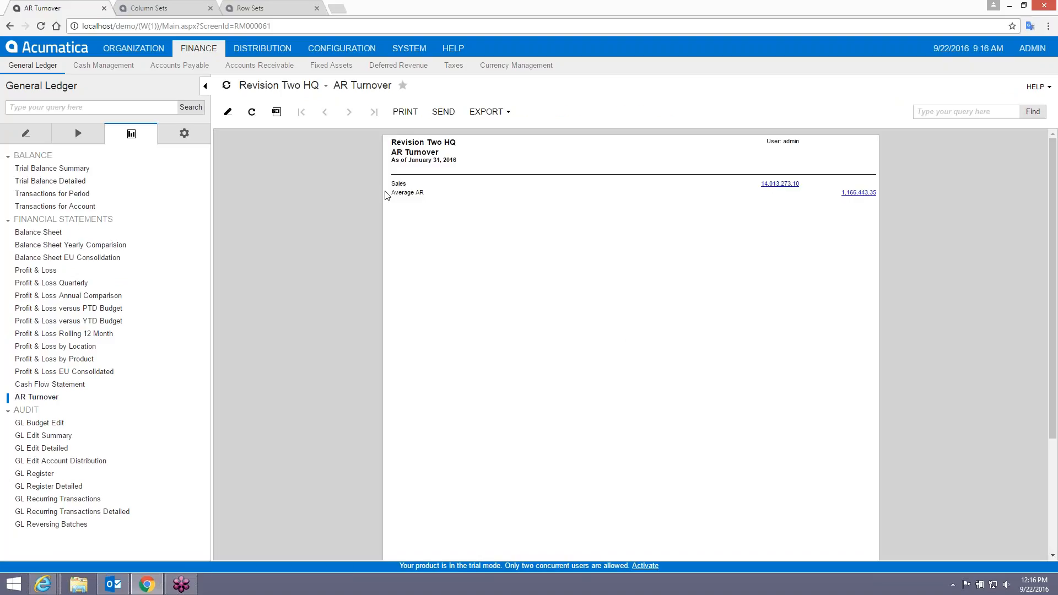
{"action": "left_click_drag", "start_coordinate": [394, 184], "coordinate": [427, 187]}
{"action": "left_click", "coordinate": [408, 206]}
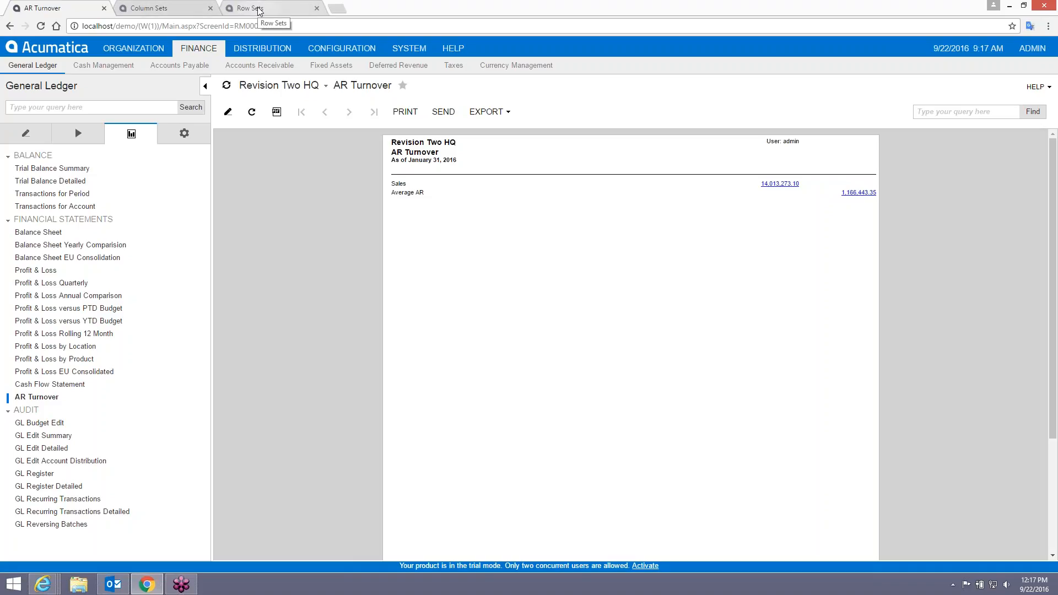
Set column B's printing control to Merge Next in the ART column set and save.
{"action": "left_click", "coordinate": [176, 11]}
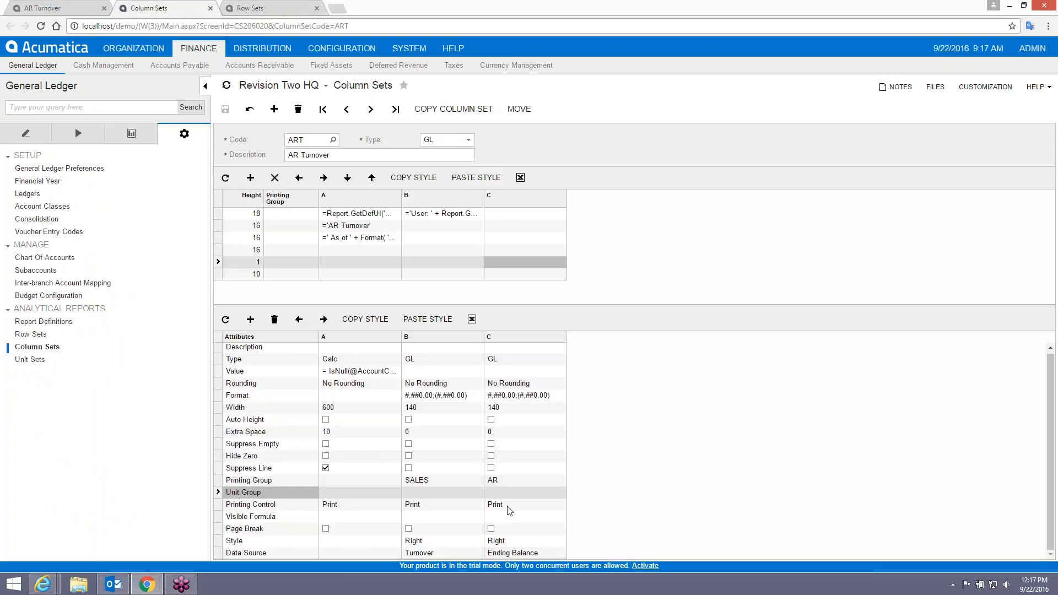
{"action": "left_click", "coordinate": [446, 508]}
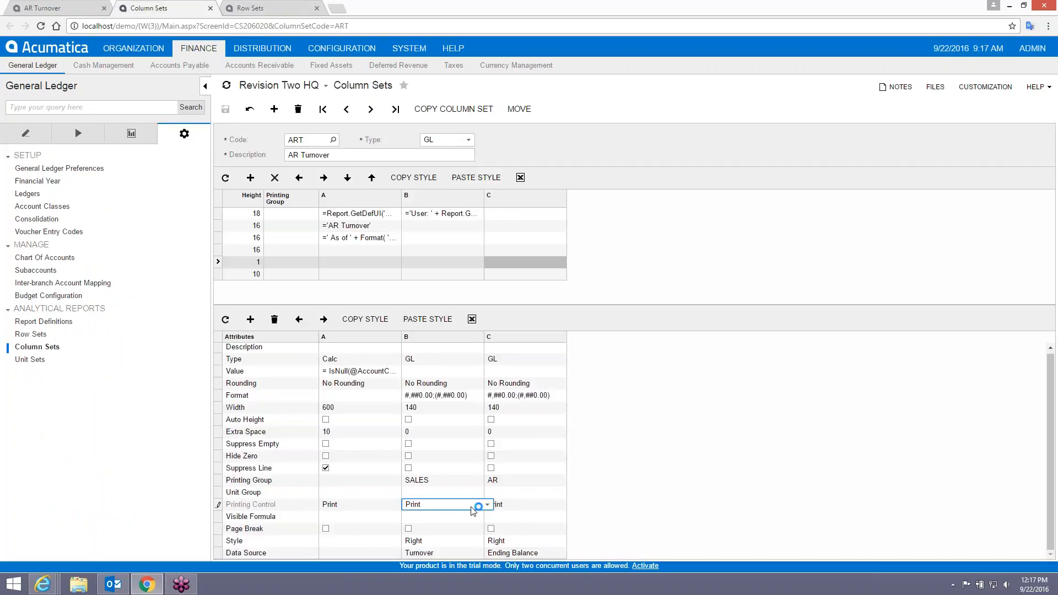
{"action": "left_click", "coordinate": [487, 505]}
{"action": "left_click", "coordinate": [456, 539]}
{"action": "left_click", "coordinate": [521, 506]}
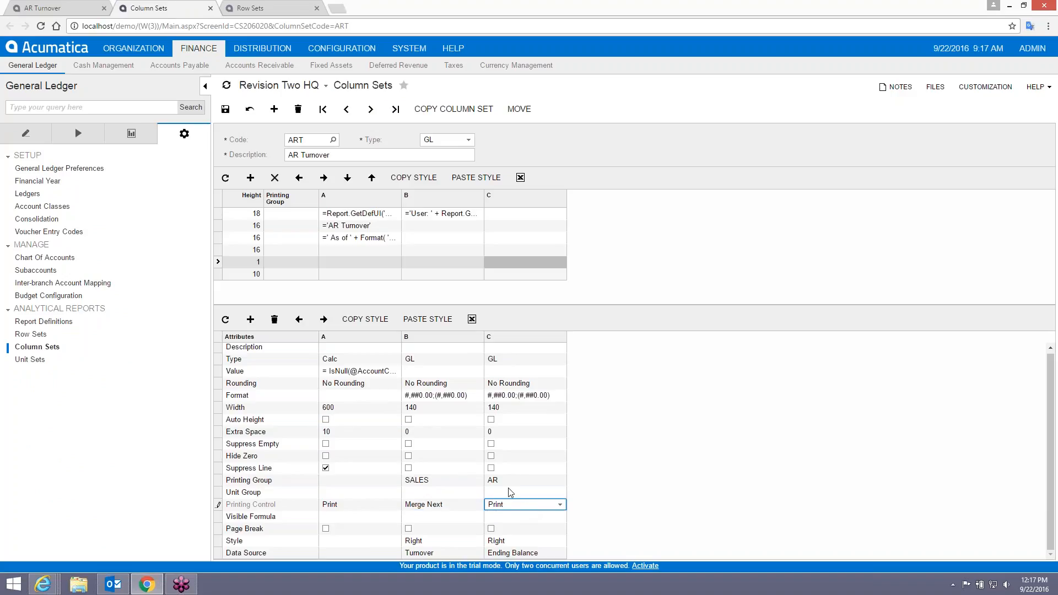
{"action": "left_click", "coordinate": [225, 109]}
Rerun the AR Turnover report with the merged columns.
{"action": "left_click", "coordinate": [50, 8]}
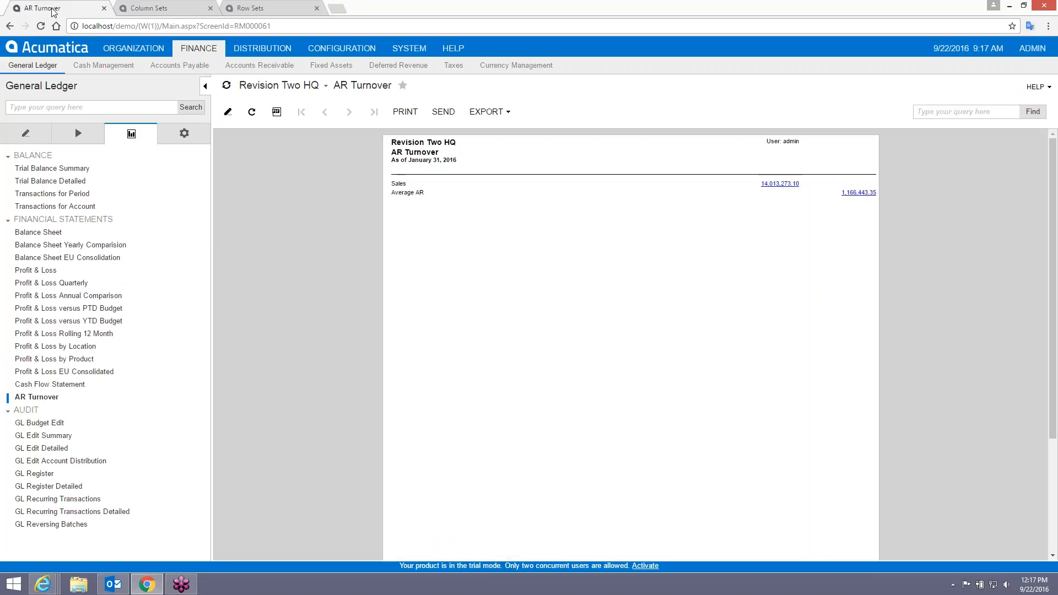
{"action": "left_click", "coordinate": [33, 396]}
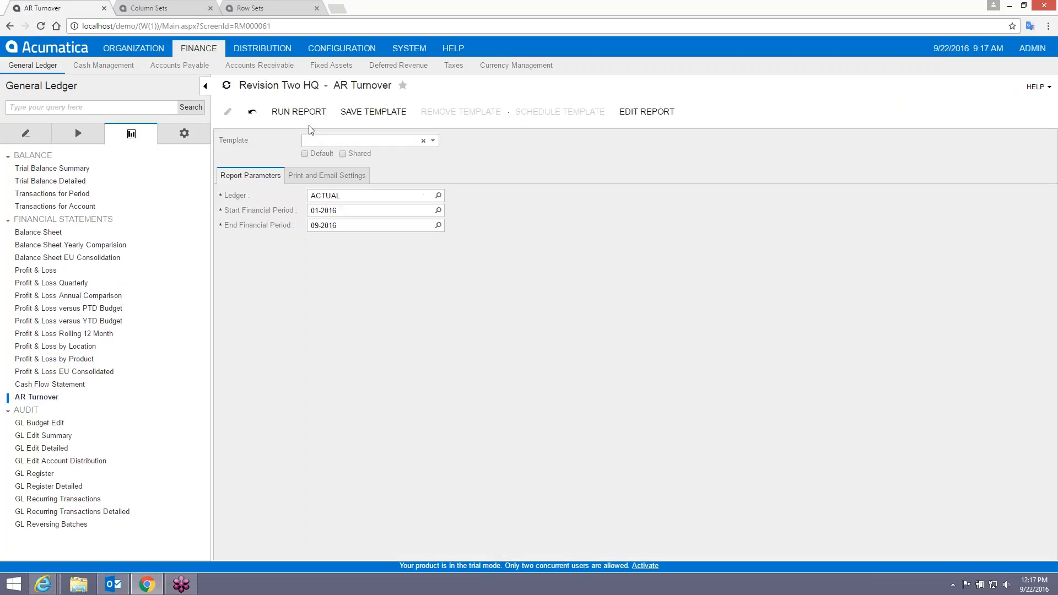
{"action": "left_click", "coordinate": [299, 111]}
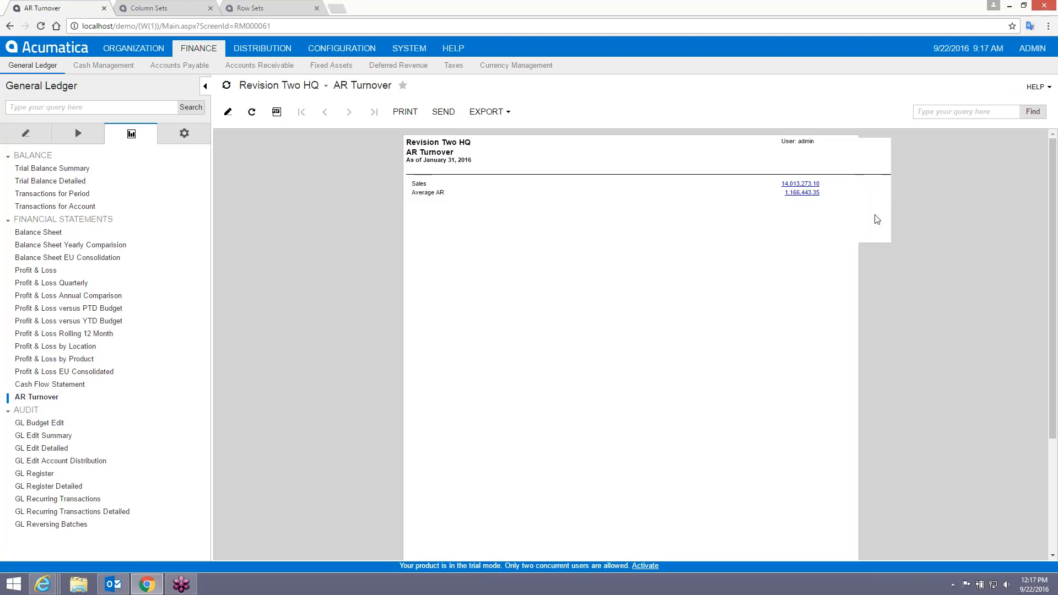
Set column C's printing control to Hidden and save the ART column set.
{"action": "left_click", "coordinate": [166, 7]}
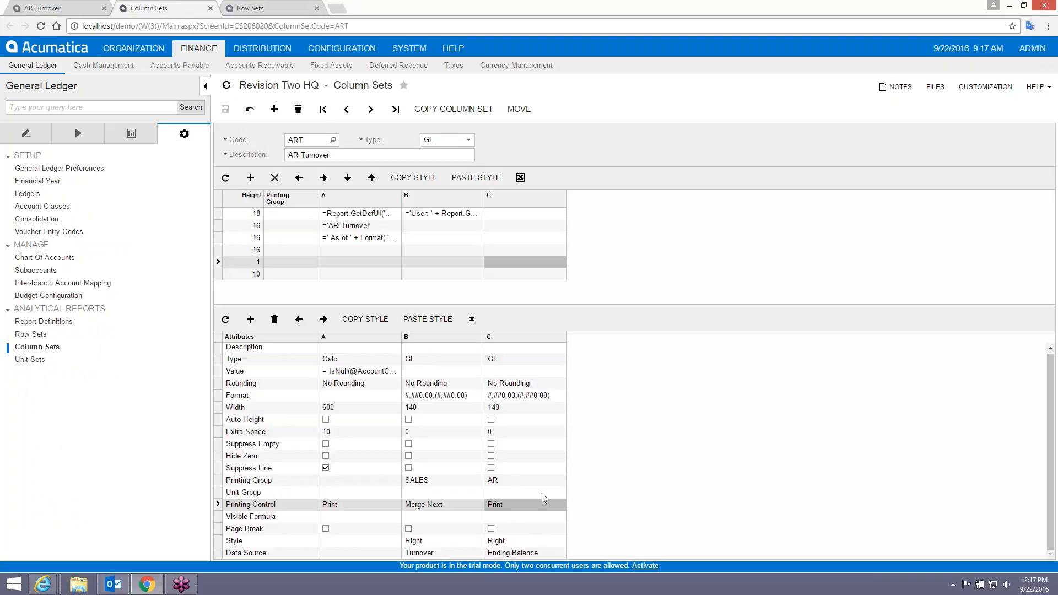
{"action": "left_click", "coordinate": [526, 506]}
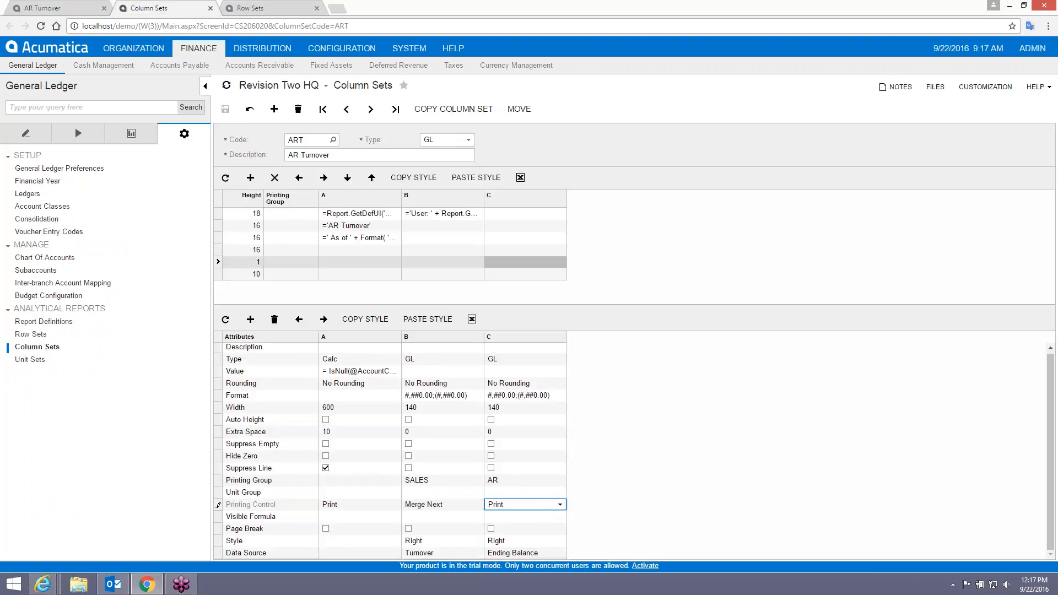
{"action": "left_click", "coordinate": [560, 504]}
{"action": "left_click", "coordinate": [503, 528]}
{"action": "left_click", "coordinate": [226, 109]}
Rerun the AR Turnover report with column C hidden.
{"action": "left_click", "coordinate": [58, 8]}
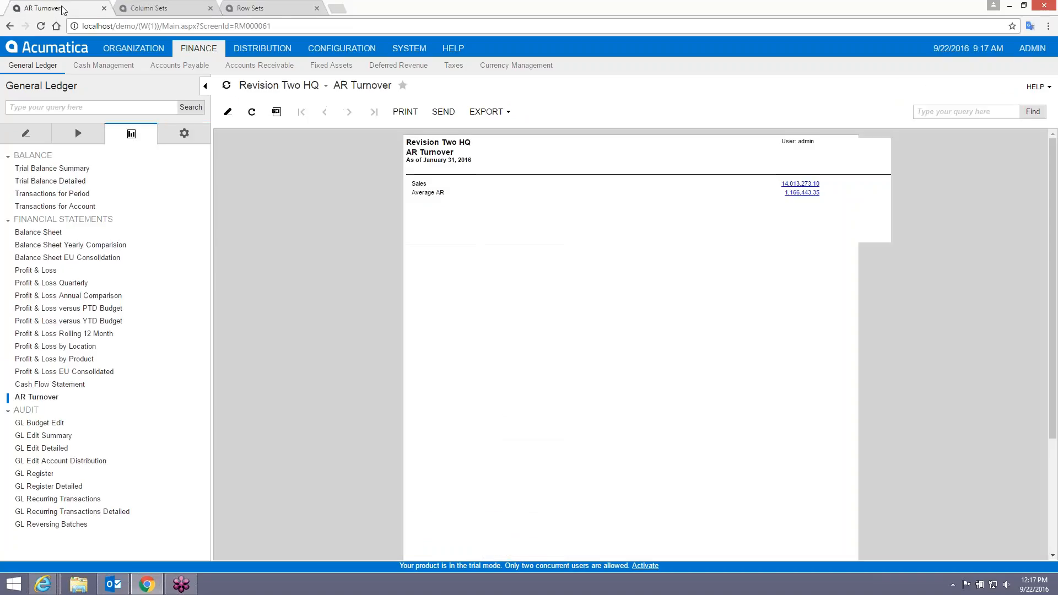
{"action": "left_click", "coordinate": [44, 397]}
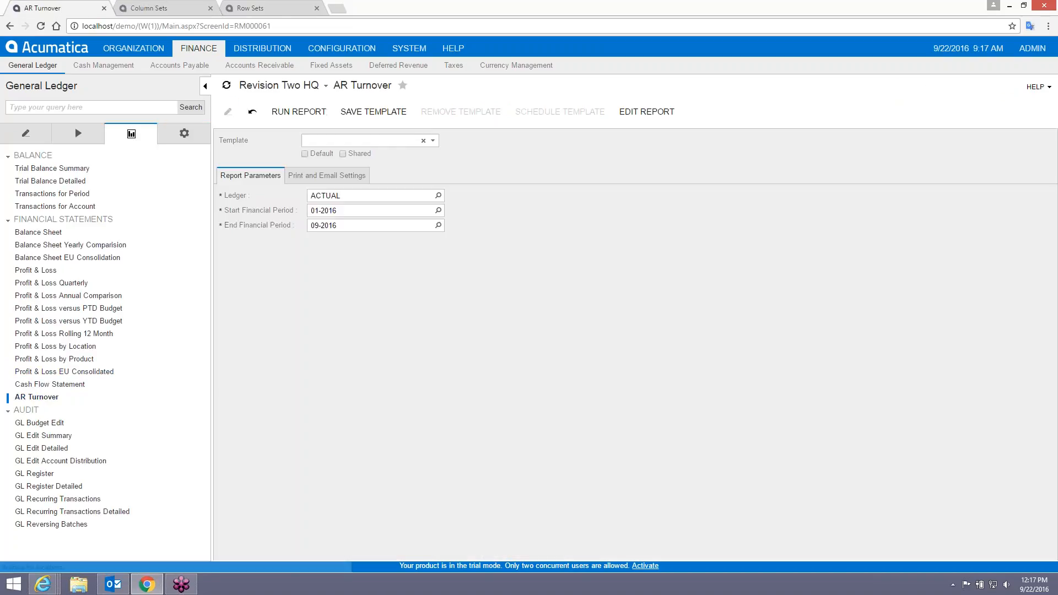
{"action": "left_click", "coordinate": [299, 111]}
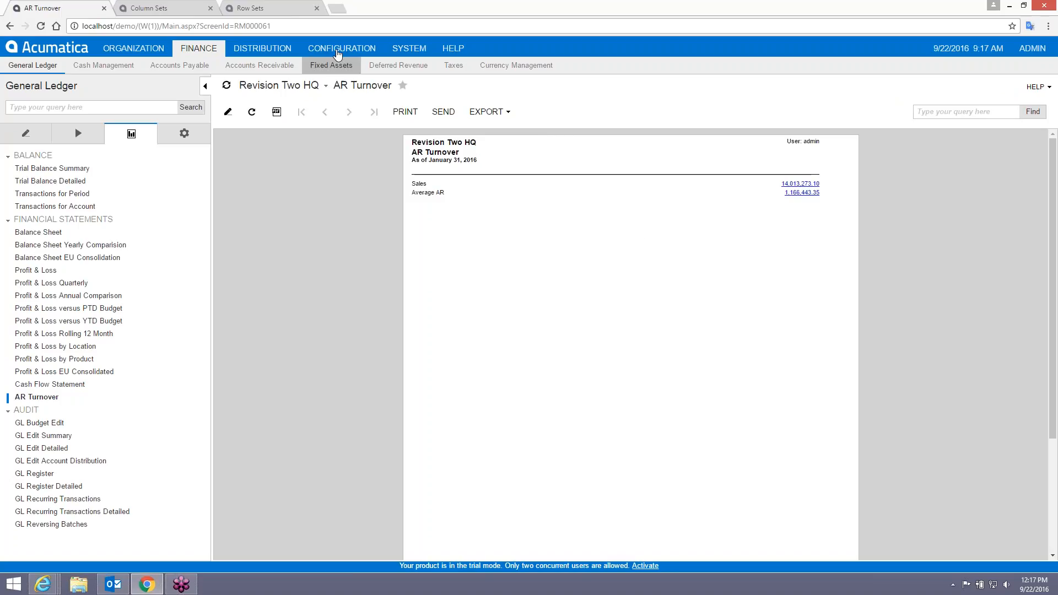
{"action": "left_click", "coordinate": [251, 8]}
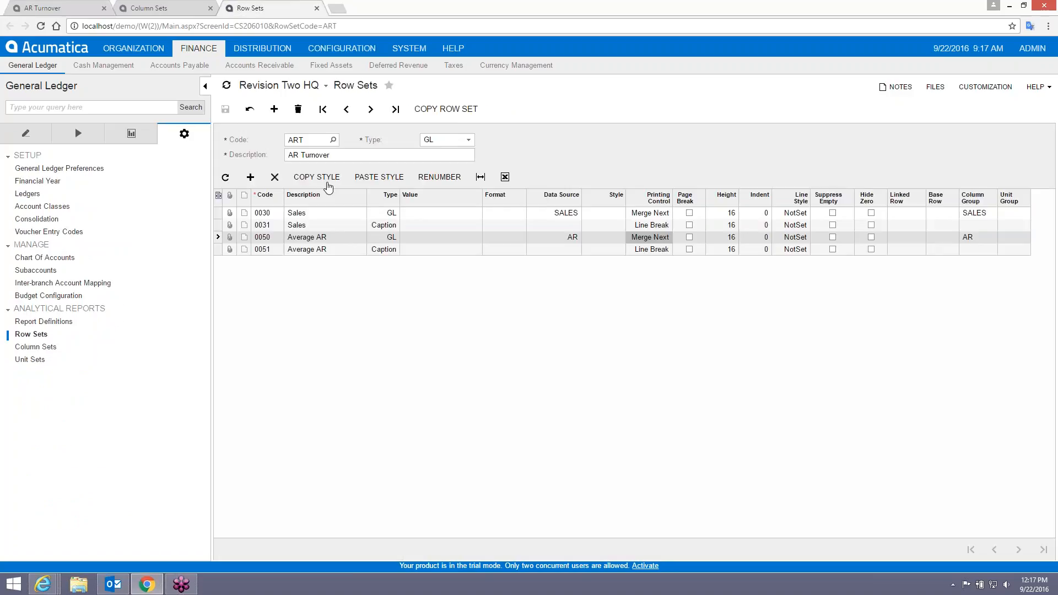
Add row 0060 to the ART row set with type Line and height 2.
{"action": "left_click", "coordinate": [275, 261]}
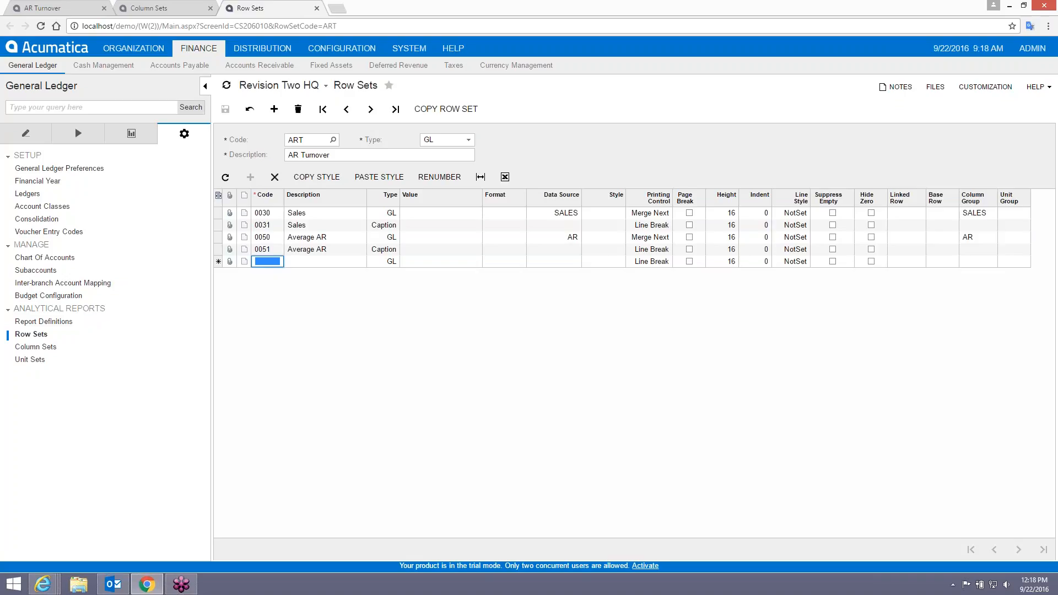
{"action": "type", "text": "0060"}
{"action": "key", "text": "Tab"}
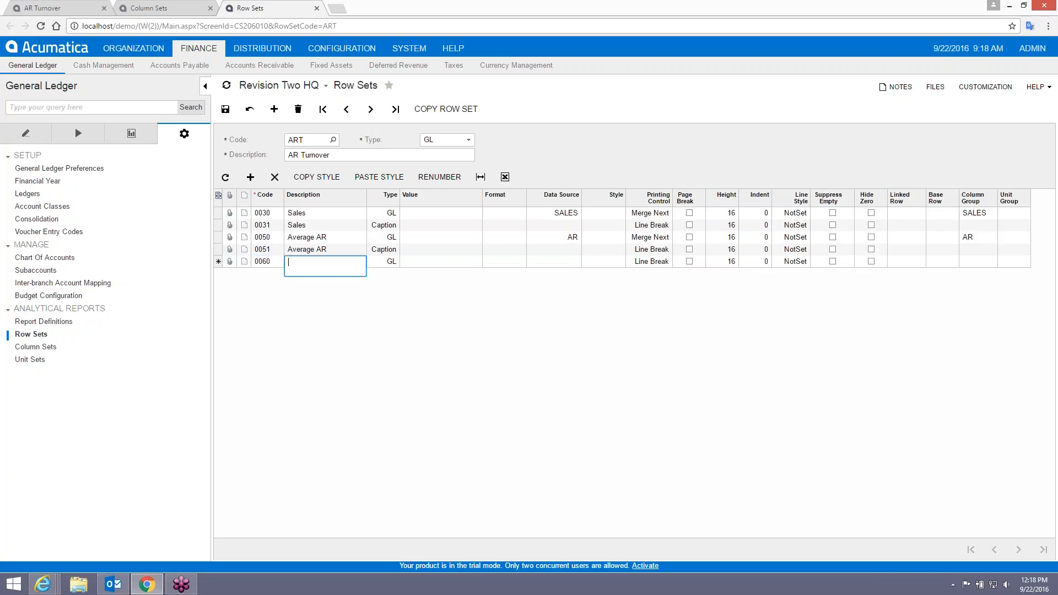
{"action": "key", "text": "Tab"}
{"action": "type", "text": "Line"}
{"action": "key", "text": "Tab"}
{"action": "key", "text": "Tab"}
{"action": "key", "text": "Tab"}
{"action": "key", "text": "Tab"}
{"action": "key", "text": "Tab"}
{"action": "key", "text": "Tab"}
{"action": "key", "text": "Tab"}
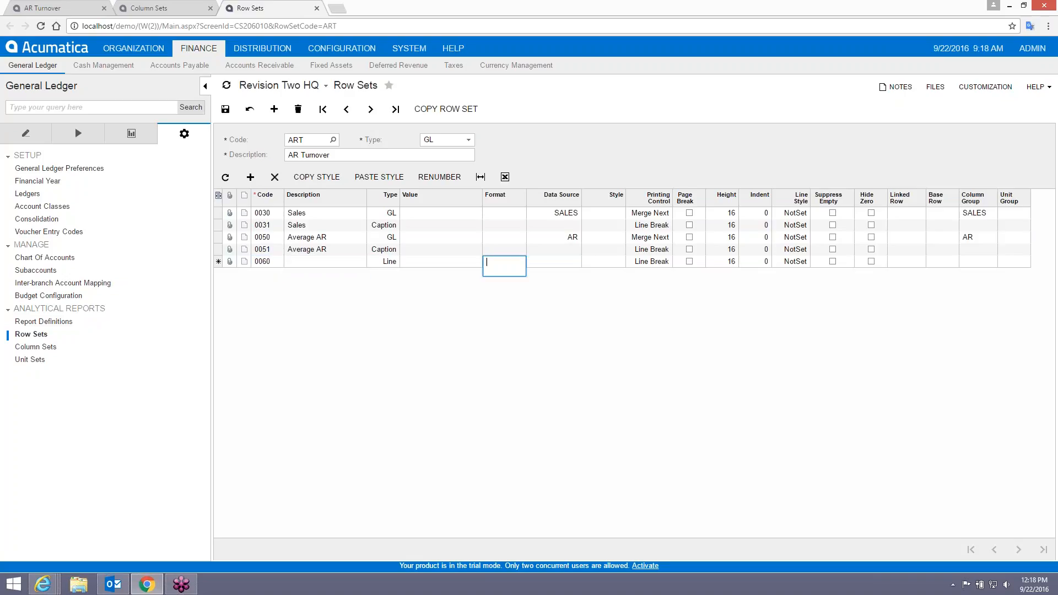
{"action": "type", "text": "2"}
{"action": "key", "text": "Tab"}
Change row 0060 to a Caption row with height 10 and start another new row.
{"action": "key", "text": "shift+Tab"}
{"action": "key", "text": "shift+Tab"}
{"action": "key", "text": "shift+Tab"}
{"action": "key", "text": "shift+Tab"}
{"action": "key", "text": "shift+Tab"}
{"action": "key", "text": "shift+Tab"}
{"action": "key", "text": "shift+Tab"}
{"action": "key", "text": "shift+Tab"}
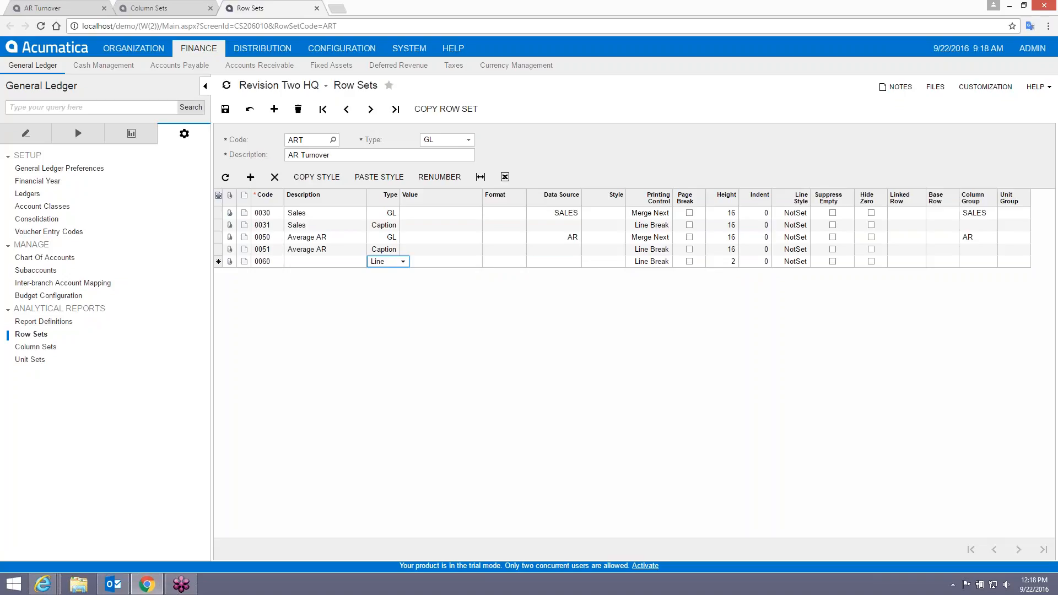
{"action": "key", "text": "Up"}
{"action": "key", "text": "Tab"}
{"action": "key", "text": "Tab"}
{"action": "key", "text": "Tab"}
{"action": "key", "text": "Tab"}
{"action": "key", "text": "Tab"}
{"action": "key", "text": "Tab"}
{"action": "key", "text": "Tab"}
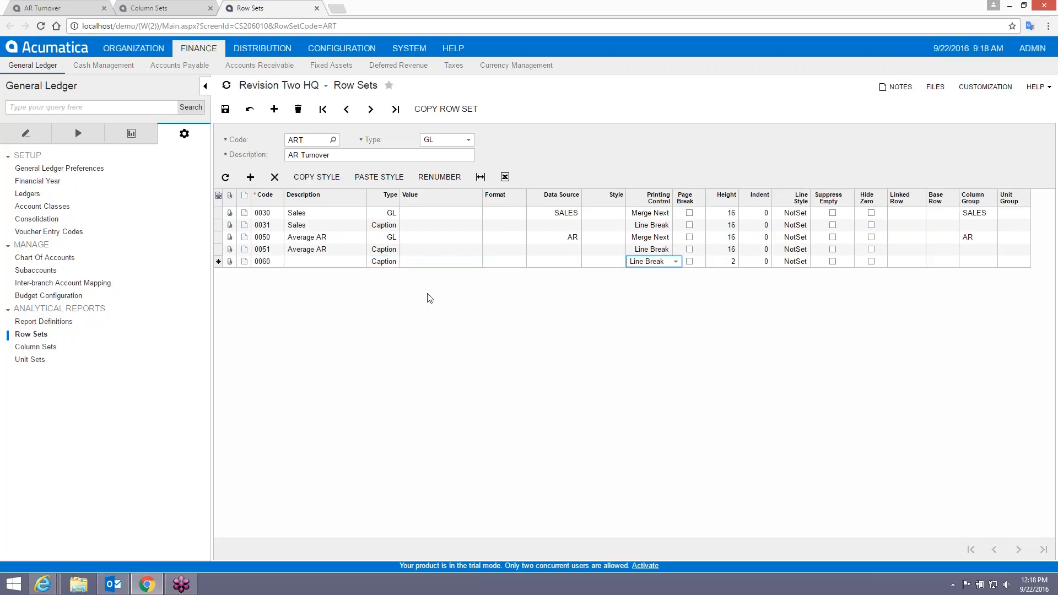
{"action": "type", "text": "10"}
{"action": "key", "text": "Tab"}
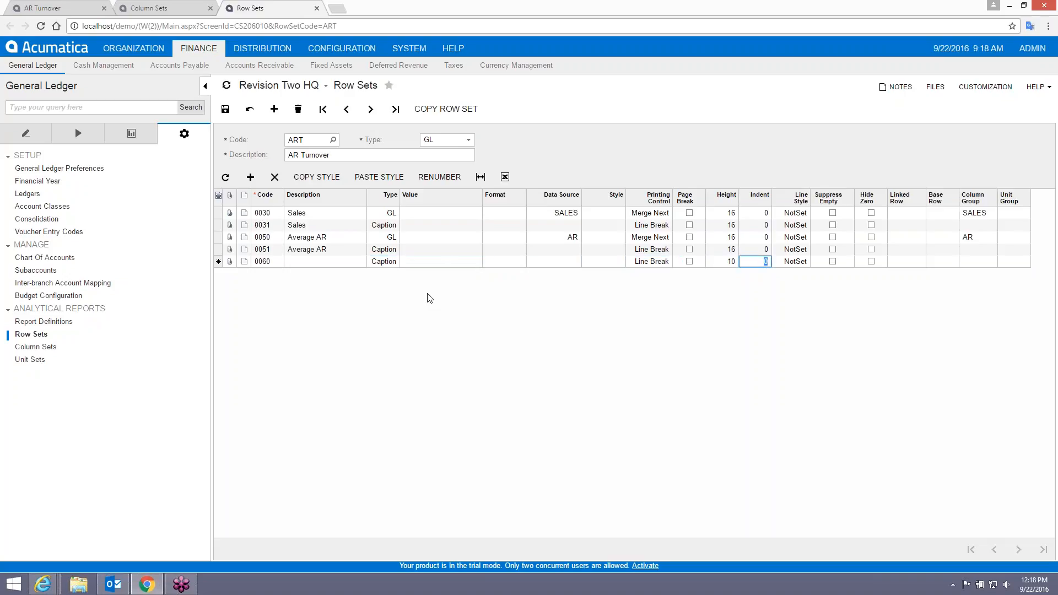
{"action": "key", "text": "Tab"}
{"action": "key", "text": "Tab"}
{"action": "key", "text": "Tab"}
{"action": "key", "text": "Tab"}
{"action": "key", "text": "Tab"}
{"action": "key", "text": "Tab"}
{"action": "key", "text": "Tab"}
{"action": "key", "text": "Tab"}
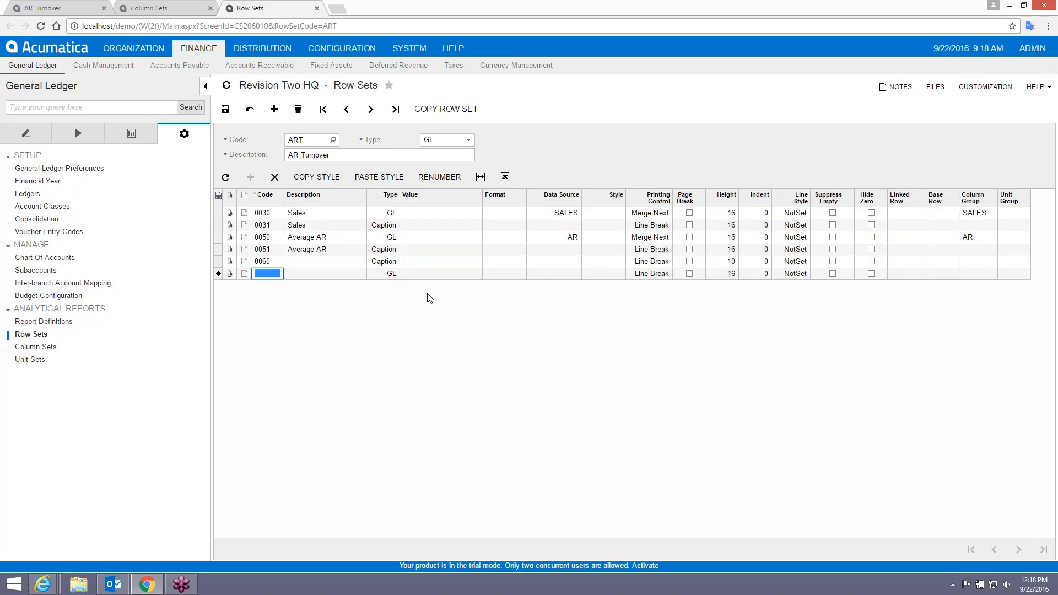
Enter row 0070 with its row type set to Line.
{"action": "type", "text": "0070"}
{"action": "key", "text": "Tab"}
{"action": "key", "text": "Tab"}
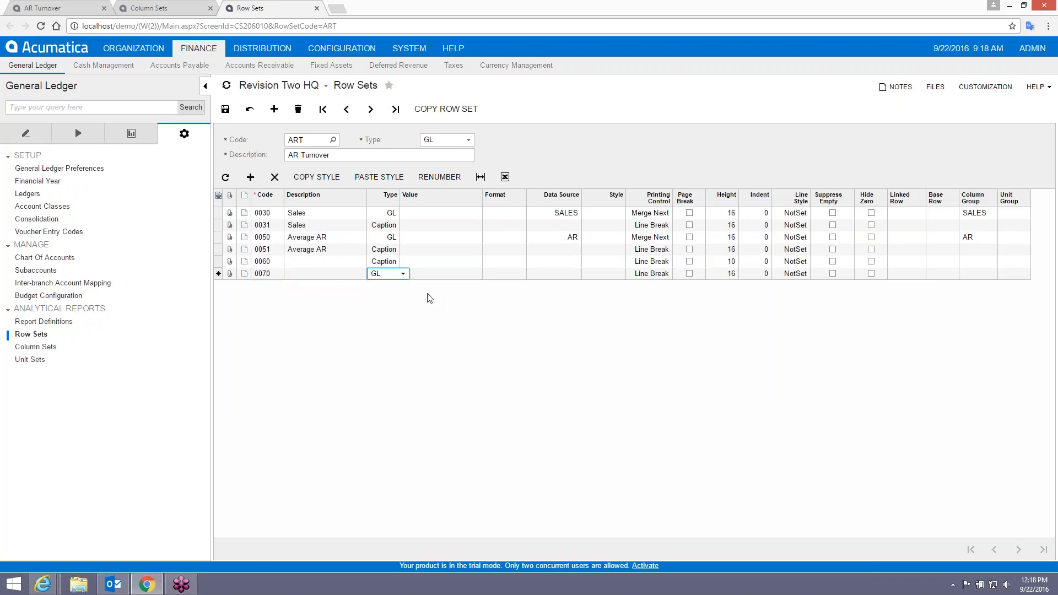
{"action": "key", "text": "Up"}
{"action": "key", "text": "Tab"}
{"action": "key", "text": "Tab"}
{"action": "key", "text": "Tab"}
{"action": "key", "text": "Tab"}
{"action": "key", "text": "Tab"}
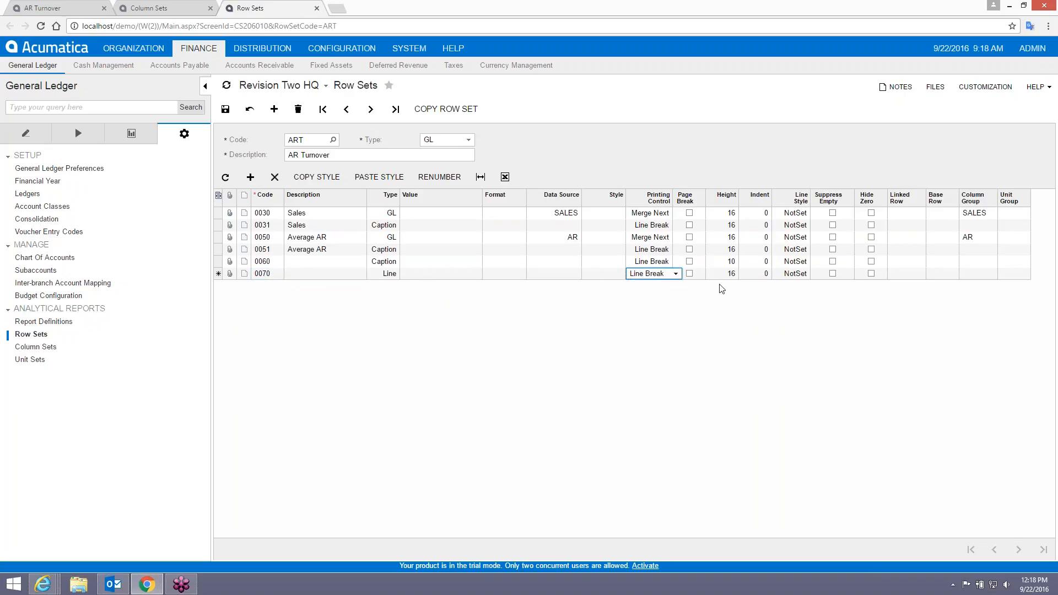
{"action": "key", "text": "Tab"}
{"action": "key", "text": "Tab"}
{"action": "key", "text": "Tab"}
{"action": "key", "text": "Tab"}
{"action": "left_click", "coordinate": [812, 275]}
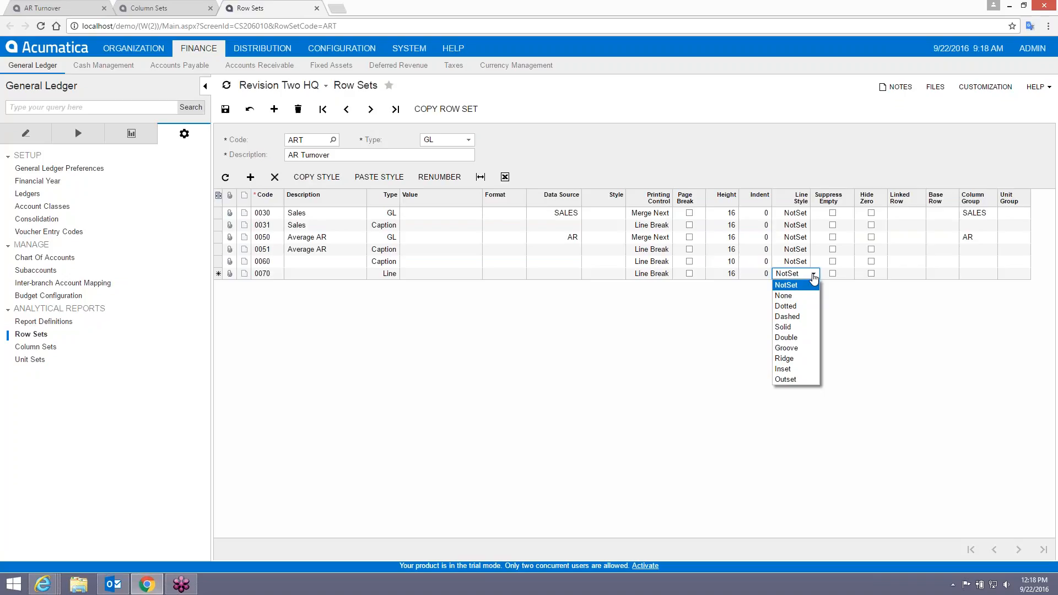
{"action": "left_click", "coordinate": [814, 275]}
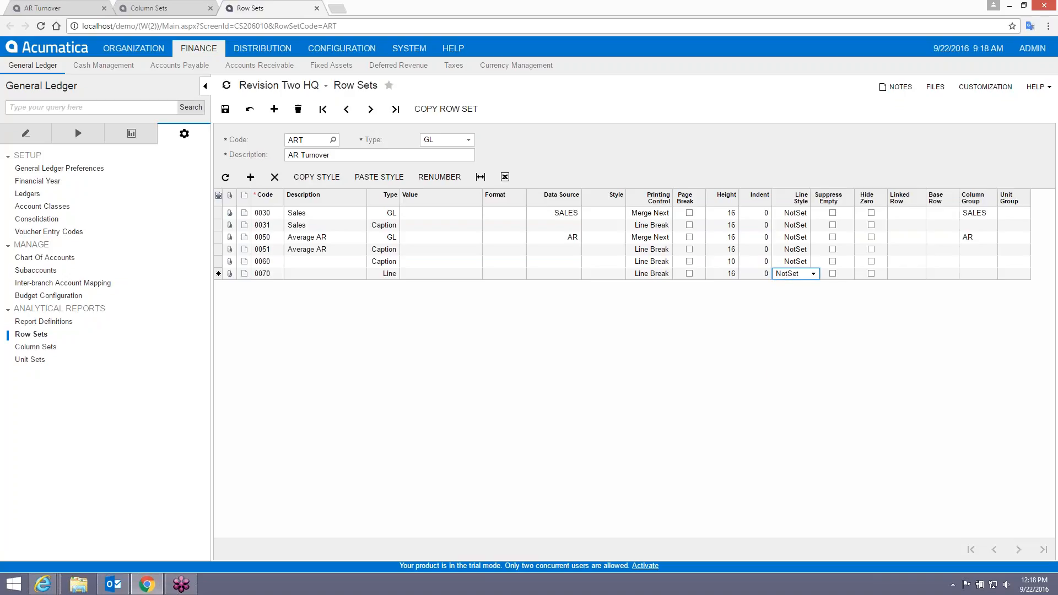
Set row 0070's printing control to Start Box and add a new row beneath it.
{"action": "left_click", "coordinate": [650, 275]}
{"action": "left_click", "coordinate": [675, 274]}
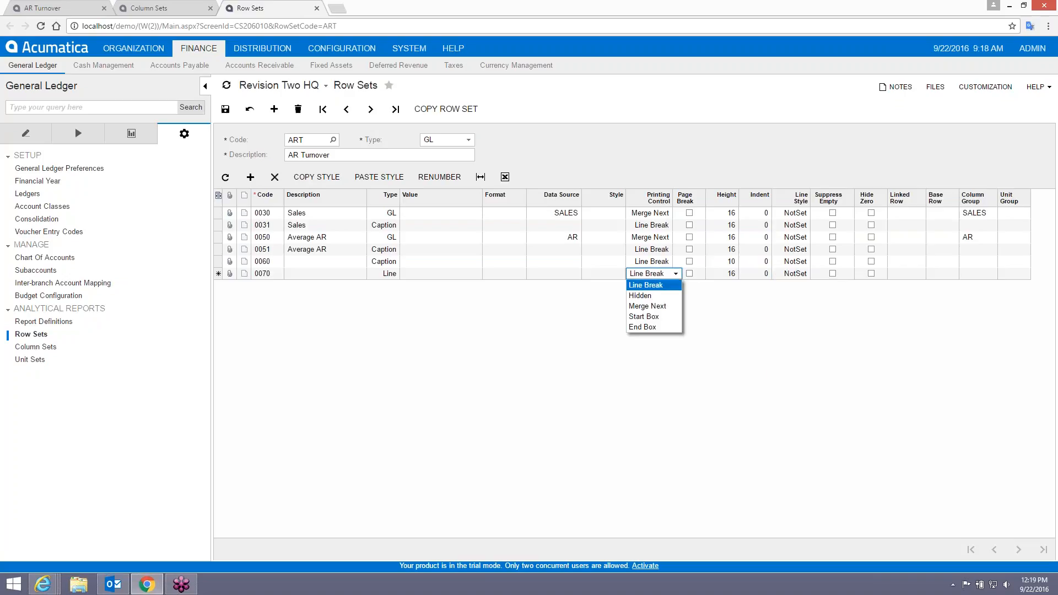
{"action": "left_click", "coordinate": [665, 318]}
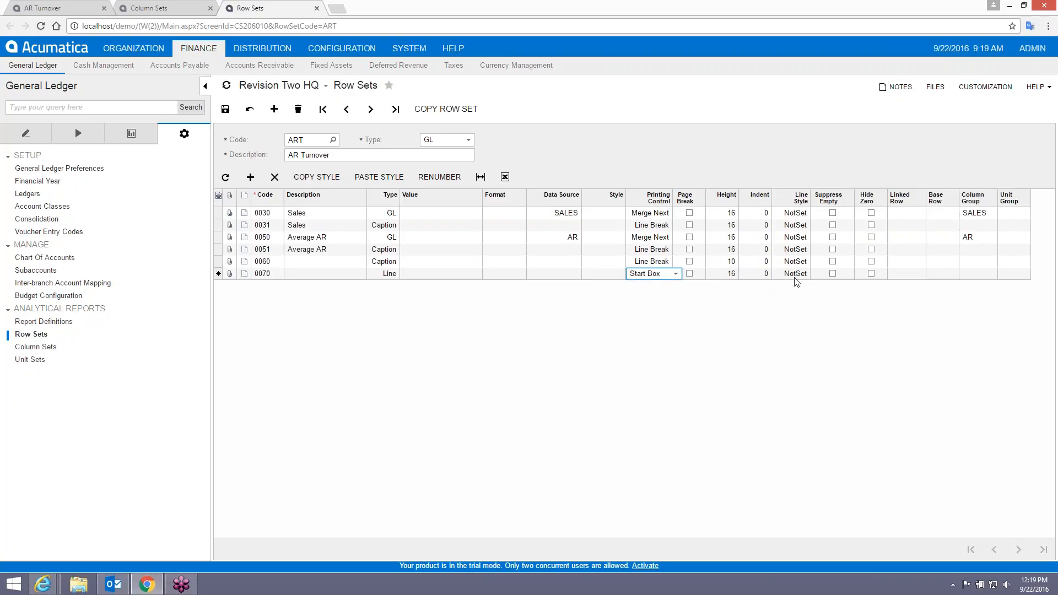
{"action": "key", "text": "Tab"}
{"action": "key", "text": "Tab"}
{"action": "key", "text": "Tab"}
{"action": "key", "text": "Tab"}
{"action": "key", "text": "Tab"}
{"action": "key", "text": "Tab"}
{"action": "key", "text": "Tab"}
{"action": "key", "text": "Tab"}
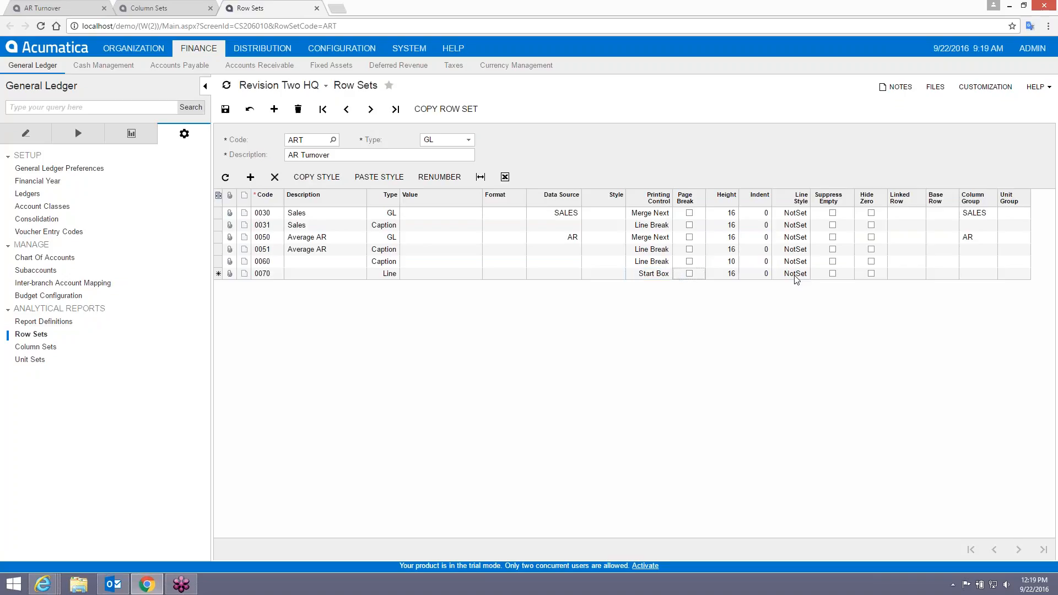
{"action": "key", "text": "Tab"}
{"action": "key", "text": "Tab"}
{"action": "key", "text": "Tab"}
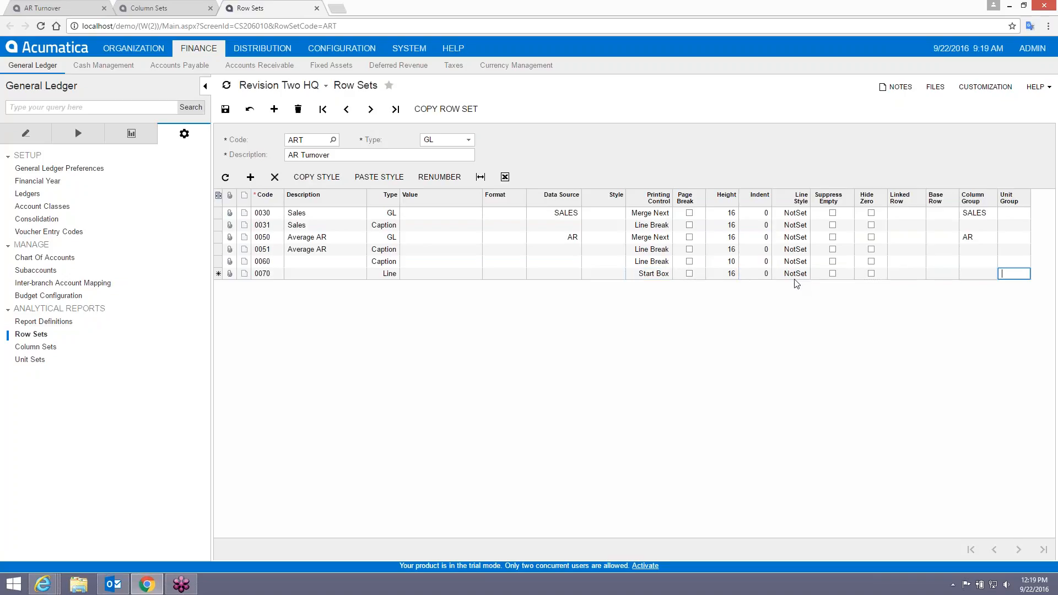
Add row 0080 'AR Turnover Ratio' as a Caption row, then start another row.
{"action": "type", "text": "0080"}
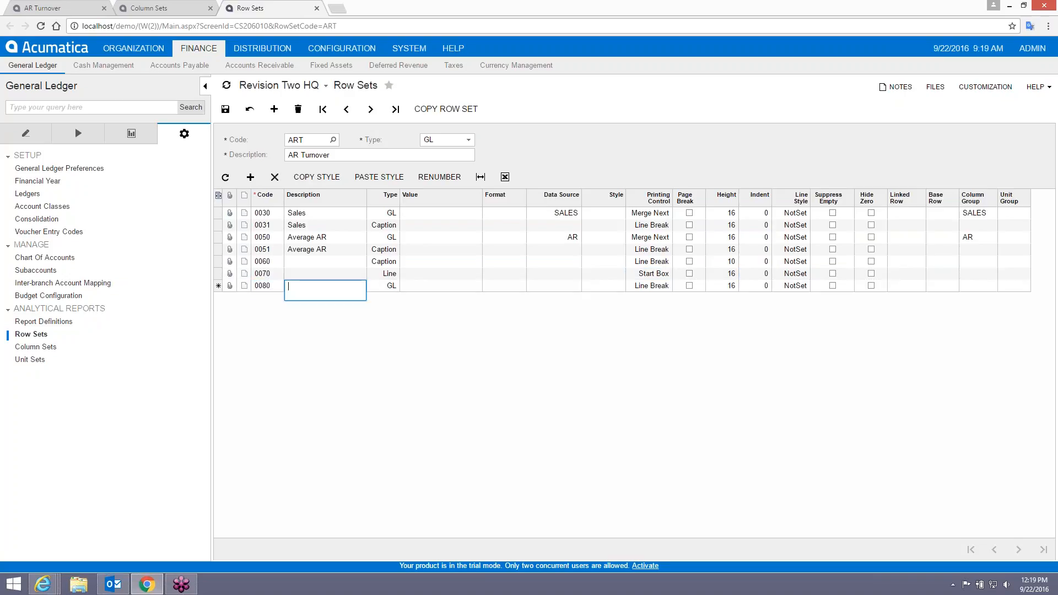
{"action": "key", "text": "Tab"}
{"action": "type", "text": "AR Turnover Ratio"}
{"action": "key", "text": "Tab"}
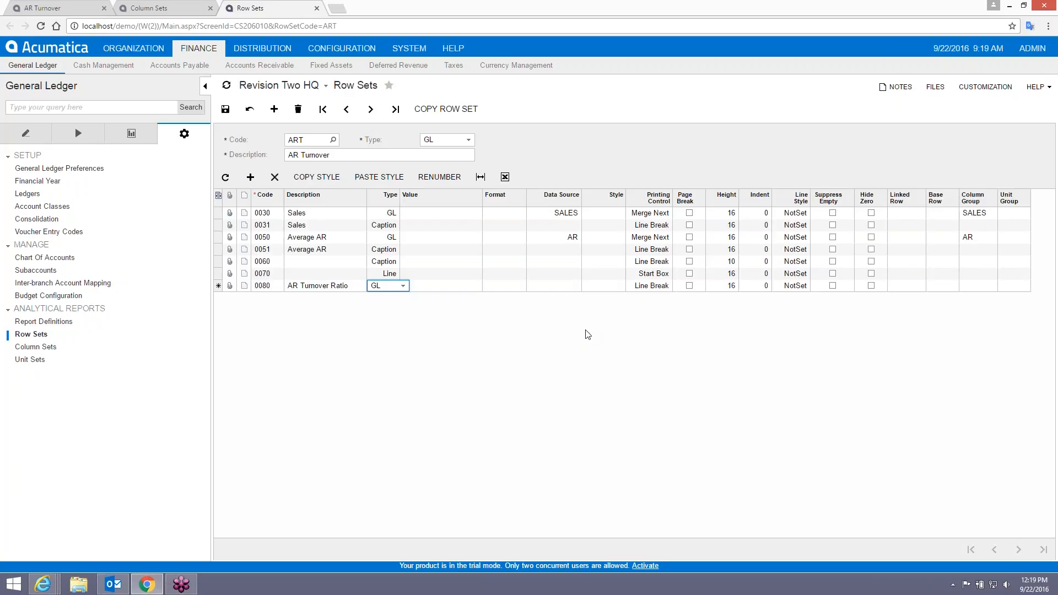
{"action": "type", "text": "tal"}
{"action": "key", "text": "Tab"}
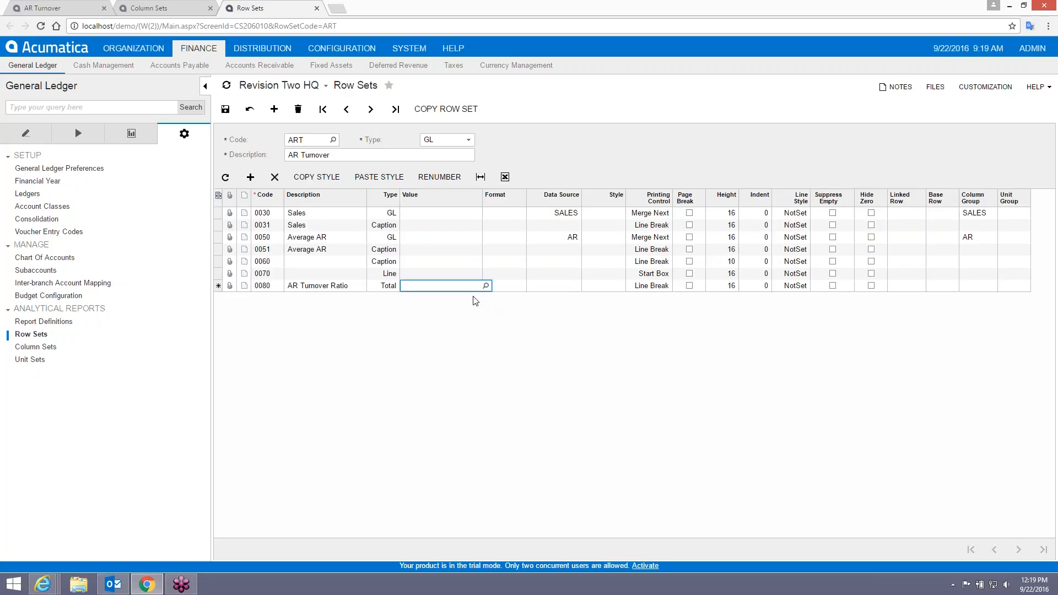
{"action": "left_click", "coordinate": [389, 287]}
{"action": "key", "text": "Tab"}
{"action": "key", "text": "Tab"}
{"action": "key", "text": "Tab"}
{"action": "key", "text": "Tab"}
{"action": "key", "text": "Tab"}
{"action": "key", "text": "Tab"}
{"action": "key", "text": "Tab"}
{"action": "key", "text": "Tab"}
{"action": "key", "text": "Tab"}
{"action": "key", "text": "Tab"}
{"action": "key", "text": "Tab"}
{"action": "key", "text": "Tab"}
{"action": "key", "text": "Tab"}
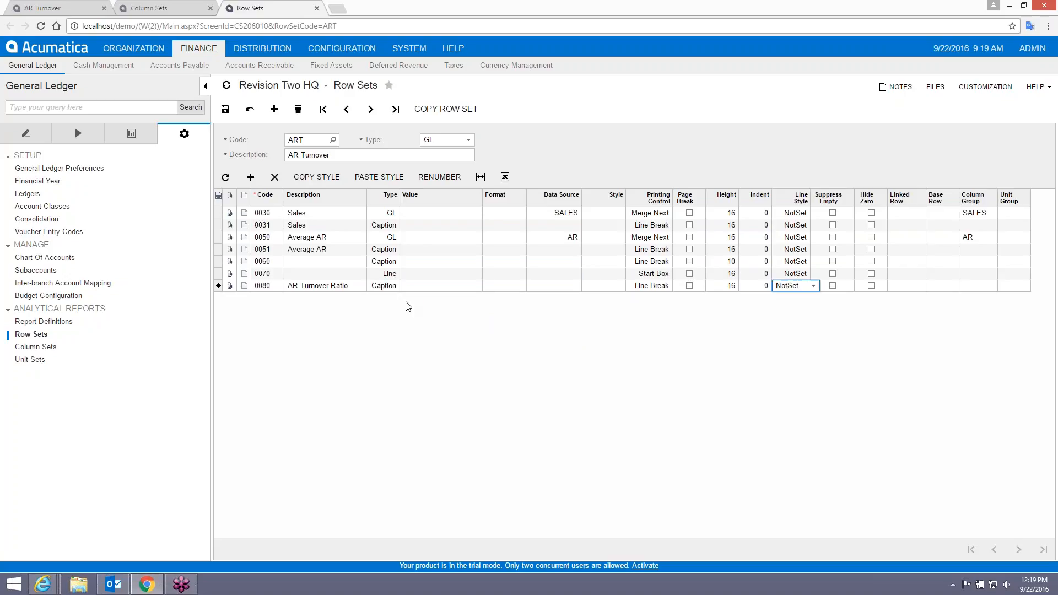
{"action": "key", "text": "Tab"}
{"action": "key", "text": "Tab"}
{"action": "key", "text": "Tab"}
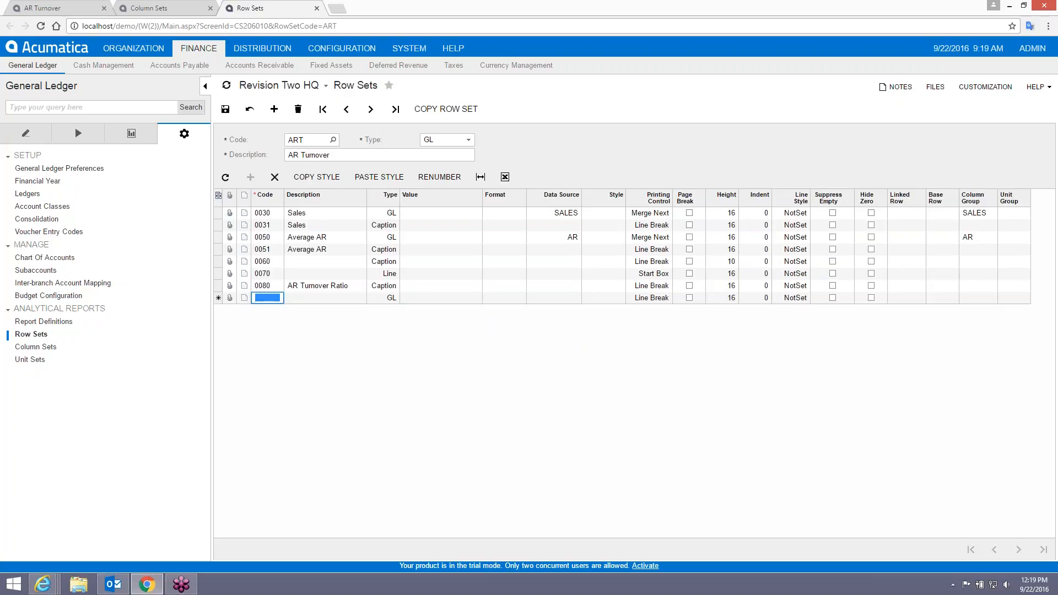
Make row 0090 a Line with printing control End Box.
{"action": "type", "text": "0090"}
{"action": "key", "text": "Tab"}
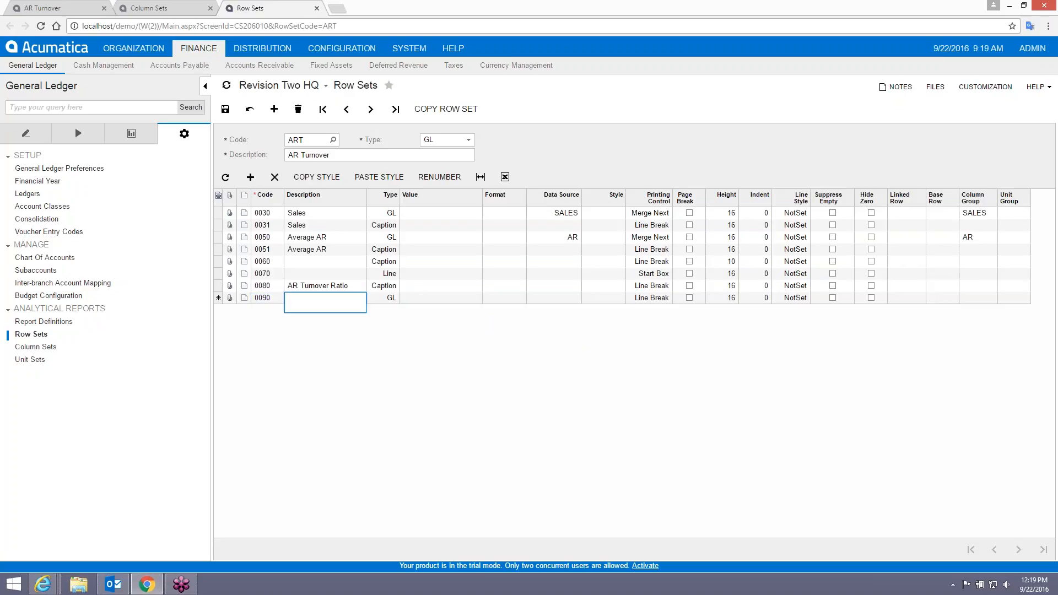
{"action": "key", "text": "Tab"}
{"action": "key", "text": "Tab"}
{"action": "key", "text": "Tab"}
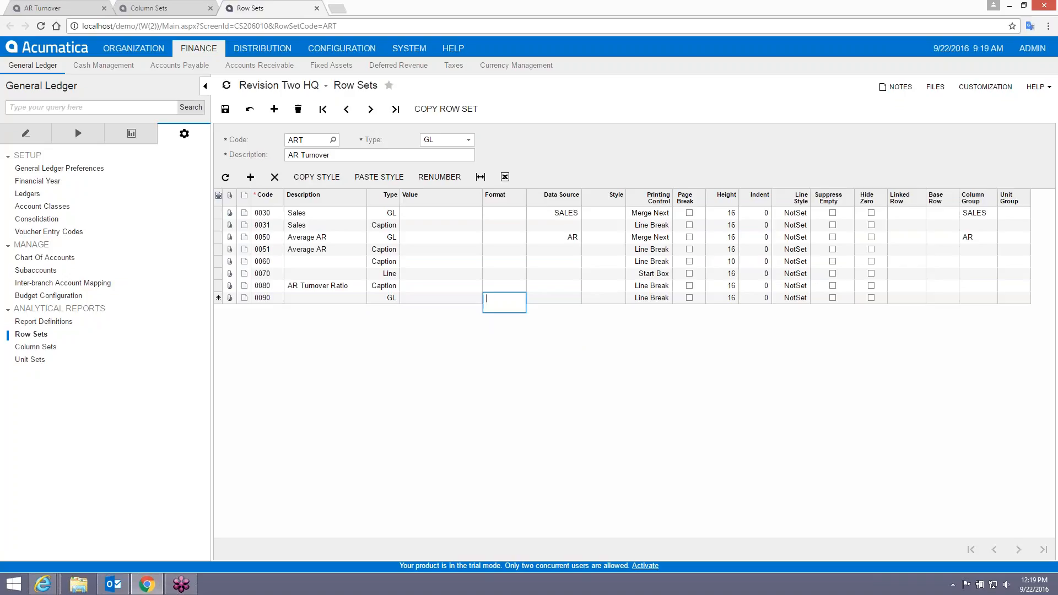
{"action": "key", "text": "shift+Tab"}
{"action": "key", "text": "shift+Tab"}
{"action": "type", "text": "l"}
{"action": "key", "text": "Tab"}
{"action": "key", "text": "Tab"}
{"action": "key", "text": "Tab"}
{"action": "key", "text": "Tab"}
{"action": "key", "text": "Tab"}
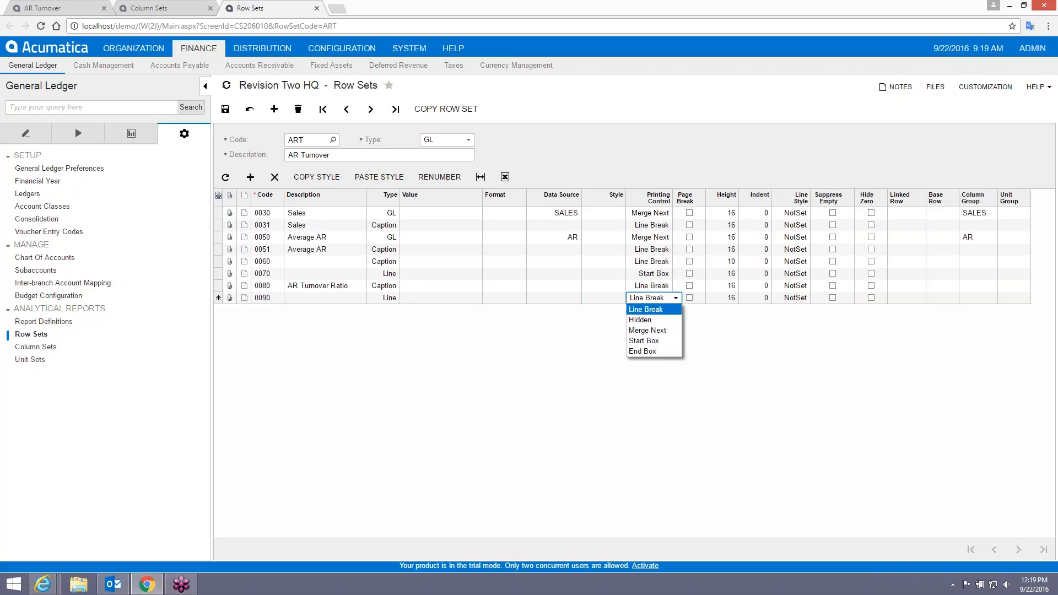
{"action": "left_click", "coordinate": [676, 298]}
{"action": "left_click", "coordinate": [653, 351]}
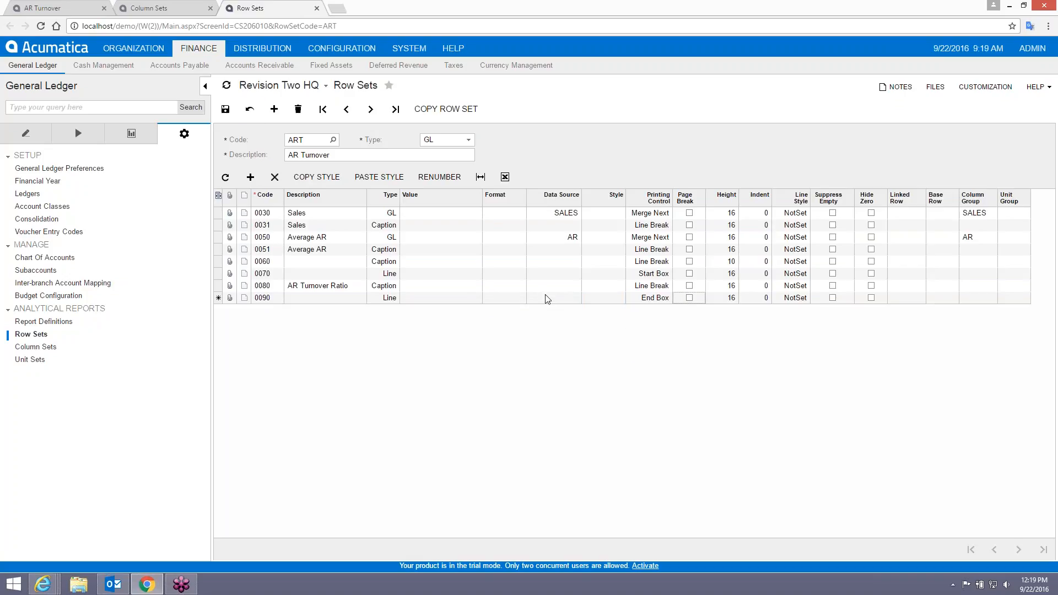
{"action": "left_click", "coordinate": [44, 8]}
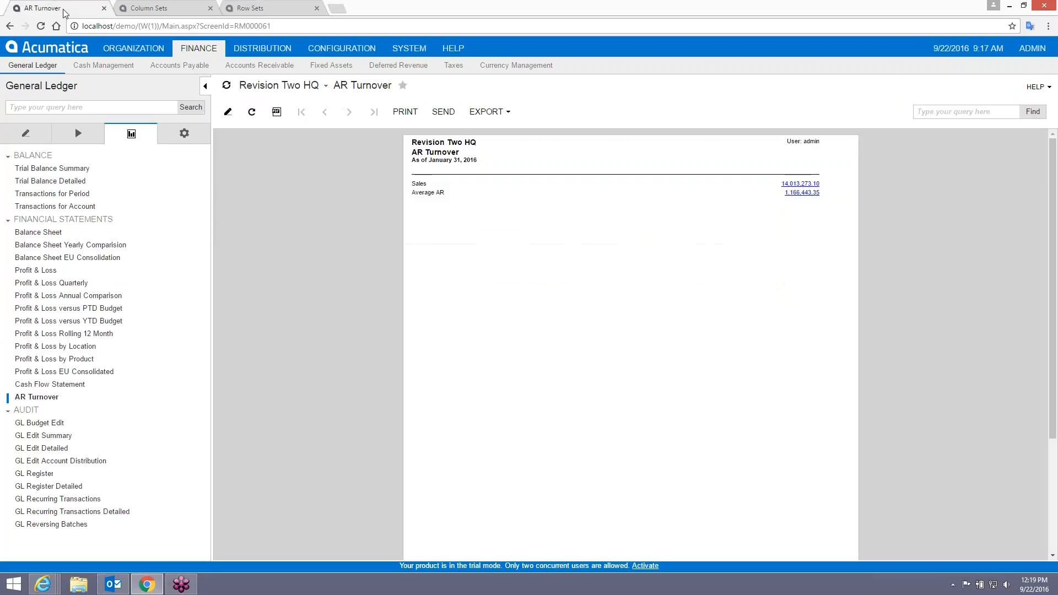
Rerun the AR Turnover report to show the boxed ratio row, then bring up the ART column set.
{"action": "left_click", "coordinate": [44, 397]}
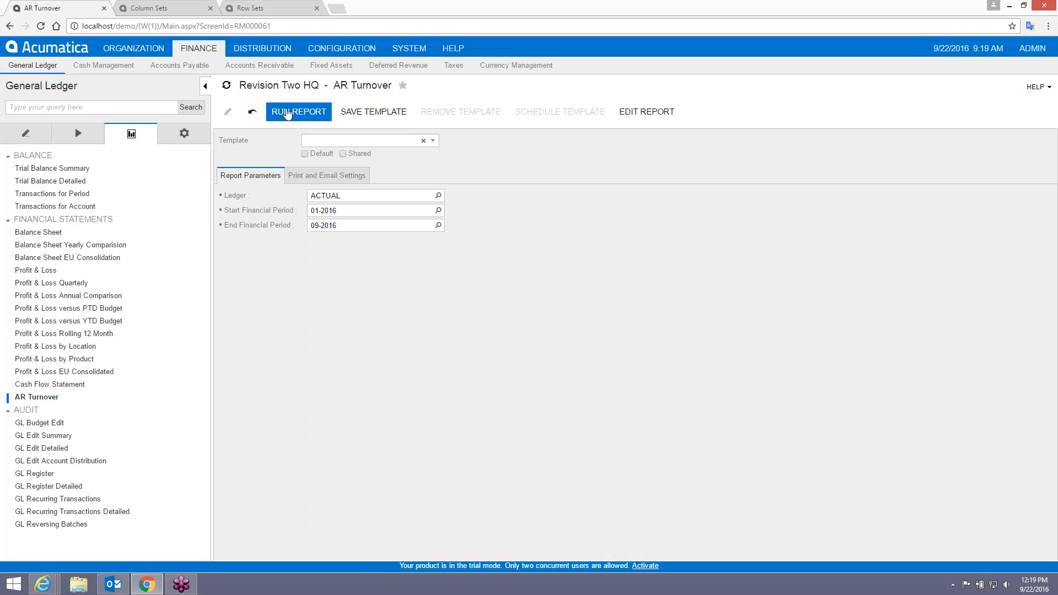
{"action": "left_click", "coordinate": [290, 112]}
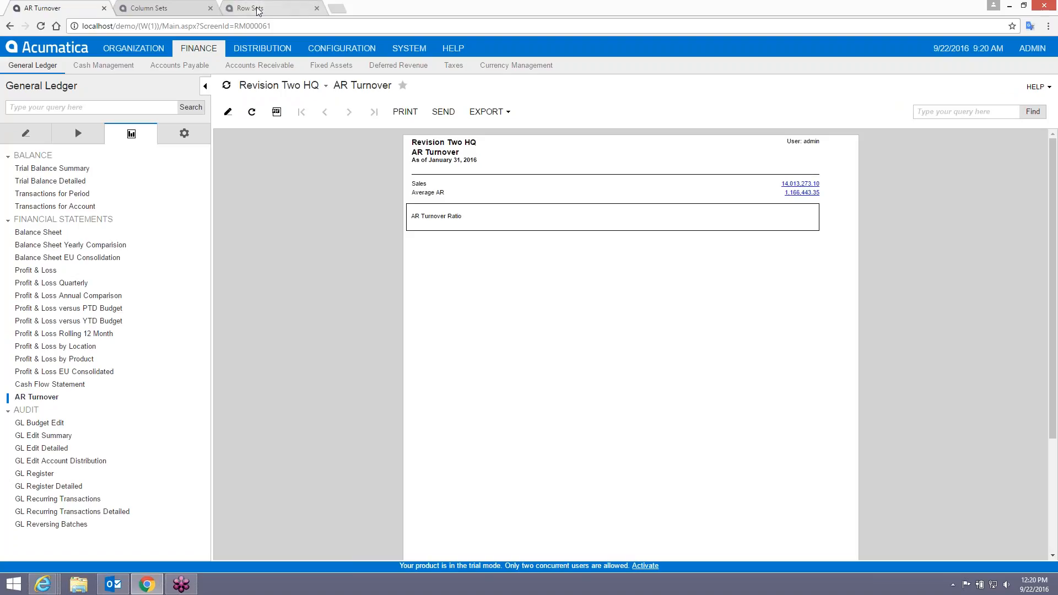
{"action": "left_click", "coordinate": [168, 12]}
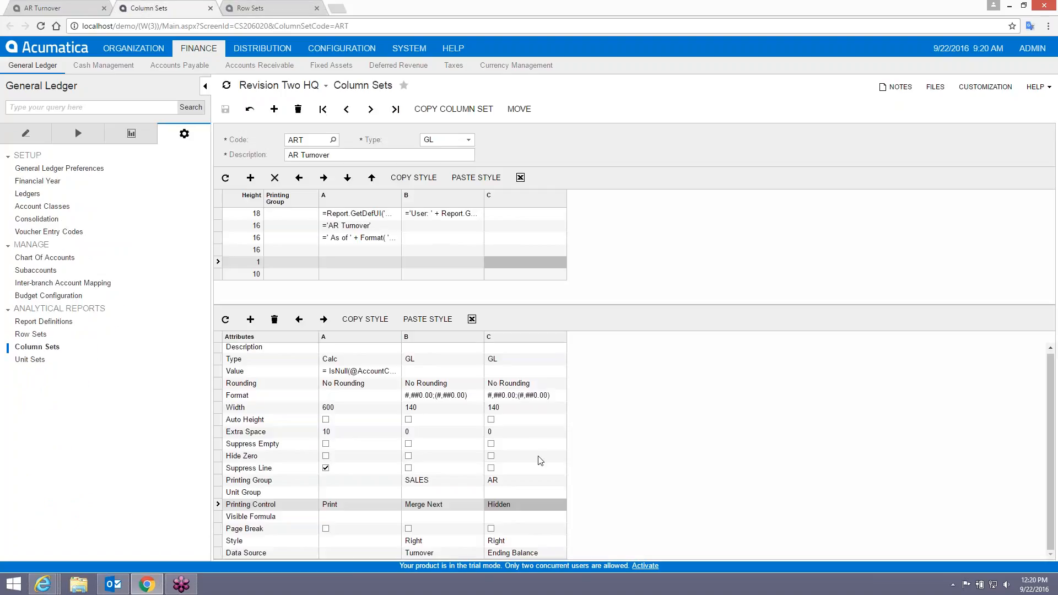
Set column B's Extra Space to 20.
{"action": "left_click", "coordinate": [518, 433]}
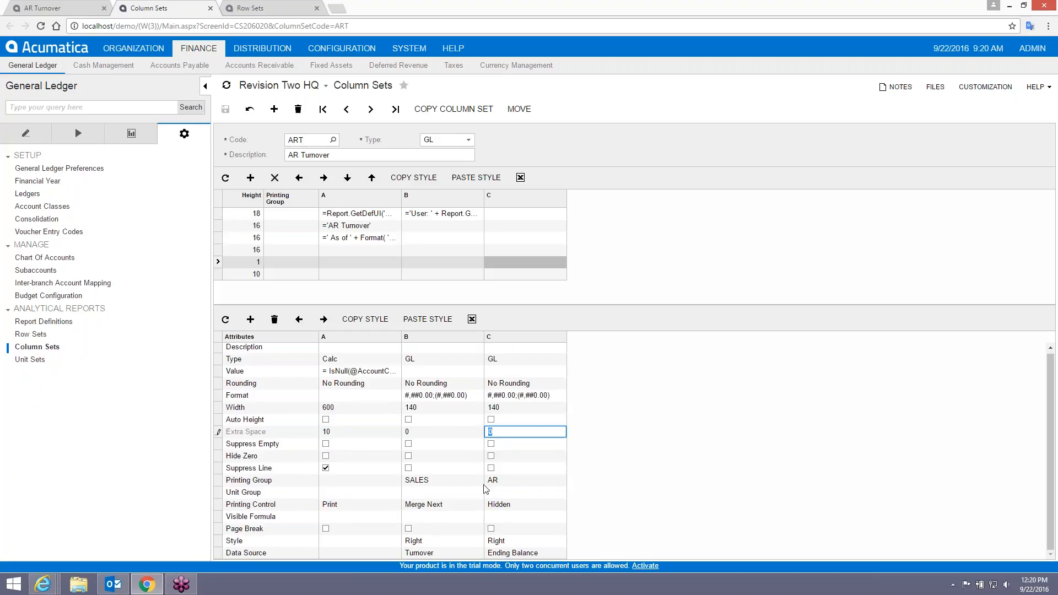
{"action": "left_click", "coordinate": [438, 432]}
{"action": "type", "text": "20"}
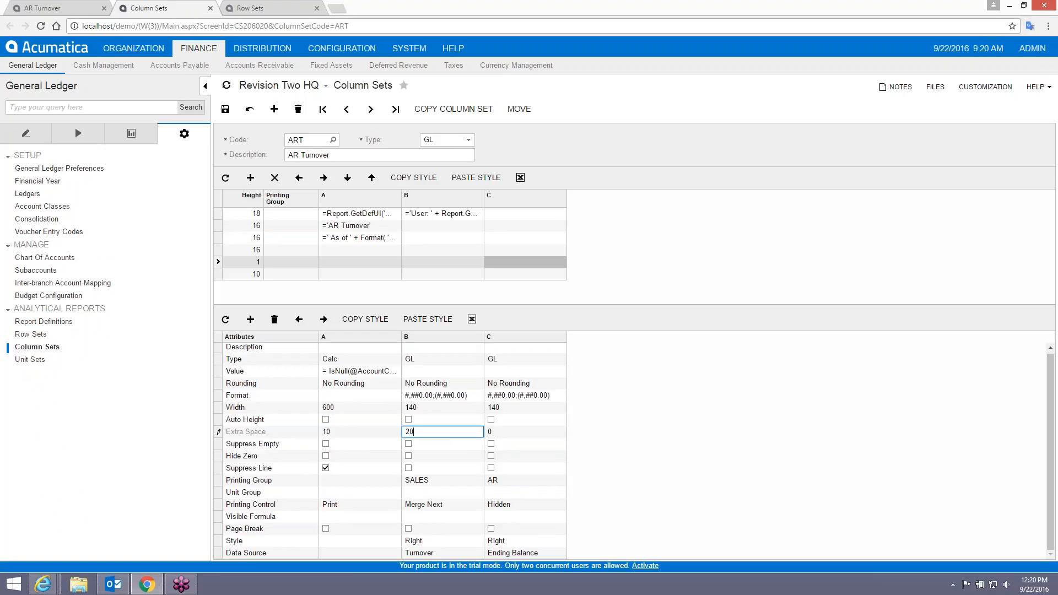
{"action": "key", "text": "Tab"}
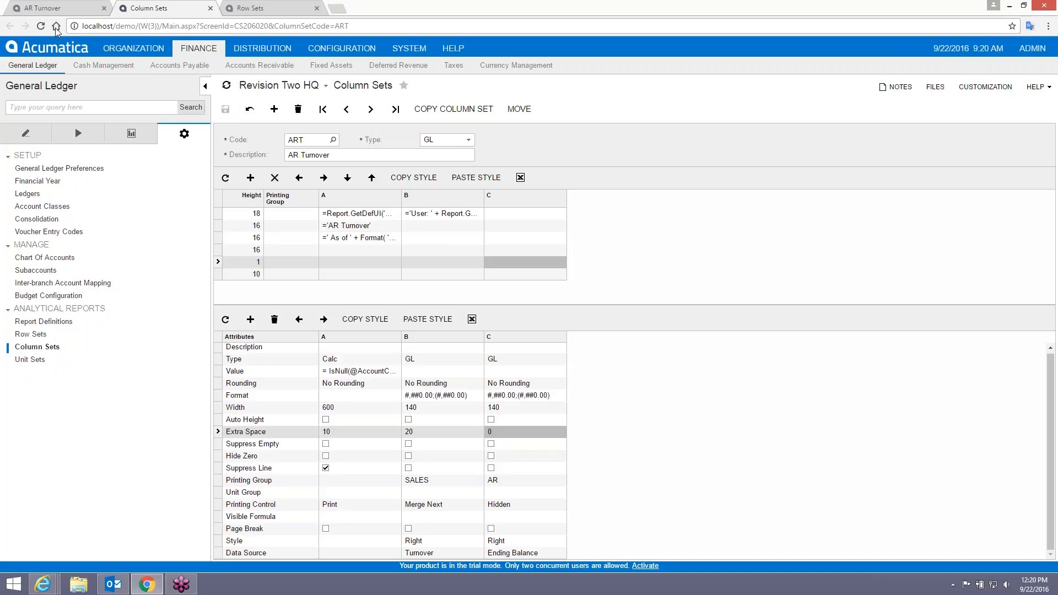
Rerun the AR Turnover report to check the wider gap, then return to column B's extra space.
{"action": "left_click", "coordinate": [55, 10]}
{"action": "left_click", "coordinate": [59, 397]}
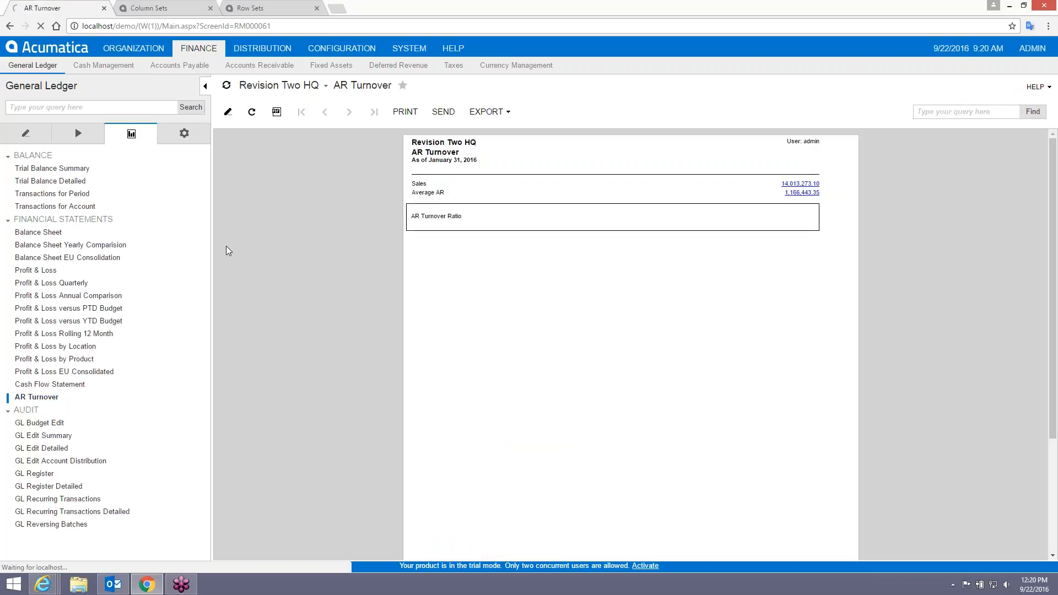
{"action": "left_click", "coordinate": [300, 113]}
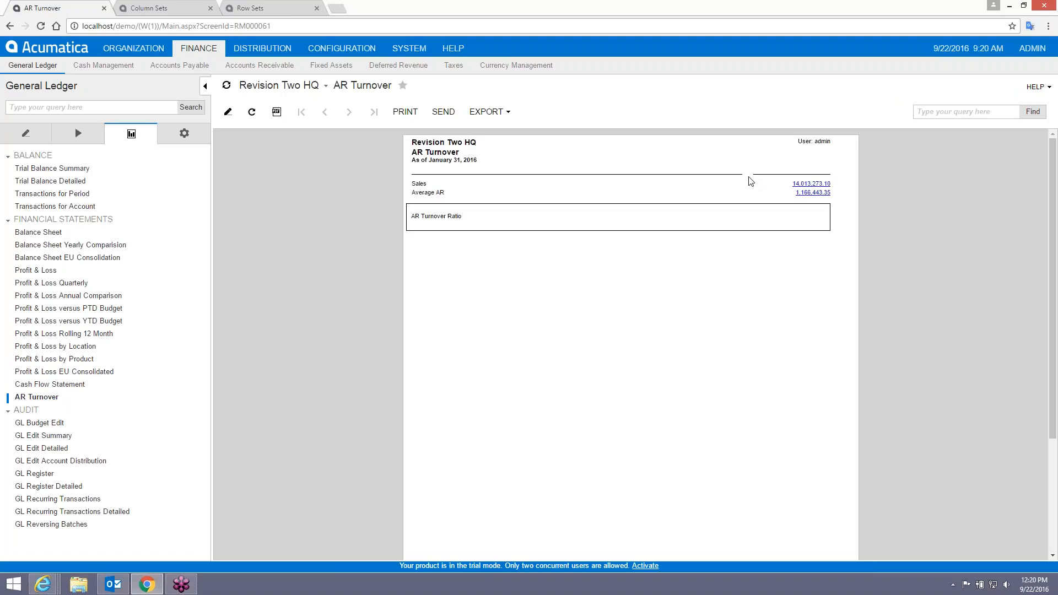
{"action": "left_click", "coordinate": [156, 11]}
{"action": "left_click", "coordinate": [431, 437]}
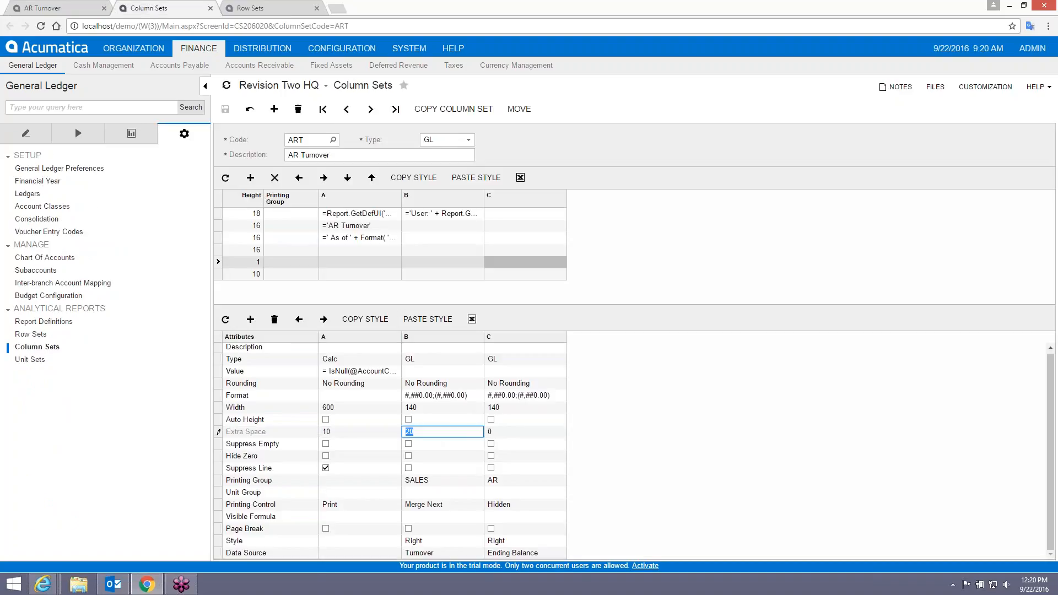
Reset column B's Extra Space to 0 and add column D with Extra Space 20.
{"action": "type", "text": "0"}
{"action": "key", "text": "Tab"}
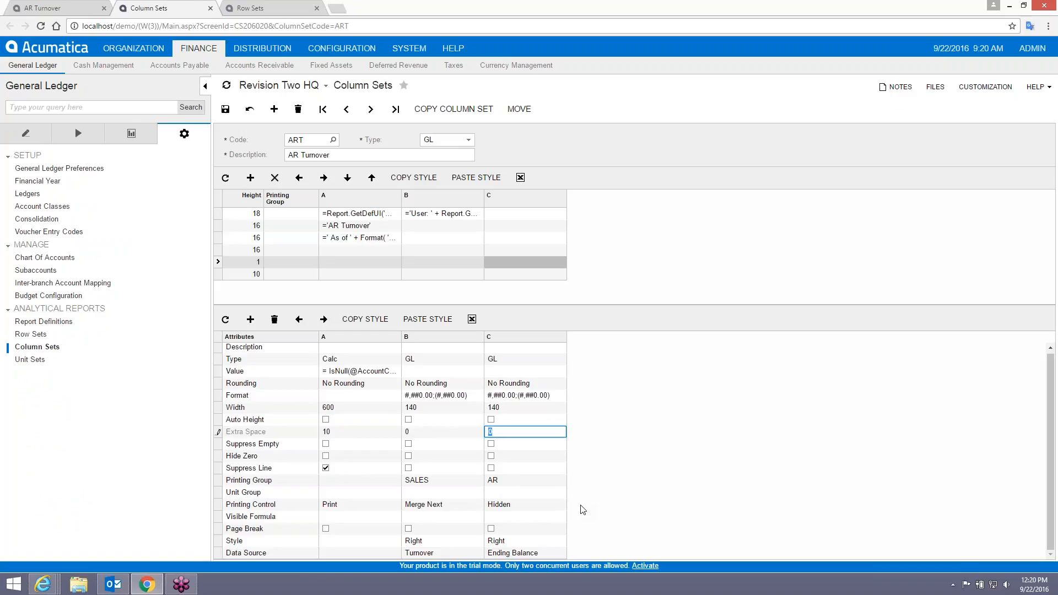
{"action": "left_click", "coordinate": [251, 321]}
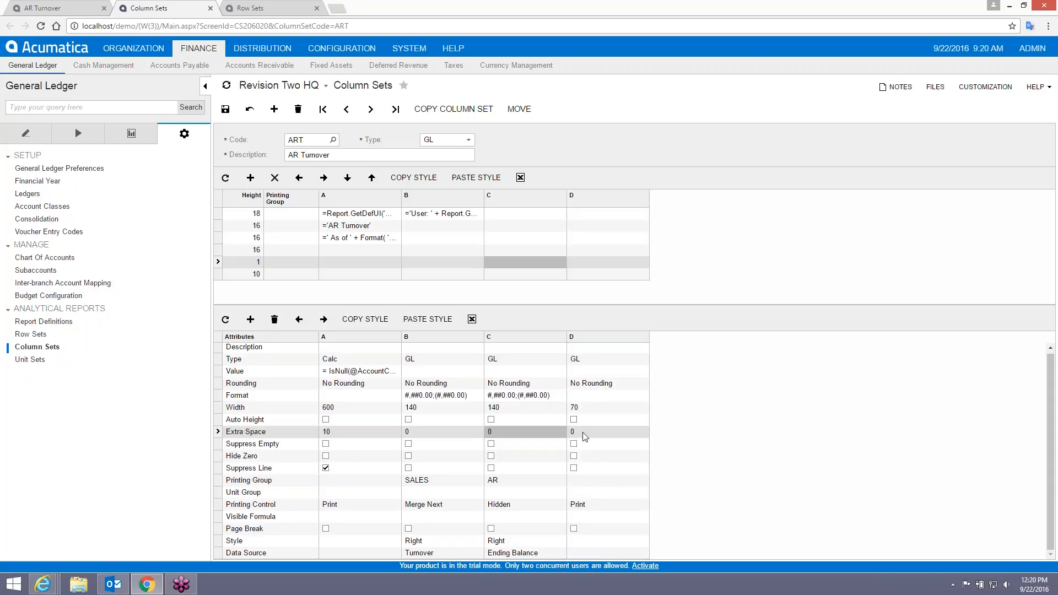
{"action": "left_click", "coordinate": [590, 433]}
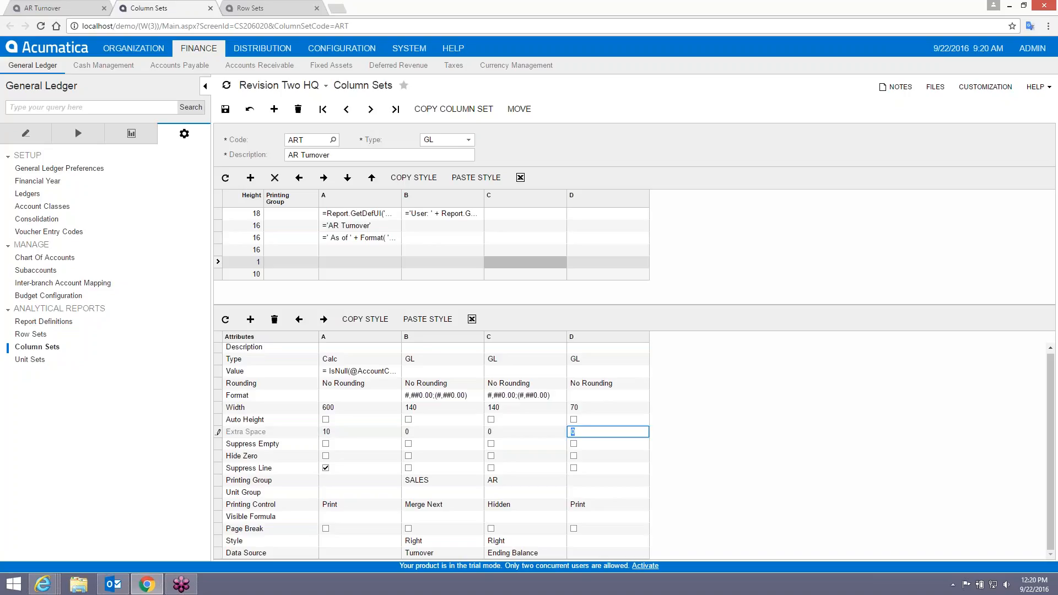
{"action": "type", "text": "20"}
{"action": "key", "text": "Return"}
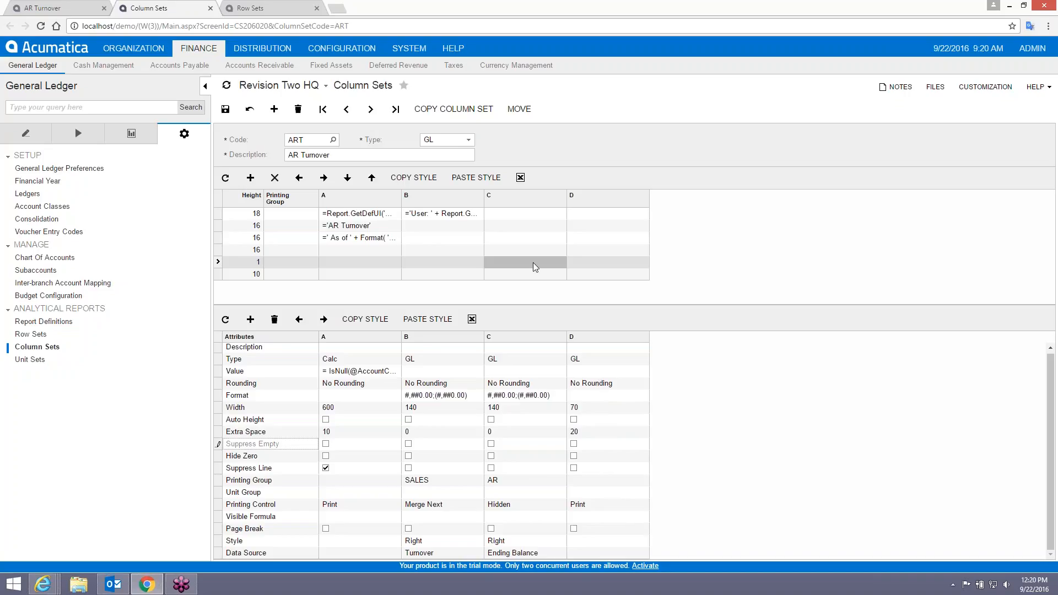
Rerun the AR Turnover report with the new column D.
{"action": "left_click", "coordinate": [52, 8]}
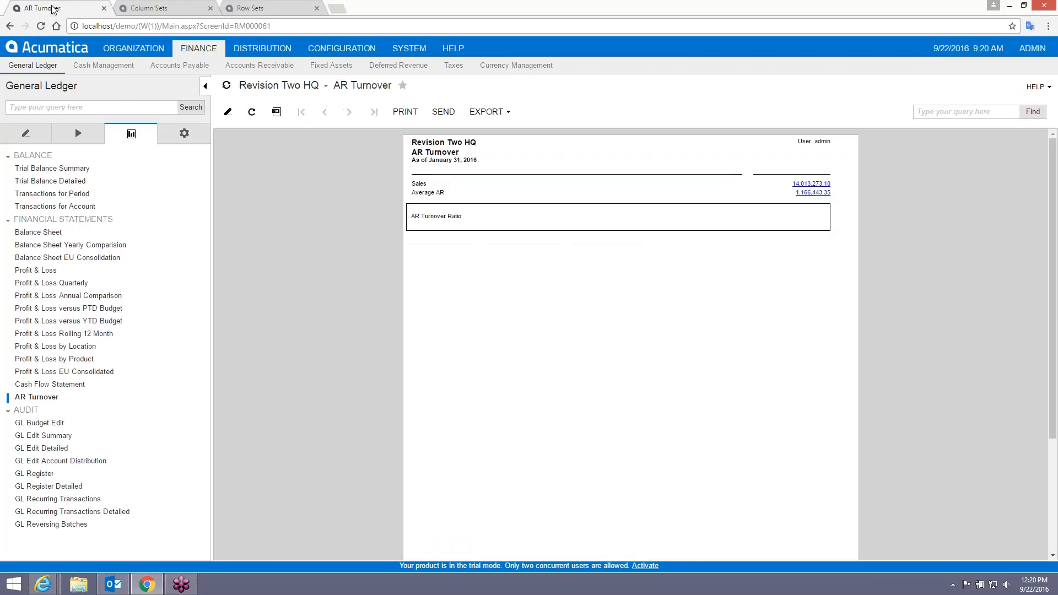
{"action": "left_click", "coordinate": [43, 397]}
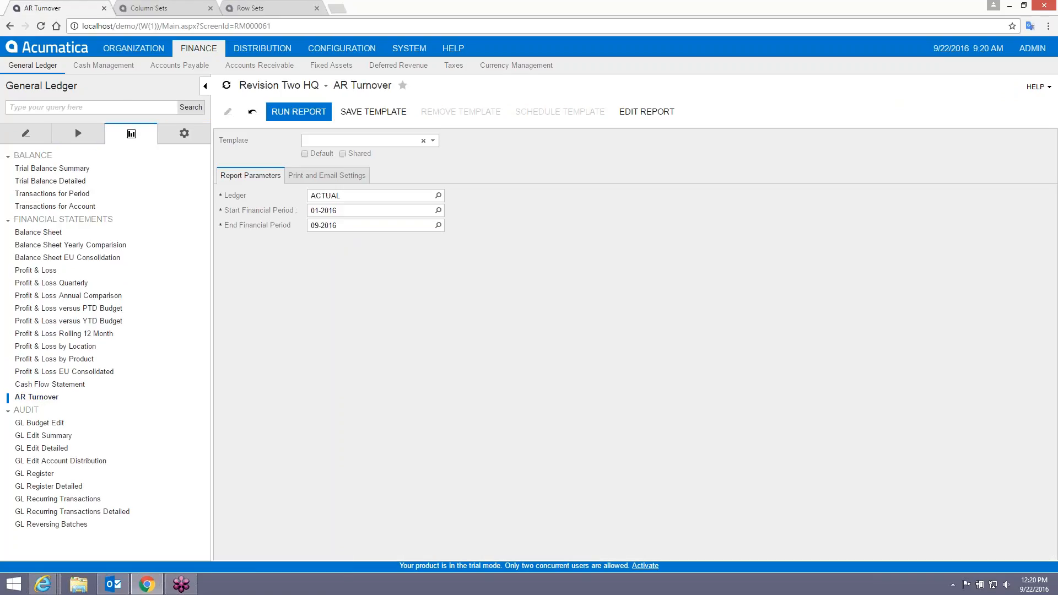
{"action": "left_click", "coordinate": [299, 112]}
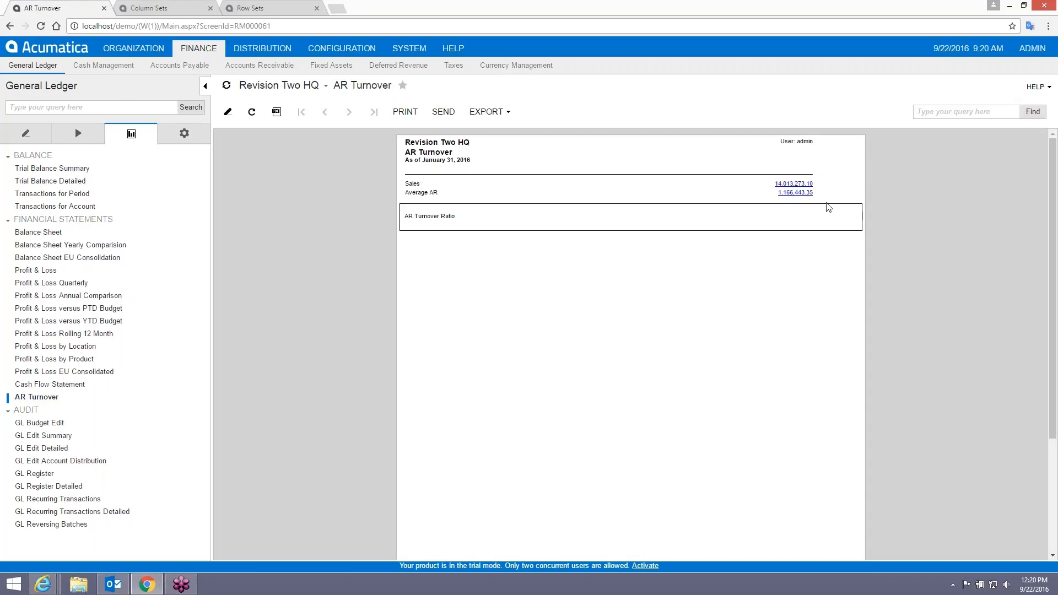
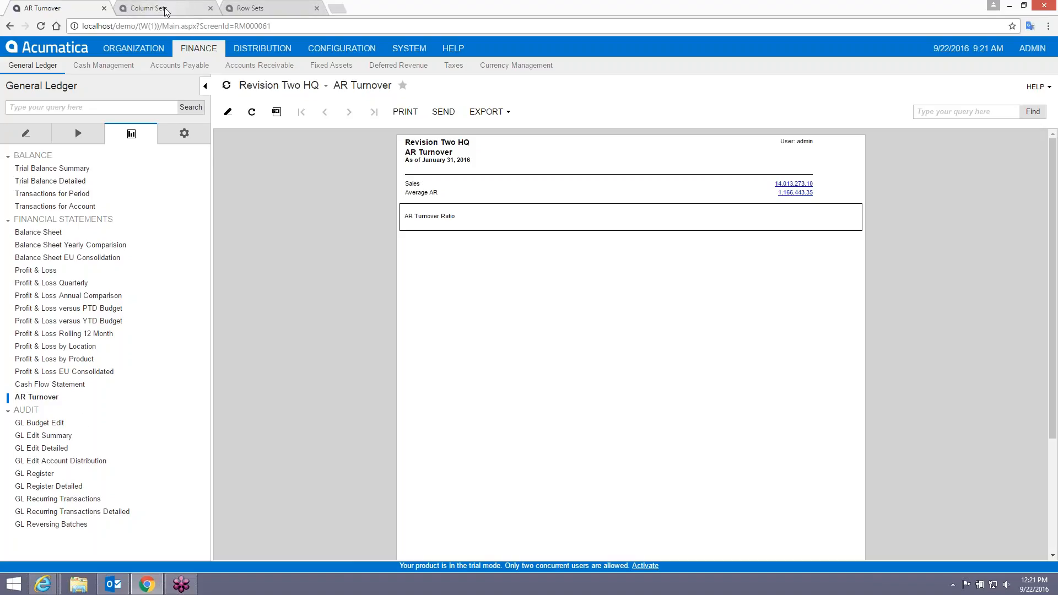
Show the ART row set grid and select row 0080, AR Turnover Ratio.
{"action": "left_click", "coordinate": [248, 9]}
{"action": "left_click", "coordinate": [413, 286]}
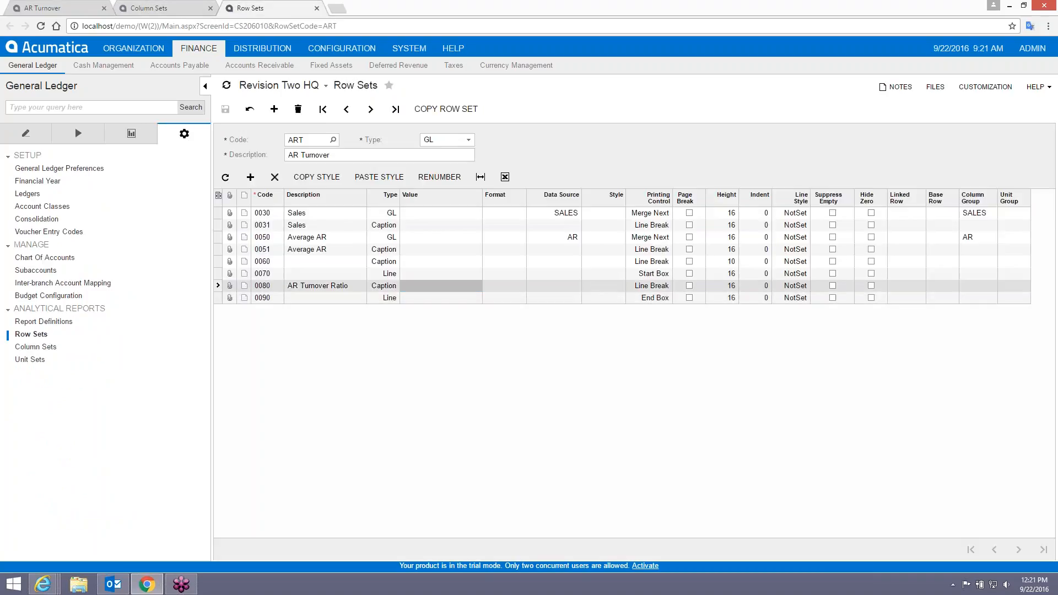
Start row 0080's Value formula with = and insert the Value function from Other functions.
{"action": "left_click", "coordinate": [418, 286]}
{"action": "left_click", "coordinate": [486, 286]}
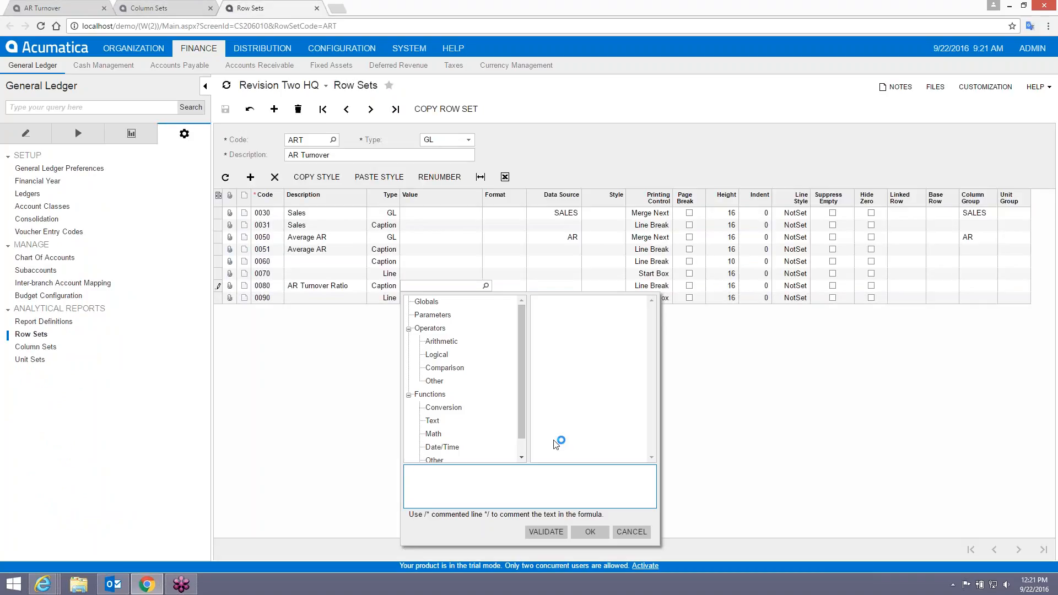
{"action": "type", "text": "="}
{"action": "scroll", "coordinate": [524, 451], "scroll_direction": "down", "scroll_amount": 1}
{"action": "left_click", "coordinate": [444, 456]}
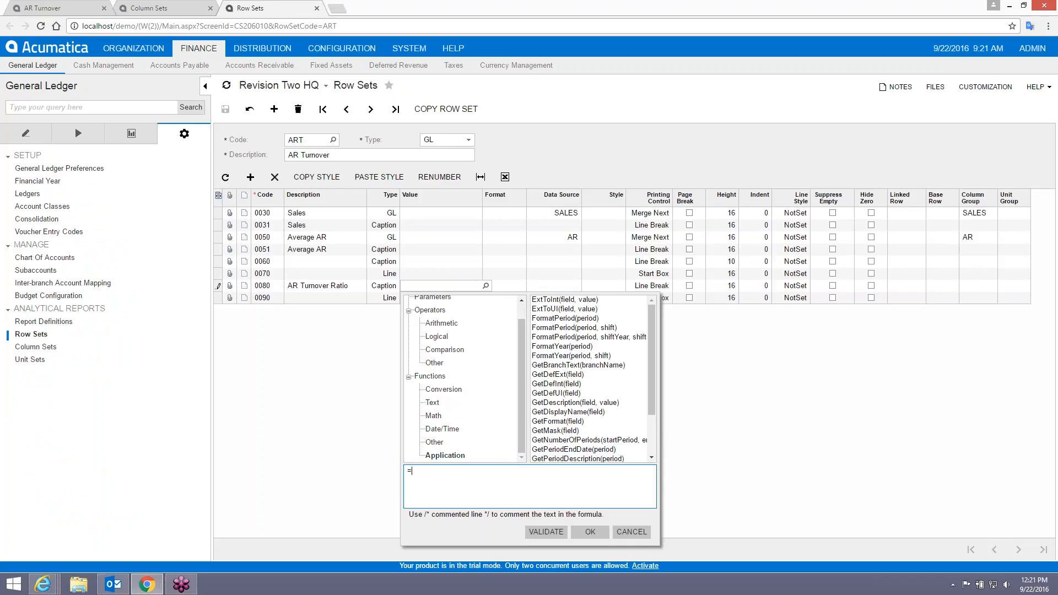
{"action": "left_click", "coordinate": [434, 443]}
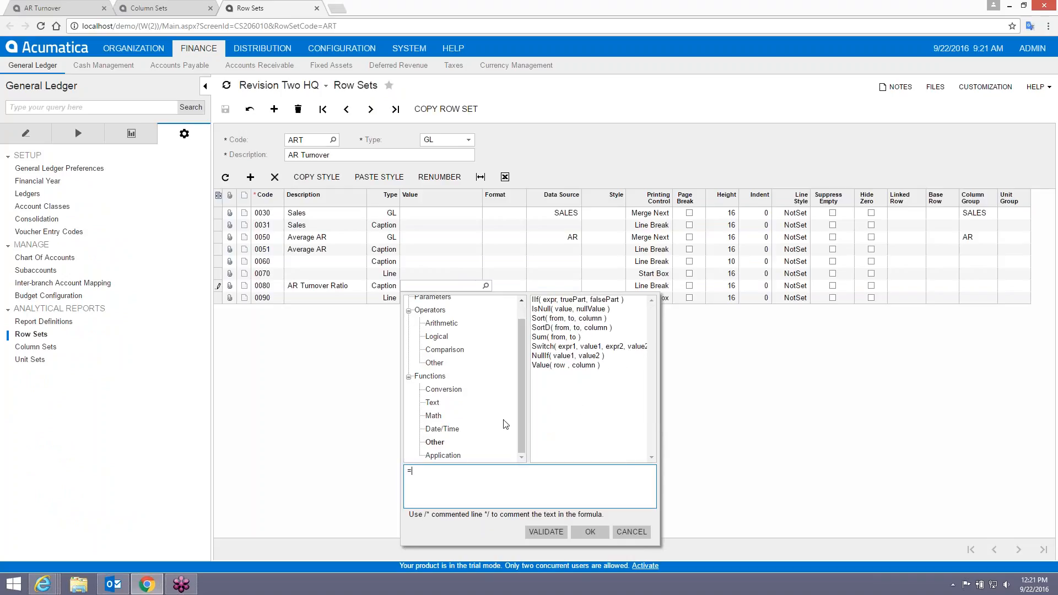
{"action": "double_click", "coordinate": [561, 365]}
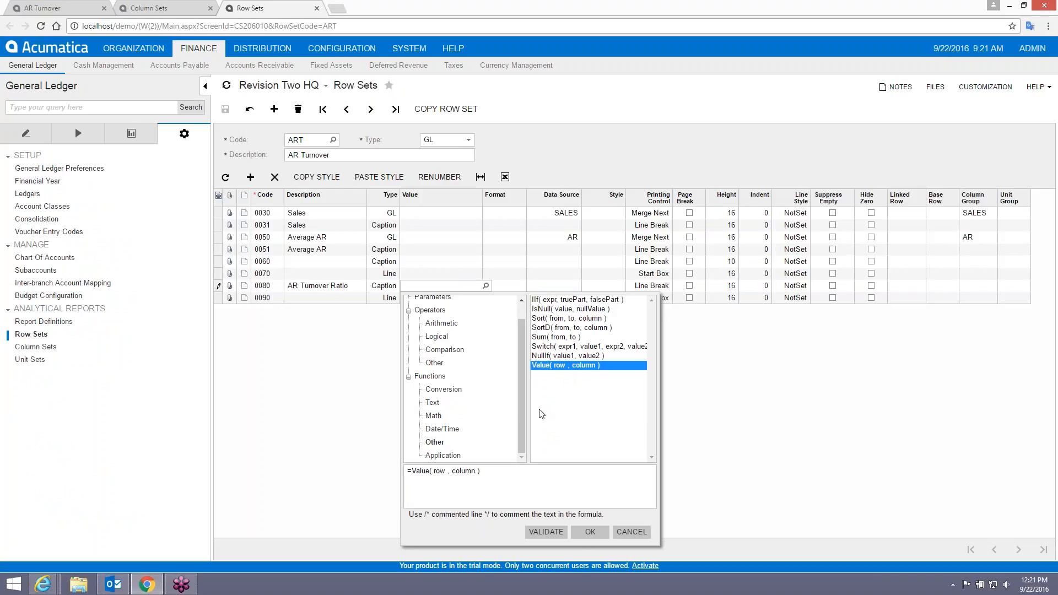
Fill Value's arguments with '0030' and 'B', validate, accept, and save the row set.
{"action": "double_click", "coordinate": [439, 471]}
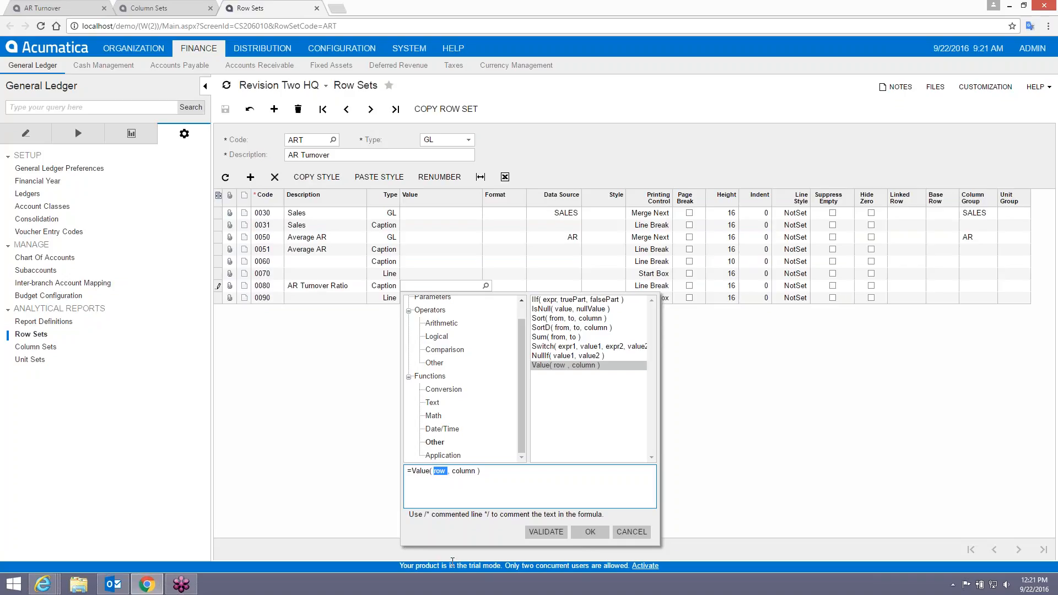
{"action": "type", "text": "@"}
{"action": "type", "text": "0030"}
{"action": "key", "text": "BackSpace"}
{"action": "key", "text": "BackSpace"}
{"action": "key", "text": "BackSpace"}
{"action": "key", "text": "BackSpace"}
{"action": "key", "text": "BackSpace"}
{"action": "type", "text": "'0030'"}
{"action": "key", "text": "Right"}
{"action": "key", "text": "shift+Right"}
{"action": "key", "text": "shift+Right"}
{"action": "key", "text": "shift+Right"}
{"action": "key", "text": "shift+Right"}
{"action": "key", "text": "shift+Right"}
{"action": "key", "text": "shift+Right"}
{"action": "type", "text": "'B'"}
{"action": "left_click", "coordinate": [559, 532]}
{"action": "left_click", "coordinate": [590, 532]}
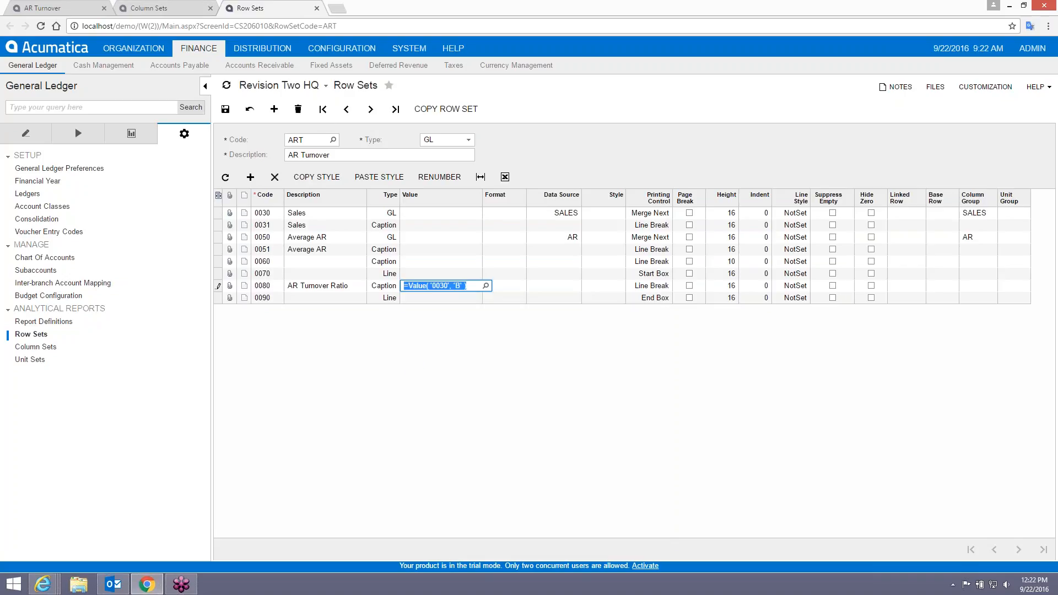
{"action": "left_click", "coordinate": [225, 109]}
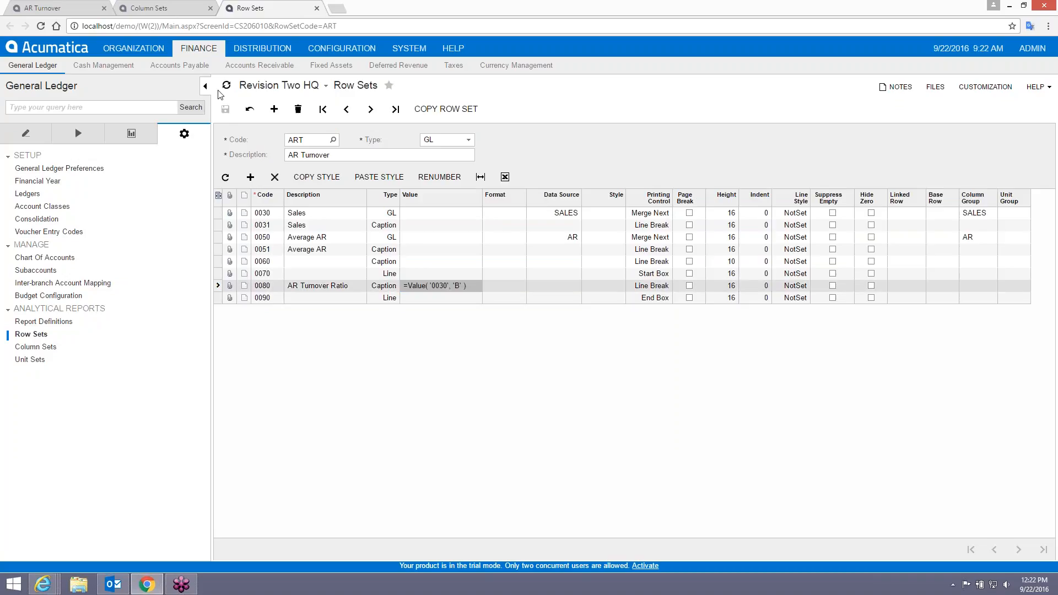
Extend the ratio formula with / Value('0050','C') to divide Sales by Average AR.
{"action": "left_click", "coordinate": [148, 8]}
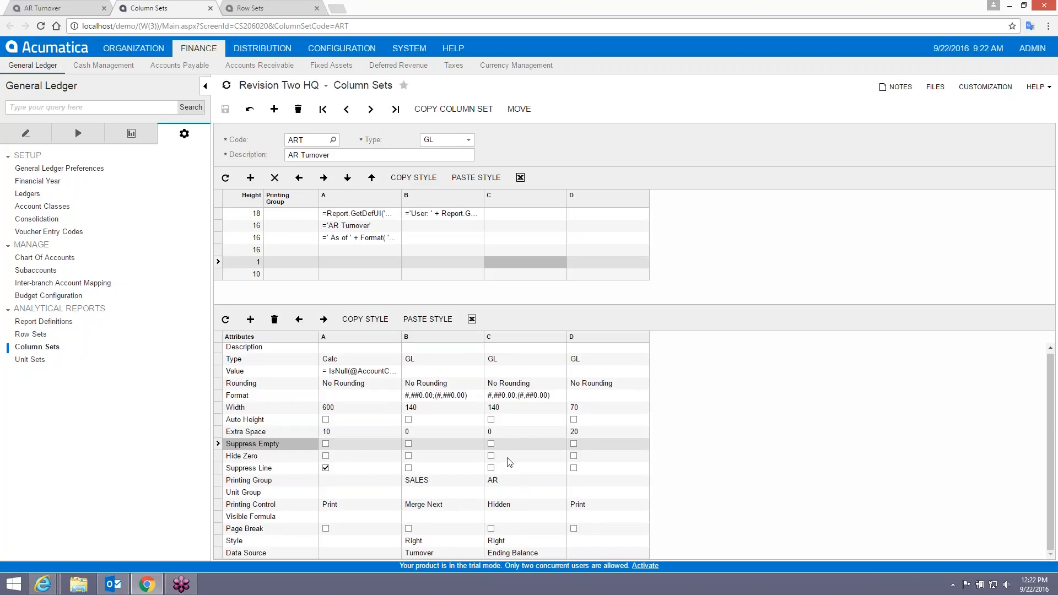
{"action": "left_click", "coordinate": [264, 9]}
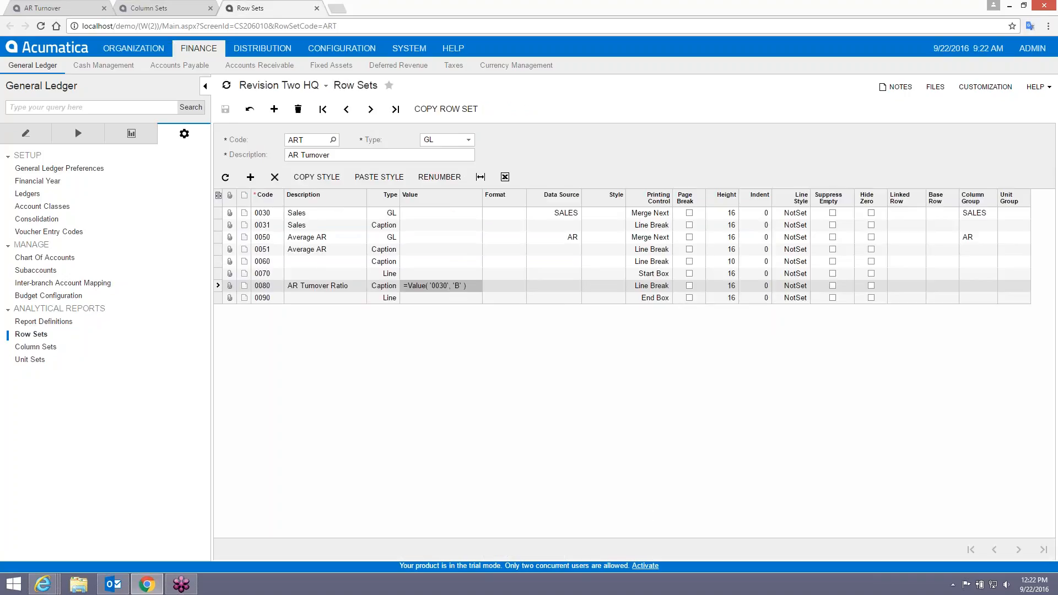
{"action": "left_click", "coordinate": [446, 286]}
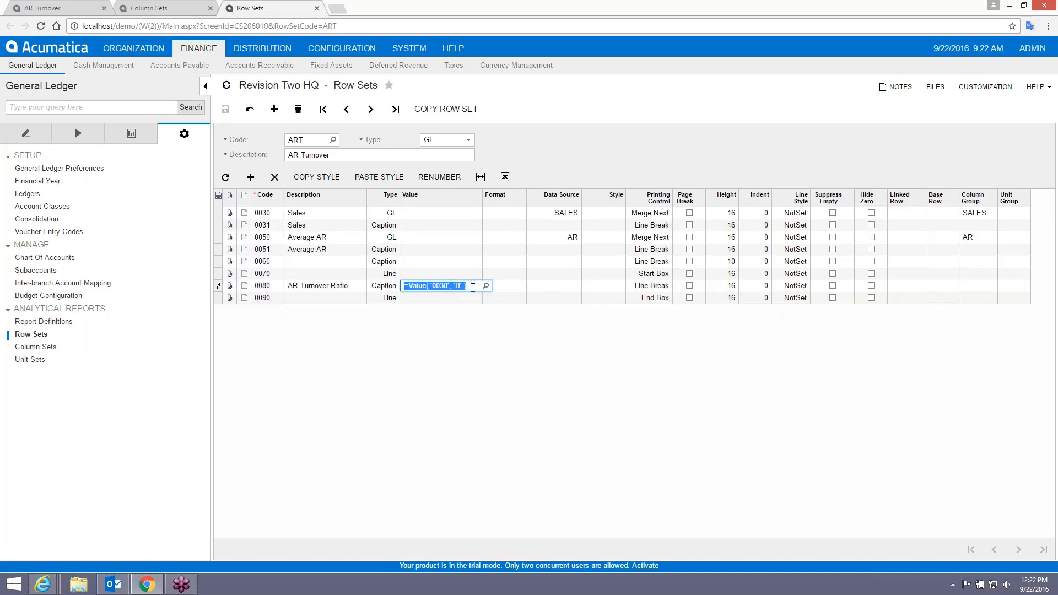
{"action": "left_click", "coordinate": [485, 285]}
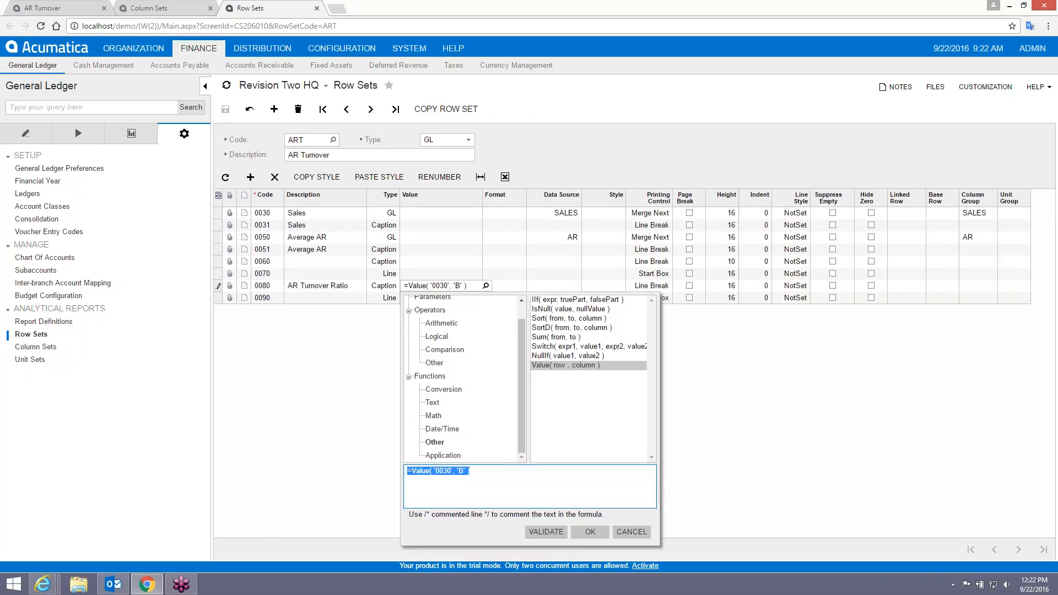
{"action": "left_click", "coordinate": [498, 472]}
{"action": "type", "text": "/ Value ('0050', 'C"}
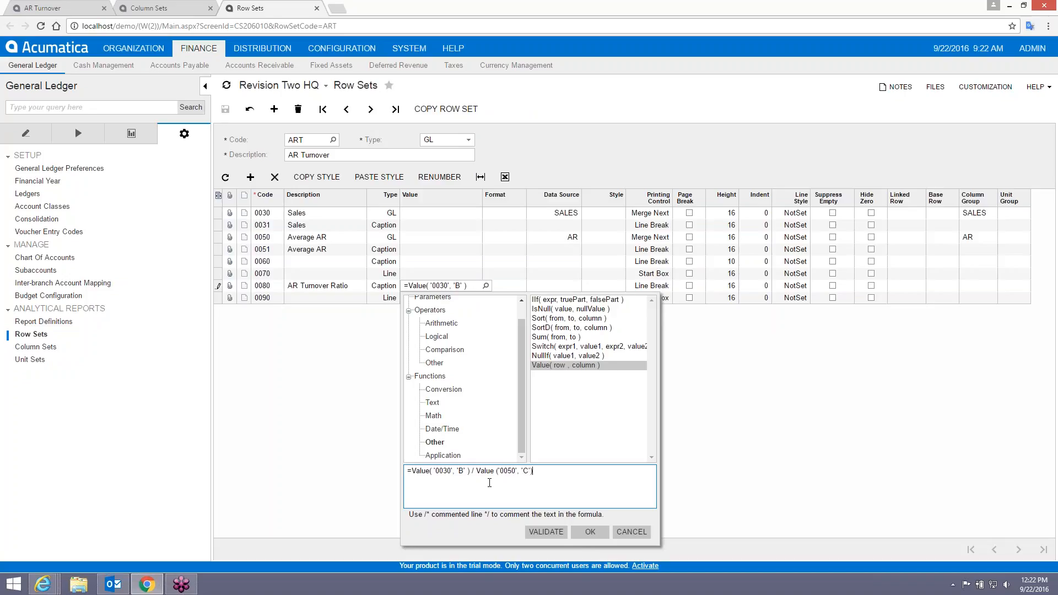
{"action": "left_click", "coordinate": [546, 531]}
{"action": "left_click", "coordinate": [590, 531]}
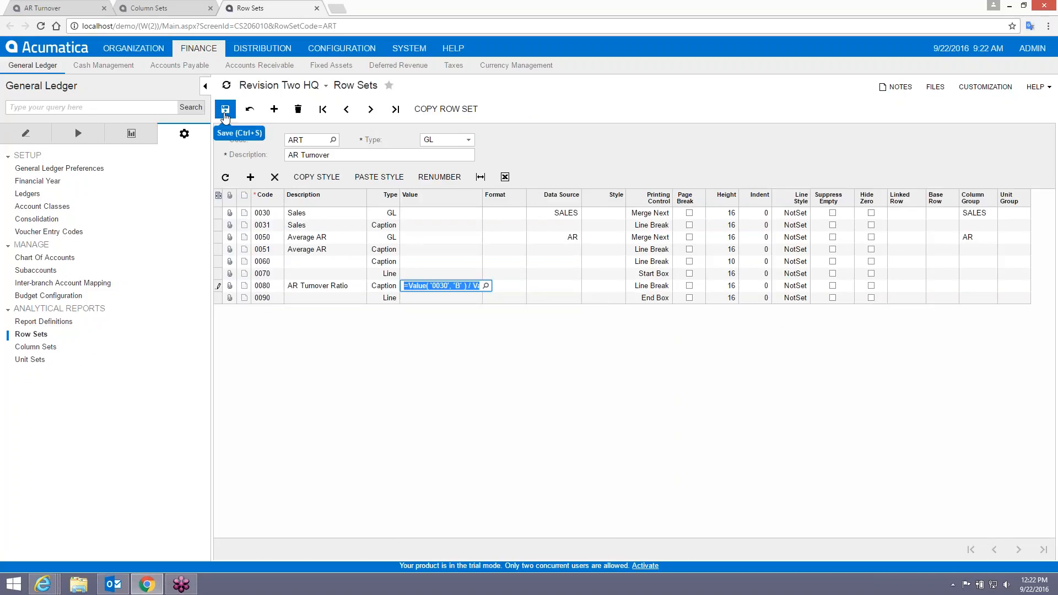
Set the AR Turnover Ratio row's number format to #,##0.0.
{"action": "left_click", "coordinate": [516, 286]}
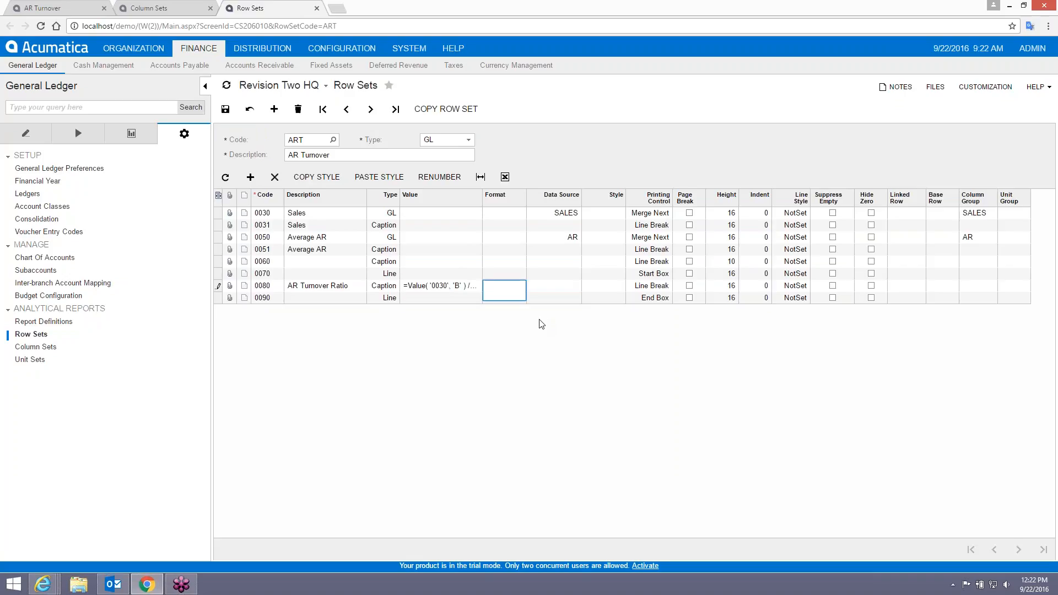
{"action": "type", "text": "#,##0.0"}
{"action": "key", "text": "Tab"}
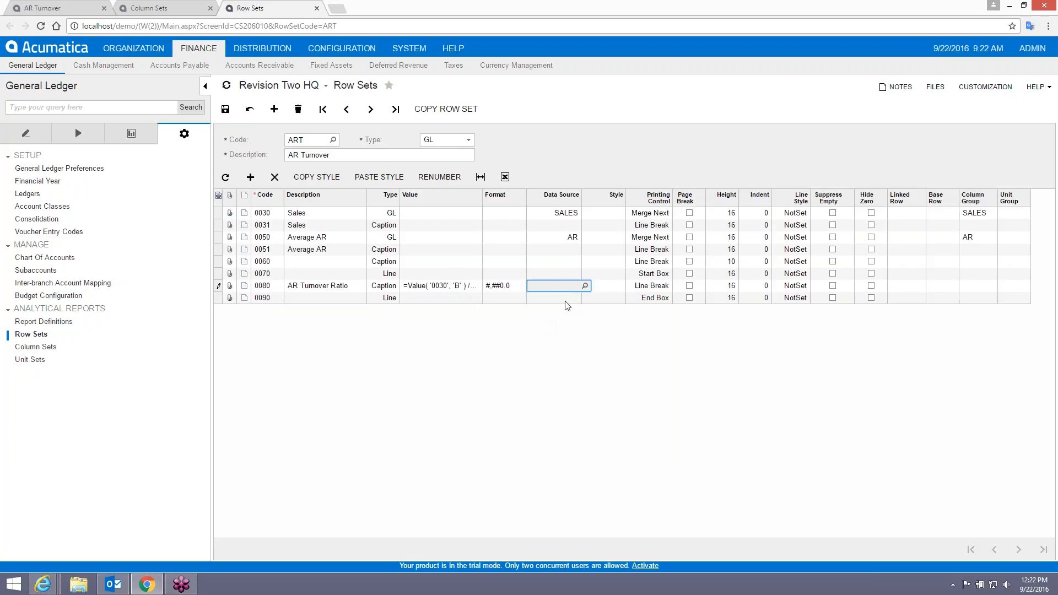
Make the ratio row's style Bold, save the row set, and return to the report.
{"action": "left_click", "coordinate": [621, 288]}
{"action": "left_click", "coordinate": [629, 286]}
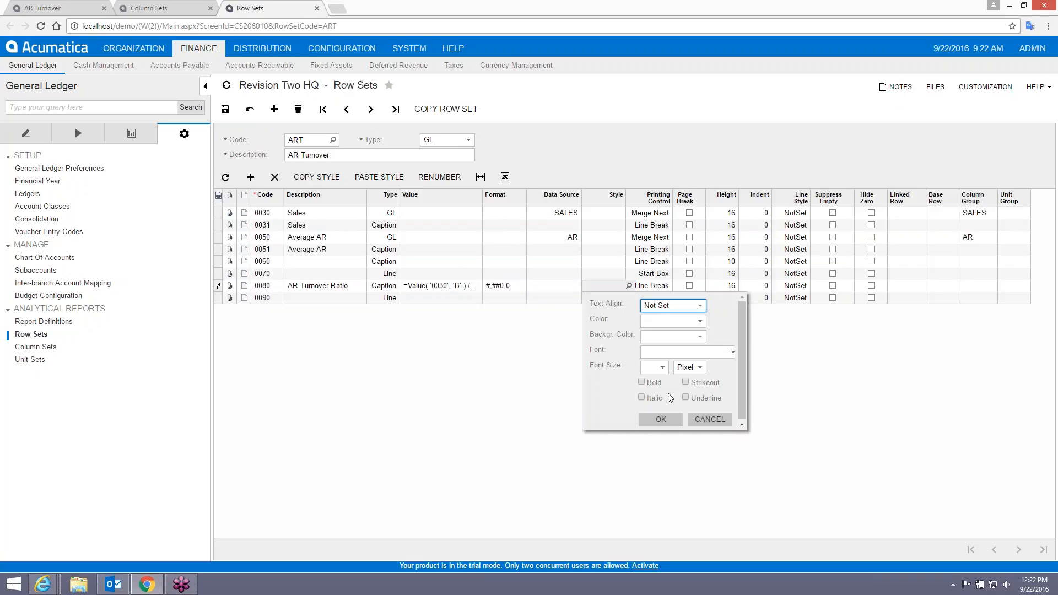
{"action": "left_click", "coordinate": [639, 380]}
{"action": "left_click", "coordinate": [641, 383]}
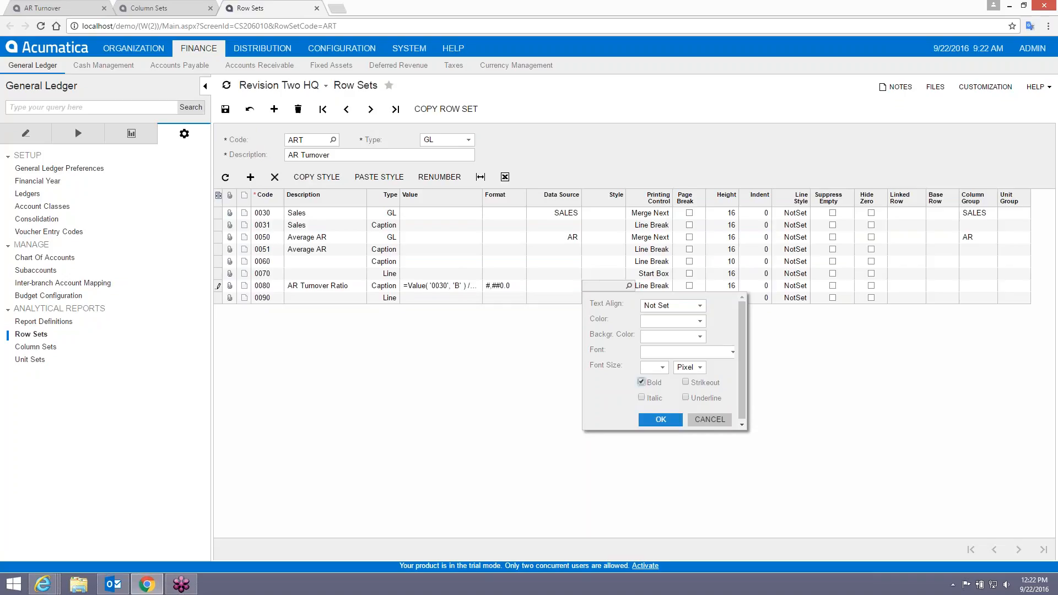
{"action": "left_click", "coordinate": [661, 419]}
{"action": "left_click", "coordinate": [226, 108]}
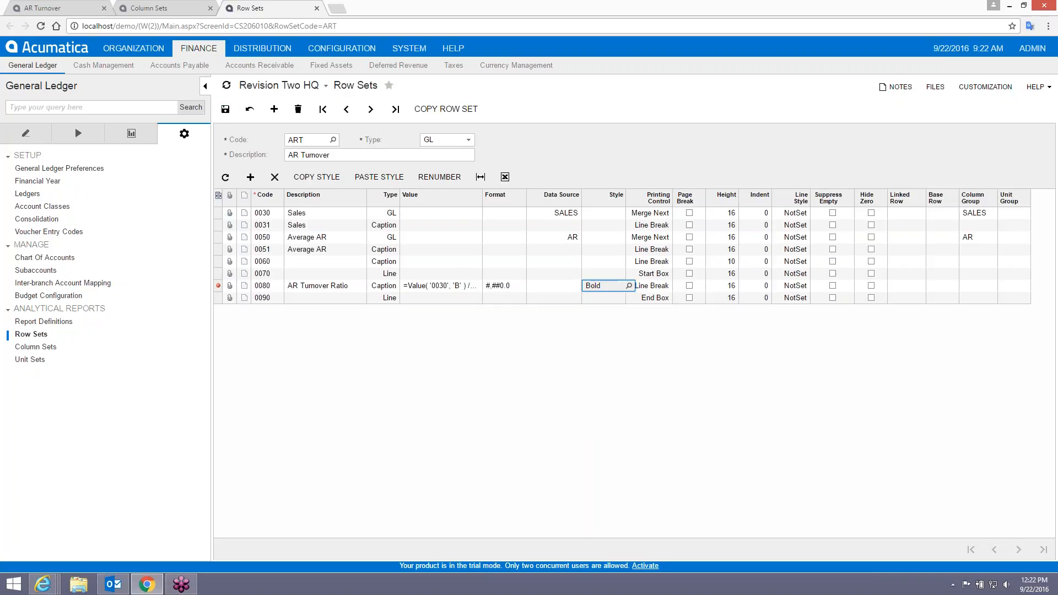
{"action": "left_click", "coordinate": [55, 7]}
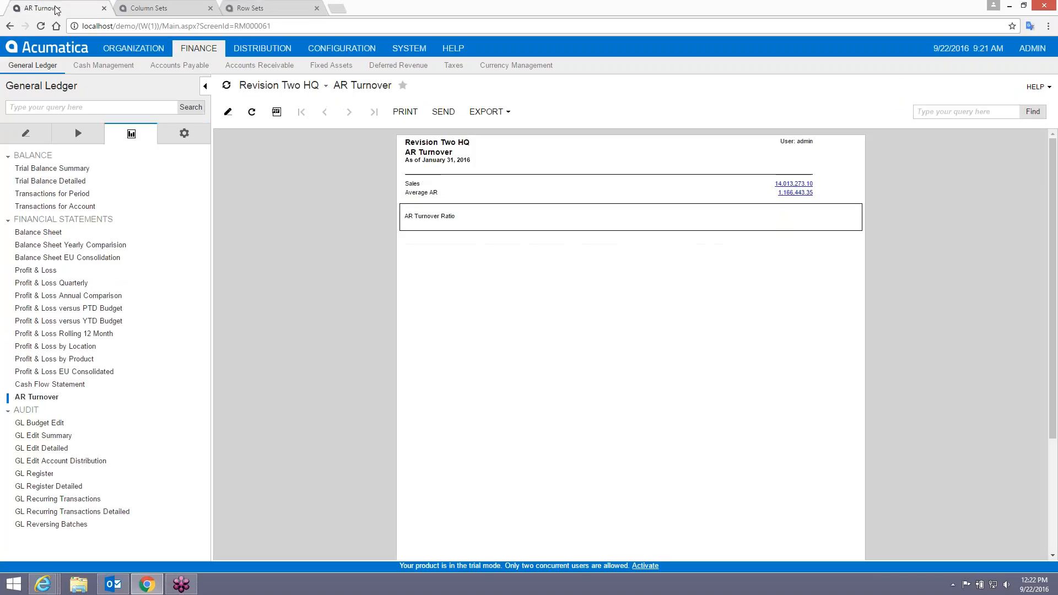
Rerun the report, then set row 0080's Column Group to SALES and save.
{"action": "left_click", "coordinate": [36, 397]}
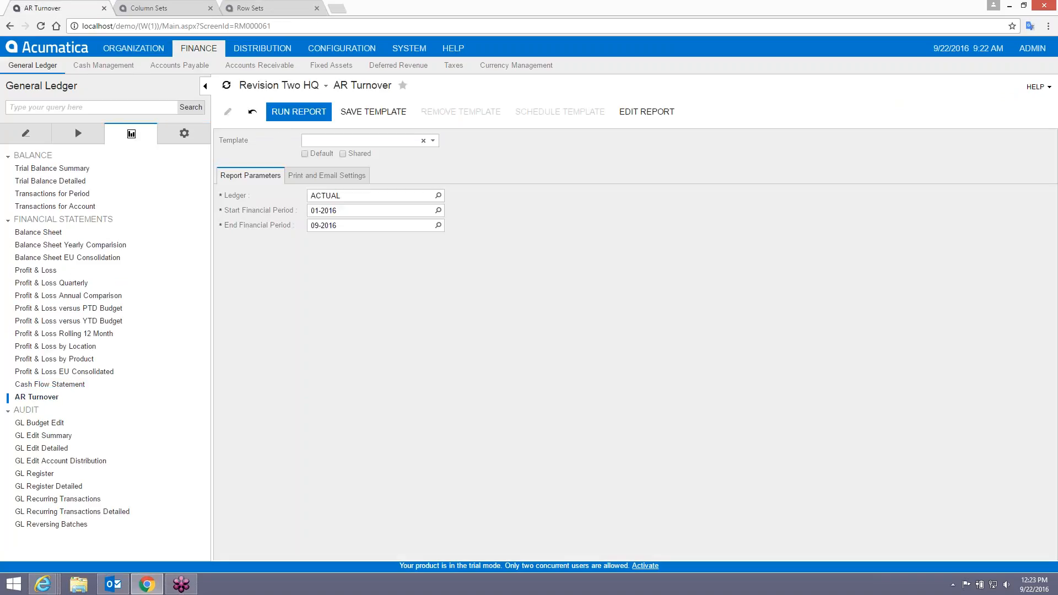
{"action": "left_click", "coordinate": [297, 112]}
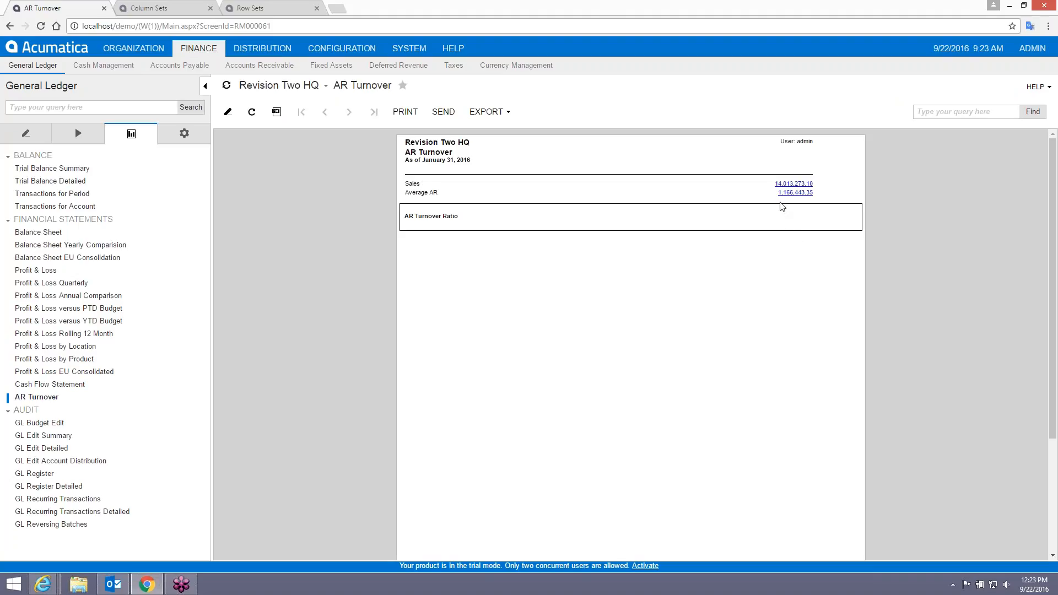
{"action": "left_click", "coordinate": [255, 8]}
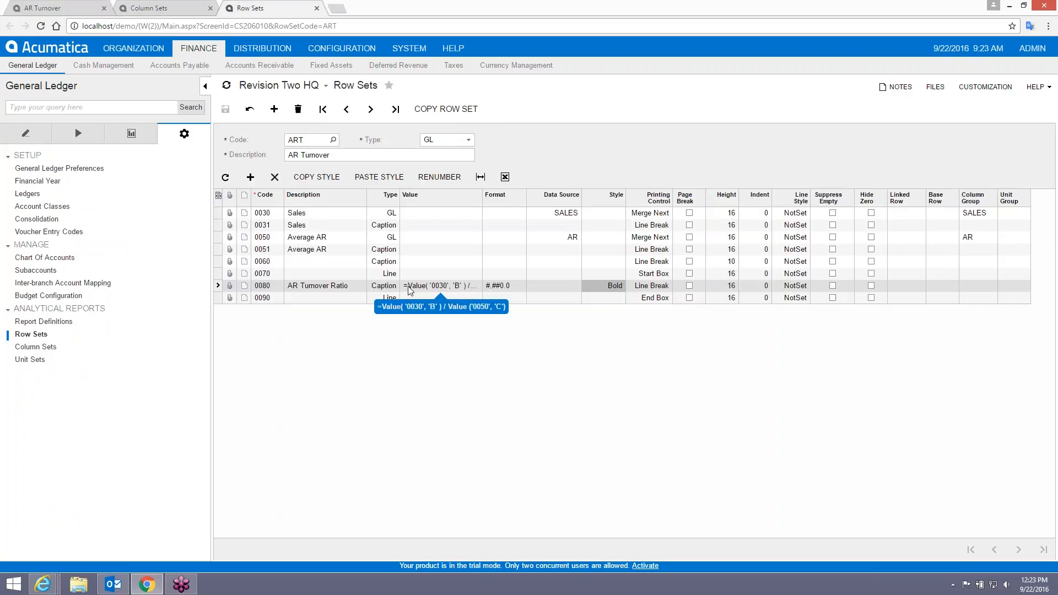
{"action": "left_click", "coordinate": [967, 287]}
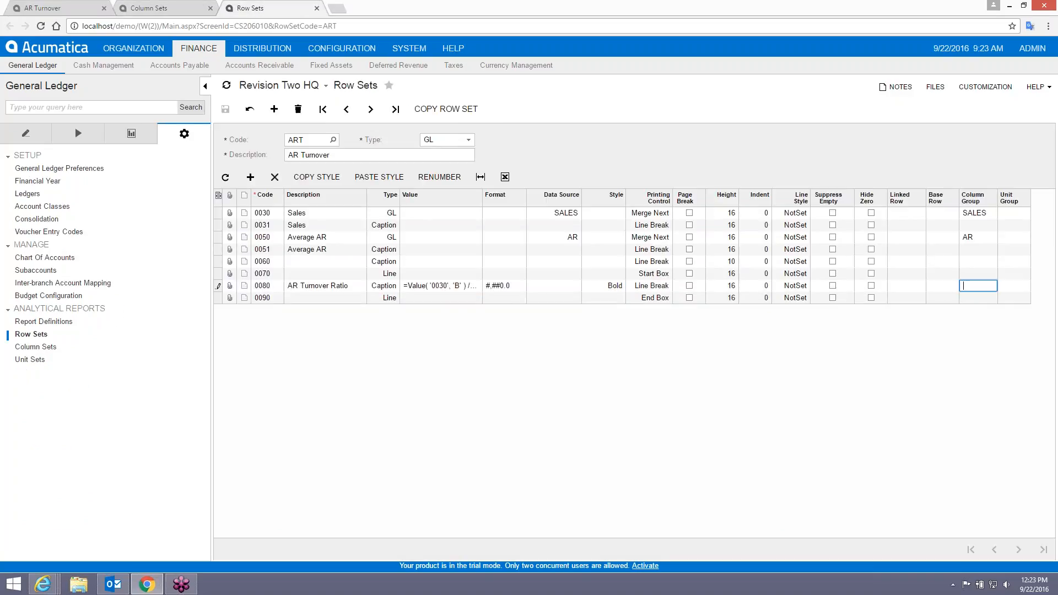
{"action": "type", "text": "SALES"}
{"action": "key", "text": "Tab"}
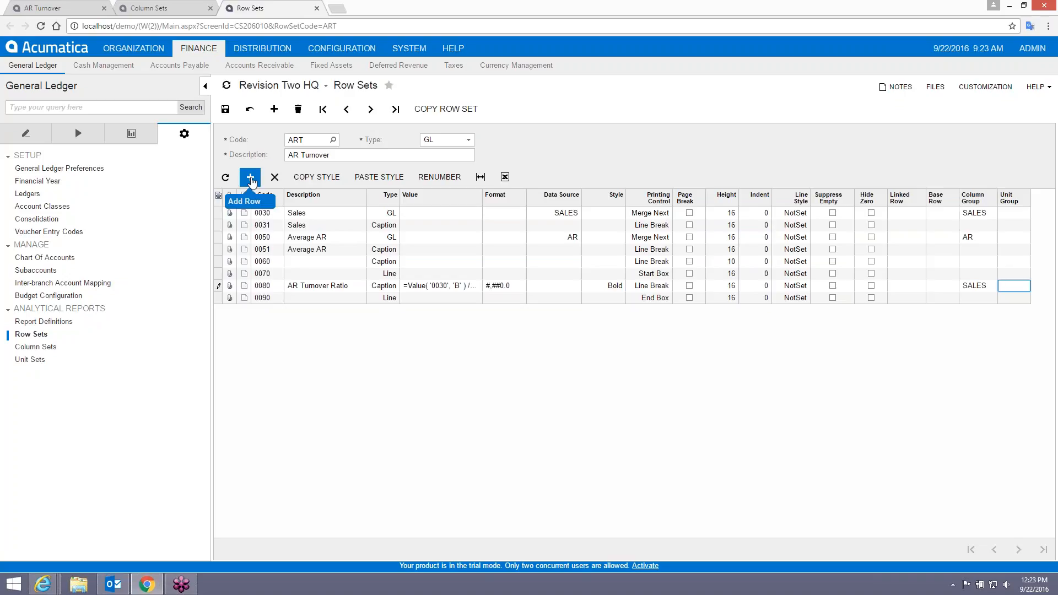
{"action": "left_click", "coordinate": [226, 108]}
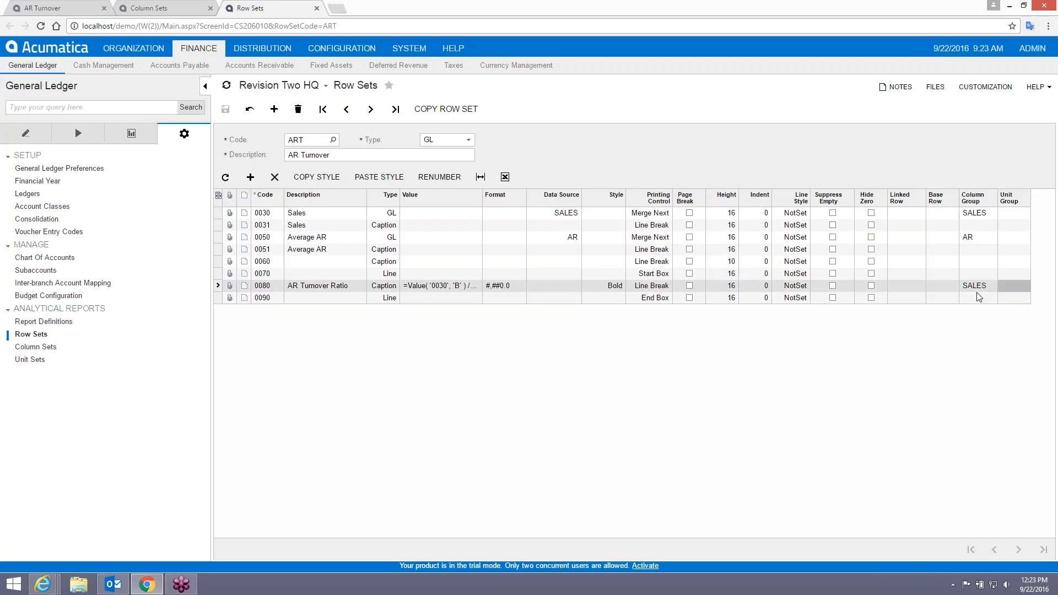
Copy the AR Turnover Ratio description, reload the report, and check the column set.
{"action": "left_click", "coordinate": [316, 292]}
{"action": "key", "text": "ctrl+c"}
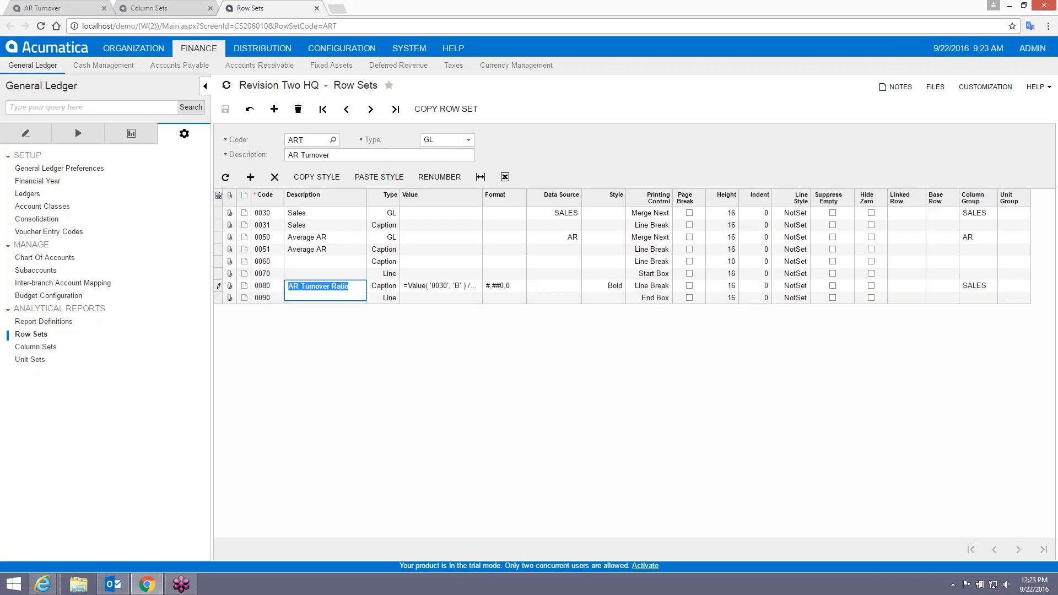
{"action": "left_click", "coordinate": [58, 10]}
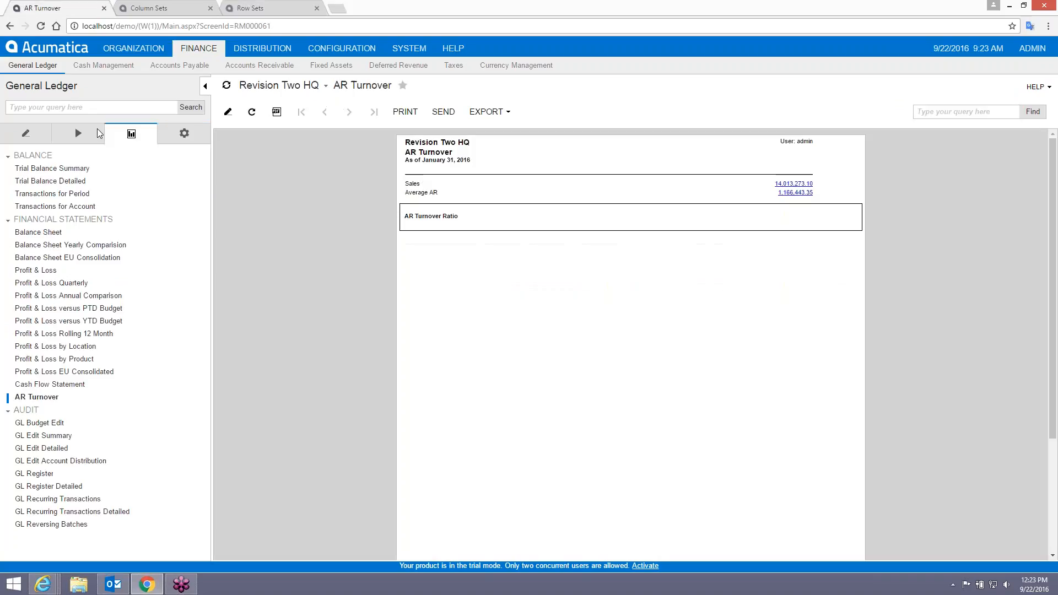
{"action": "left_click", "coordinate": [54, 397]}
{"action": "left_click", "coordinate": [148, 8]}
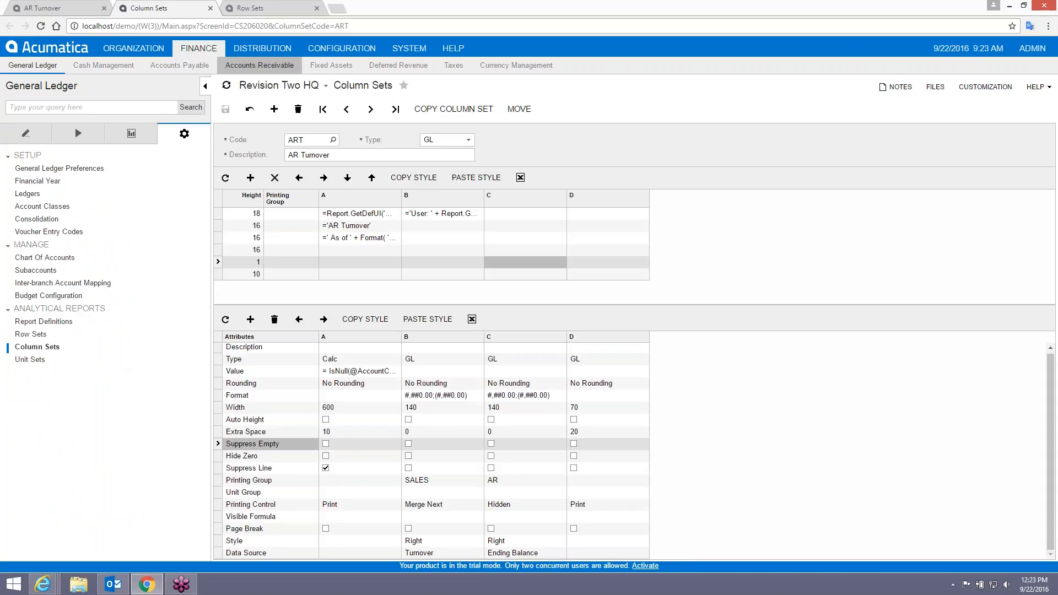
{"action": "left_click", "coordinate": [249, 8]}
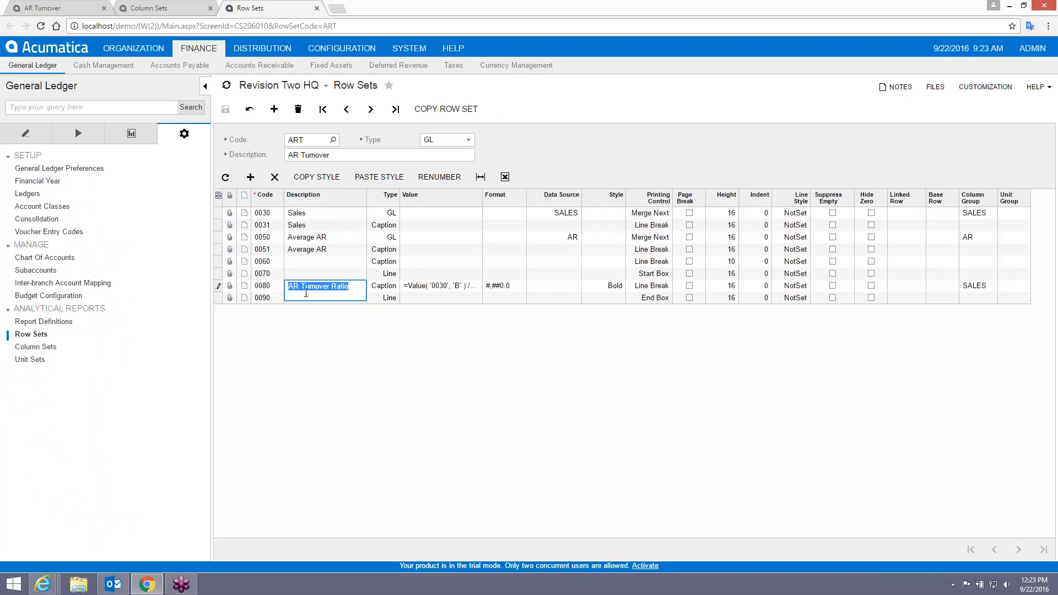
Add Caption row 0081 with the AR Turnover Ratio description and save.
{"action": "left_click", "coordinate": [250, 177]}
{"action": "type", "text": "0081"}
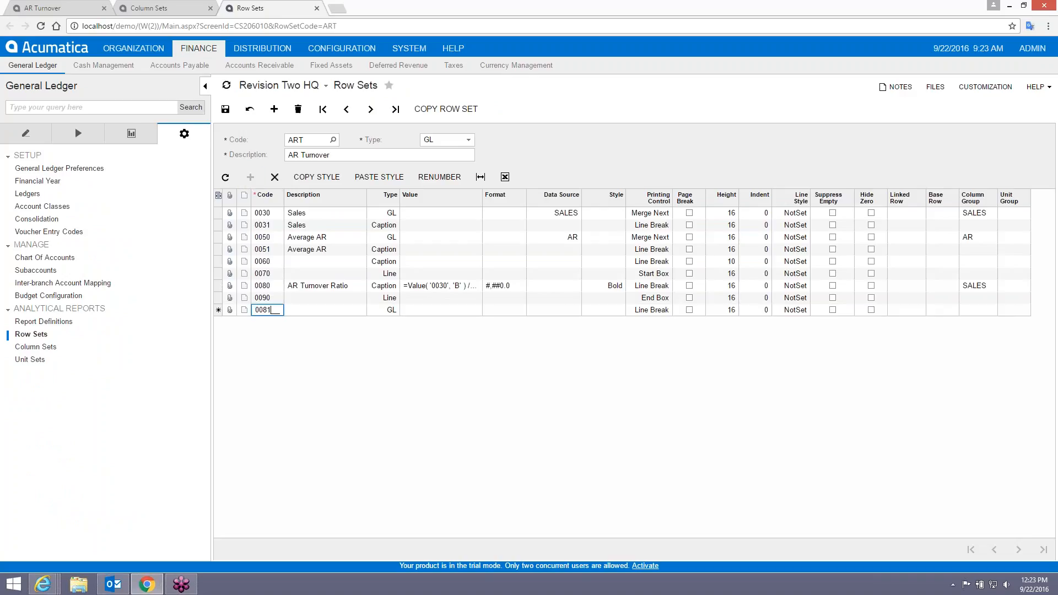
{"action": "key", "text": "Tab"}
{"action": "key", "text": "ctrl+v"}
{"action": "key", "text": "Tab"}
{"action": "key", "text": "c"}
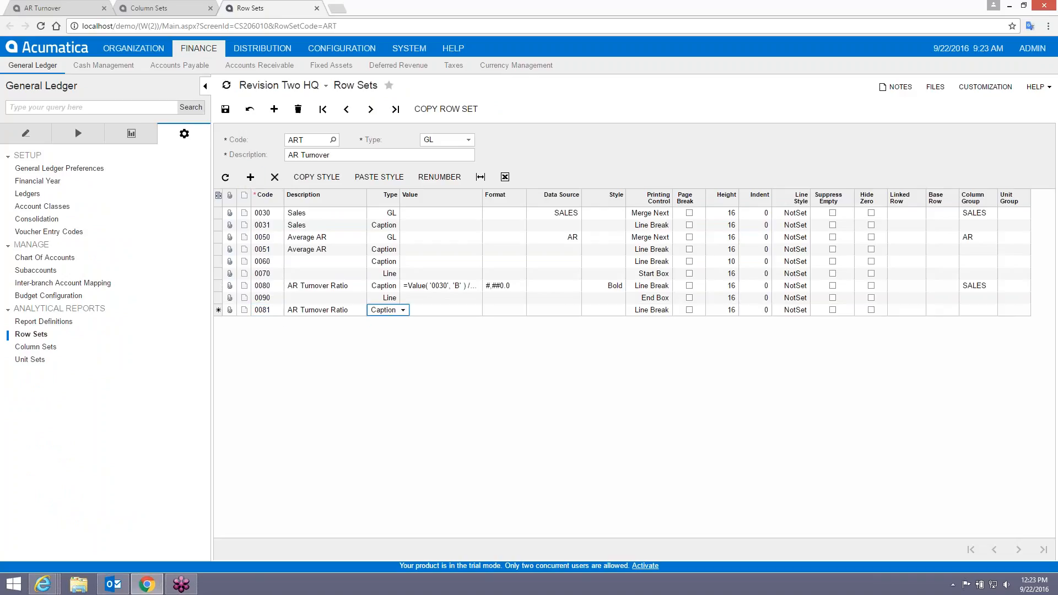
{"action": "key", "text": "Tab"}
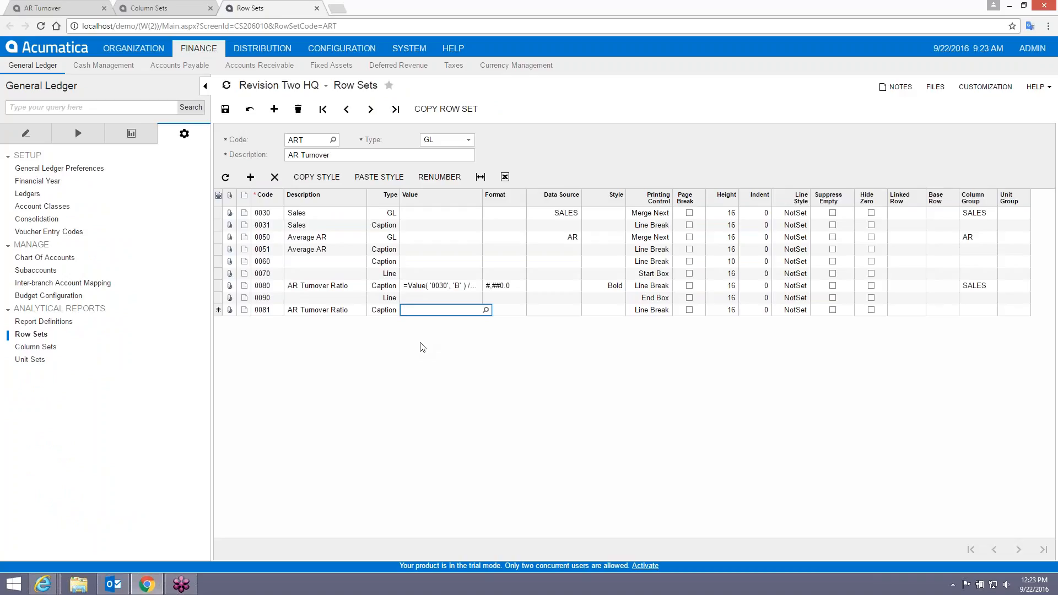
{"action": "left_click", "coordinate": [226, 109]}
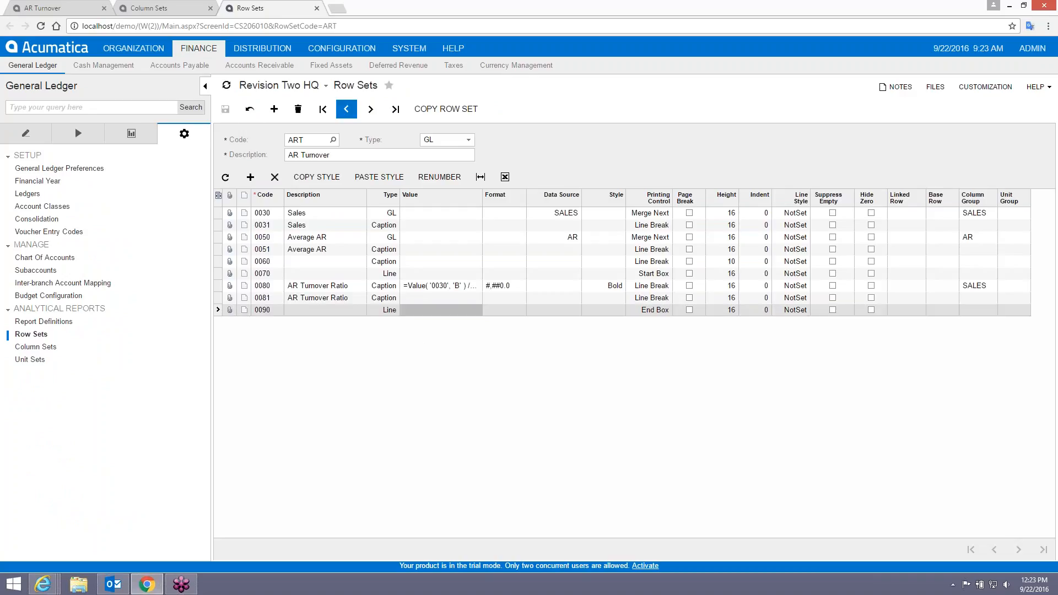
Set row 0080 to Merge Next and row 0081 to Bold, then save the row set.
{"action": "left_click", "coordinate": [644, 286]}
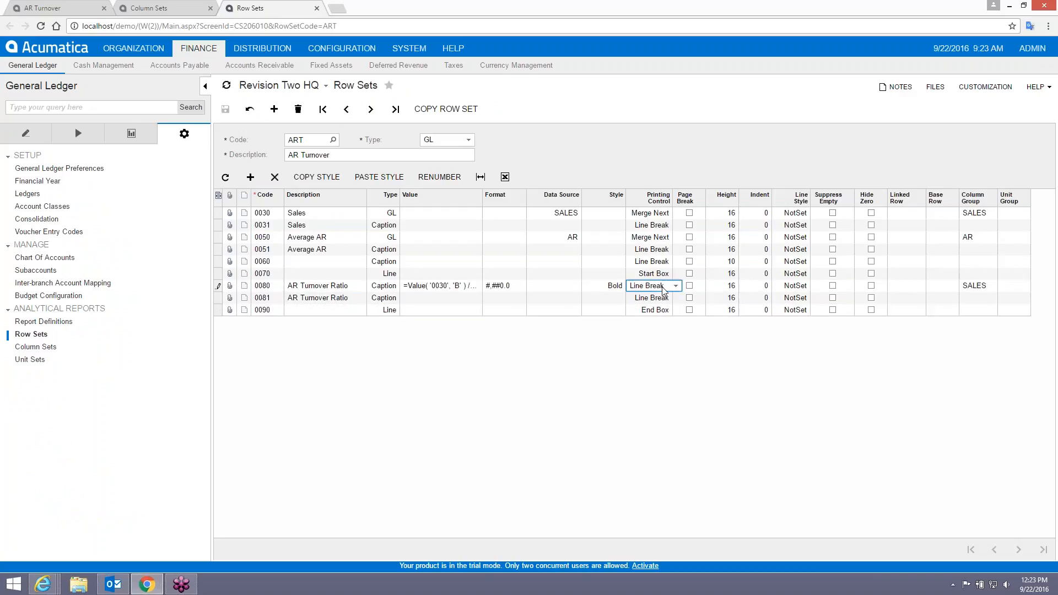
{"action": "left_click", "coordinate": [675, 286]}
{"action": "left_click", "coordinate": [650, 309]}
{"action": "left_click", "coordinate": [615, 299]}
{"action": "left_click", "coordinate": [628, 298]}
{"action": "left_click", "coordinate": [638, 390]}
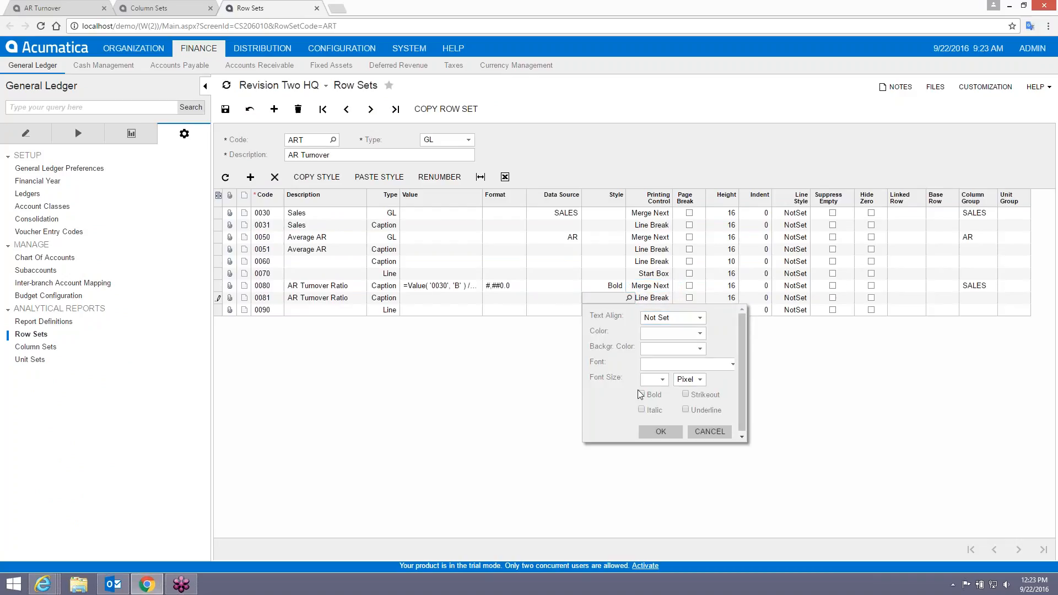
{"action": "left_click", "coordinate": [661, 432]}
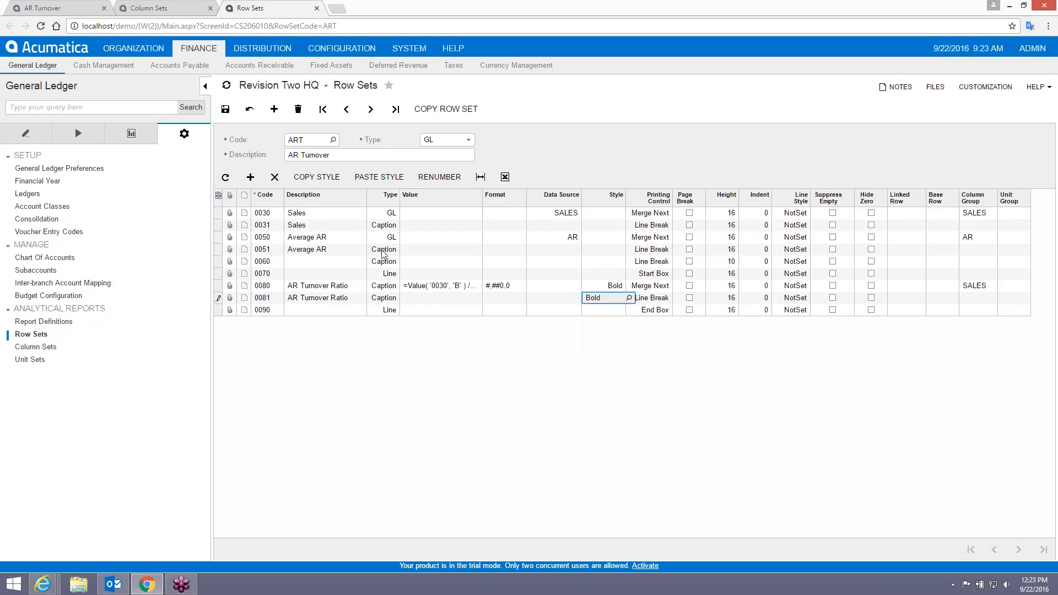
{"action": "left_click", "coordinate": [225, 108]}
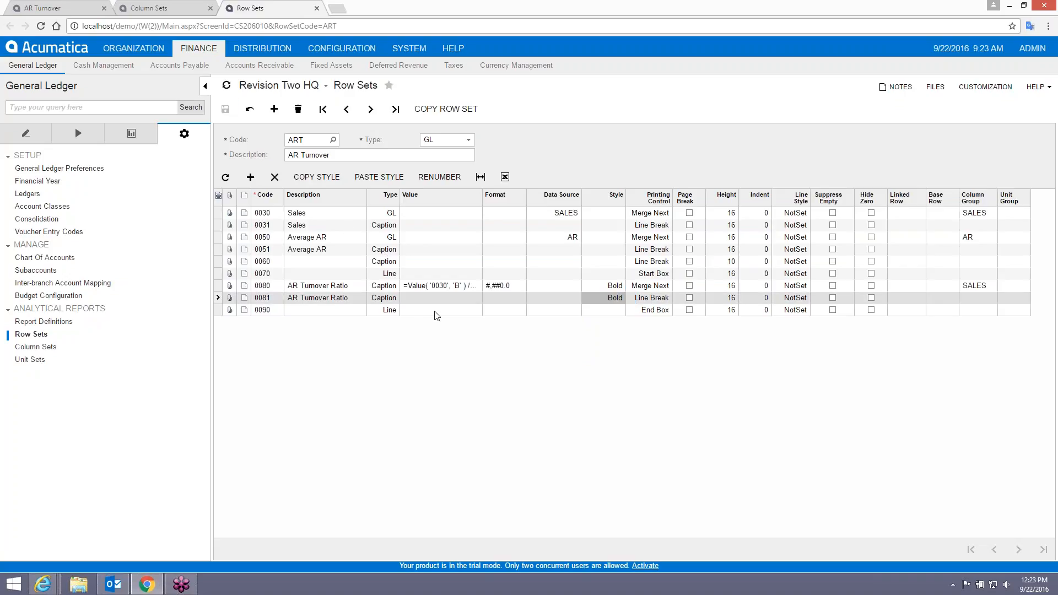
{"action": "left_click", "coordinate": [452, 289]}
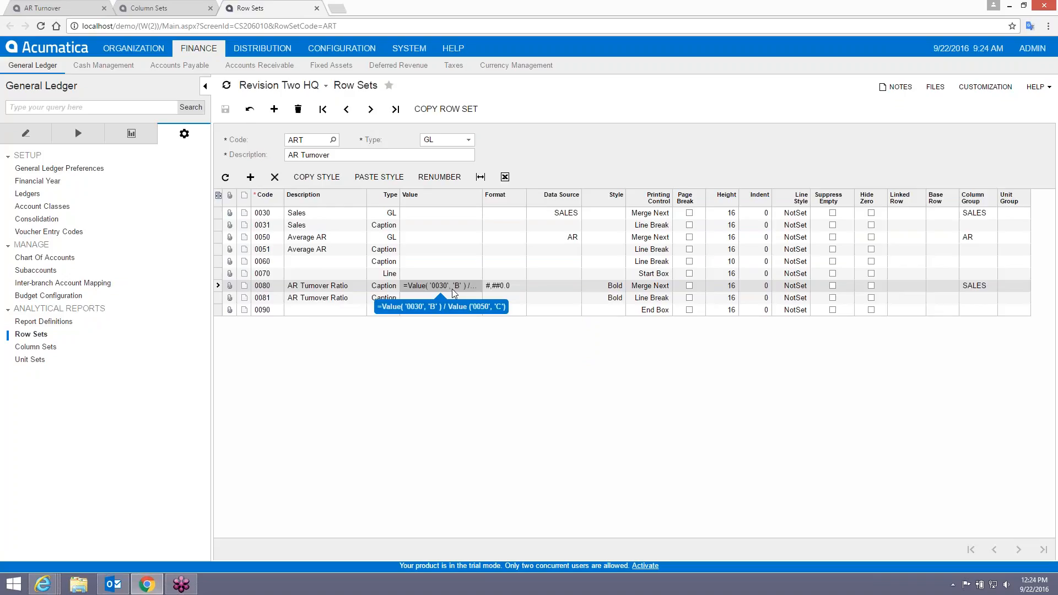
{"action": "left_click", "coordinate": [44, 9]}
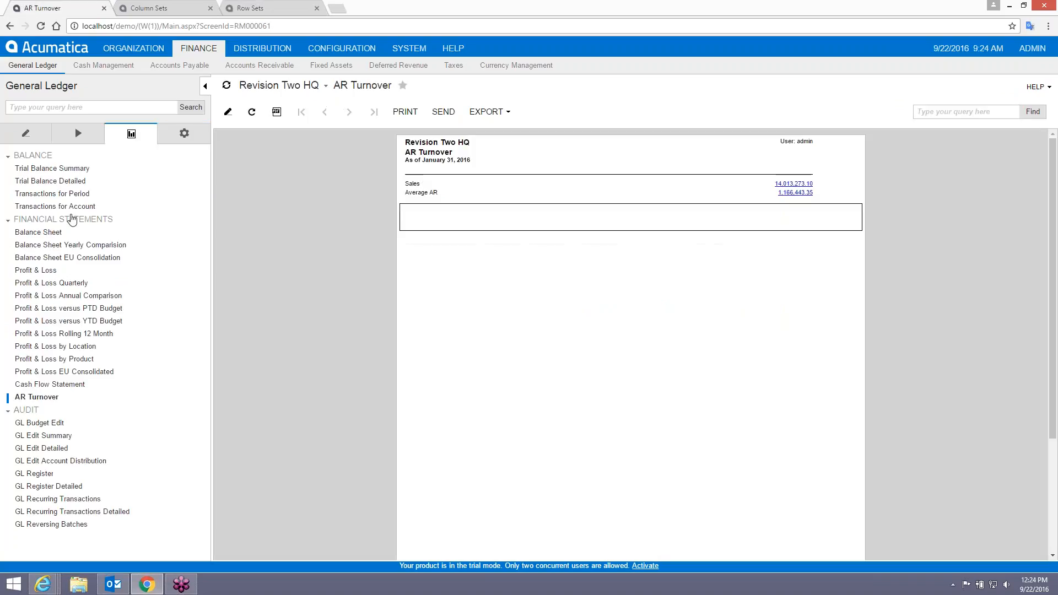
Rerun the AR Turnover report, then view the ART column set and return to the row set.
{"action": "left_click", "coordinate": [37, 397]}
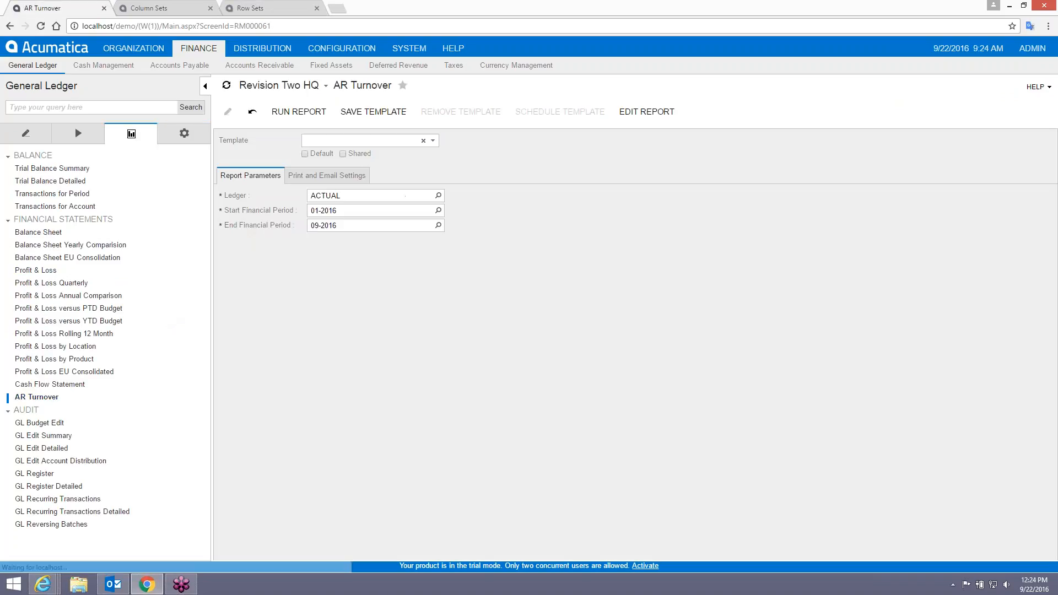
{"action": "left_click", "coordinate": [298, 112]}
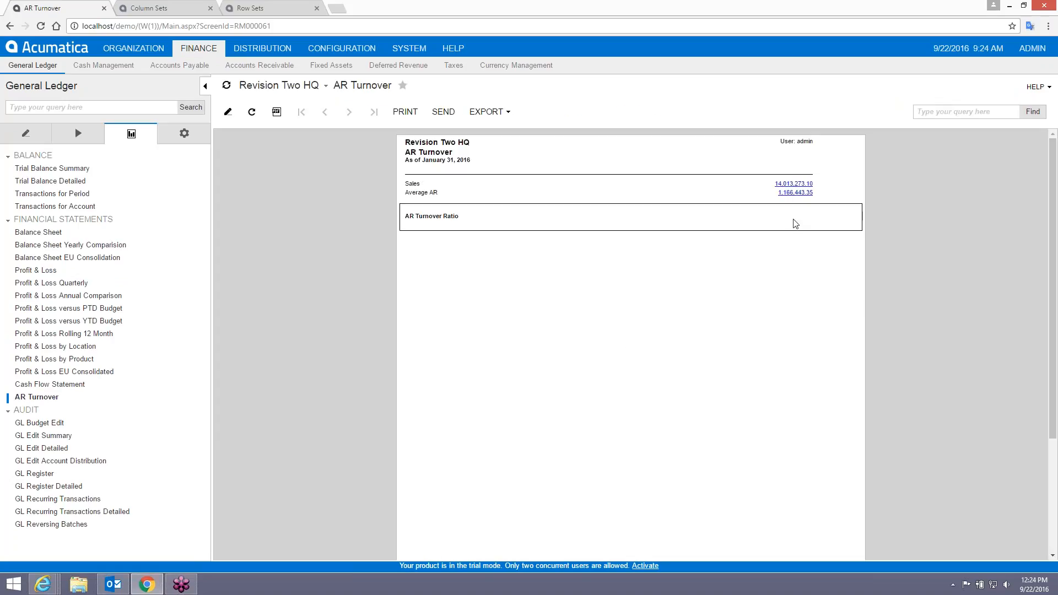
{"action": "left_click", "coordinate": [187, 11]}
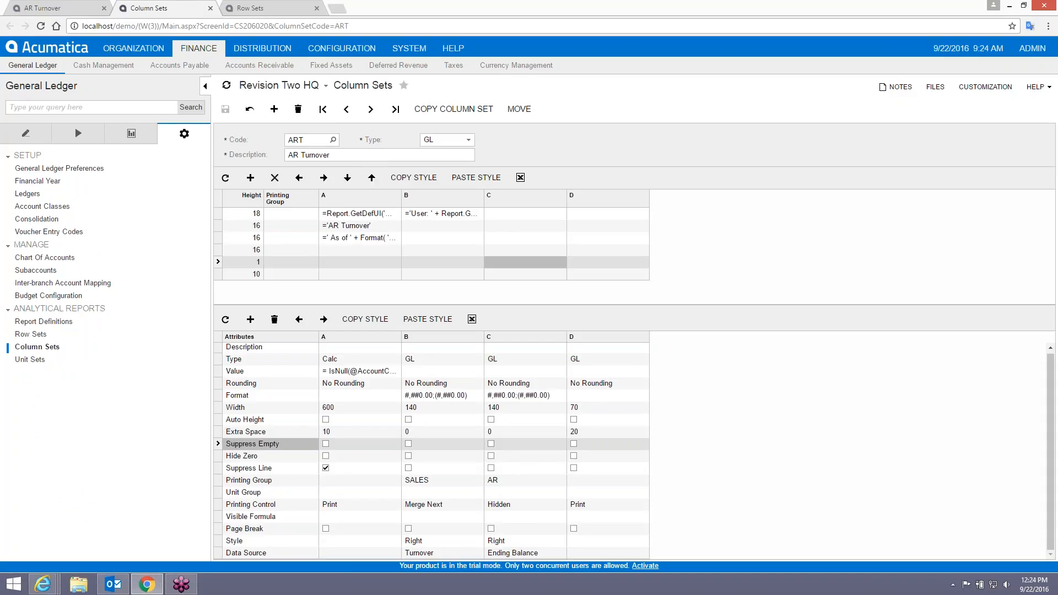
{"action": "left_click", "coordinate": [253, 9]}
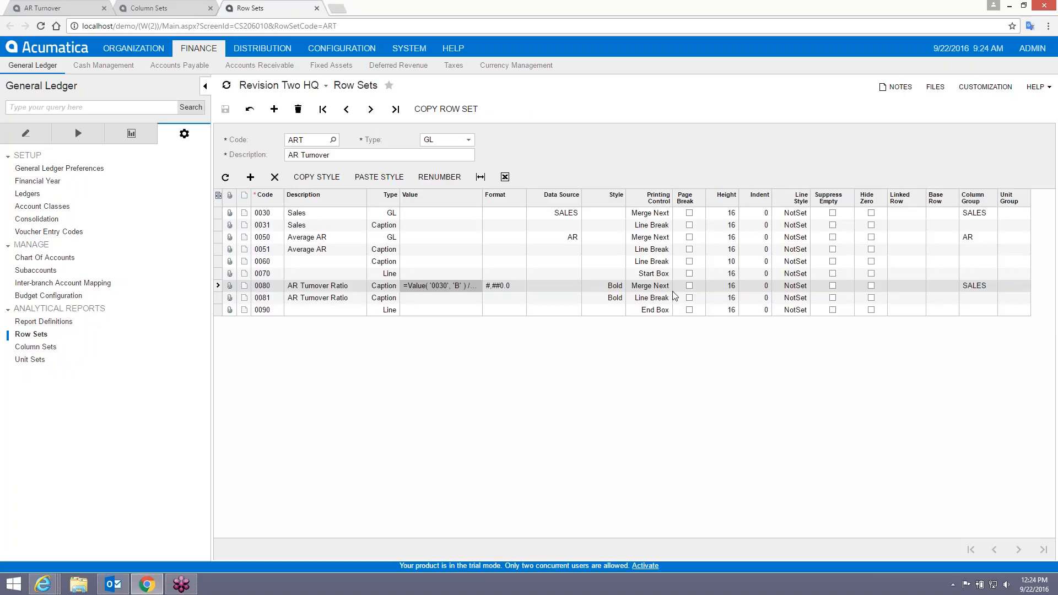
Review row 0080's formula, then change row 0080's type from Caption to Total.
{"action": "left_click", "coordinate": [464, 285]}
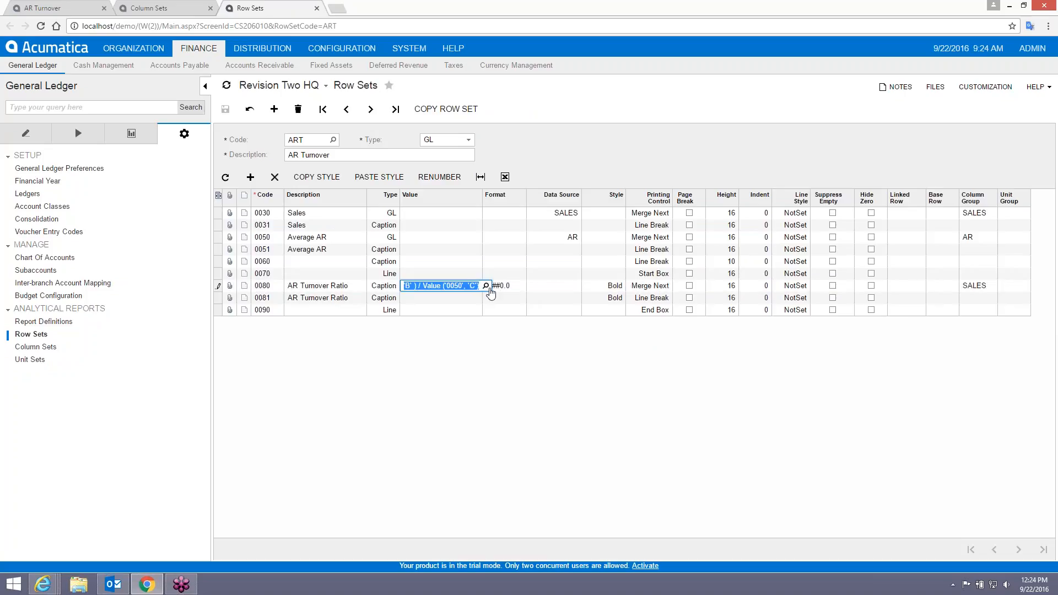
{"action": "left_click", "coordinate": [486, 286]}
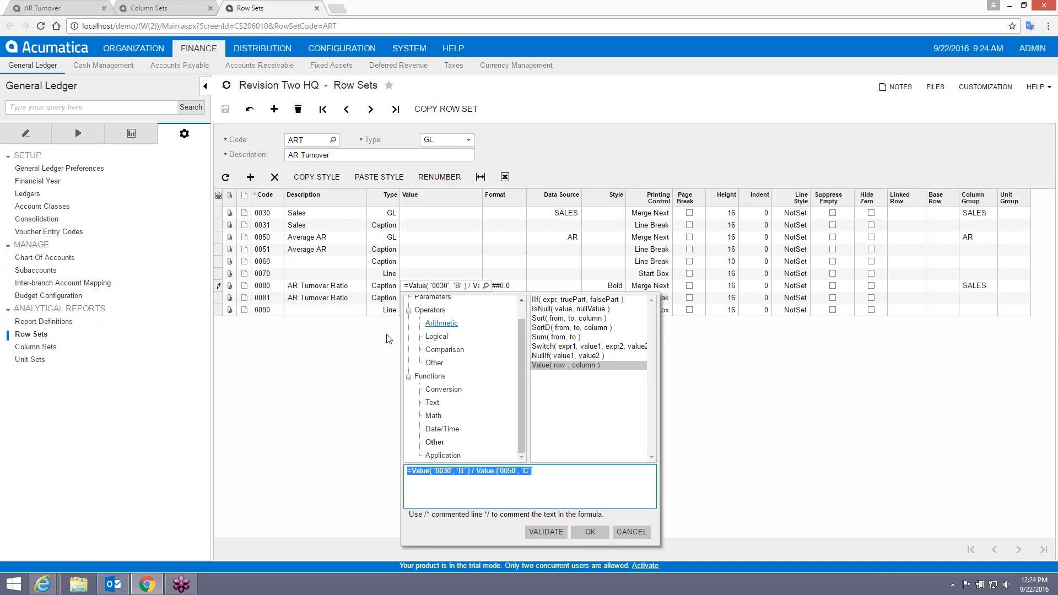
{"action": "left_click", "coordinate": [383, 289]}
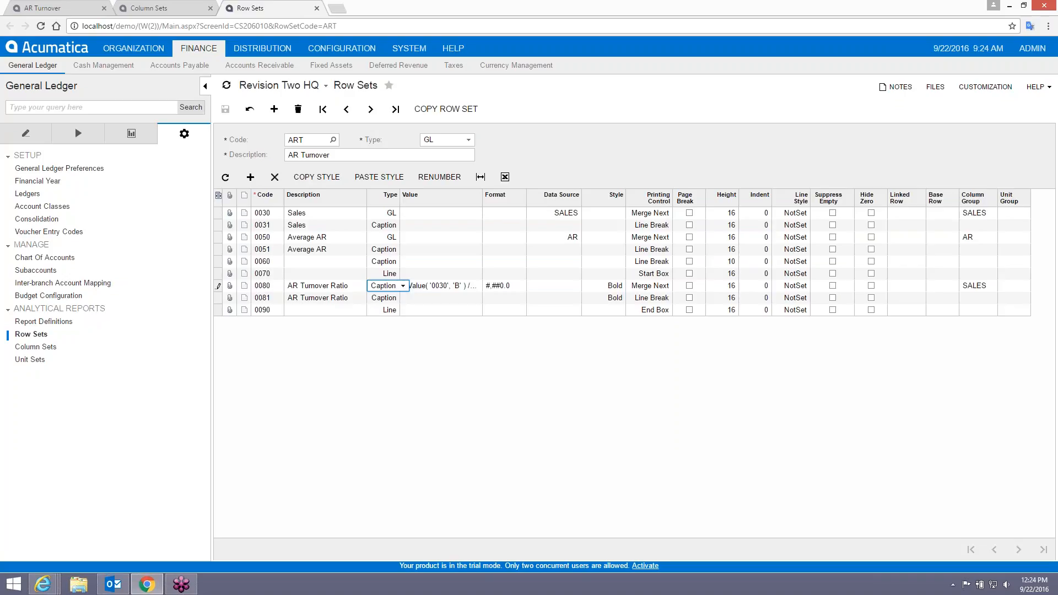
{"action": "left_click", "coordinate": [403, 285]}
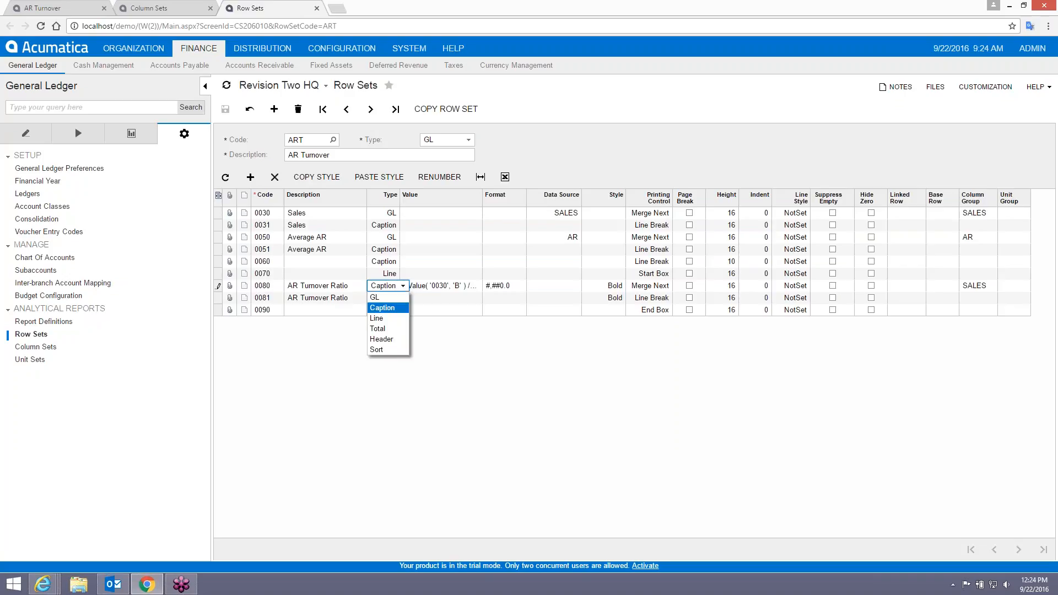
{"action": "left_click", "coordinate": [390, 329]}
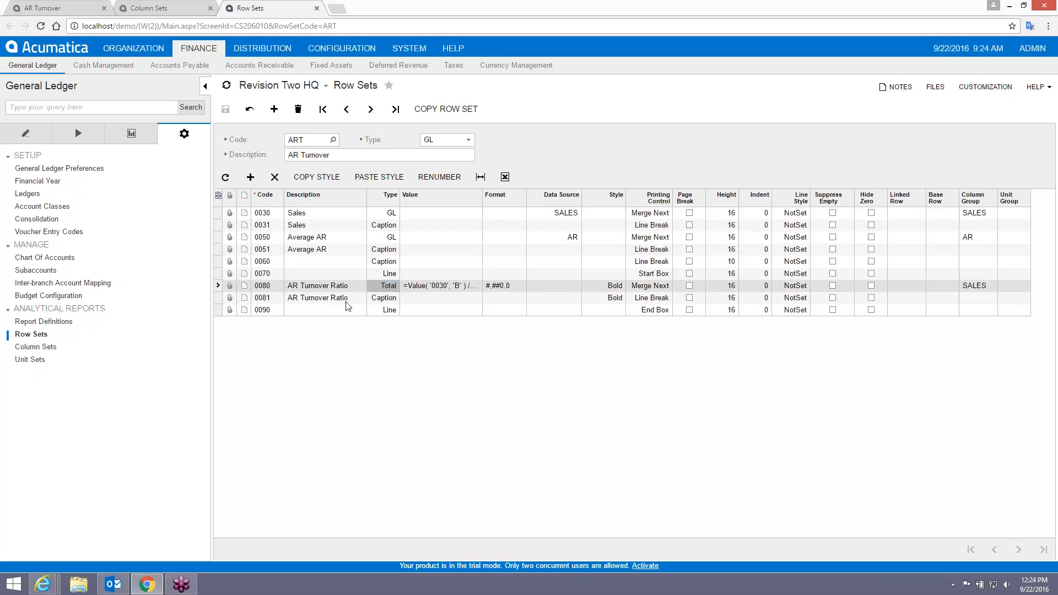
{"action": "left_click", "coordinate": [58, 12]}
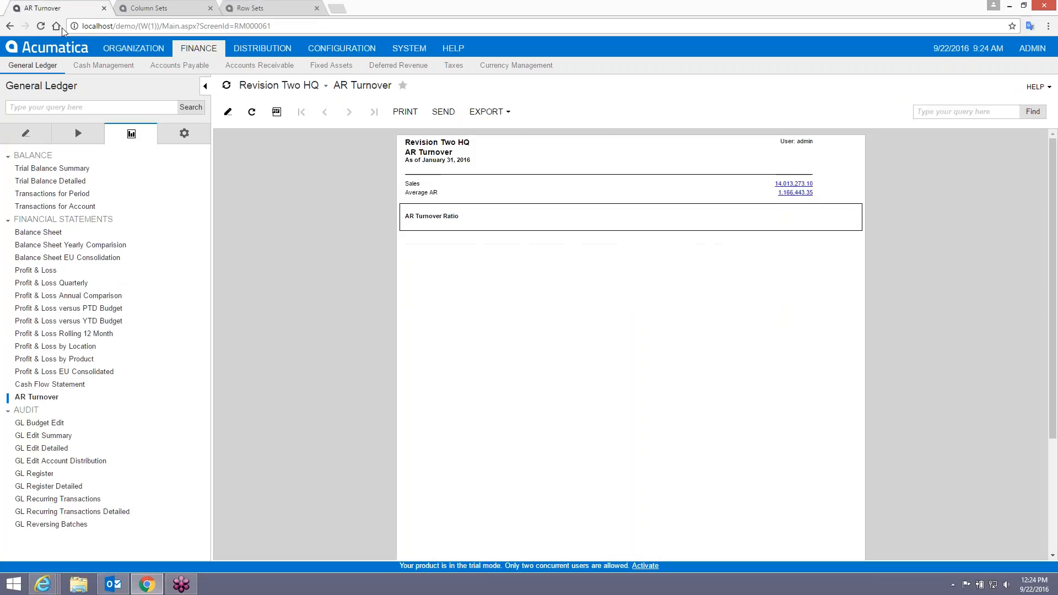
Run the report, then rerun it with End Financial Period 01-2016, giving ratio 1.1.
{"action": "left_click", "coordinate": [31, 397]}
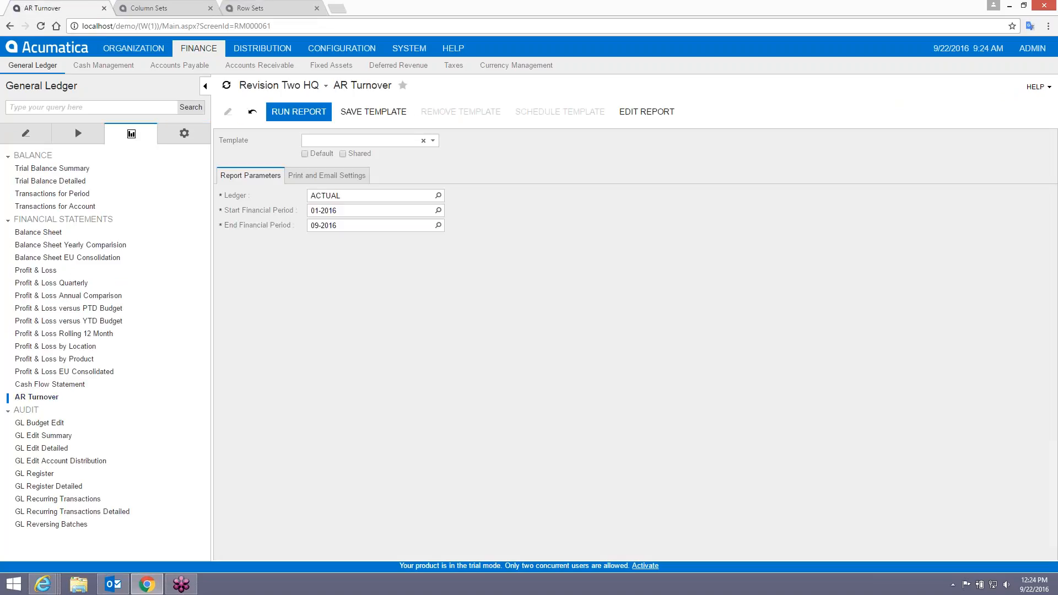
{"action": "left_click", "coordinate": [298, 111]}
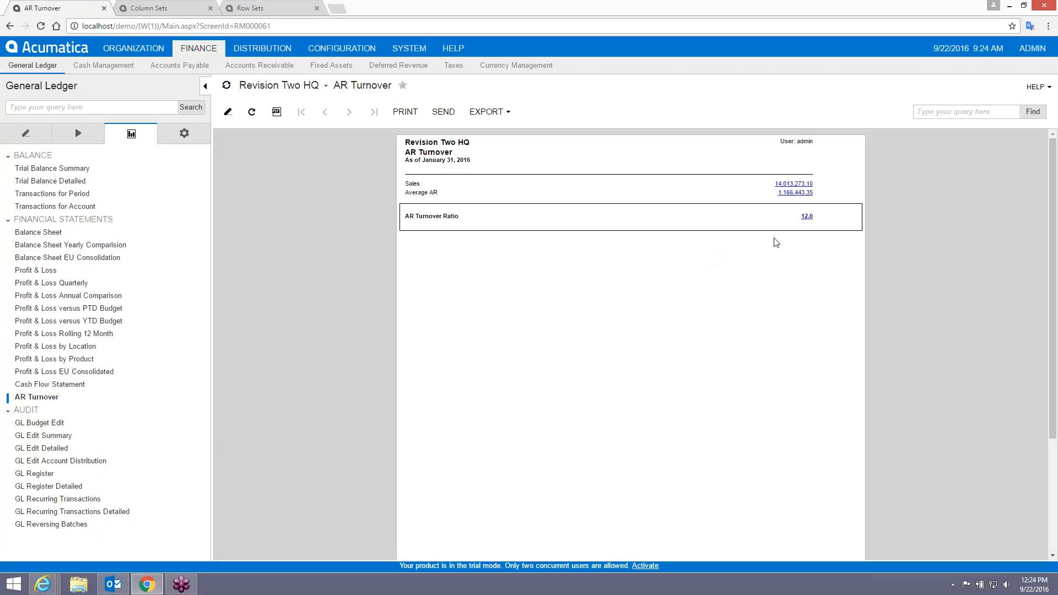
{"action": "left_click", "coordinate": [228, 113]}
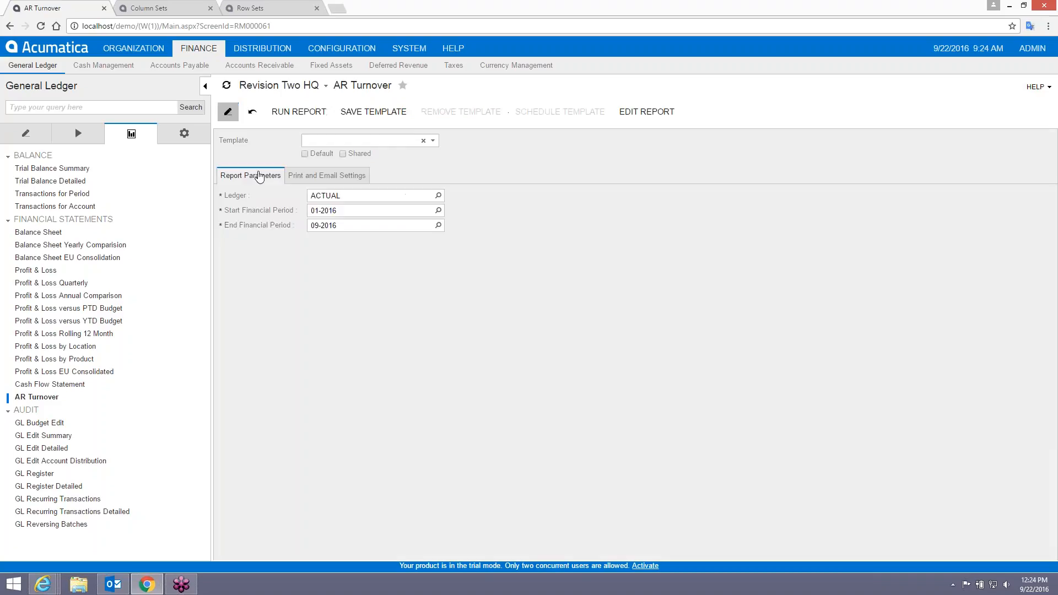
{"action": "left_click", "coordinate": [351, 225]}
{"action": "type", "text": "01-2016"}
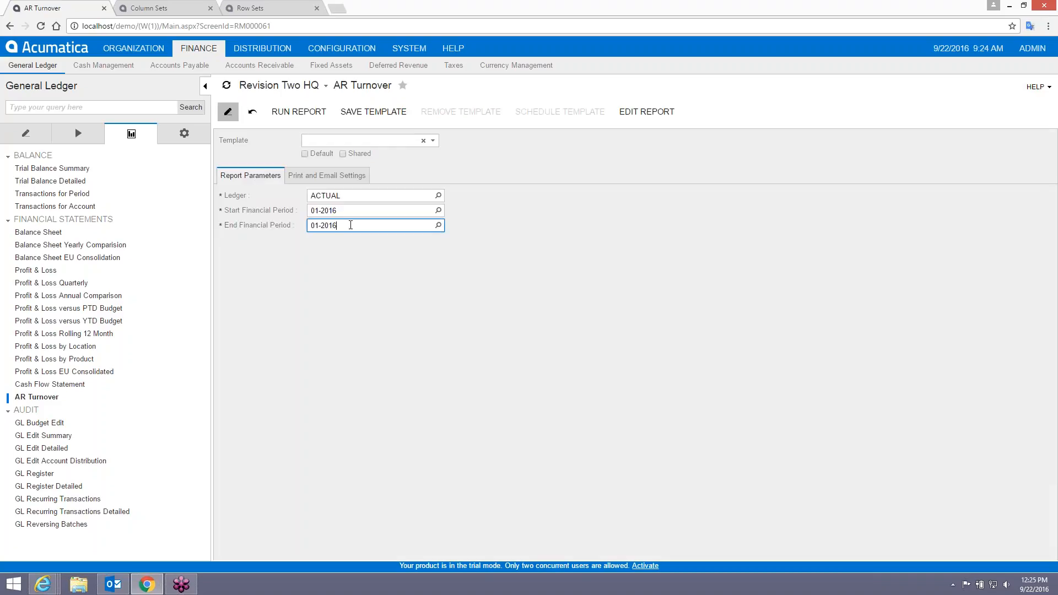
{"action": "left_click", "coordinate": [351, 224]}
{"action": "key", "text": "Return"}
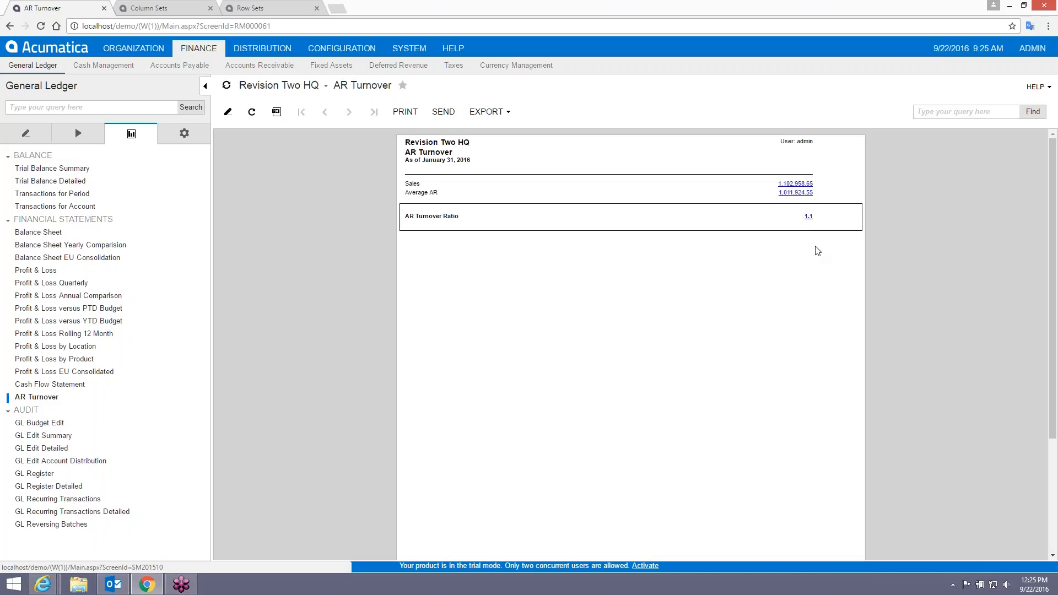
Rerun the report with End Financial Period 02-2016 for ratio 2.5, then open the ART row set.
{"action": "left_click", "coordinate": [227, 112]}
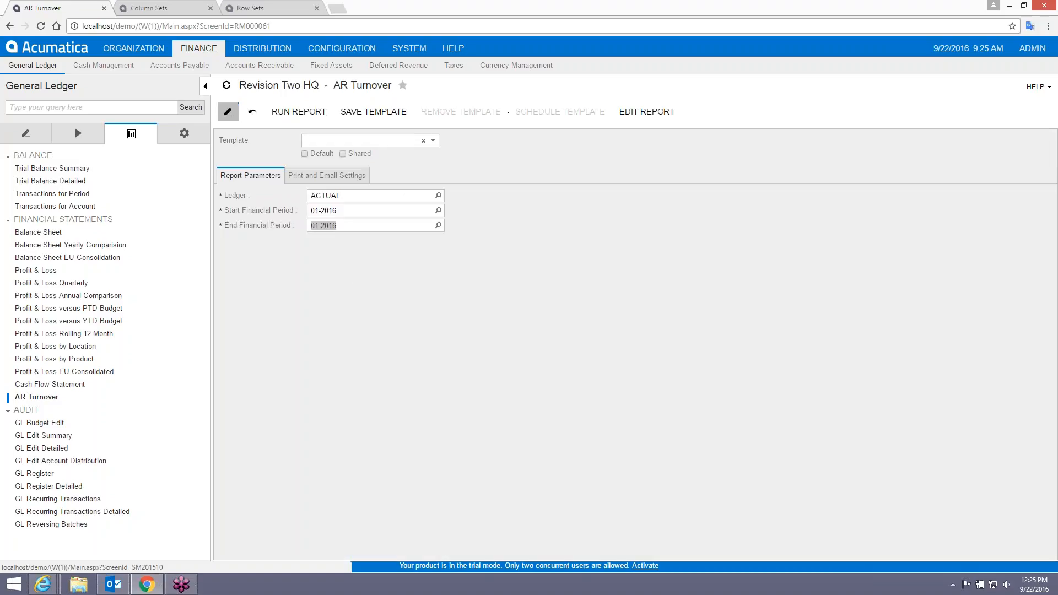
{"action": "left_click", "coordinate": [362, 211]}
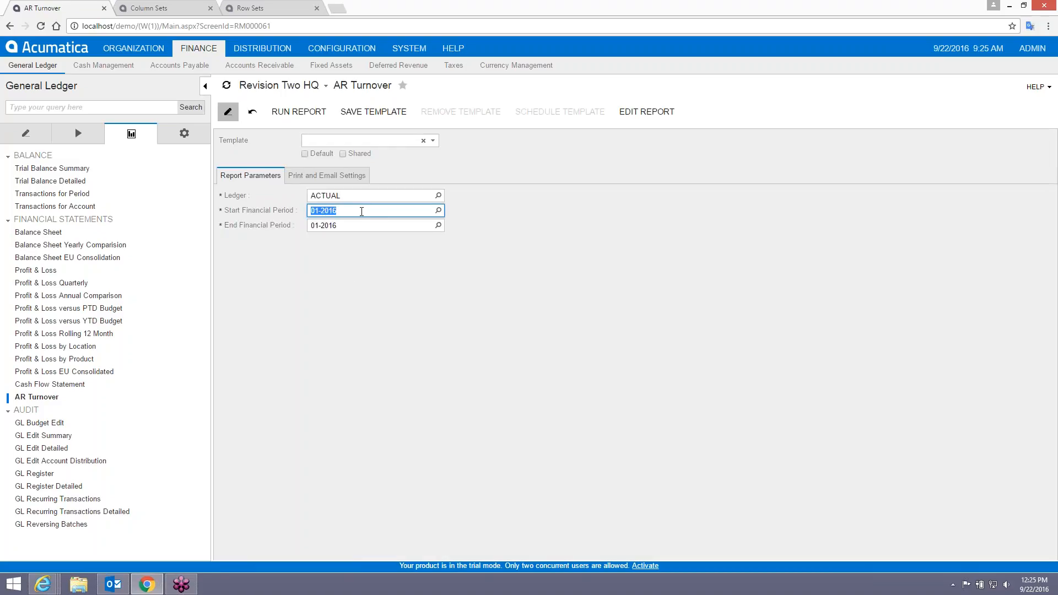
{"action": "key", "text": "Tab"}
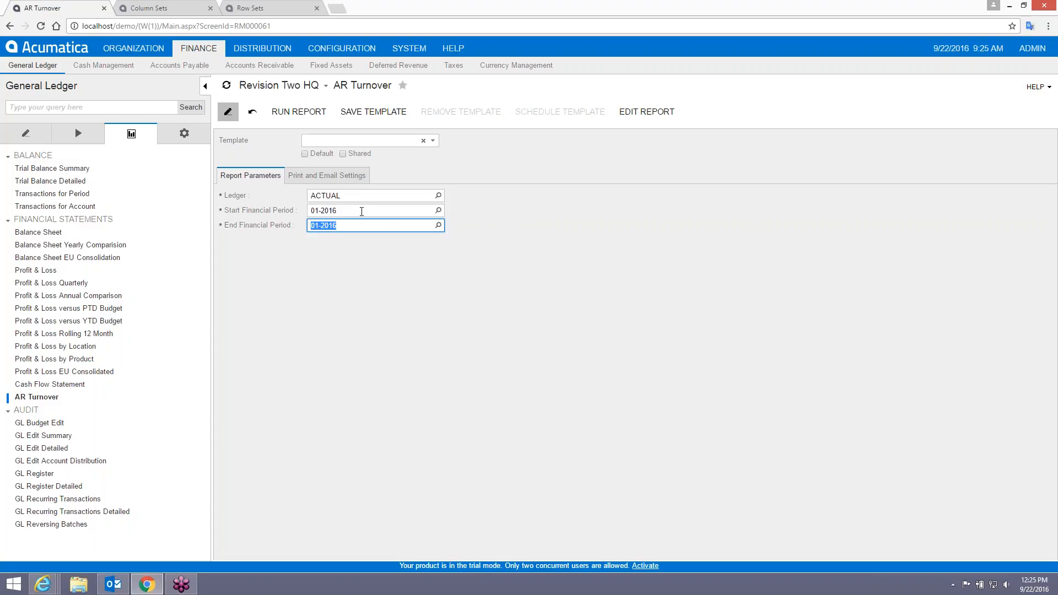
{"action": "type", "text": "021"}
{"action": "type", "text": "01"}
{"action": "type", "text": "6"}
{"action": "key", "text": "Tab"}
{"action": "left_click", "coordinate": [299, 111]}
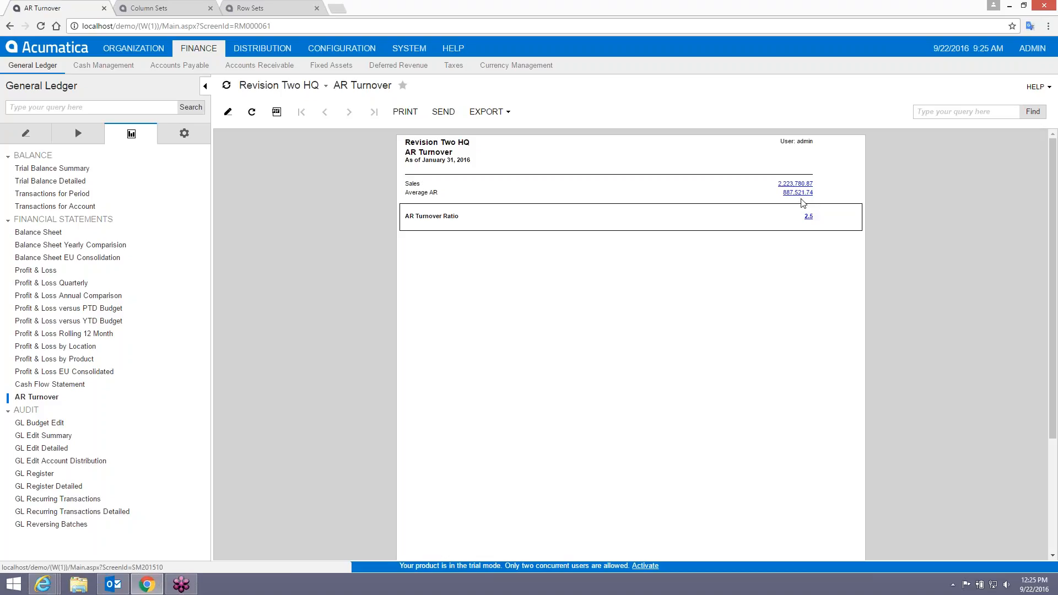
{"action": "left_click", "coordinate": [255, 10]}
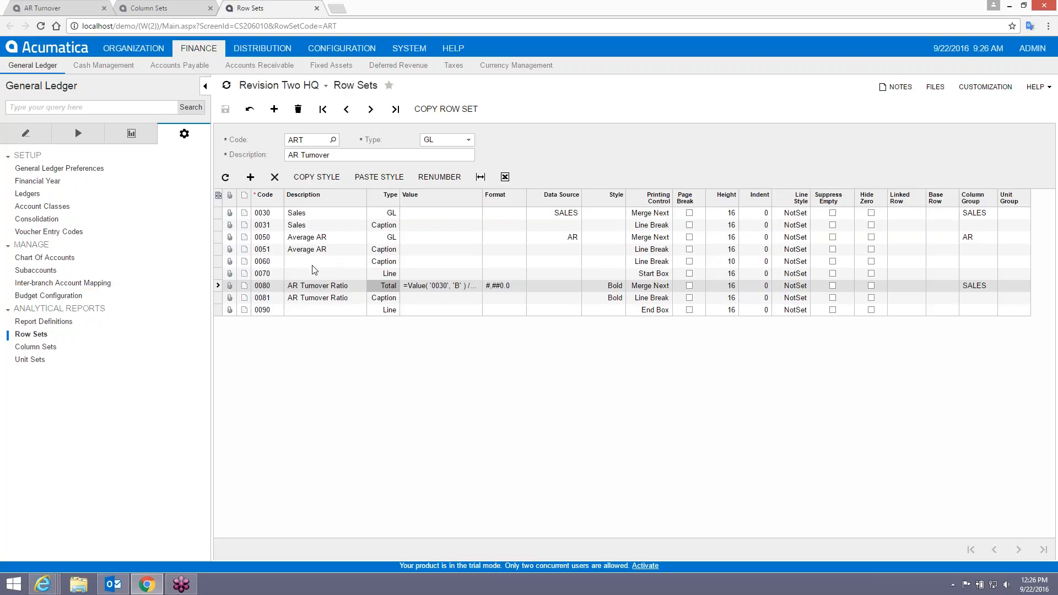
Inspect Average AR rows 0051 and 0060, then return to the AR Turnover report.
{"action": "left_click", "coordinate": [275, 250]}
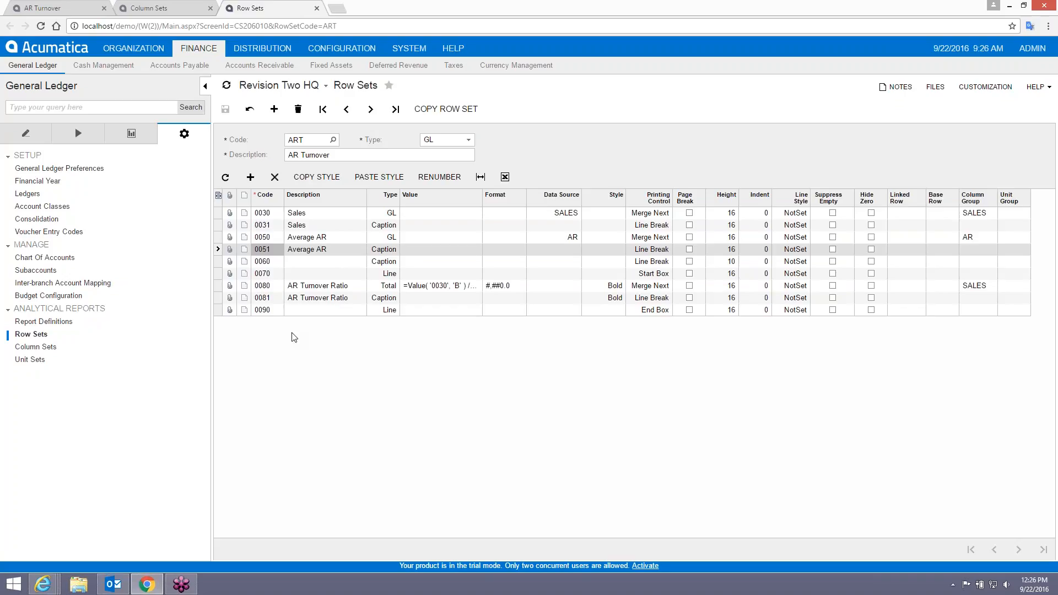
{"action": "left_click", "coordinate": [264, 263]}
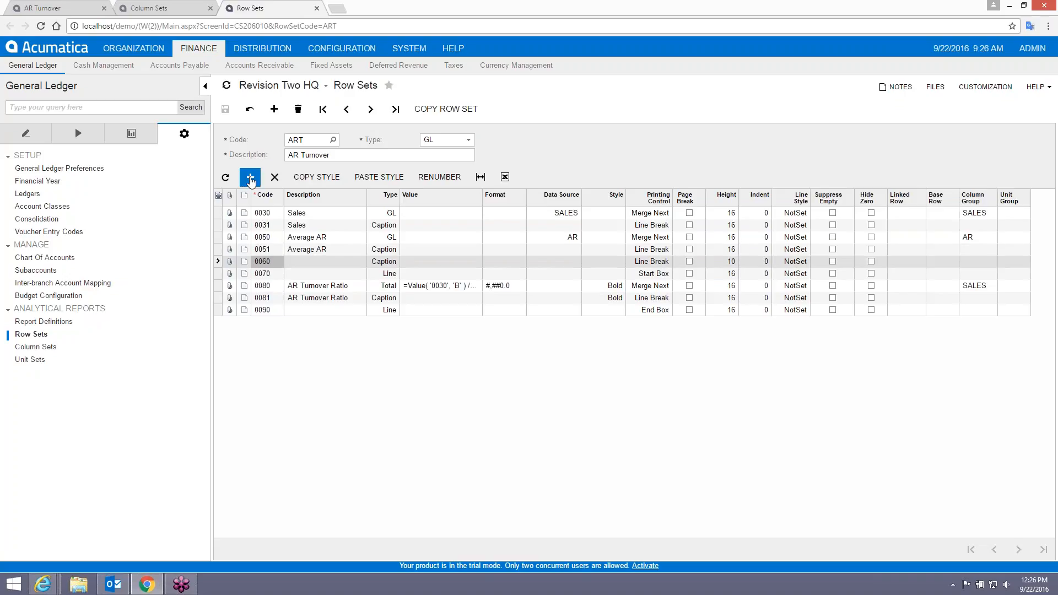
{"action": "left_click", "coordinate": [42, 8]}
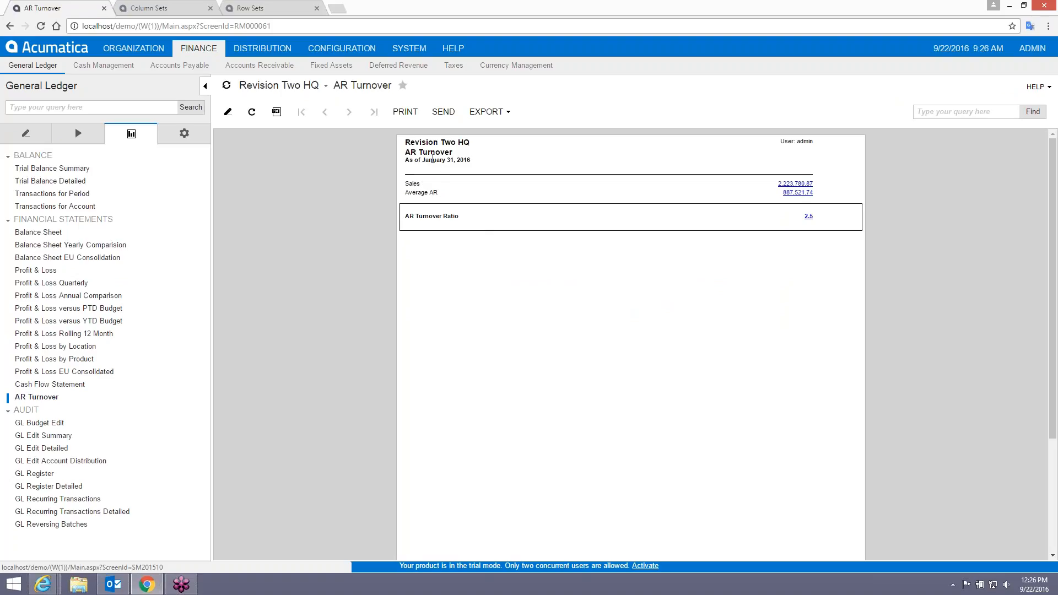
In the ART column set's date header formula, replace 'As of' with 'From:'.
{"action": "left_click_drag", "start_coordinate": [421, 153], "coordinate": [467, 160]}
{"action": "left_click", "coordinate": [467, 161]}
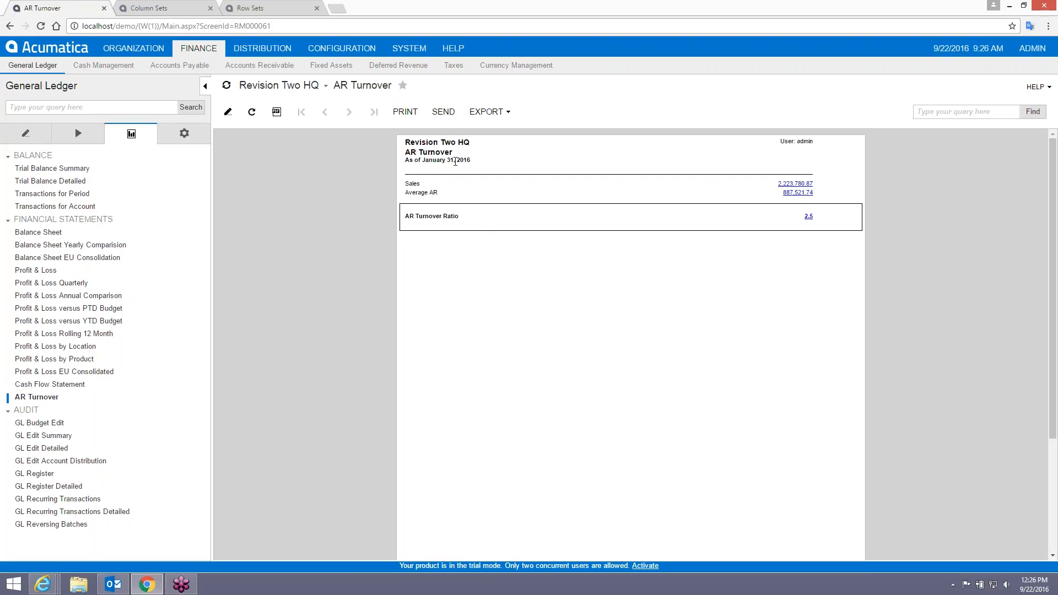
{"action": "left_click", "coordinate": [161, 9]}
{"action": "double_click", "coordinate": [396, 241]}
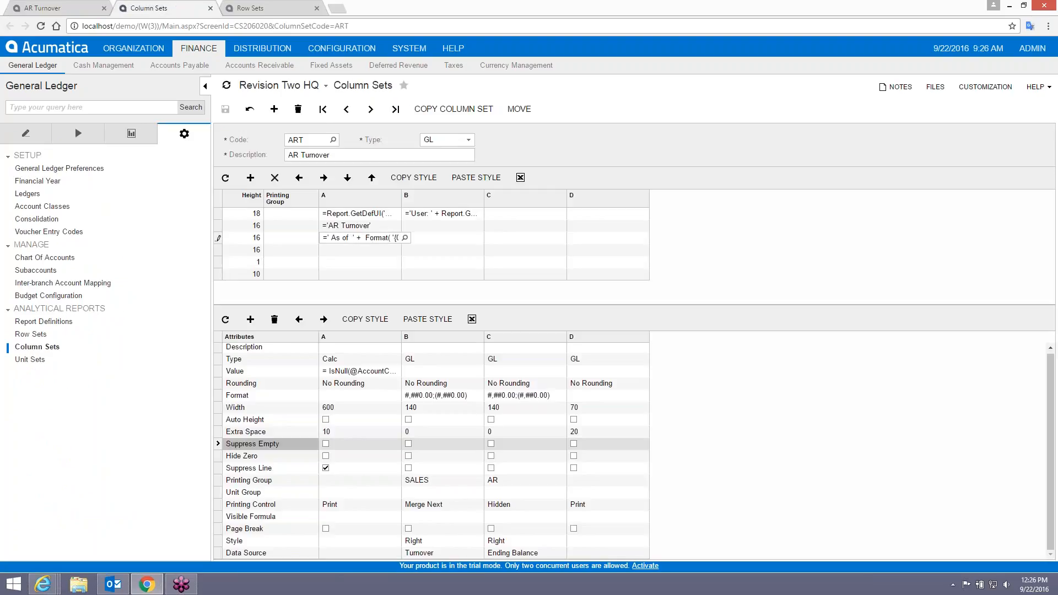
{"action": "left_click", "coordinate": [404, 238]}
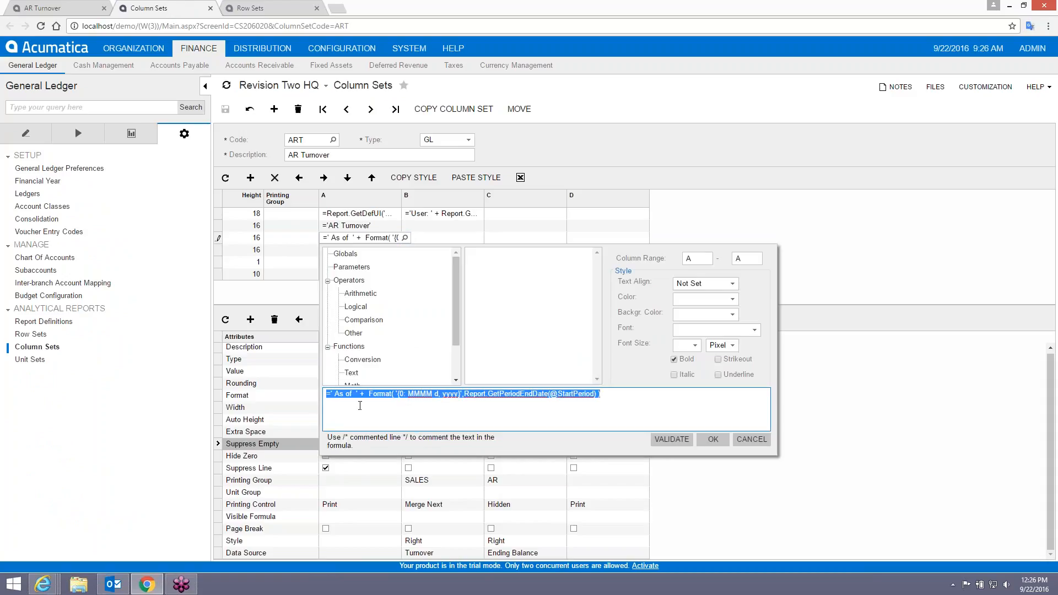
{"action": "left_click", "coordinate": [372, 423]}
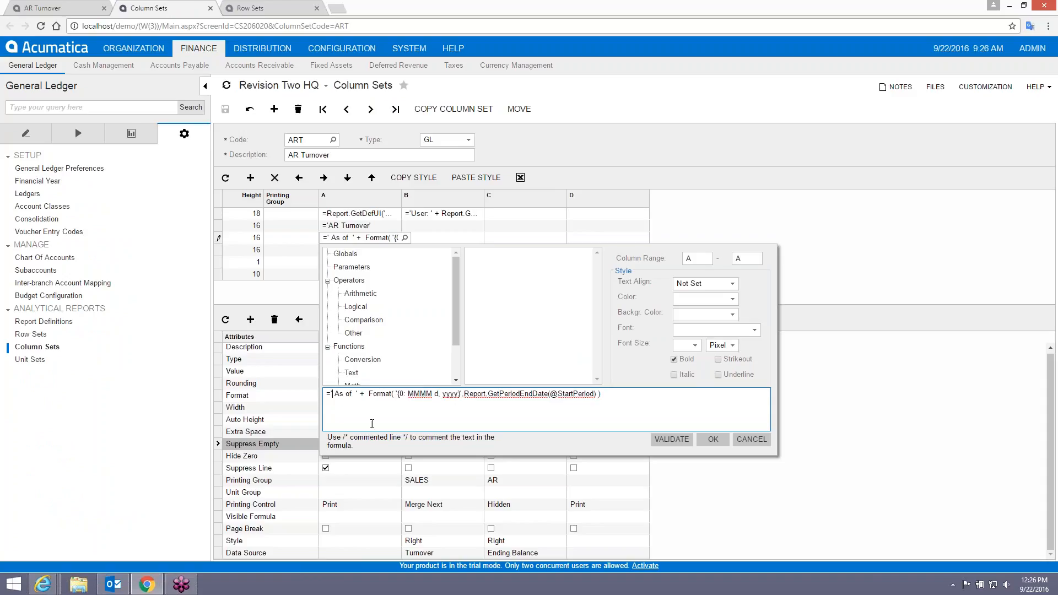
{"action": "key", "text": "shift+Right"}
{"action": "key", "text": "shift+Right"}
{"action": "key", "text": "shift+Right"}
{"action": "key", "text": "shift+Right"}
{"action": "key", "text": "shift+Right"}
{"action": "type", "text": "Fron:"}
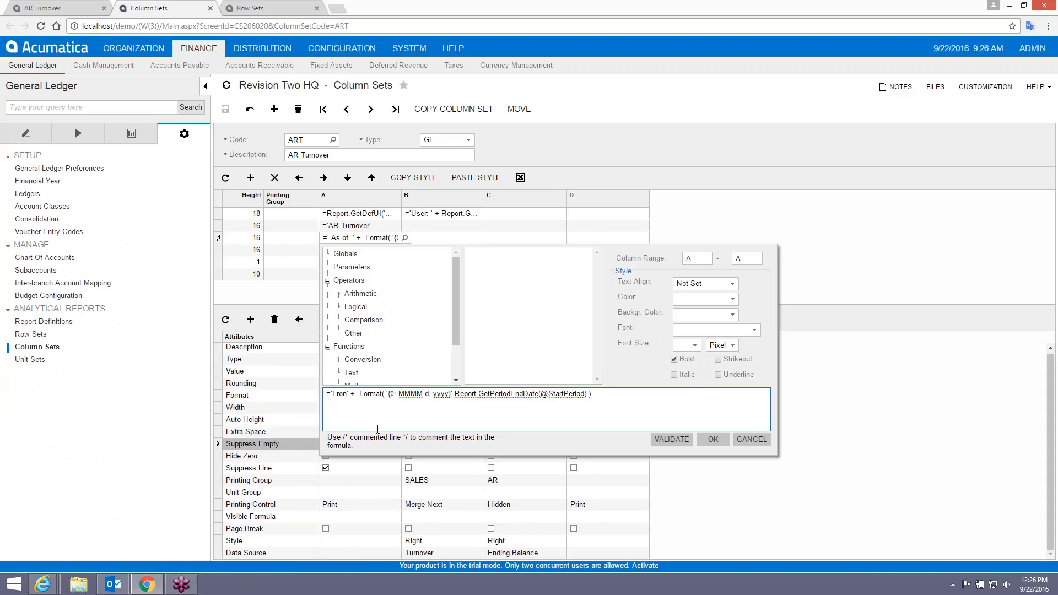
{"action": "key", "text": "BackSpace"}
{"action": "key", "text": "BackSpace"}
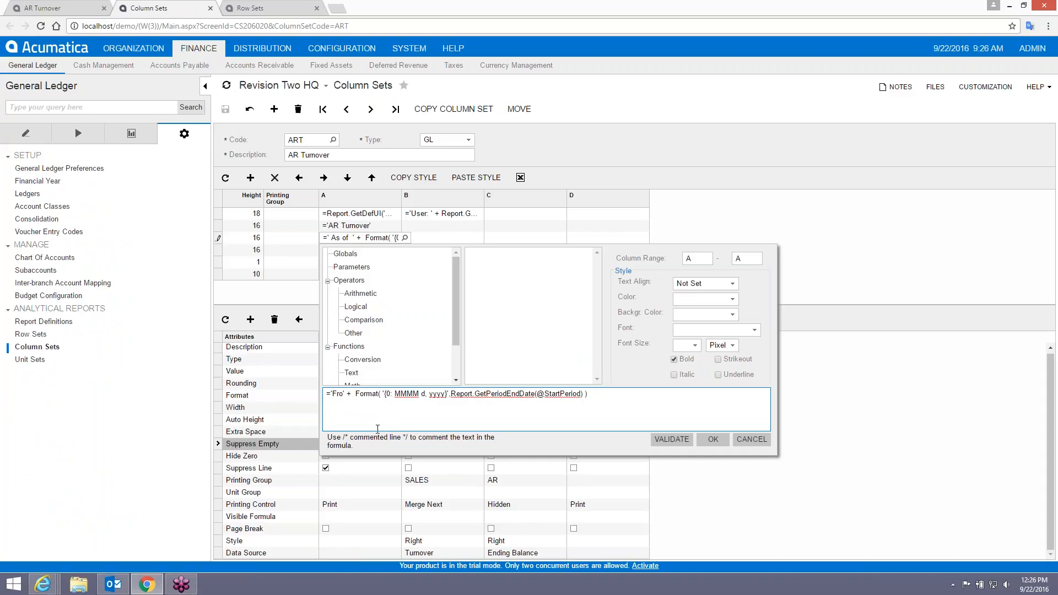
{"action": "type", "text": "m:"}
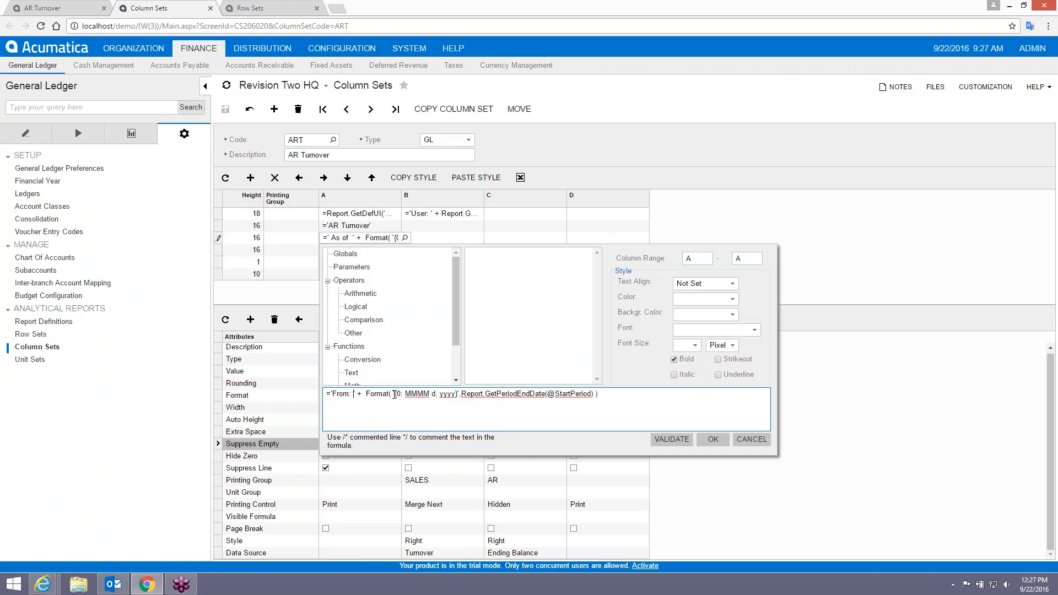
Add a second '{1: MMMM d, yyyy}' format string to the header formula.
{"action": "left_click_drag", "start_coordinate": [394, 394], "coordinate": [458, 396]}
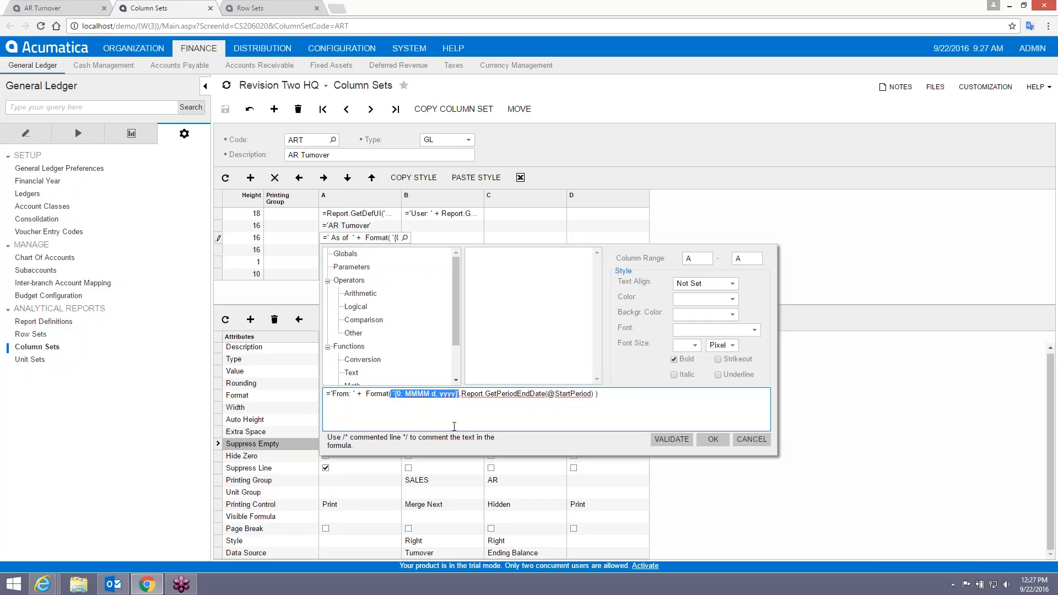
{"action": "left_click", "coordinate": [454, 426]}
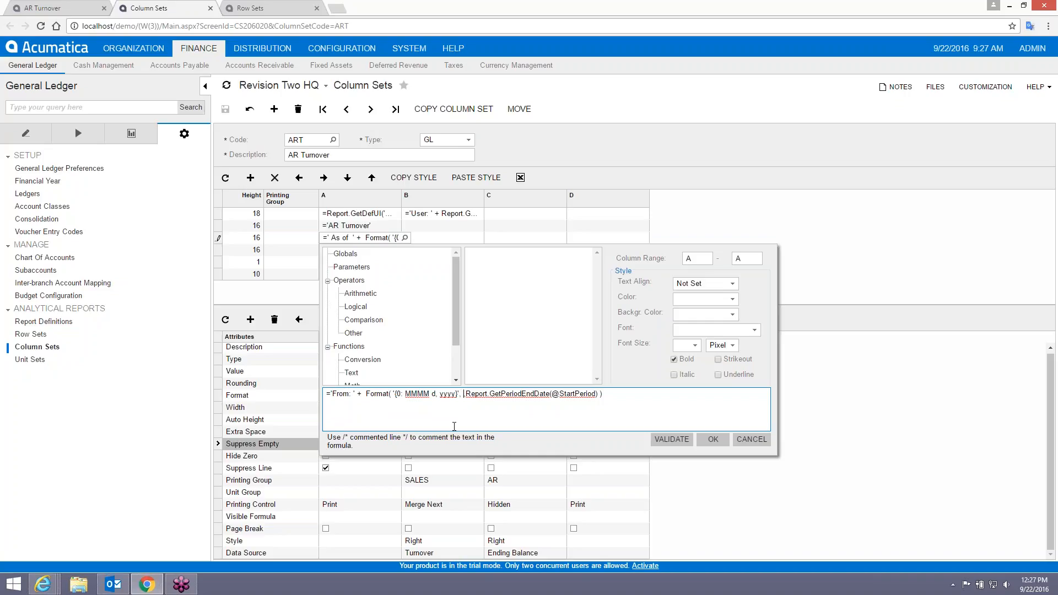
{"action": "type", "text": "'{0: MMMM d, yyyy}',"}
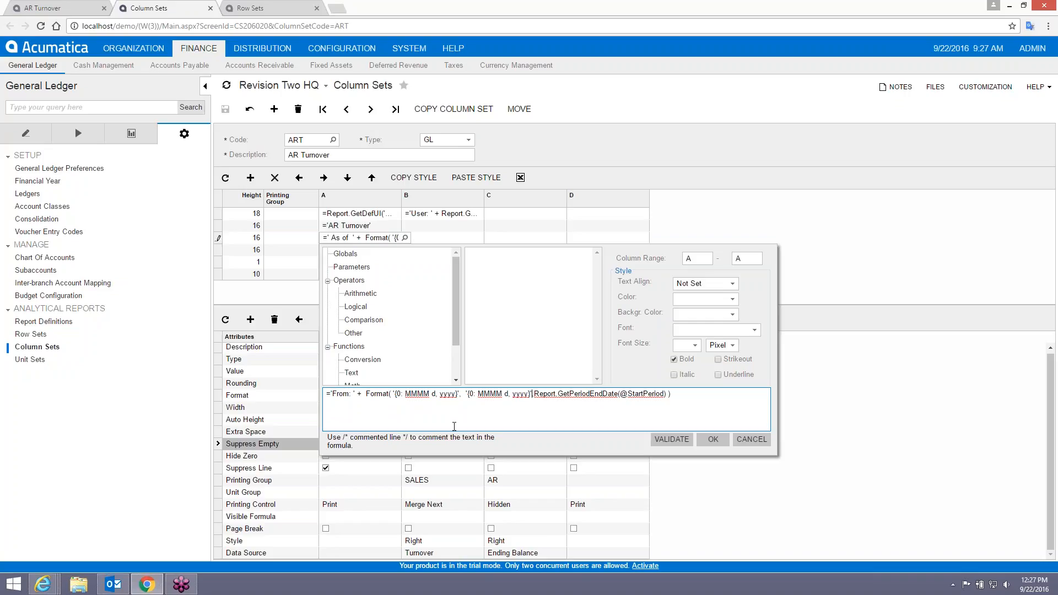
{"action": "key", "text": "BackSpace"}
{"action": "key", "text": "shift+Right"}
{"action": "type", "text": "1"}
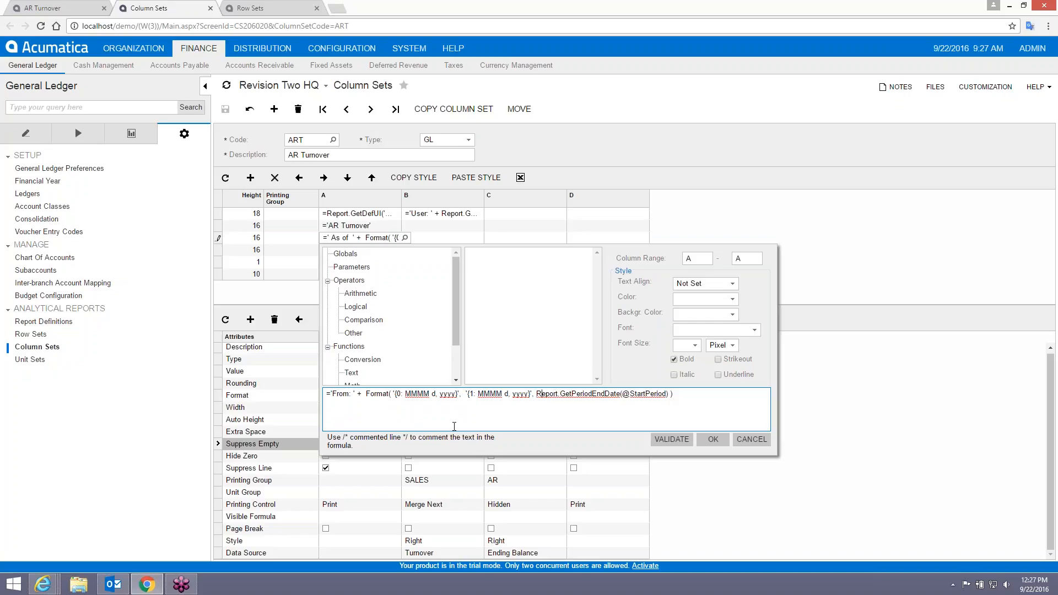
{"action": "key", "text": "shift+Right"}
{"action": "key", "text": "shift+Right"}
{"action": "key", "text": "shift+Right"}
{"action": "key", "text": "shift+Right"}
{"action": "key", "text": "shift+Right"}
{"action": "key", "text": "shift+Right"}
{"action": "key", "text": "shift+Right"}
{"action": "key", "text": "shift+Right"}
{"action": "key", "text": "shift+Right"}
{"action": "key", "text": "shift+Right"}
{"action": "key", "text": "shift+Right"}
{"action": "key", "text": "shift+Right"}
{"action": "key", "text": "shift+Right"}
{"action": "key", "text": "shift+Right"}
{"action": "key", "text": "shift+Right"}
{"action": "key", "text": "shift+Right"}
{"action": "key", "text": "shift+Right"}
{"action": "key", "text": "shift+Right"}
{"action": "key", "text": "shift+Right"}
{"action": "key", "text": "shift+Right"}
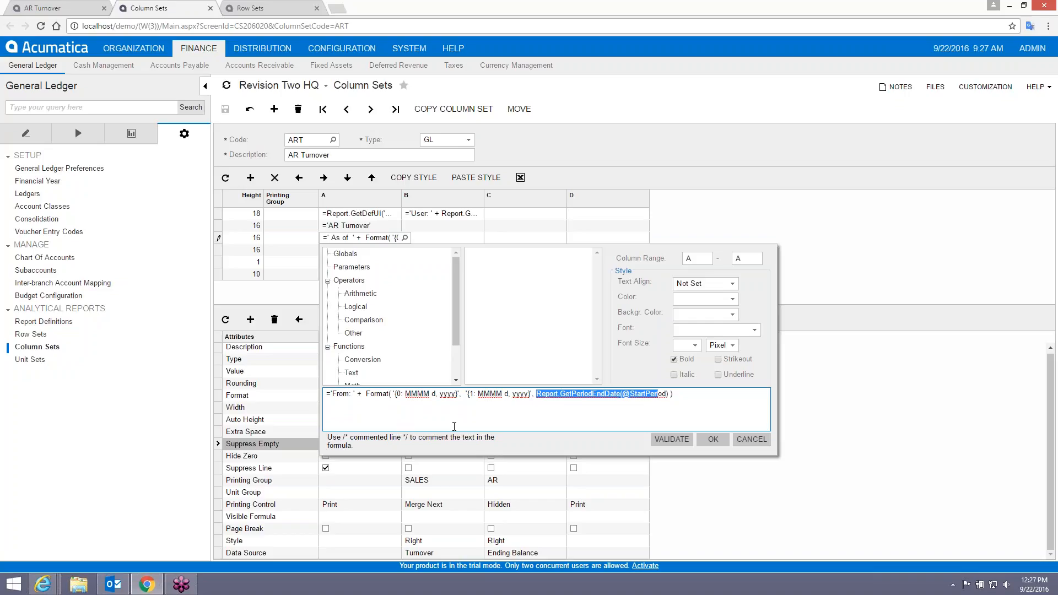
{"action": "key", "text": "shift+Right"}
{"action": "key", "text": "shift+Right"}
{"action": "key", "text": "shift+Right"}
{"action": "key", "text": "shift+Right"}
{"action": "key", "text": "Right"}
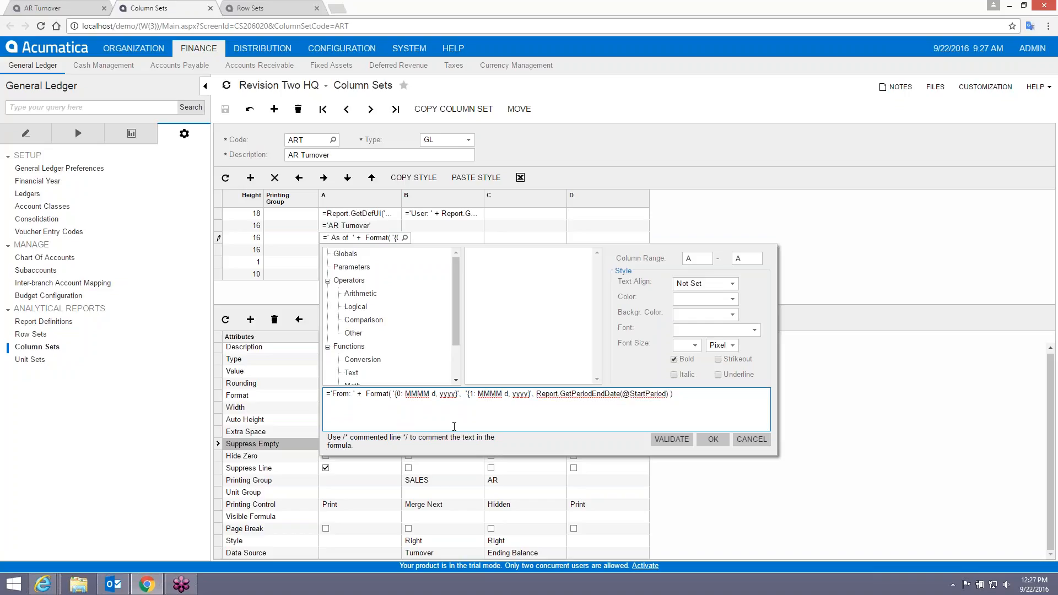
{"action": "type", "text": ","}
{"action": "type", "text": "Report.GetPeriodEndDate(@StartPeriod)"}
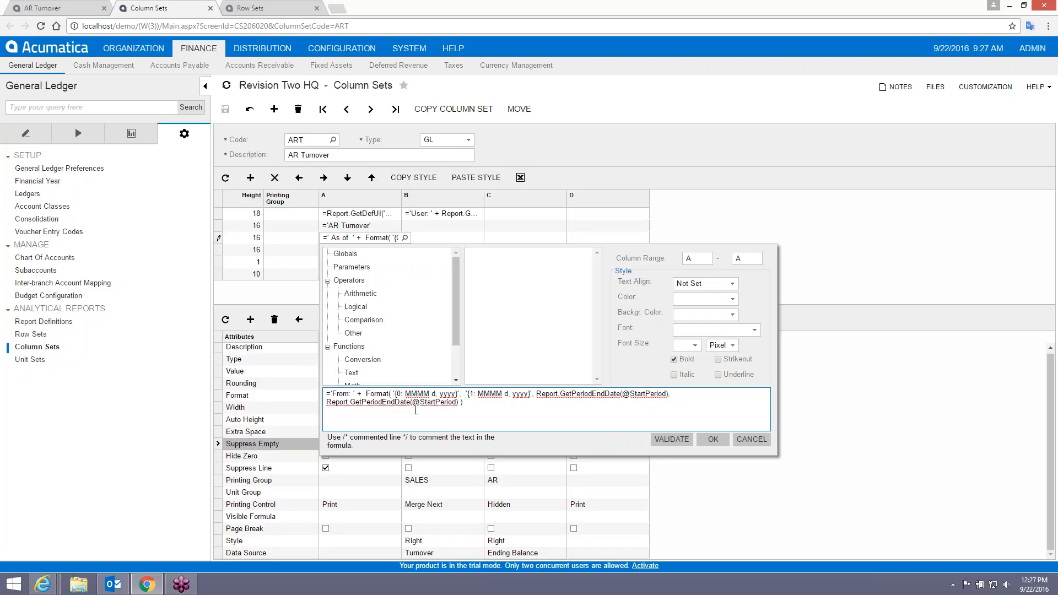
{"action": "left_click_drag", "start_coordinate": [413, 401], "coordinate": [457, 405]}
{"action": "key", "text": "BackSpace"}
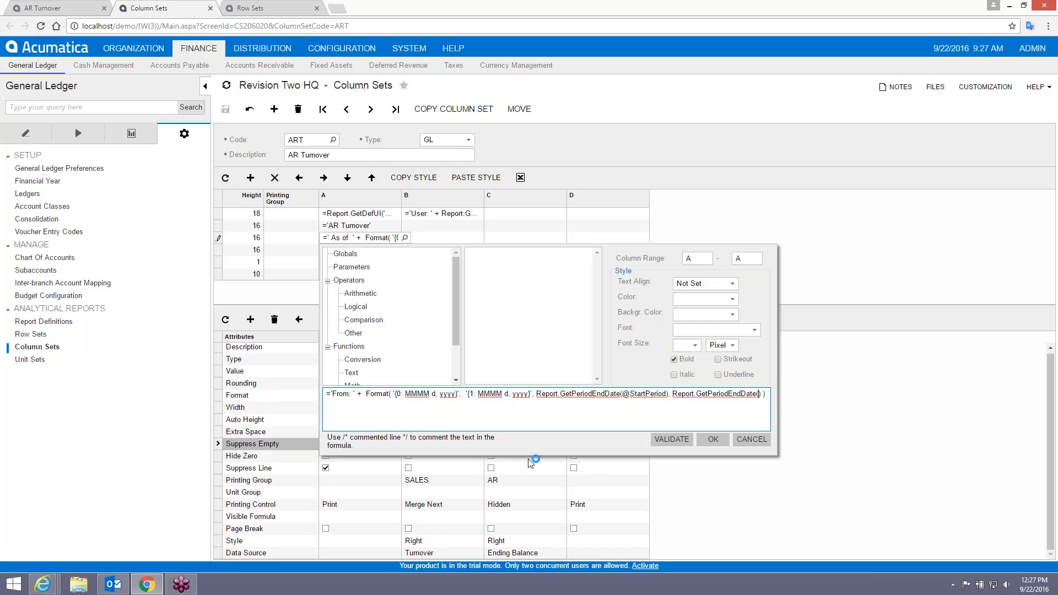
{"action": "left_click", "coordinate": [352, 267]}
{"action": "left_click_drag", "start_coordinate": [597, 278], "coordinate": [600, 289]}
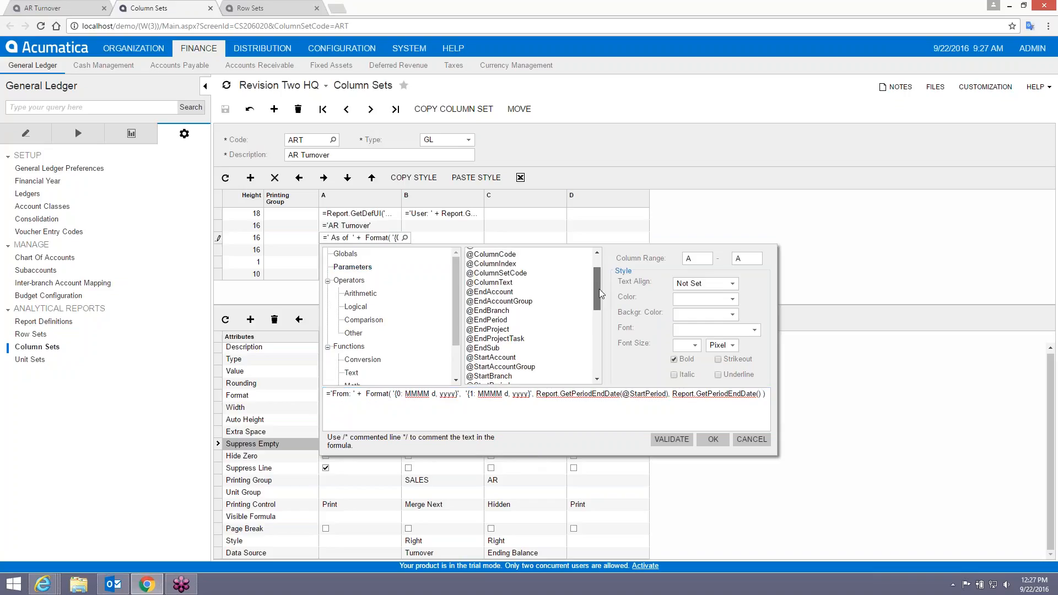
{"action": "double_click", "coordinate": [499, 320]}
{"action": "left_click", "coordinate": [683, 439]}
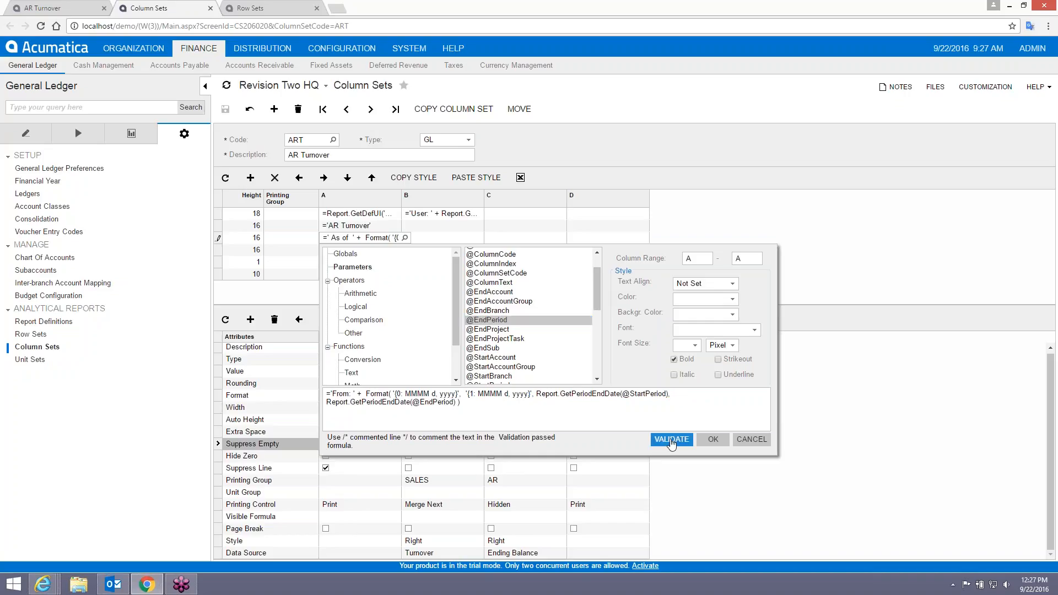
{"action": "left_click", "coordinate": [703, 442]}
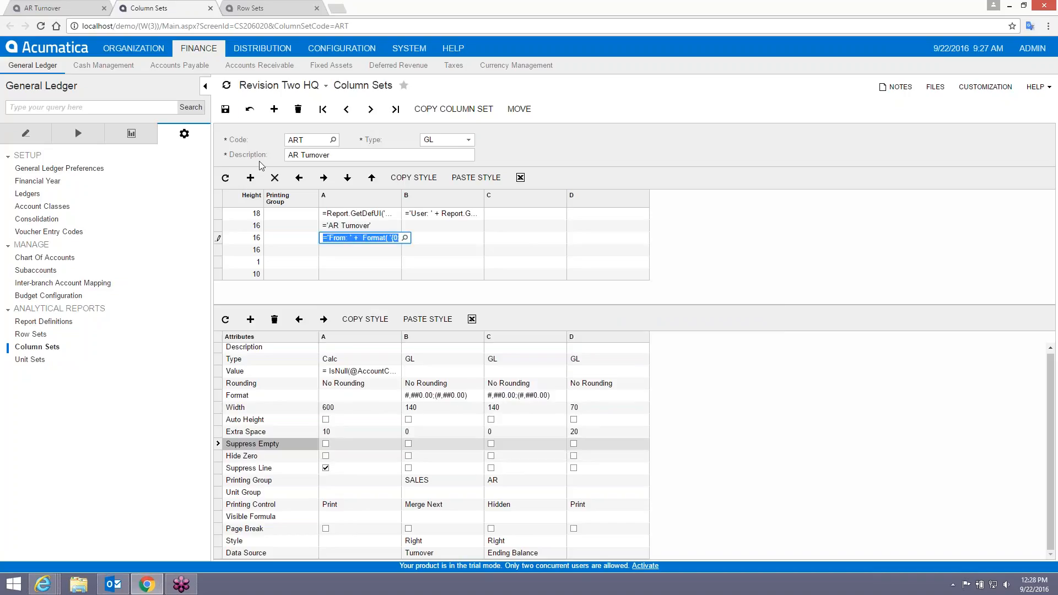
Save the ART column set, rerun AR Turnover for 01-2016 to 09-2016, and come back.
{"action": "left_click", "coordinate": [225, 108]}
{"action": "left_click", "coordinate": [44, 8]}
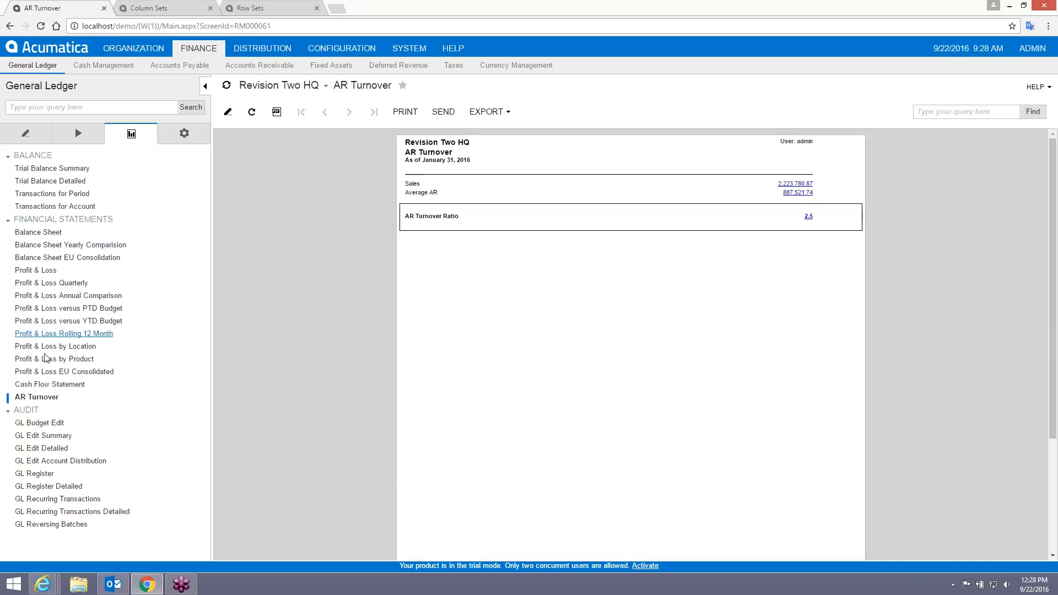
{"action": "left_click", "coordinate": [45, 403]}
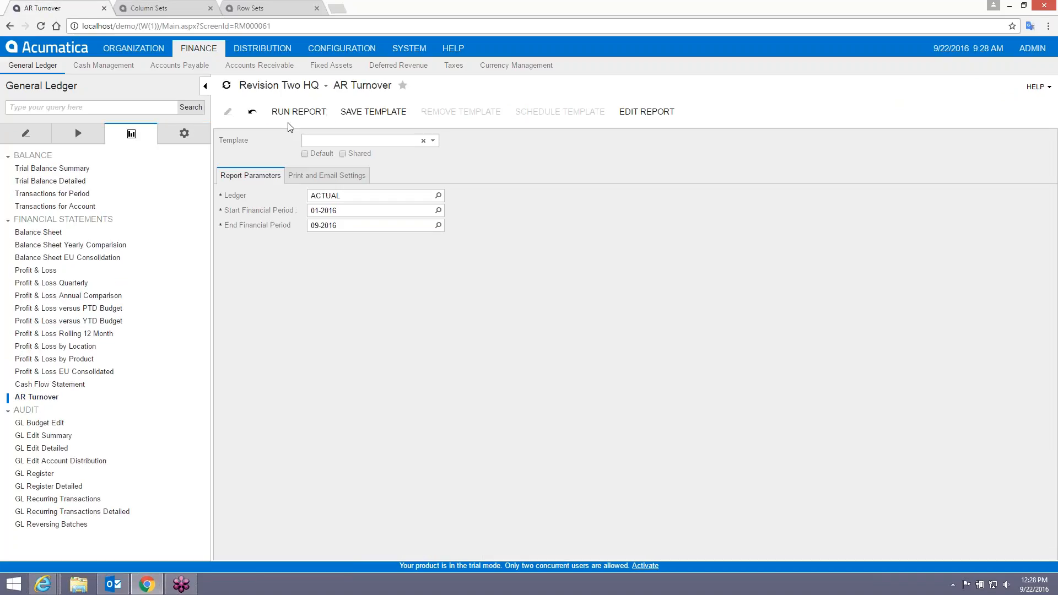
{"action": "left_click", "coordinate": [289, 116]}
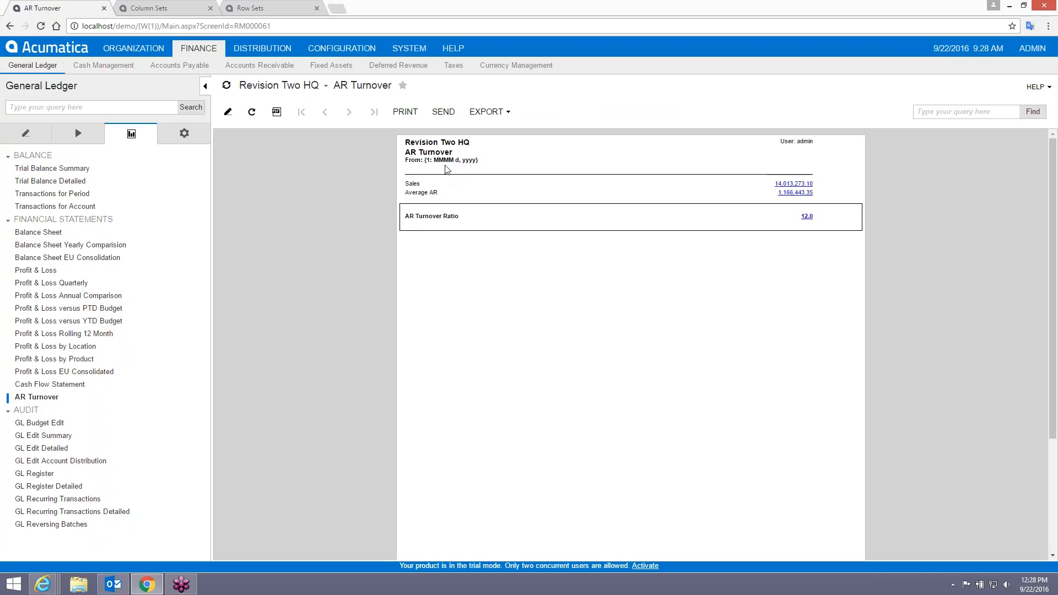
{"action": "left_click", "coordinate": [157, 8]}
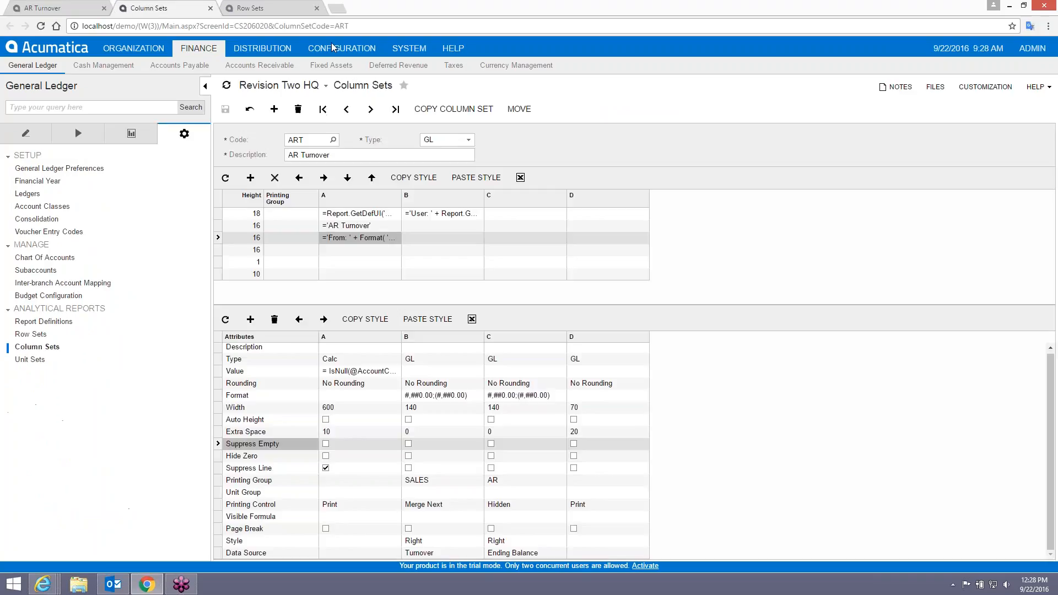
Reopen the ART column set's date header formula in the formula editor.
{"action": "left_click", "coordinate": [267, 8]}
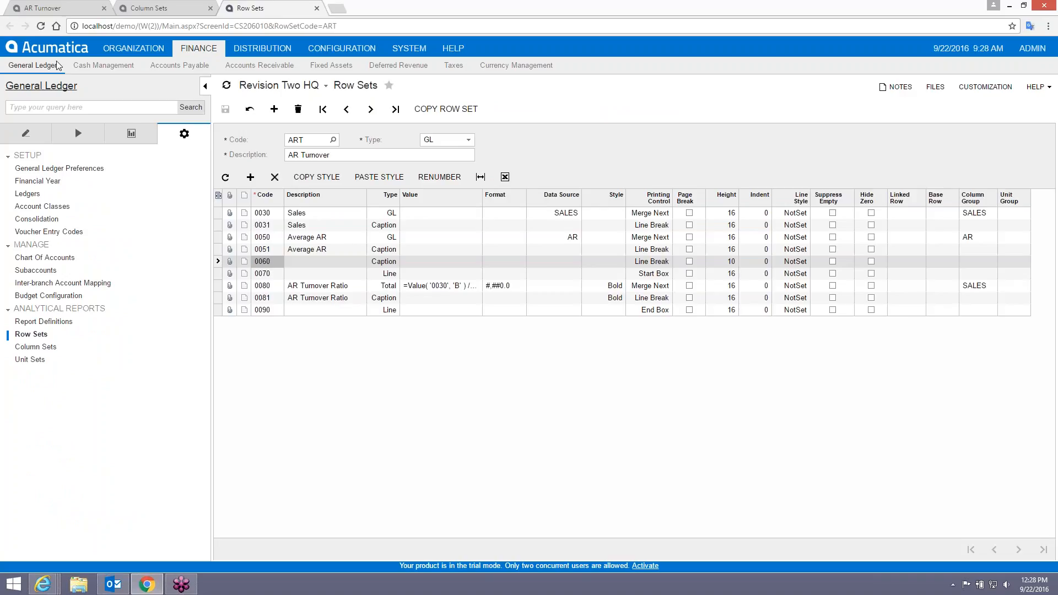
{"action": "left_click", "coordinate": [160, 7]}
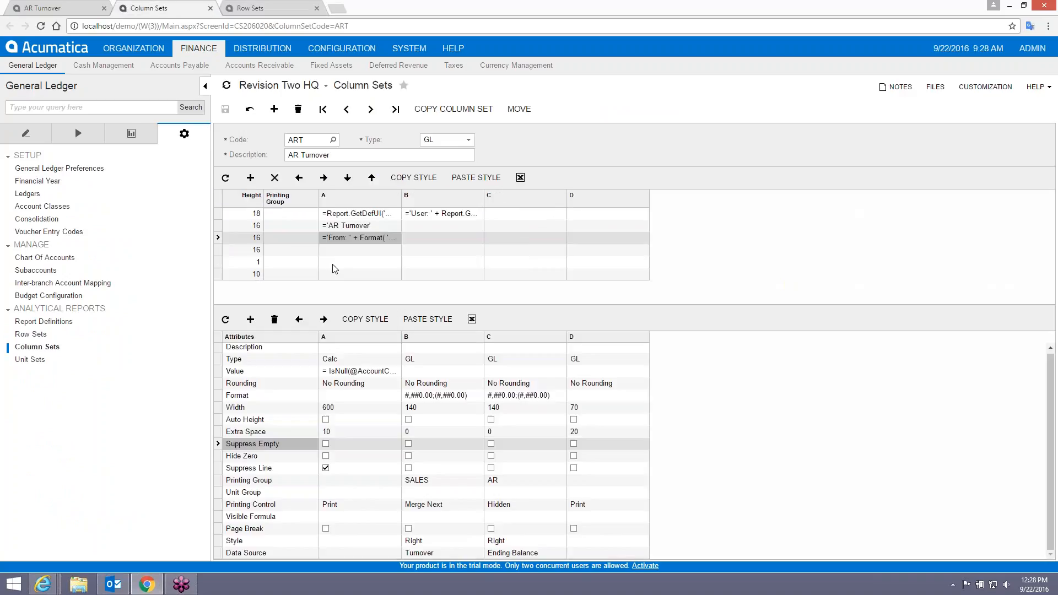
{"action": "left_click", "coordinate": [361, 237]}
{"action": "left_click", "coordinate": [405, 237]}
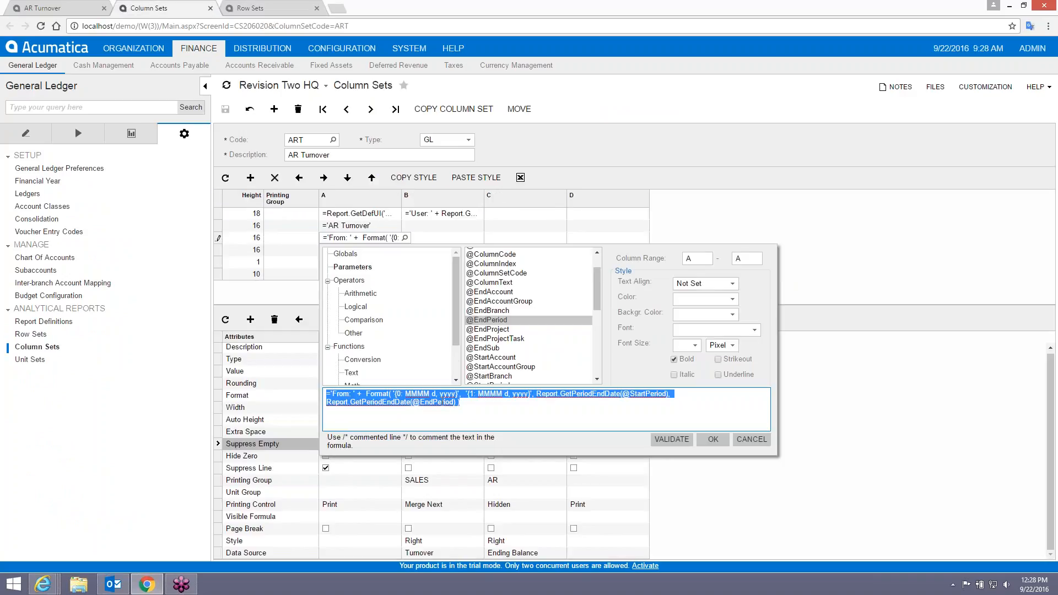
{"action": "left_click", "coordinate": [468, 397]}
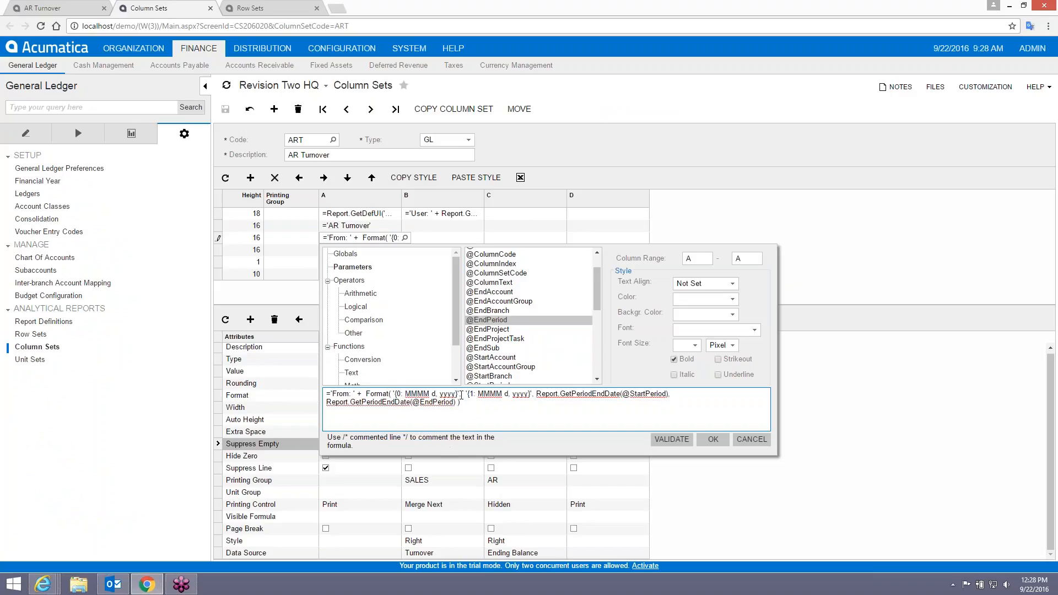
{"action": "left_click_drag", "start_coordinate": [460, 394], "coordinate": [464, 393]}
{"action": "left_click", "coordinate": [462, 393]}
{"action": "type", "text": "For"}
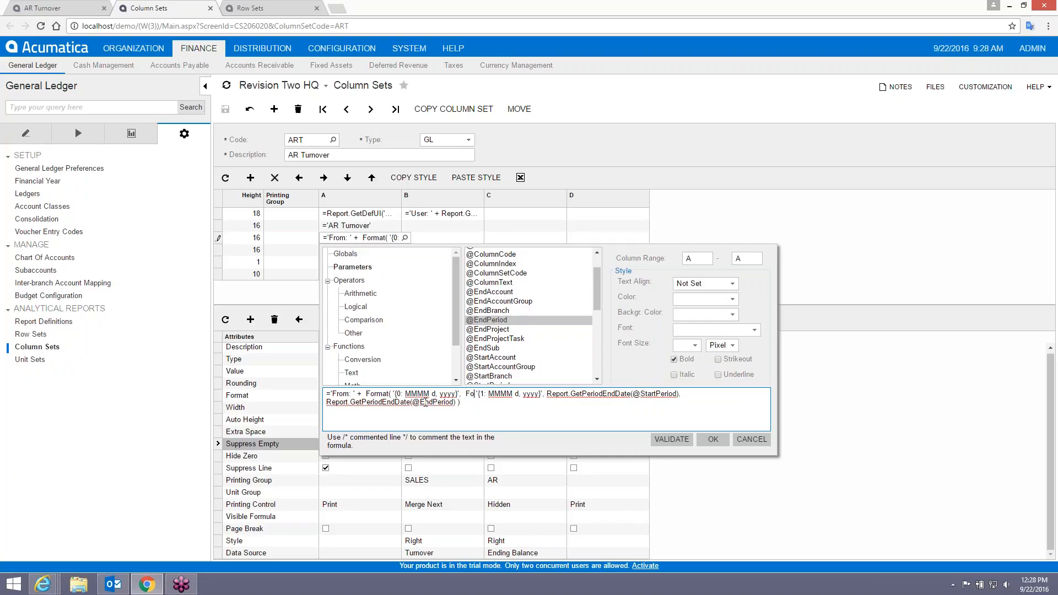
{"action": "key", "text": "BackSpace"}
{"action": "key", "text": "BackSpace"}
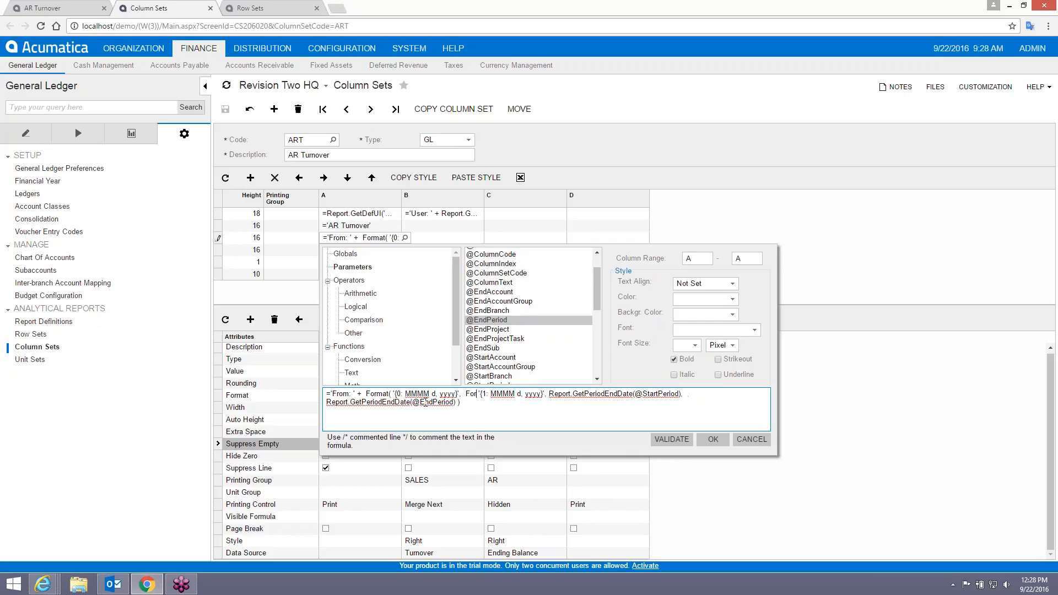
{"action": "key", "text": "BackSpace"}
{"action": "key", "text": "BackSpace"}
{"action": "key", "text": "BackSpace"}
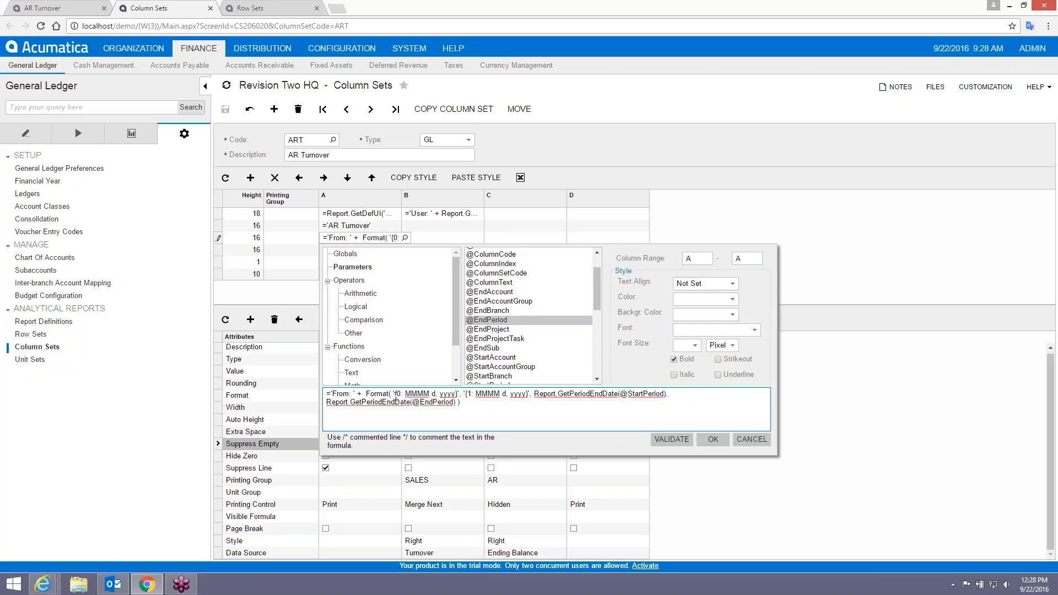
Delete the second date format argument from the header formula.
{"action": "left_click_drag", "start_coordinate": [395, 394], "coordinate": [456, 389]}
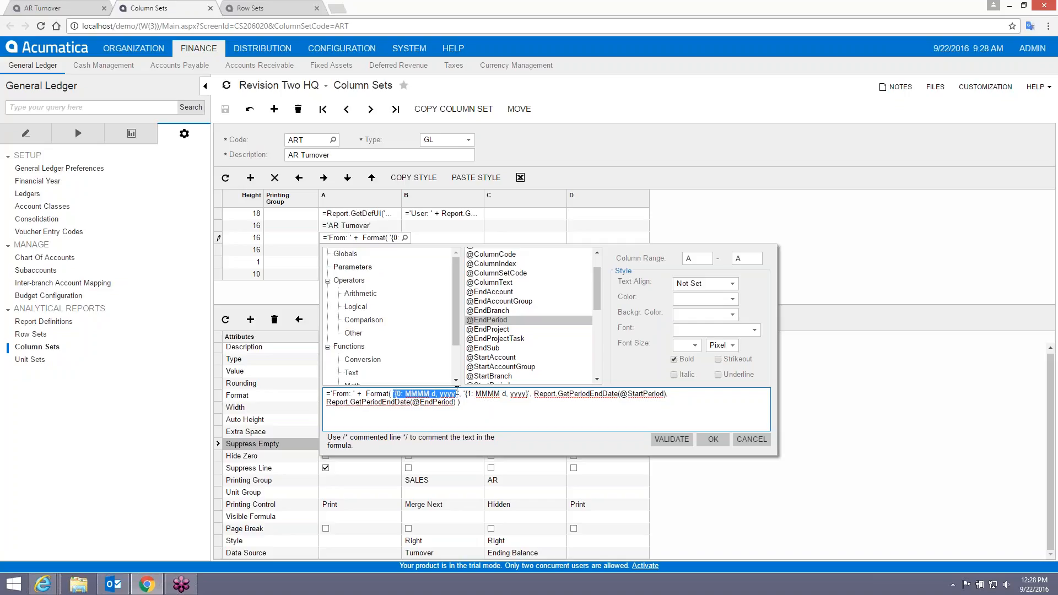
{"action": "left_click_drag", "start_coordinate": [534, 393], "coordinate": [666, 397]}
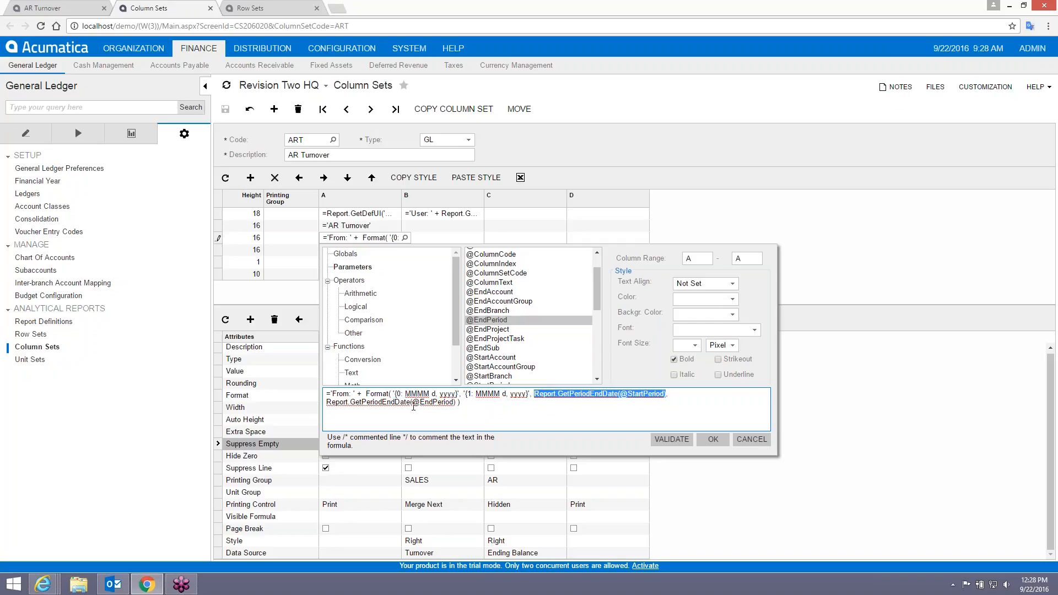
{"action": "left_click", "coordinate": [460, 394]}
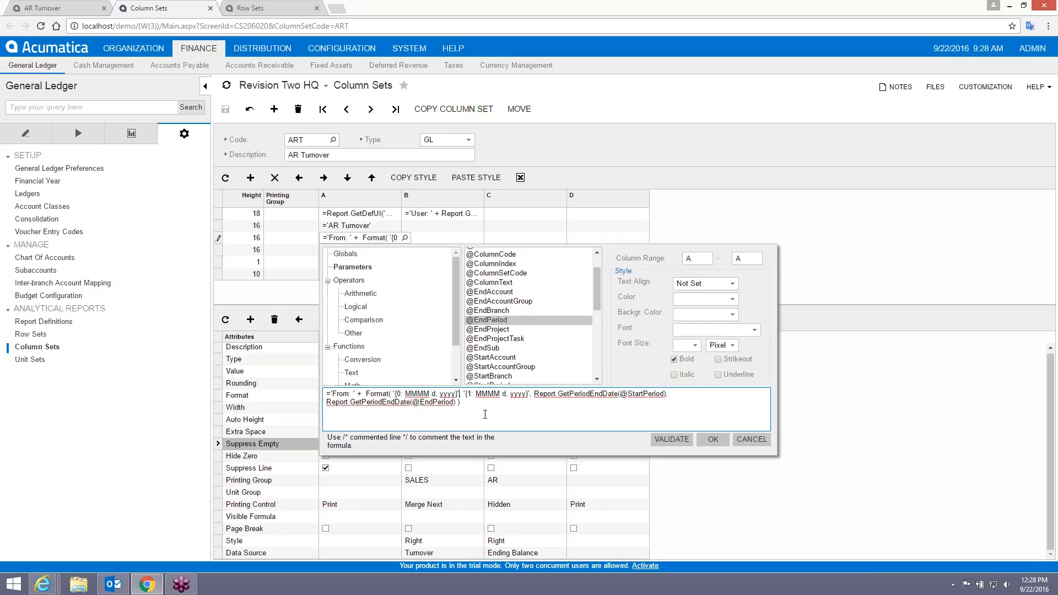
{"action": "key", "text": "shift+Right"}
{"action": "key", "text": "shift+Right"}
{"action": "key", "text": "shift+Right"}
{"action": "key", "text": "shift+Right"}
{"action": "key", "text": "shift+Right"}
{"action": "key", "text": "shift+Right"}
{"action": "key", "text": "shift+Right"}
{"action": "key", "text": "shift+Right"}
{"action": "key", "text": "shift+Right"}
{"action": "key", "text": "shift+Right"}
{"action": "key", "text": "shift+Right"}
{"action": "key", "text": "shift+Right"}
{"action": "key", "text": "shift+Right"}
{"action": "key", "text": "shift+Right"}
{"action": "key", "text": "shift+Right"}
{"action": "key", "text": "shift+Right"}
{"action": "key", "text": "shift+Right"}
{"action": "key", "text": "shift+Right"}
{"action": "key", "text": "shift+Right"}
{"action": "key", "text": "shift+Right"}
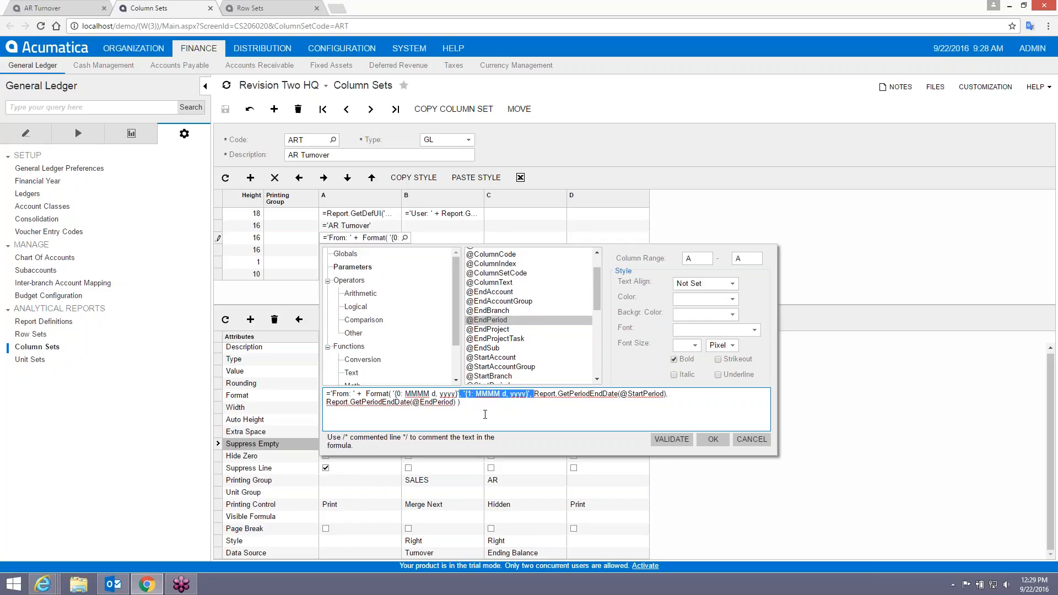
{"action": "key", "text": "Delete"}
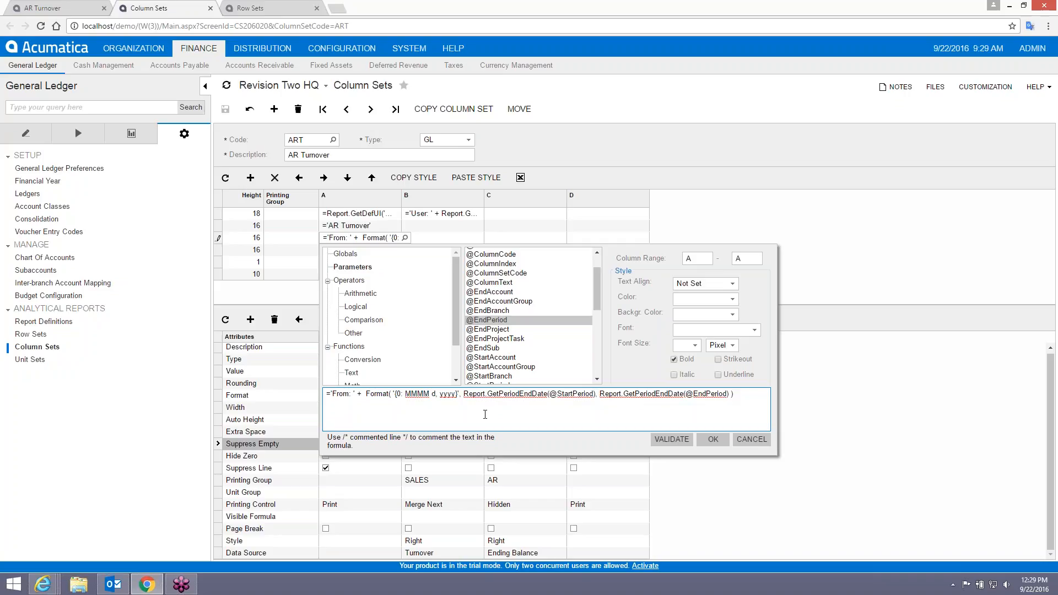
Insert +' '+Format('{1: MMMM d, yyyy}', before the end-period call and validate.
{"action": "type", "text": "+"}
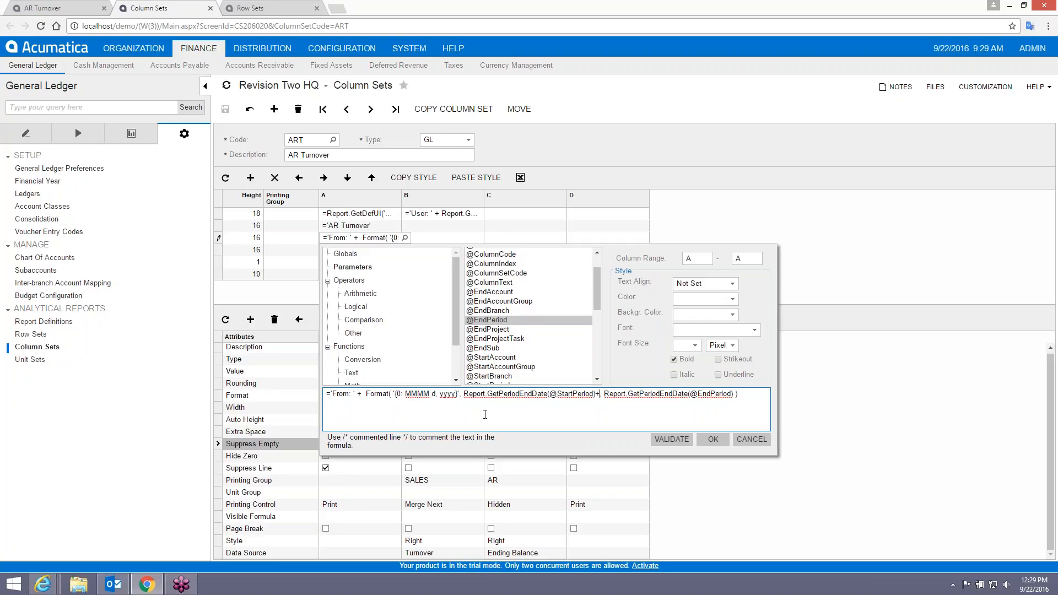
{"action": "type", "text": "'-"}
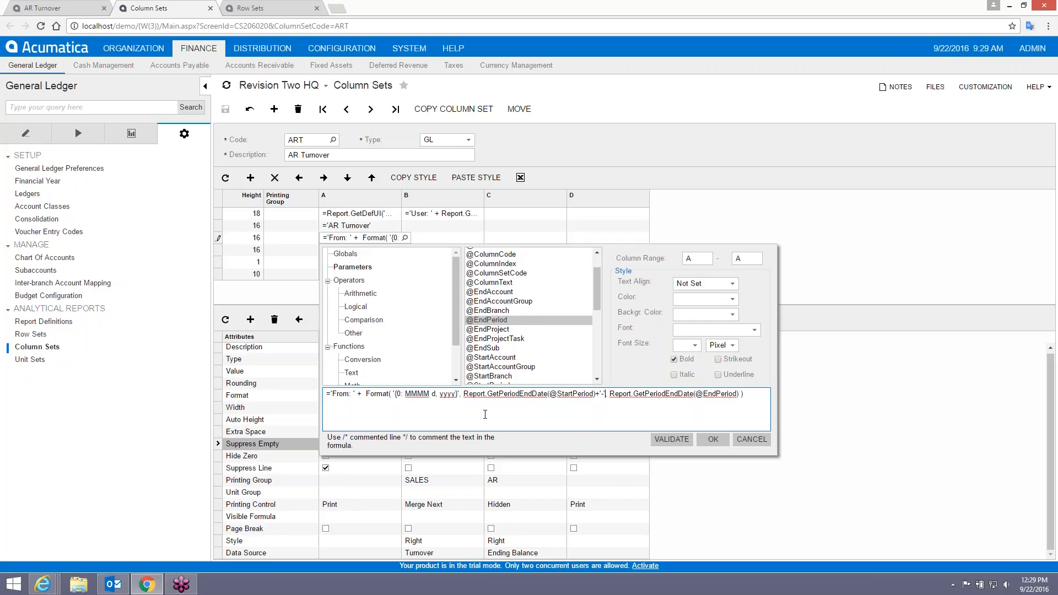
{"action": "type", "text": " '"}
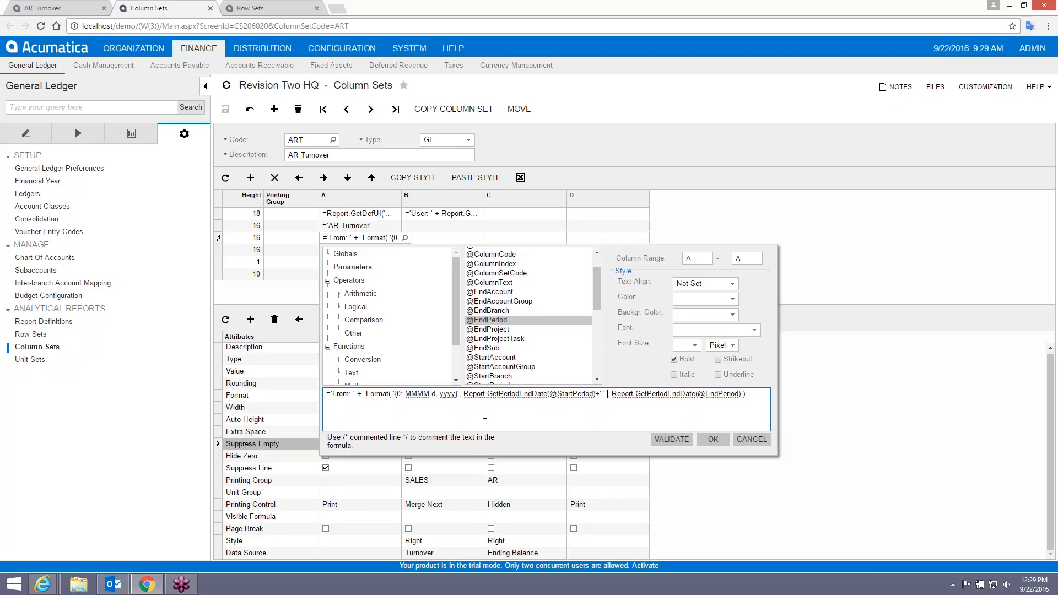
{"action": "type", "text": " \"+"}
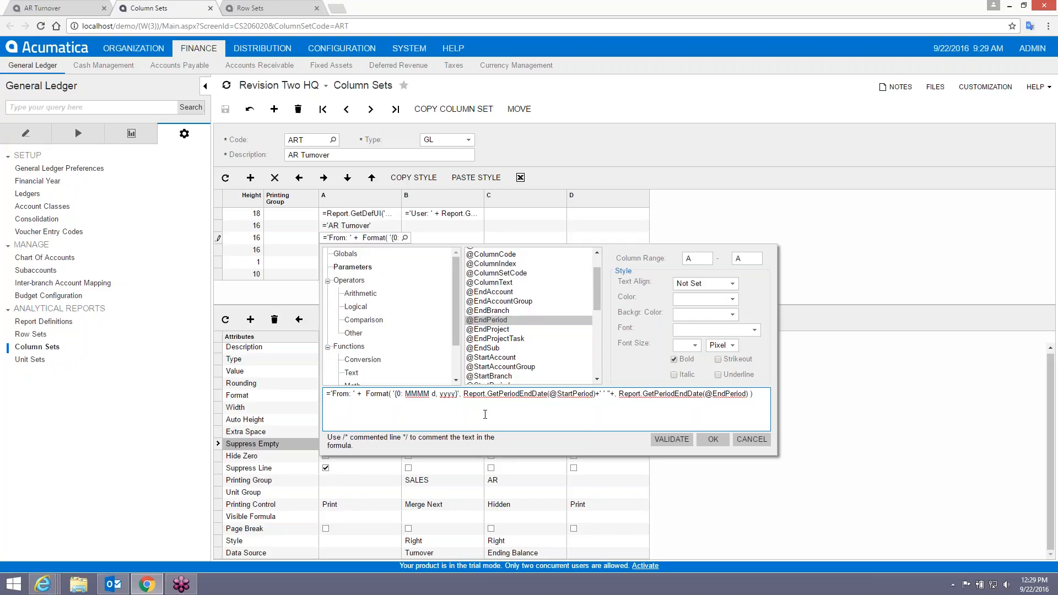
{"action": "type", "text": "Format"}
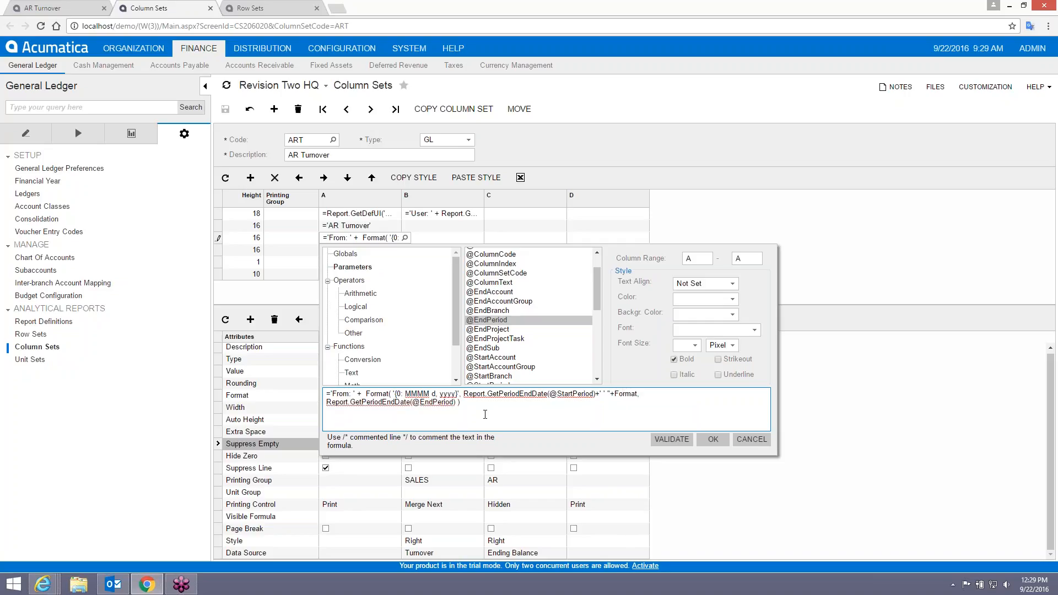
{"action": "type", "text": "("}
{"action": "type", "text": "'{1: MMMM"}
{"action": "key", "text": "BackSpace"}
{"action": "type", "text": "d, yyyy}',"}
{"action": "left_click", "coordinate": [679, 440]}
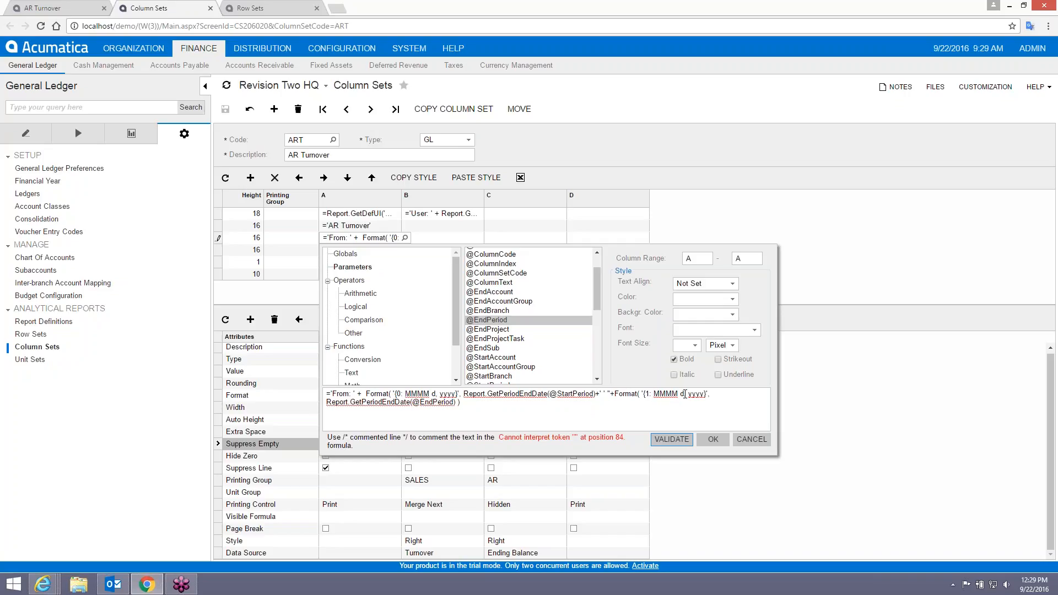
Remove the stray double quote and insert a ' - ' separator between the two dates.
{"action": "left_click", "coordinate": [610, 394]}
{"action": "key", "text": "BackSpace"}
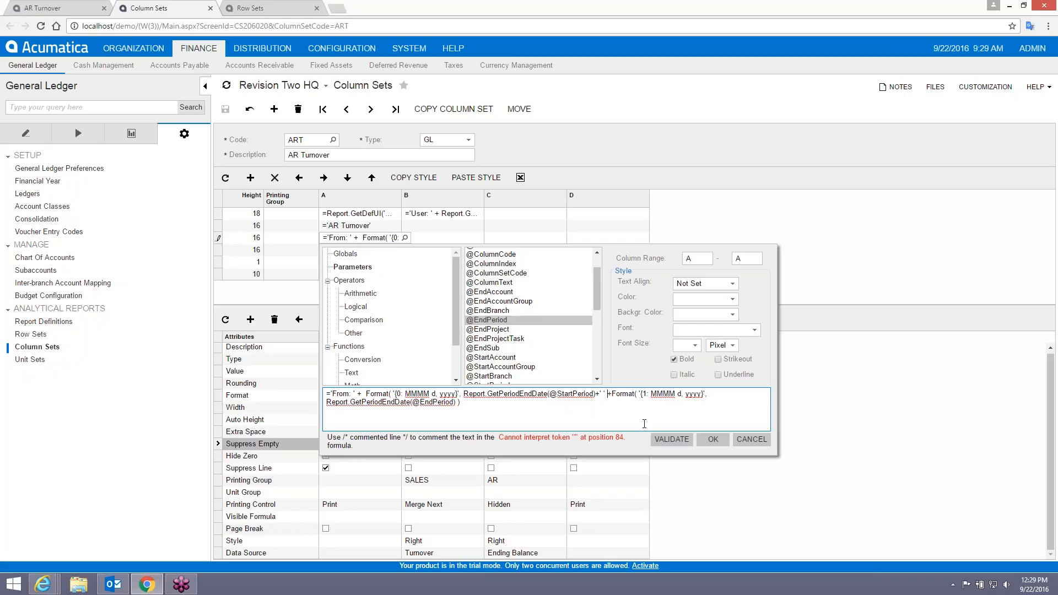
{"action": "left_click", "coordinate": [678, 445]}
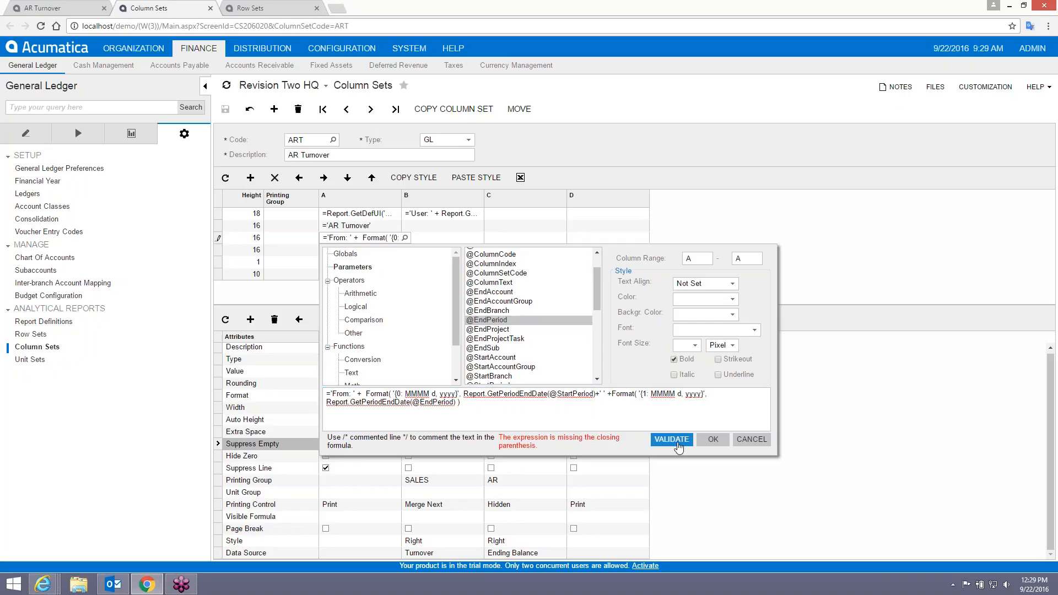
{"action": "left_click", "coordinate": [602, 393]}
{"action": "type", "text": "' -"}
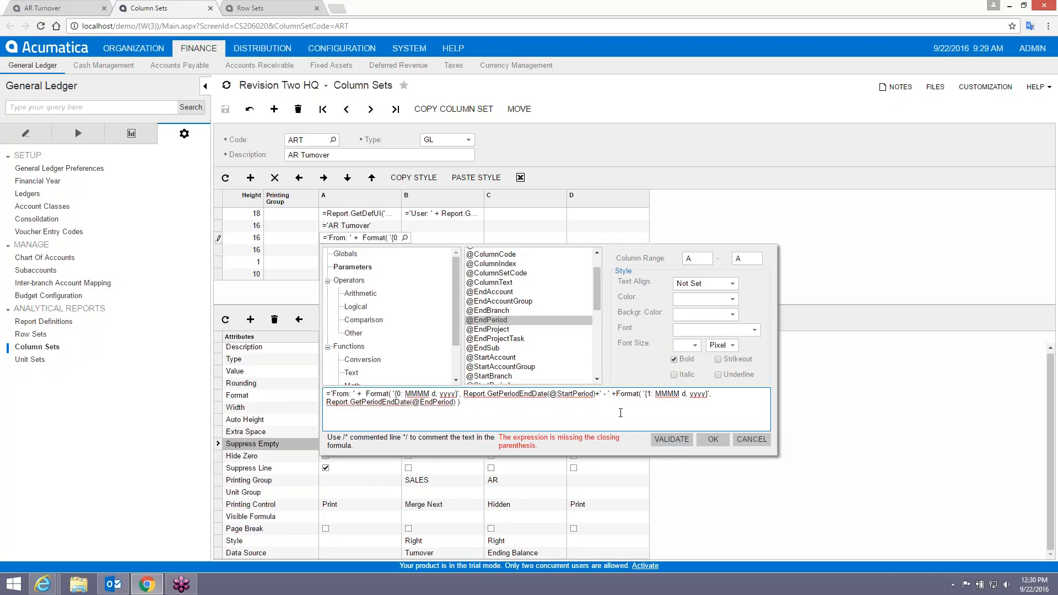
{"action": "key", "text": "BackSpace"}
{"action": "left_click", "coordinate": [672, 439]}
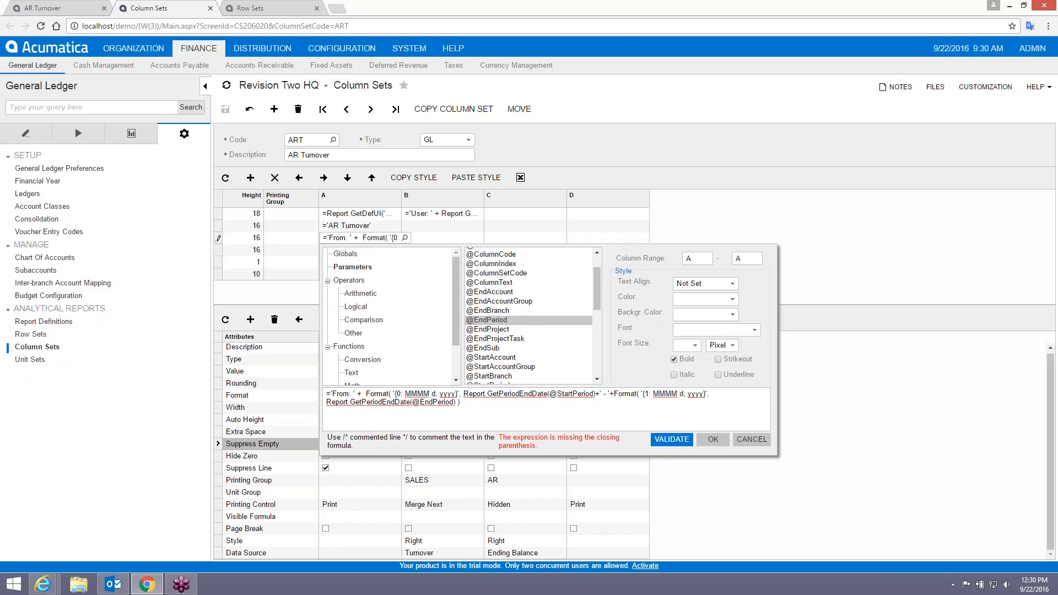
Set the second Format's placeholder to 1, add the missing parenthesis, validate, and save.
{"action": "left_click", "coordinate": [477, 405]}
{"action": "double_click", "coordinate": [646, 396]}
{"action": "type", "text": "1"}
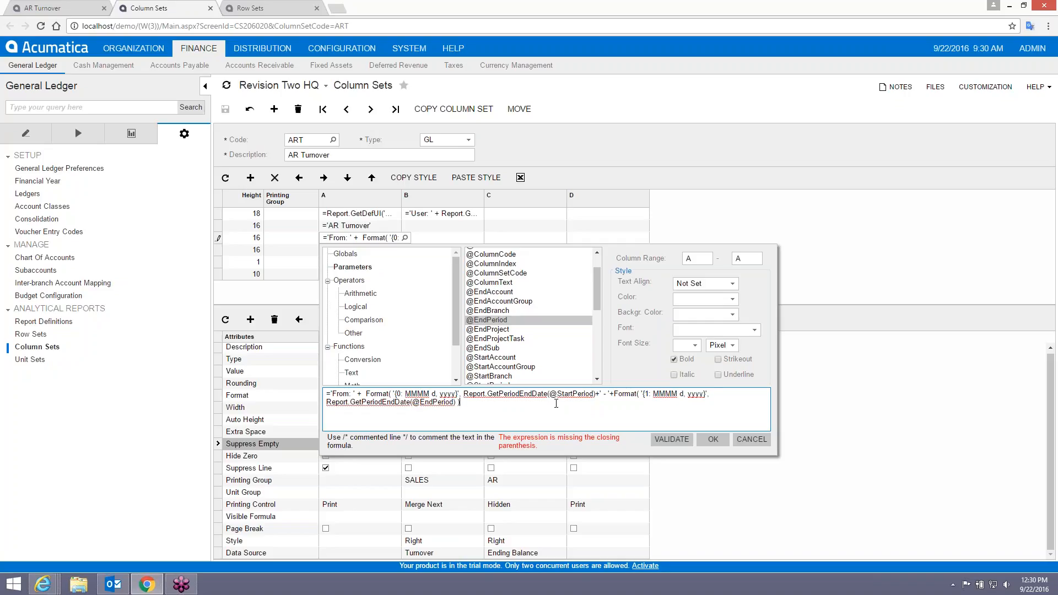
{"action": "left_click", "coordinate": [594, 395]}
{"action": "type", "text": ")"}
{"action": "left_click", "coordinate": [672, 439]}
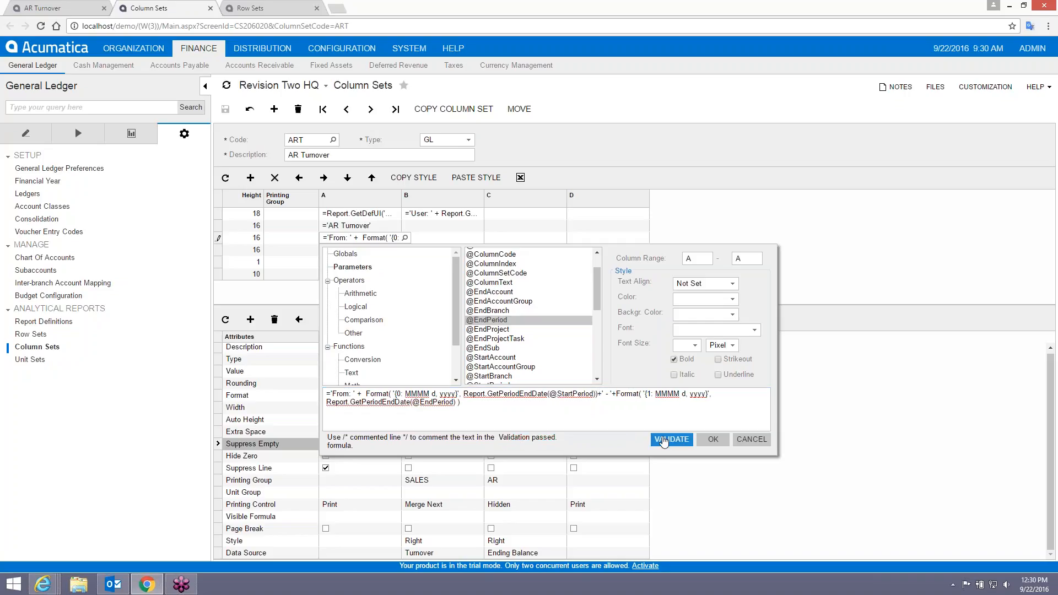
{"action": "left_click", "coordinate": [713, 439]}
{"action": "left_click", "coordinate": [225, 108]}
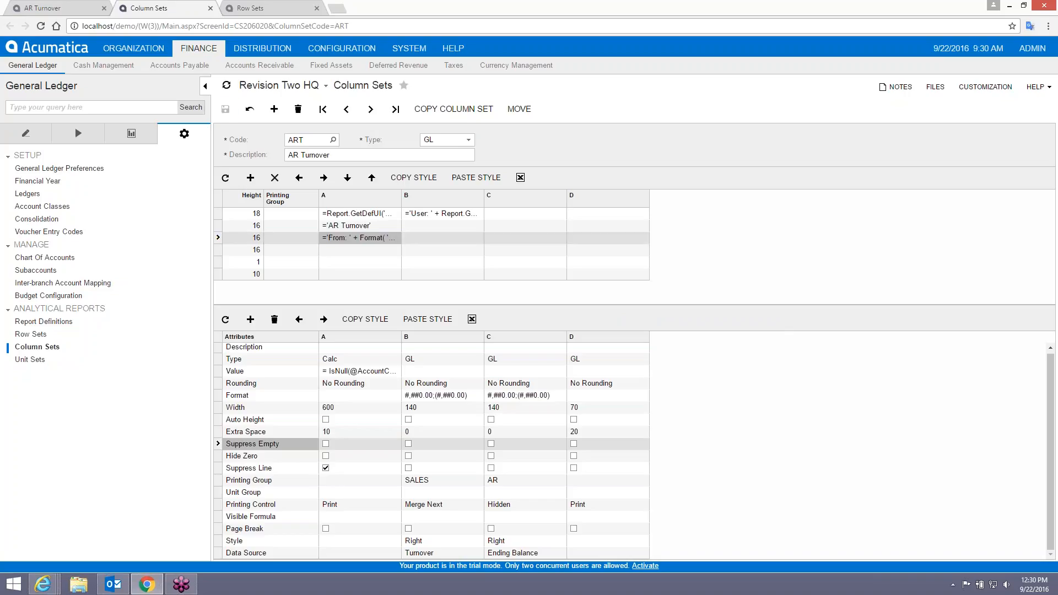
{"action": "left_click", "coordinate": [69, 9]}
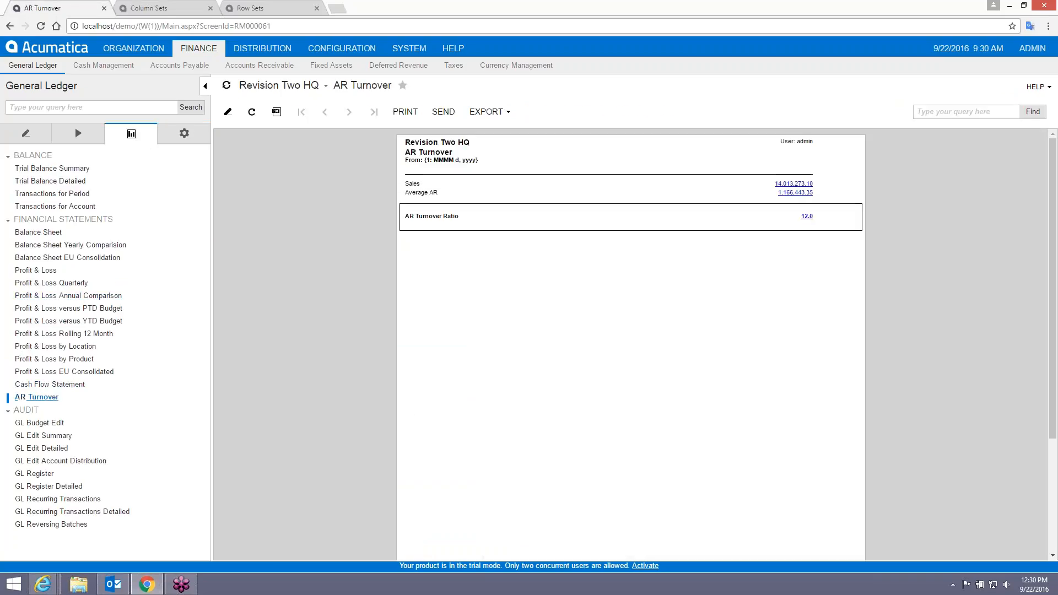
{"action": "left_click", "coordinate": [36, 396]}
{"action": "left_click", "coordinate": [298, 112]}
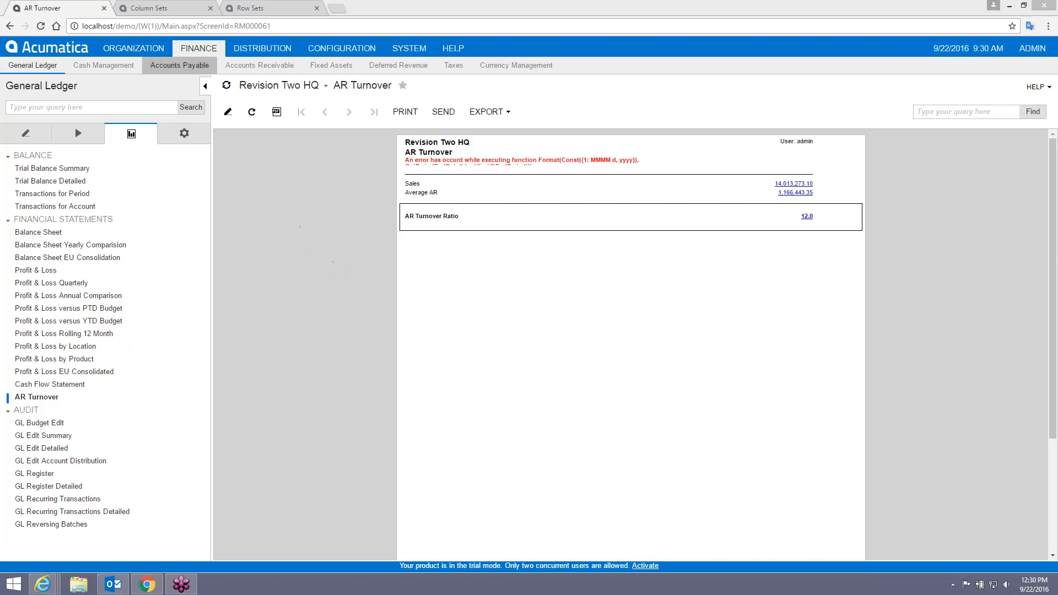
{"action": "left_click", "coordinate": [149, 8]}
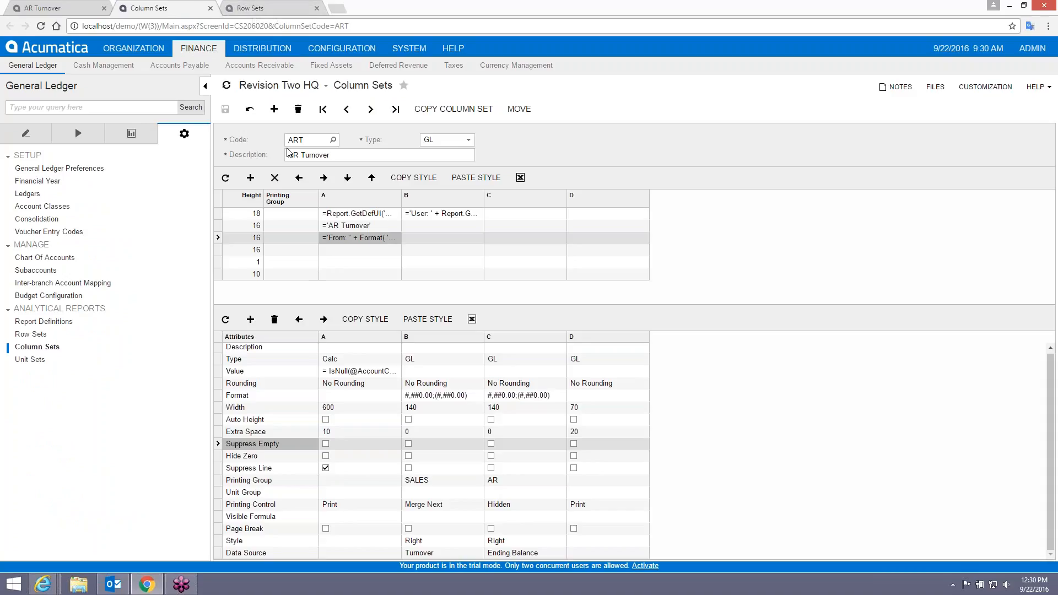
Add a new blank row to the bottom of the ART row set.
{"action": "left_click", "coordinate": [257, 7]}
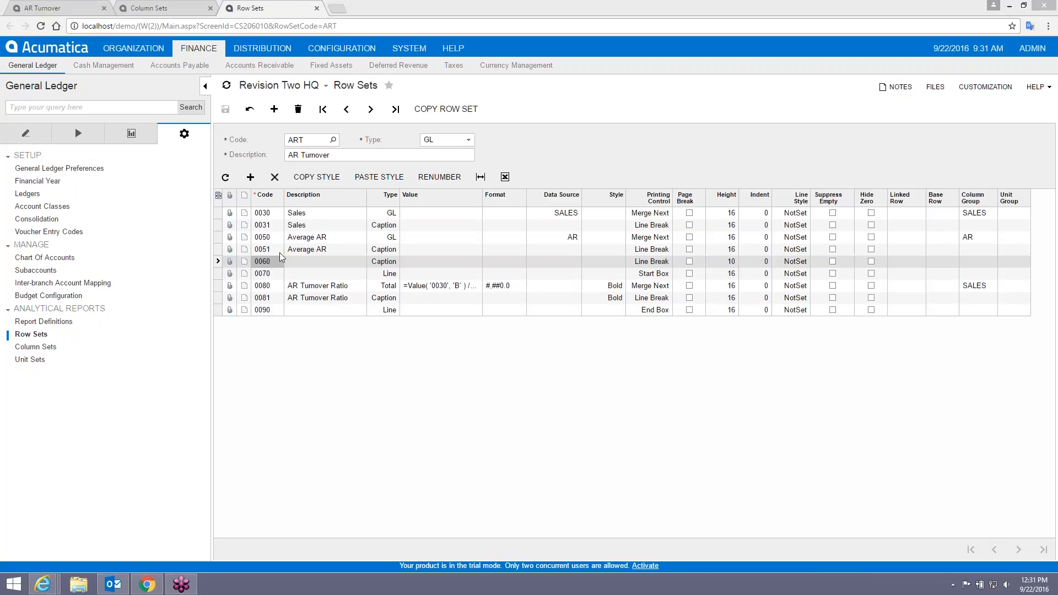
{"action": "left_click", "coordinate": [251, 178]}
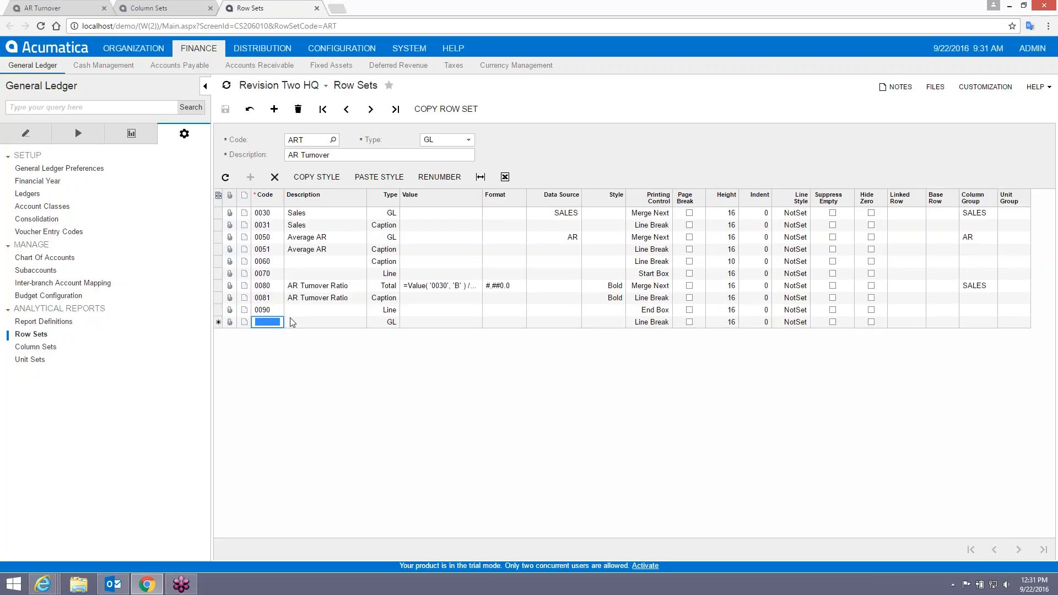
Enter a new row with code 0049 and description Average AR.
{"action": "type", "text": "0049"}
{"action": "key", "text": "Tab"}
{"action": "type", "text": "Aver"}
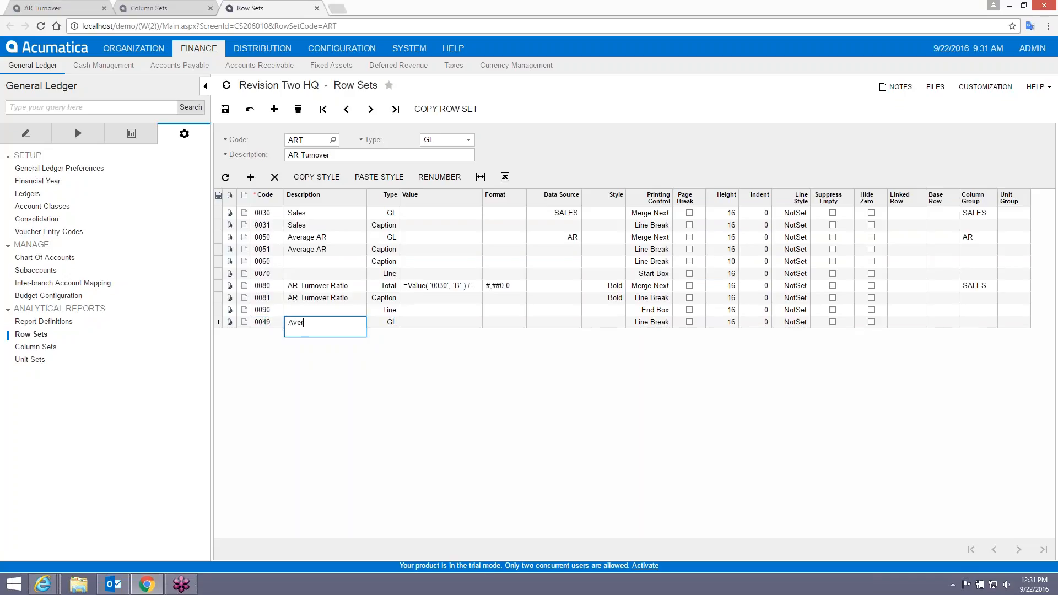
{"action": "type", "text": "age AR"}
{"action": "key", "text": "Tab"}
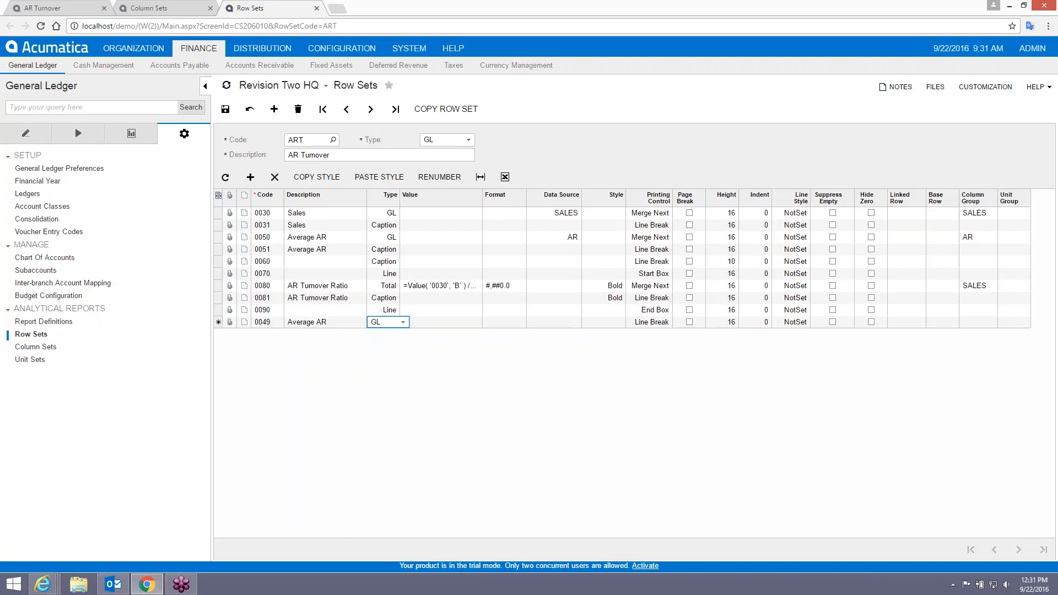
{"action": "key", "text": "Tab"}
Set row 0049's data source account class to AR, column group AR, and save.
{"action": "left_click", "coordinate": [585, 322]}
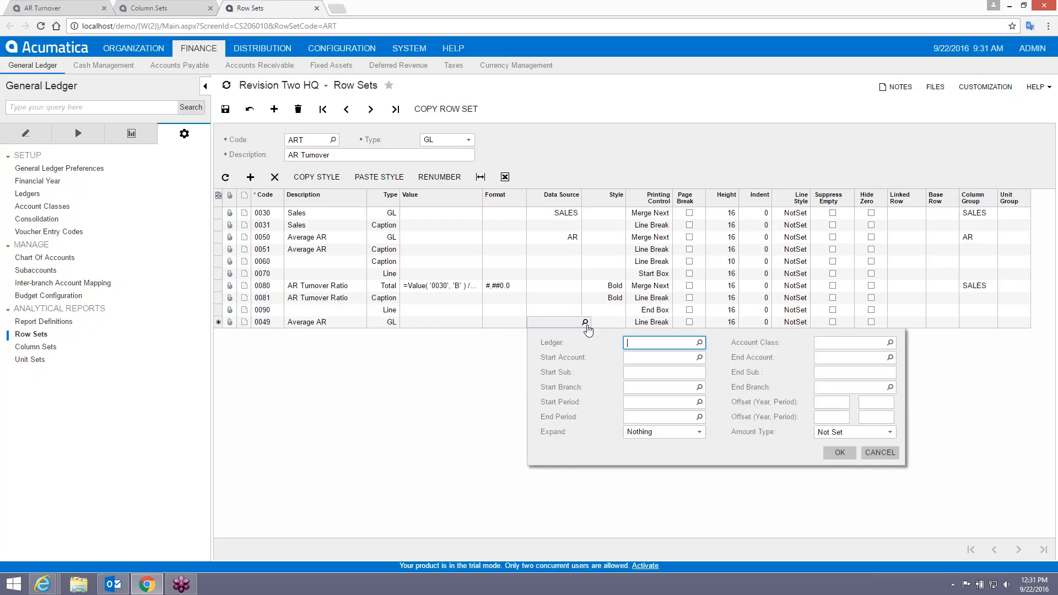
{"action": "left_click", "coordinate": [699, 343]}
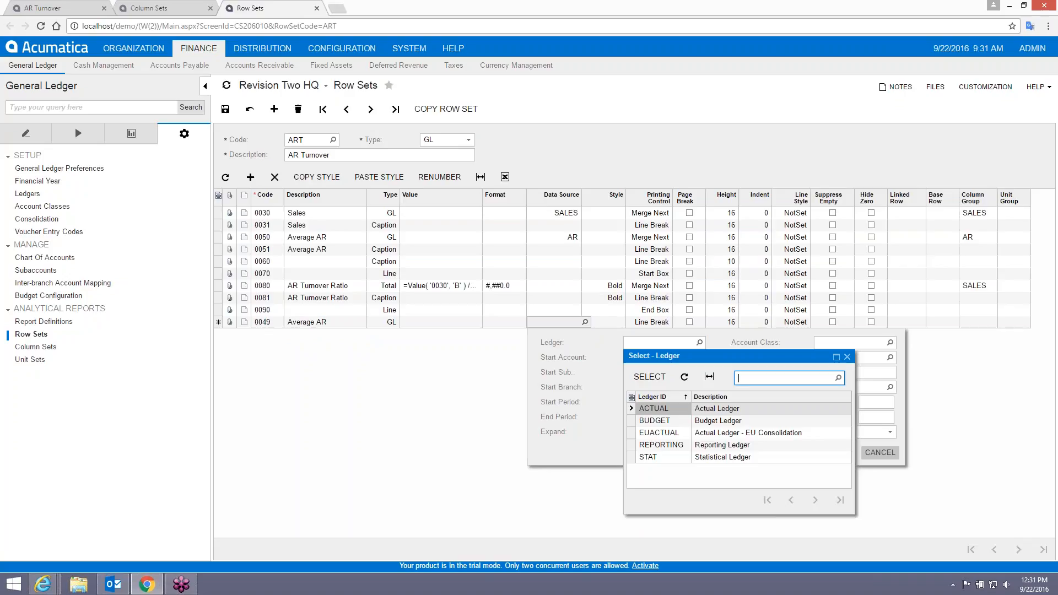
{"action": "left_click", "coordinate": [847, 357]}
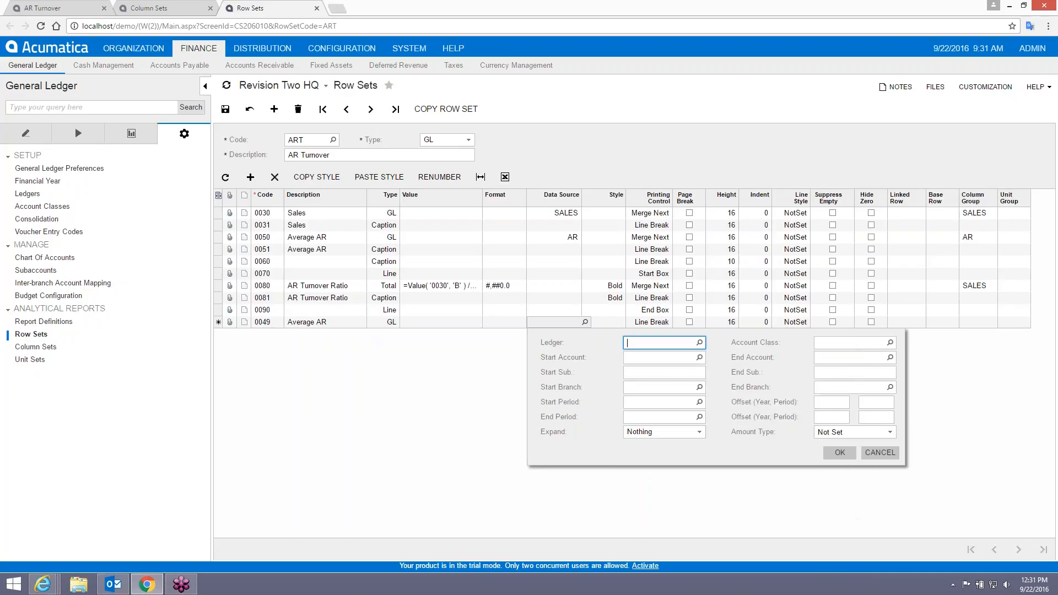
{"action": "left_click", "coordinate": [873, 347]}
{"action": "type", "text": "AR"}
{"action": "key", "text": "Tab"}
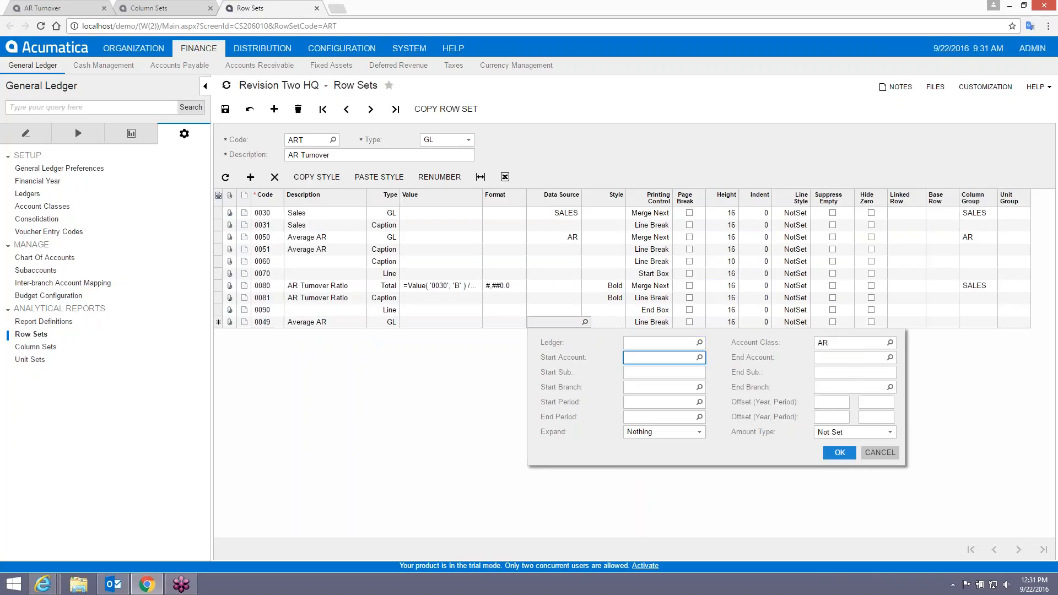
{"action": "left_click", "coordinate": [839, 453]}
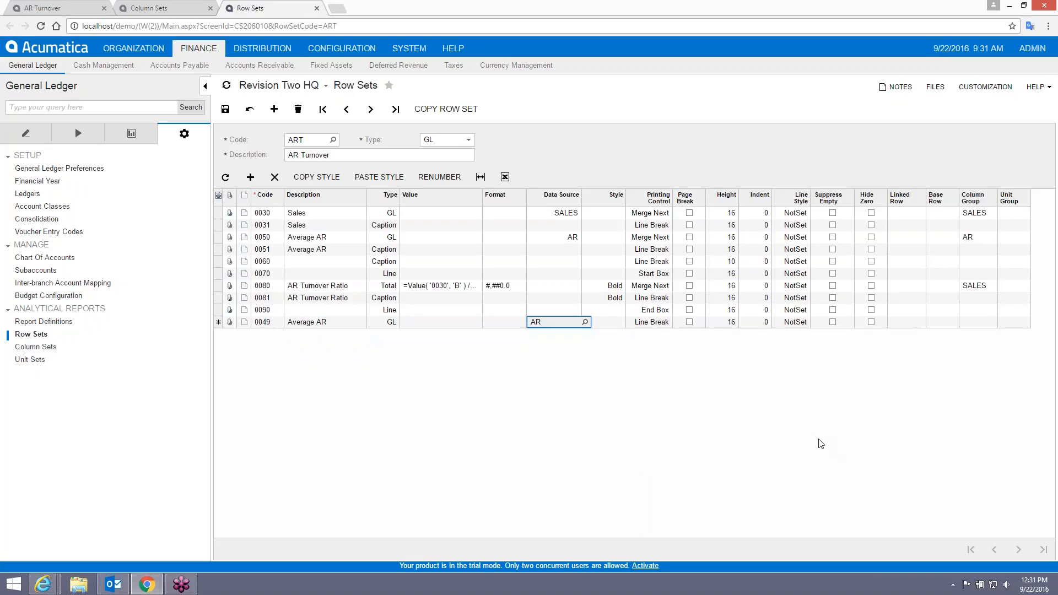
{"action": "key", "text": "Tab"}
{"action": "key", "text": "Tab"}
{"action": "key", "text": "Tab"}
{"action": "key", "text": "Tab"}
{"action": "key", "text": "Tab"}
{"action": "key", "text": "Tab"}
{"action": "key", "text": "Tab"}
{"action": "key", "text": "Tab"}
{"action": "key", "text": "Tab"}
{"action": "key", "text": "Tab"}
{"action": "key", "text": "Tab"}
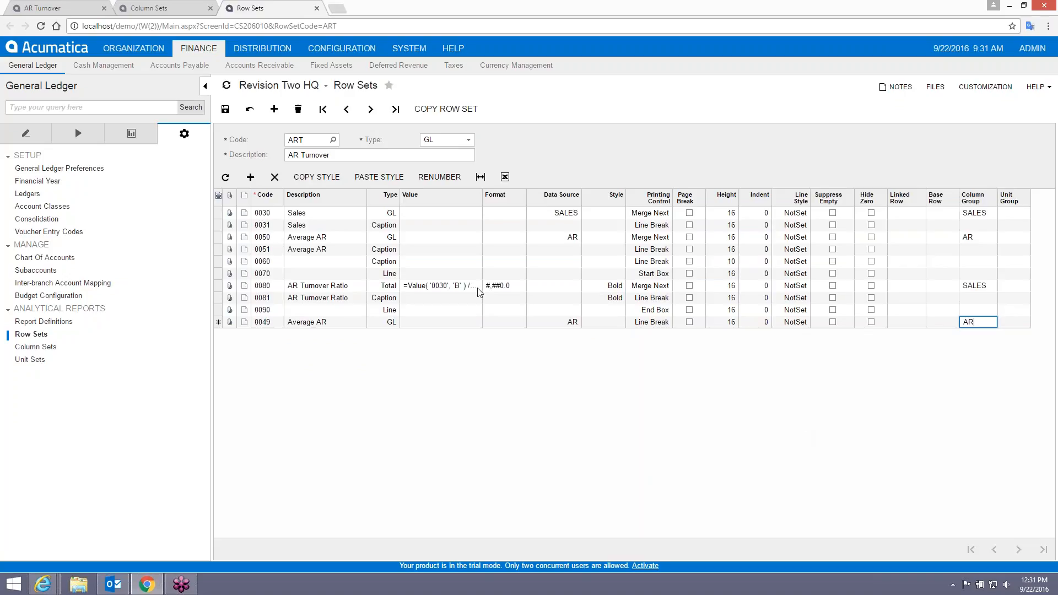
{"action": "key", "text": "ctrl+s"}
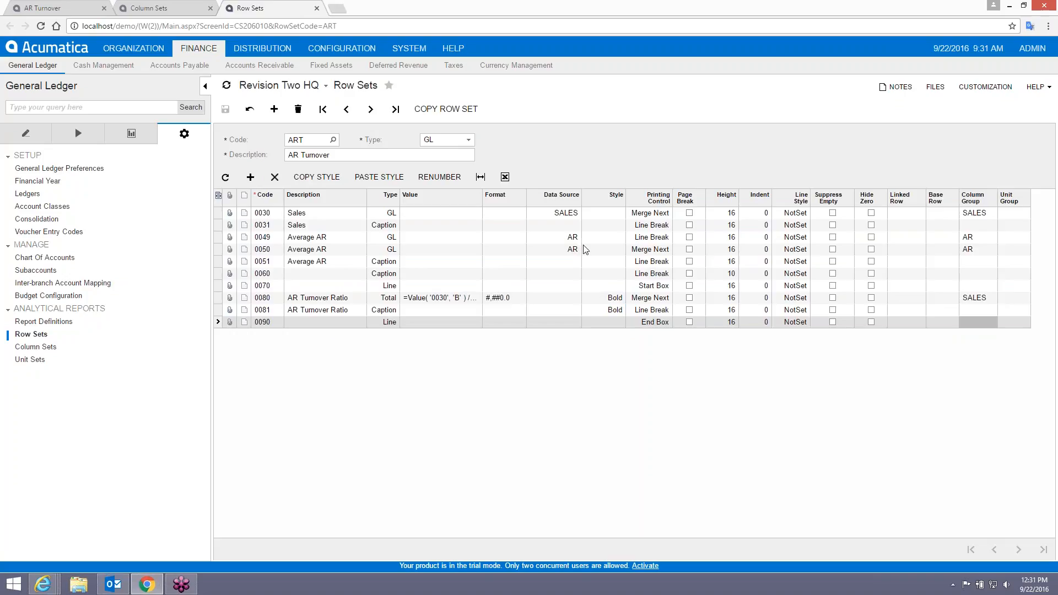
Set row 0049's printing to Hidden and change row 0050's type to Total.
{"action": "left_click", "coordinate": [652, 240]}
{"action": "left_click", "coordinate": [674, 239]}
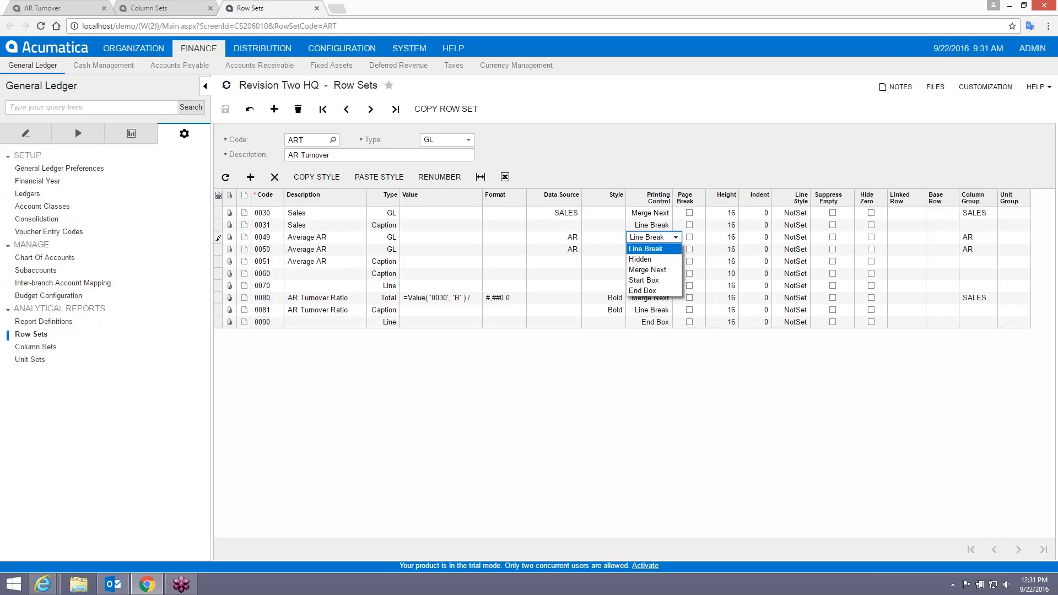
{"action": "left_click", "coordinate": [644, 249]}
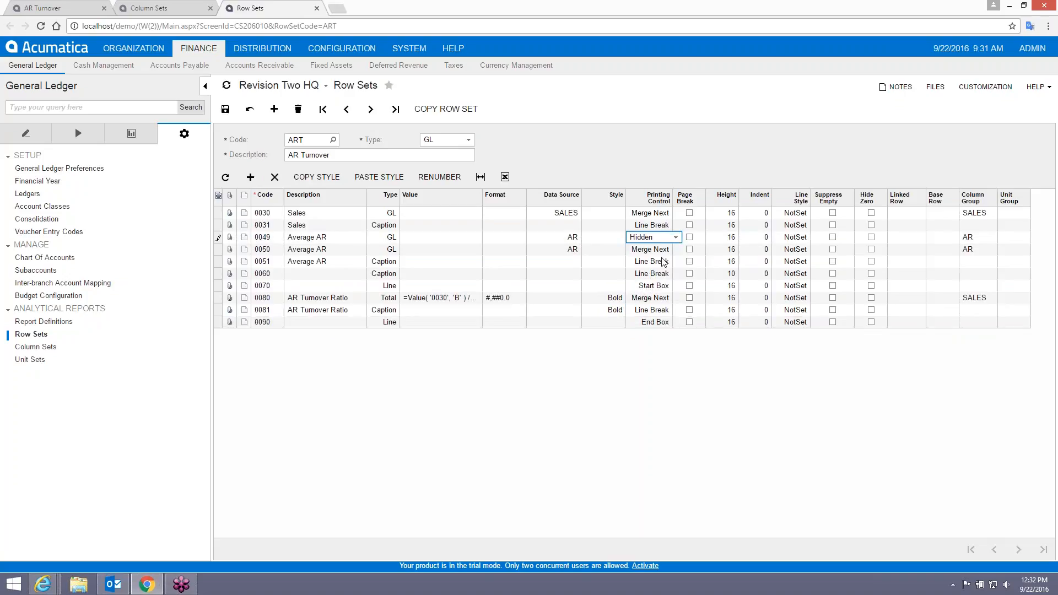
{"action": "left_click", "coordinate": [389, 250]}
{"action": "left_click", "coordinate": [396, 253]}
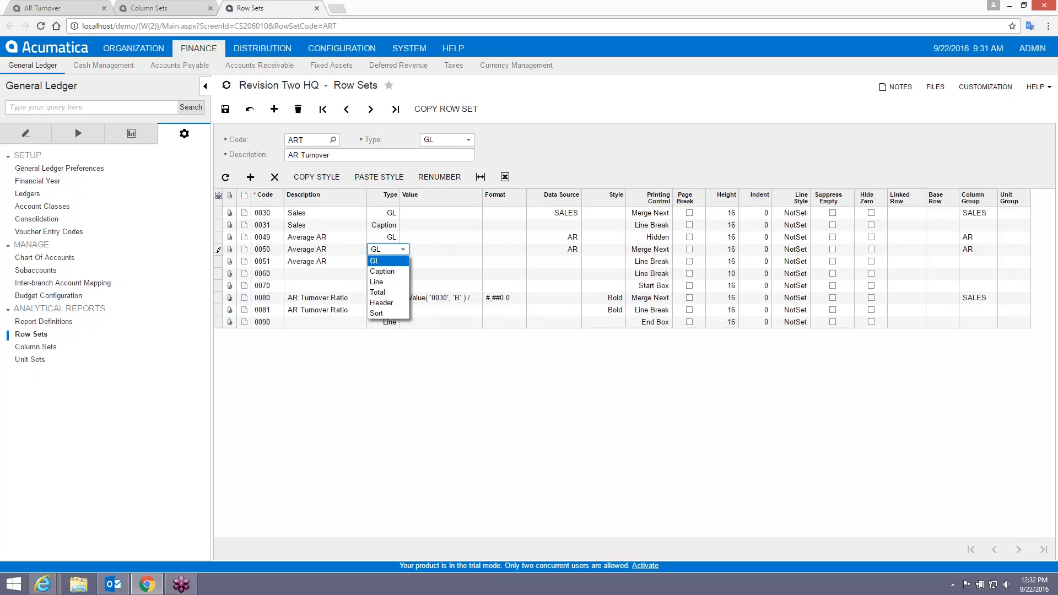
{"action": "left_click", "coordinate": [378, 292]}
Replace row 0050's Value formula with ='0049', validate it, and save the row set.
{"action": "left_click", "coordinate": [482, 251]}
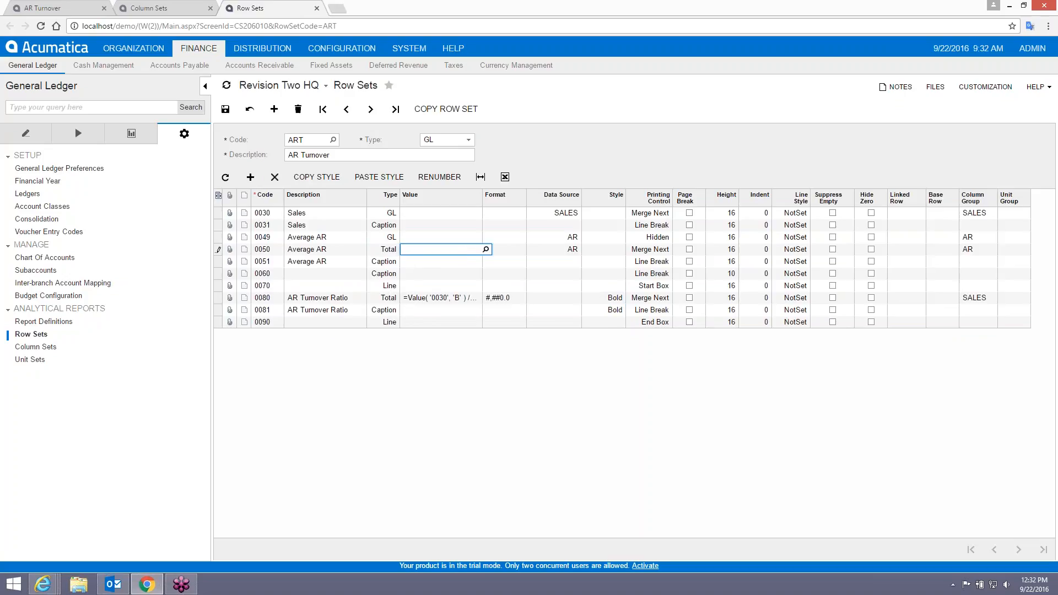
{"action": "left_click", "coordinate": [485, 249]}
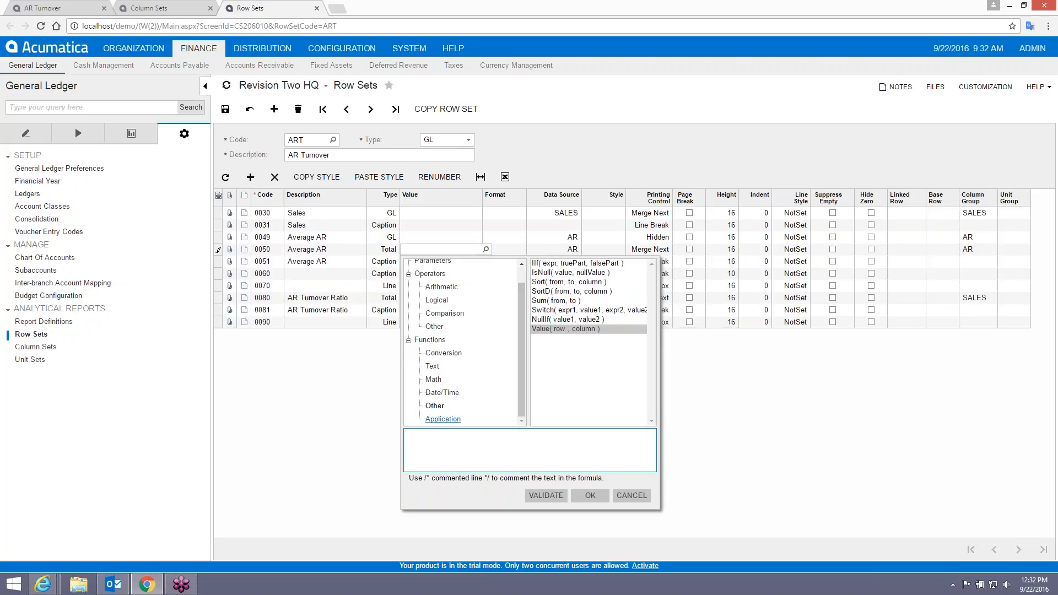
{"action": "left_click", "coordinate": [466, 451]}
{"action": "type", "text": "=V"}
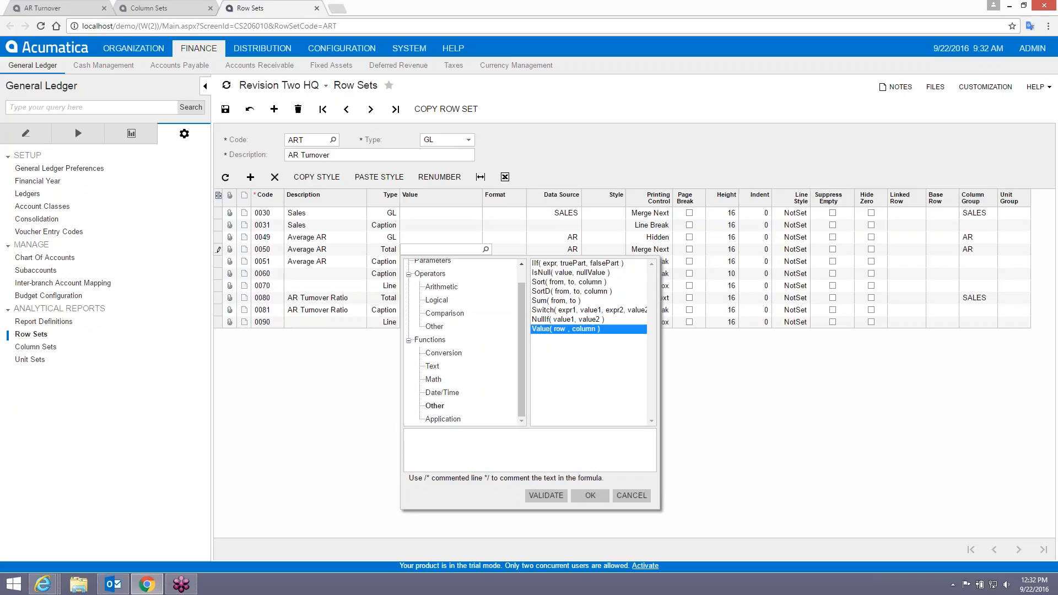
{"action": "double_click", "coordinate": [550, 333]}
{"action": "left_click", "coordinate": [437, 439]}
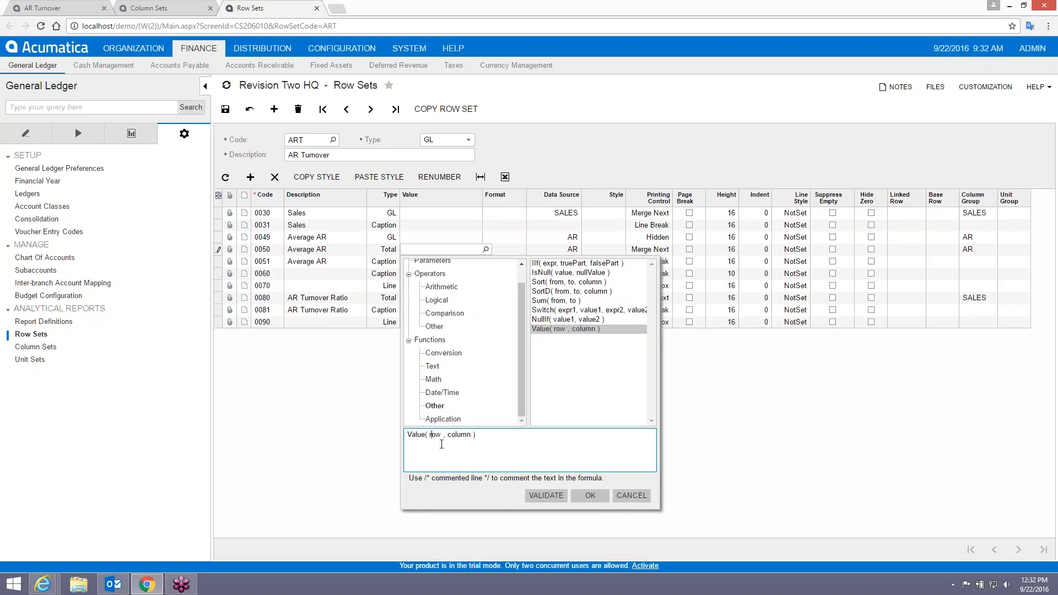
{"action": "double_click", "coordinate": [436, 432]}
{"action": "left_click_drag", "start_coordinate": [492, 435], "coordinate": [399, 433]}
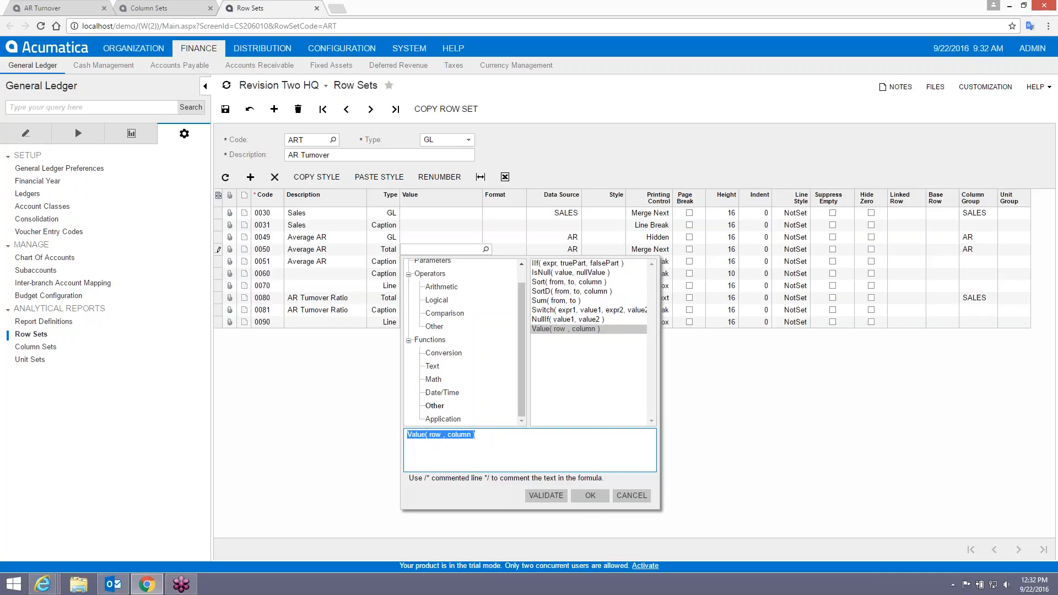
{"action": "type", "text": "='0049"}
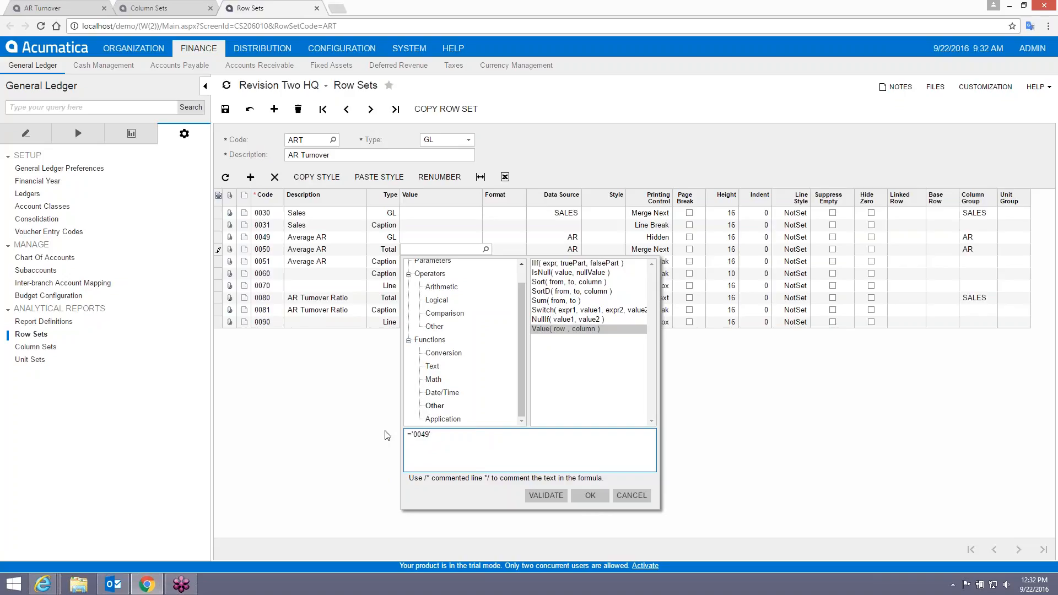
{"action": "left_click", "coordinate": [546, 496]}
{"action": "left_click", "coordinate": [591, 495]}
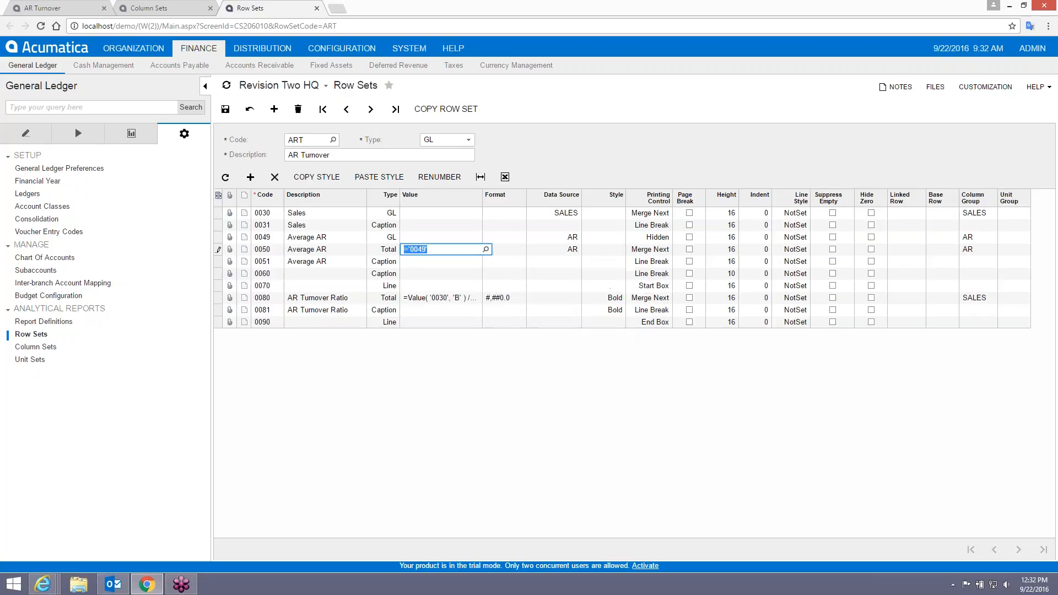
{"action": "left_click", "coordinate": [226, 108]}
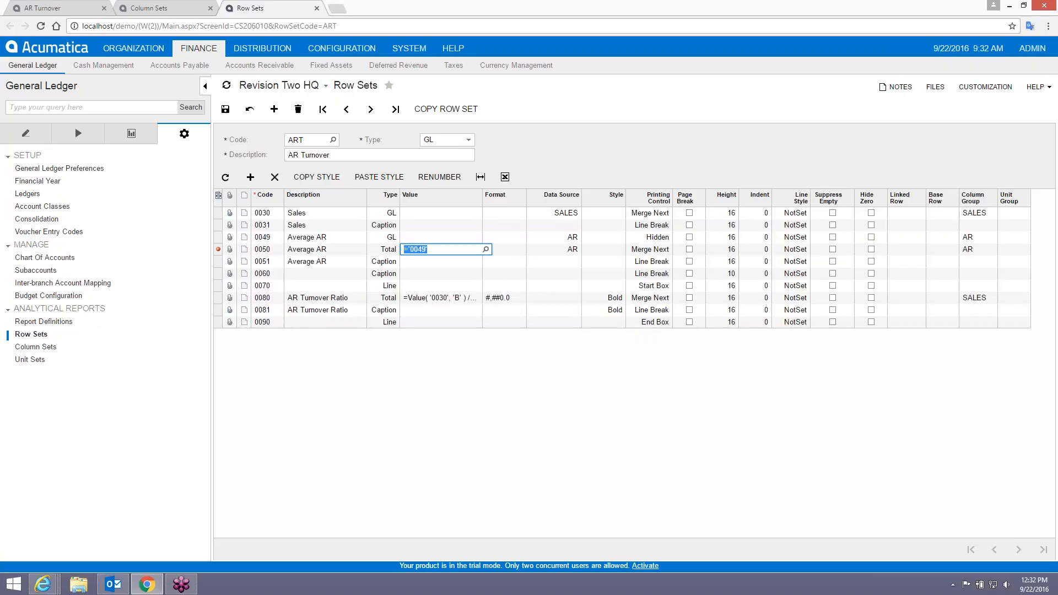
Run the AR Turnover report, which fails with a server error, and go back.
{"action": "left_click", "coordinate": [44, 8]}
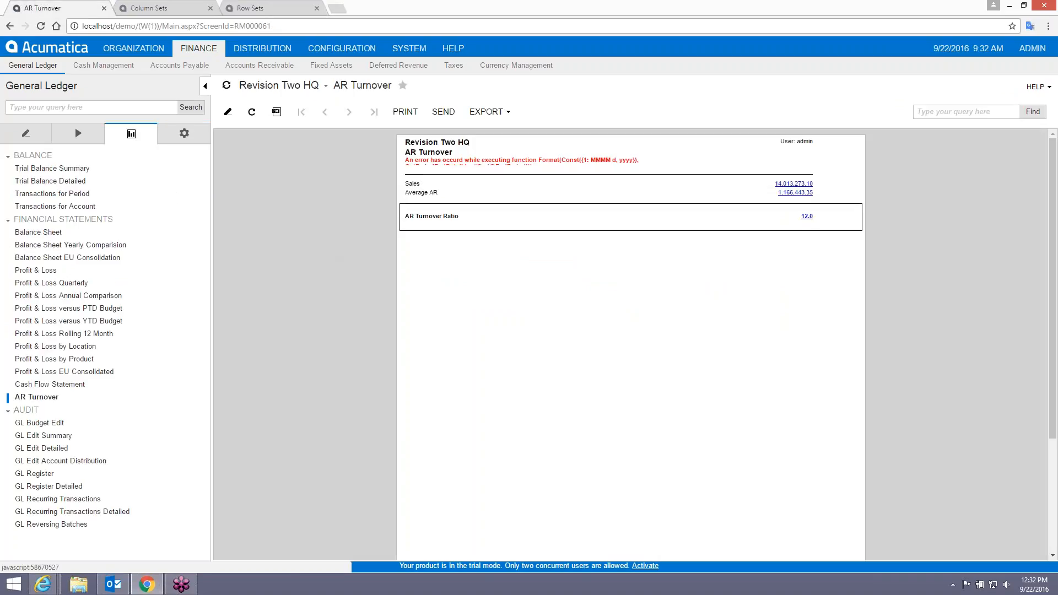
{"action": "left_click", "coordinate": [36, 398]}
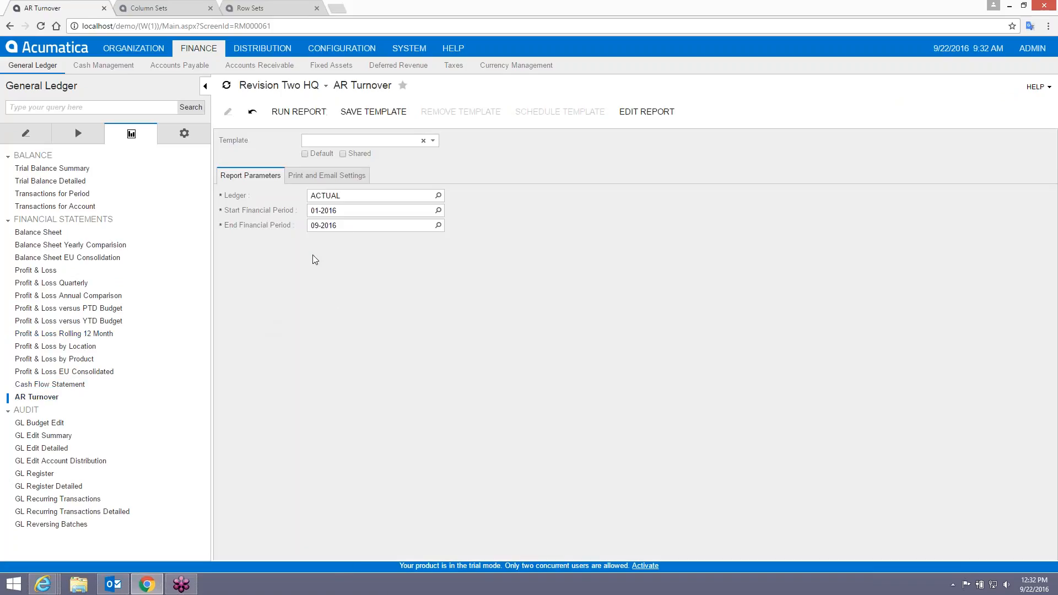
{"action": "left_click", "coordinate": [293, 117]}
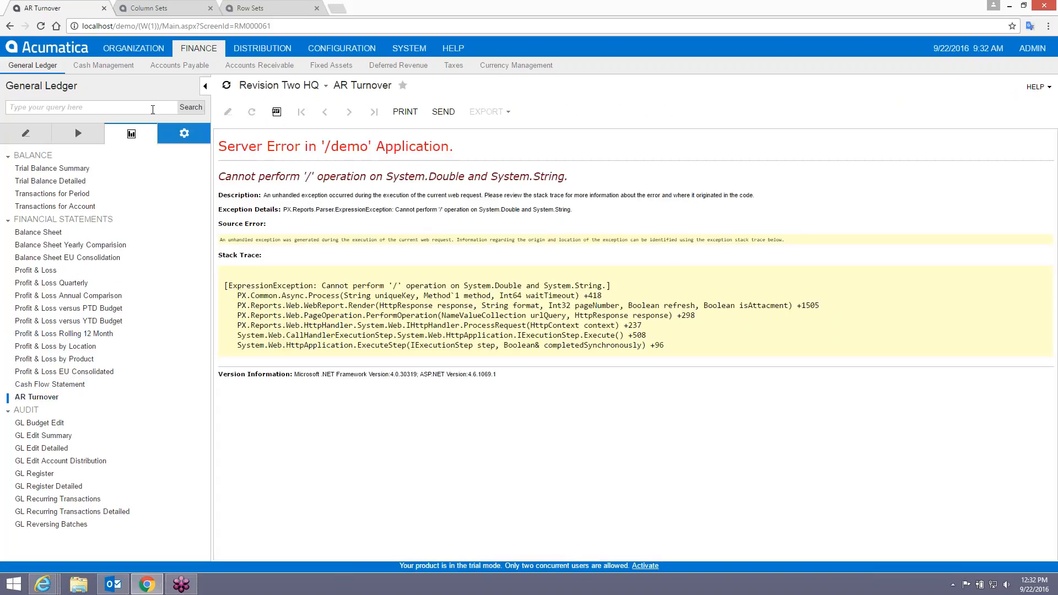
{"action": "left_click", "coordinate": [10, 26]}
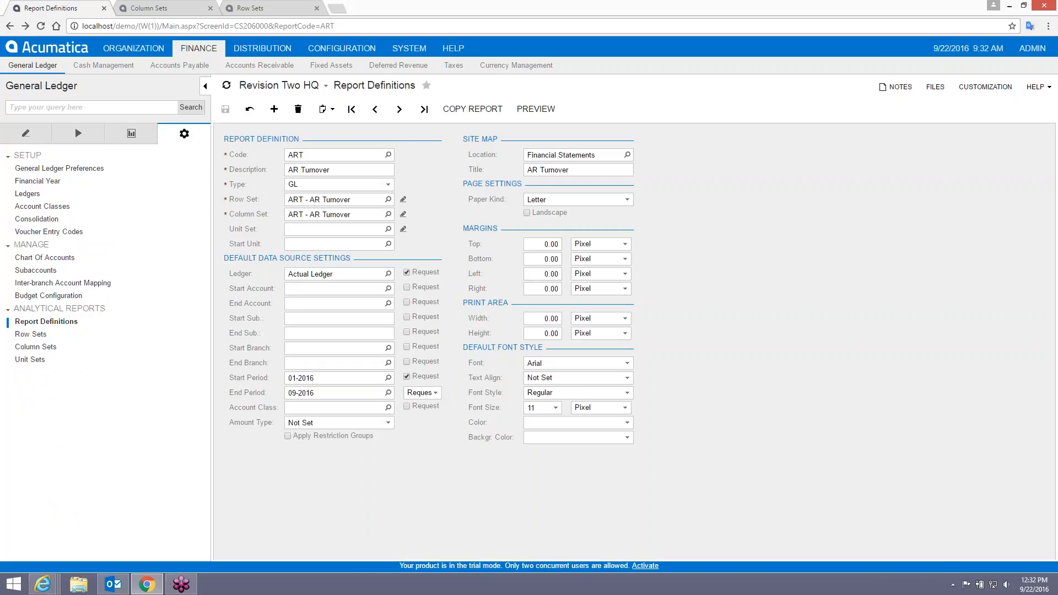
{"action": "left_click", "coordinate": [182, 14]}
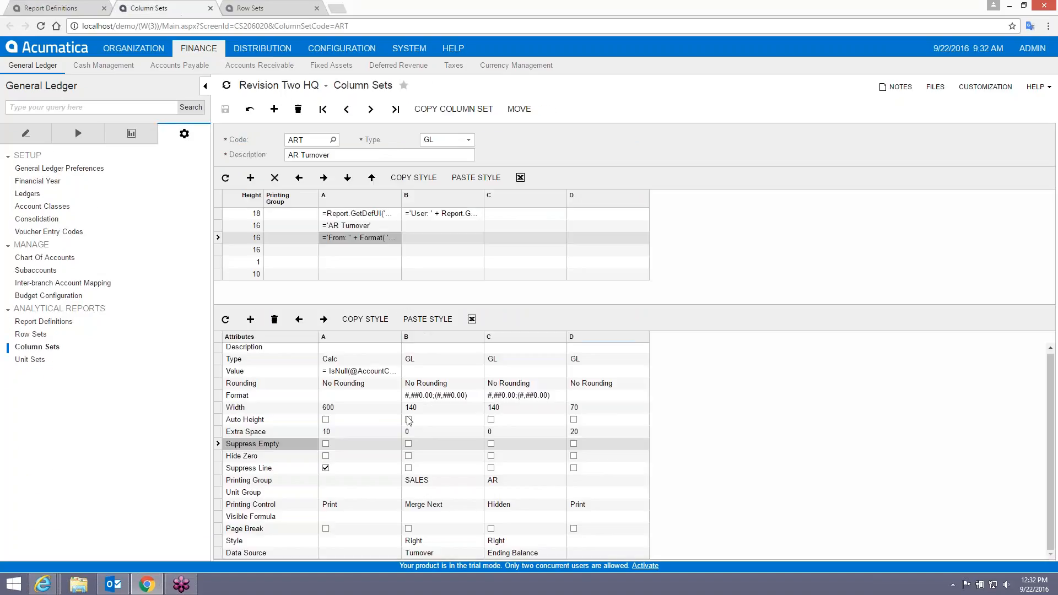
{"action": "left_click", "coordinate": [259, 9]}
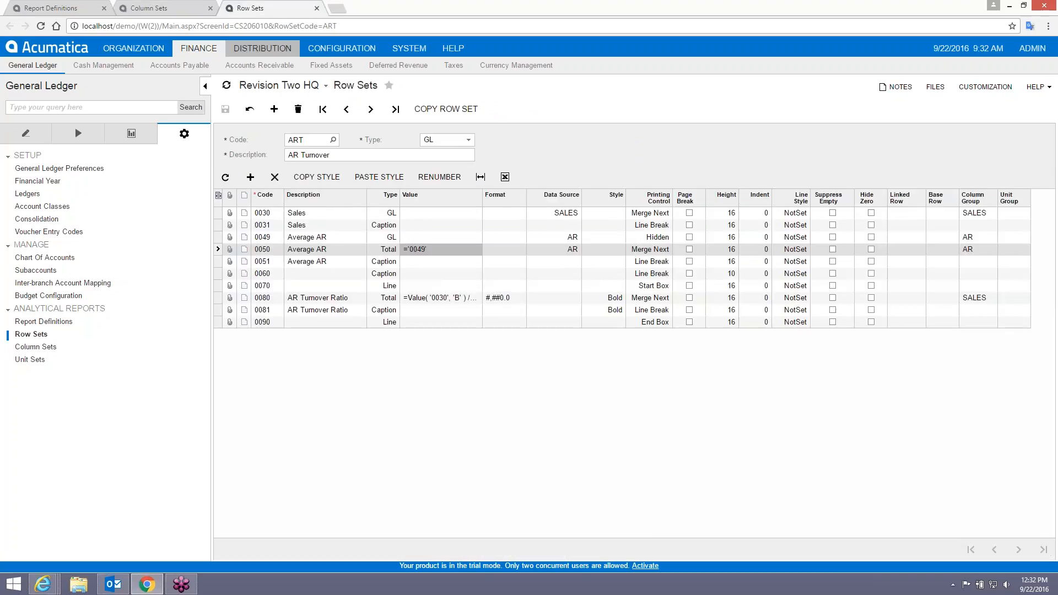
{"action": "left_click", "coordinate": [431, 249]}
{"action": "key", "text": "ctrl+a"}
{"action": "type", "text": "=@"}
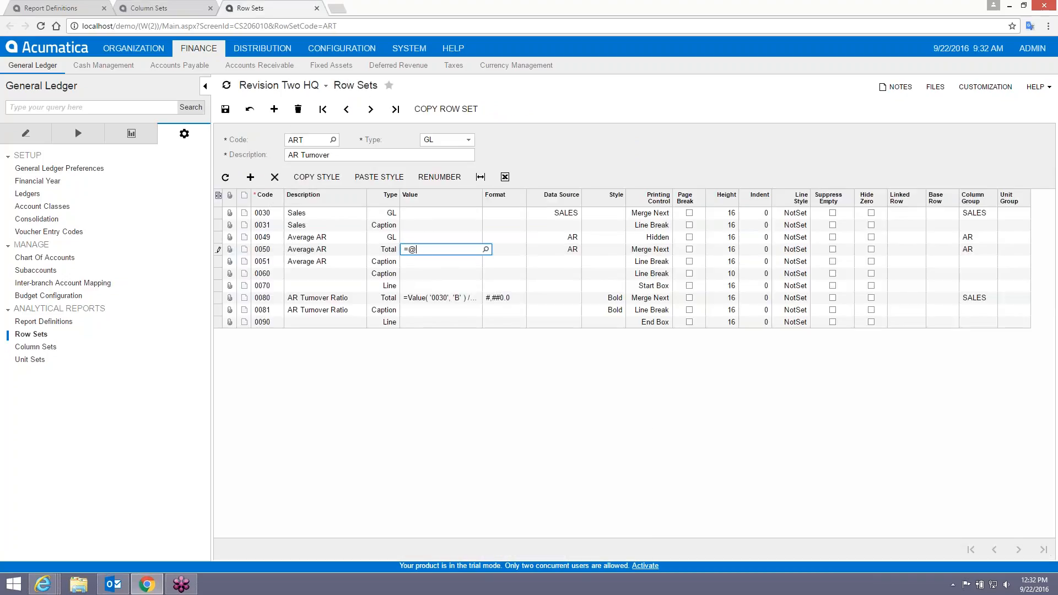
{"action": "type", "text": "0049"}
{"action": "key", "text": "Tab"}
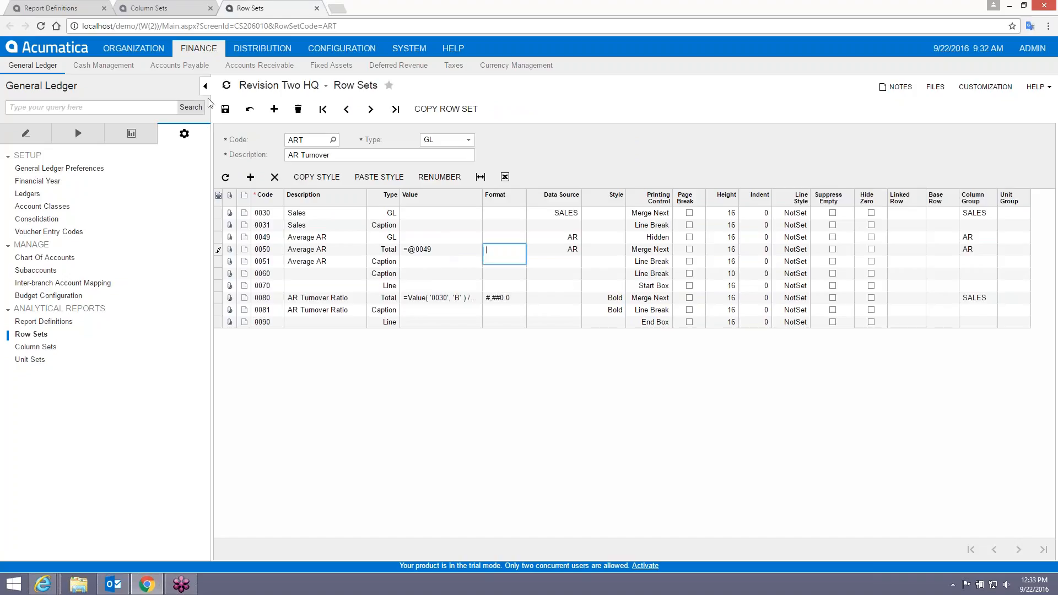
{"action": "left_click", "coordinate": [51, 8]}
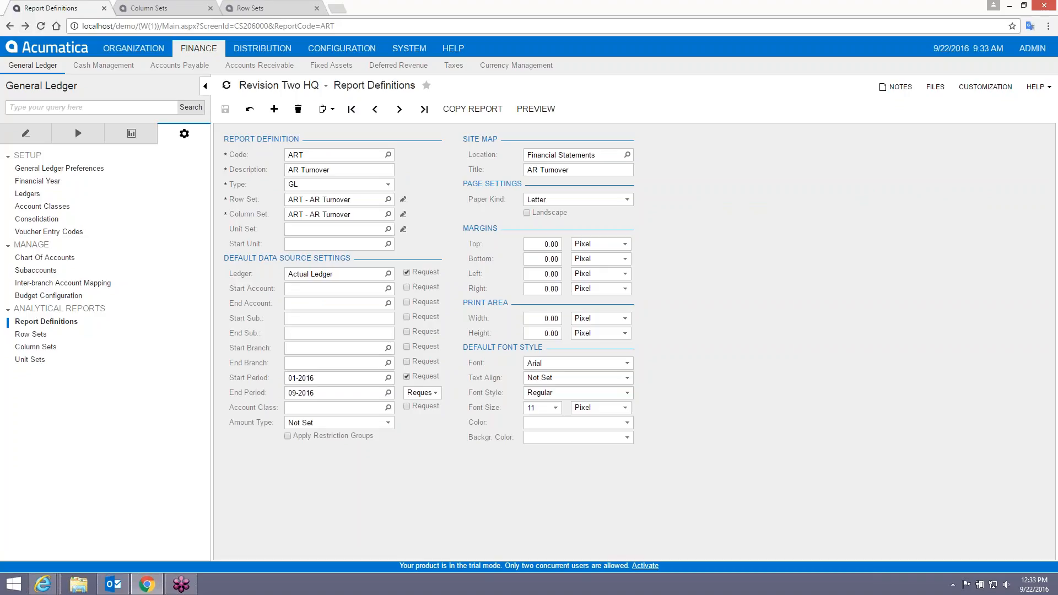
{"action": "left_click", "coordinate": [131, 133]}
{"action": "left_click", "coordinate": [35, 397]}
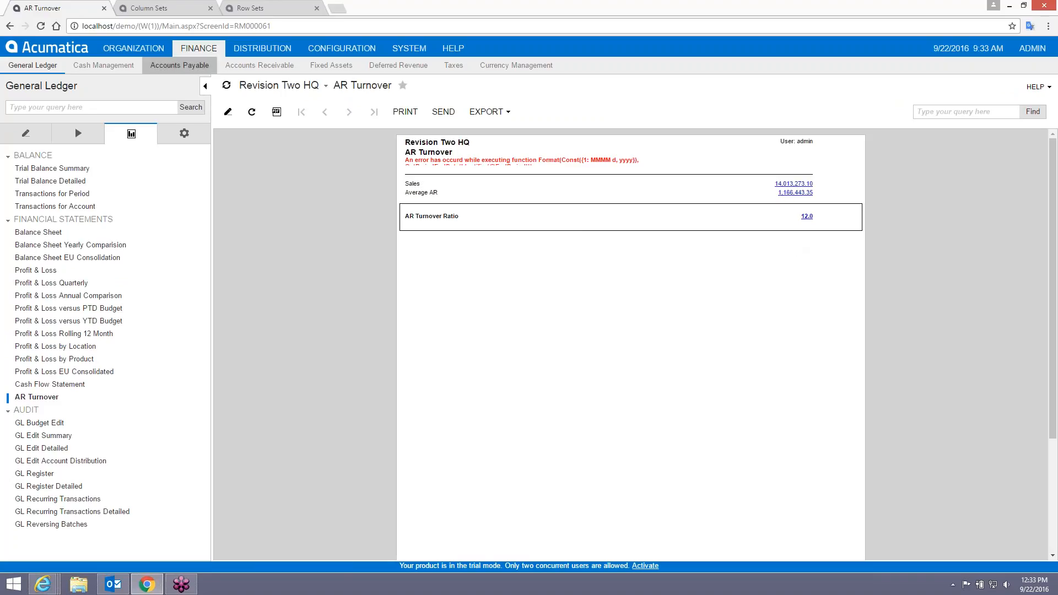
{"action": "left_click", "coordinate": [247, 8]}
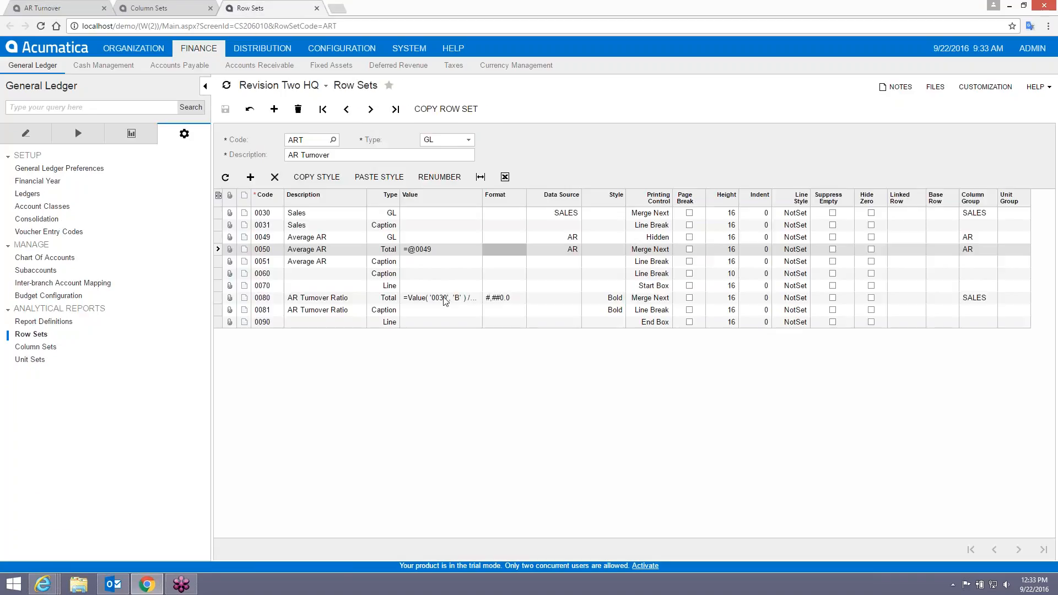
{"action": "left_click", "coordinate": [464, 251]}
{"action": "left_click", "coordinate": [464, 250]}
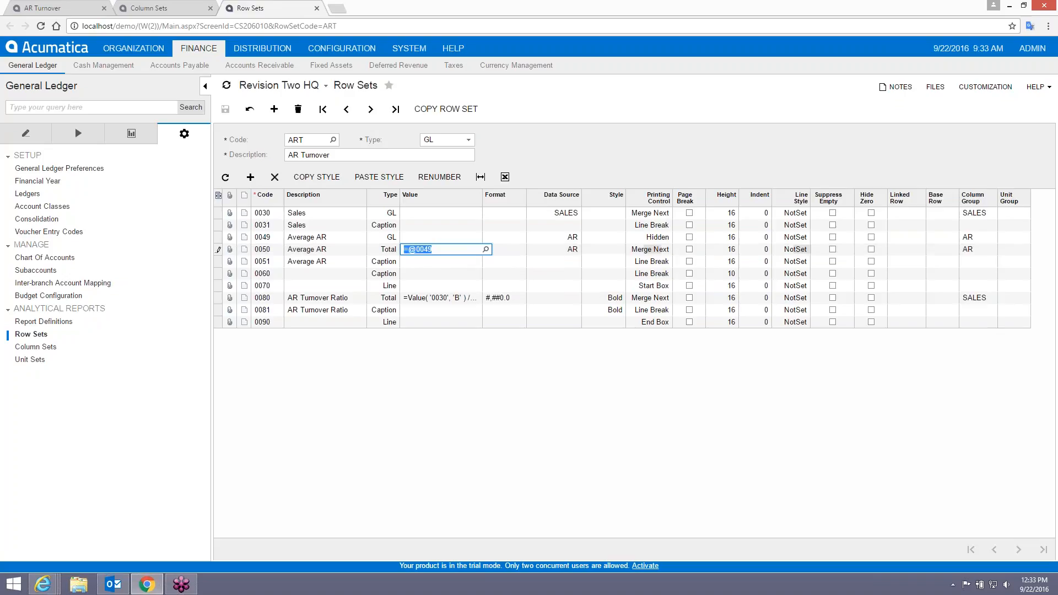
{"action": "left_click", "coordinate": [486, 249]}
{"action": "left_click", "coordinate": [466, 437]}
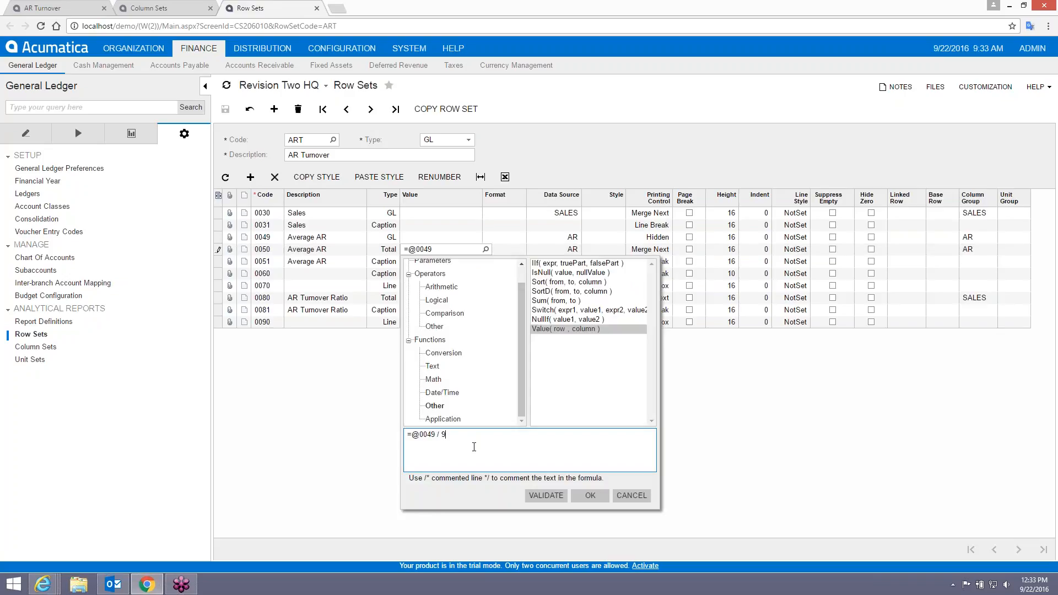
{"action": "left_click", "coordinate": [546, 496]}
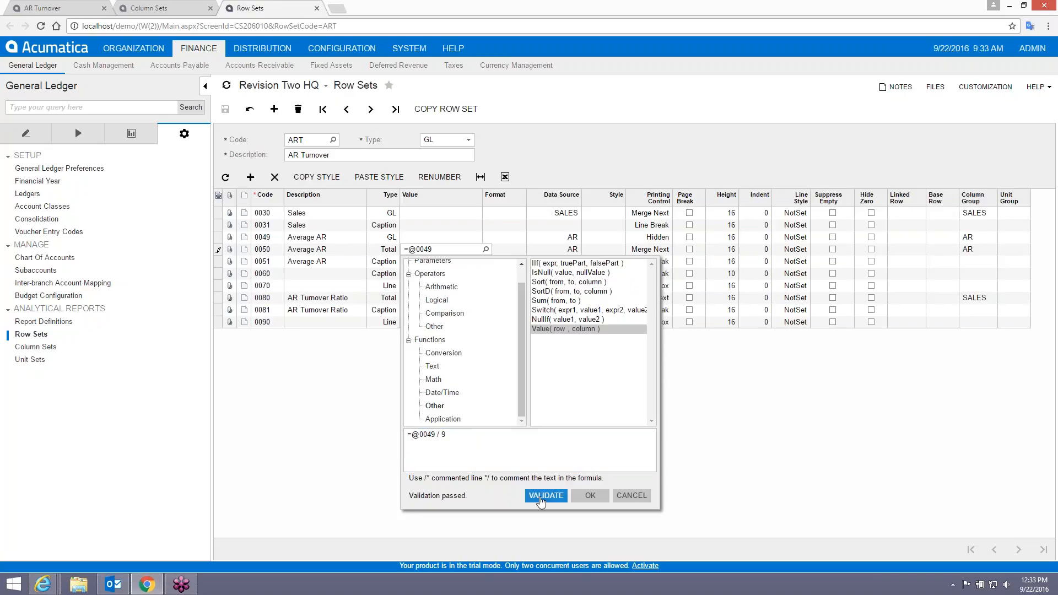
{"action": "left_click", "coordinate": [590, 495]}
{"action": "left_click", "coordinate": [226, 108]}
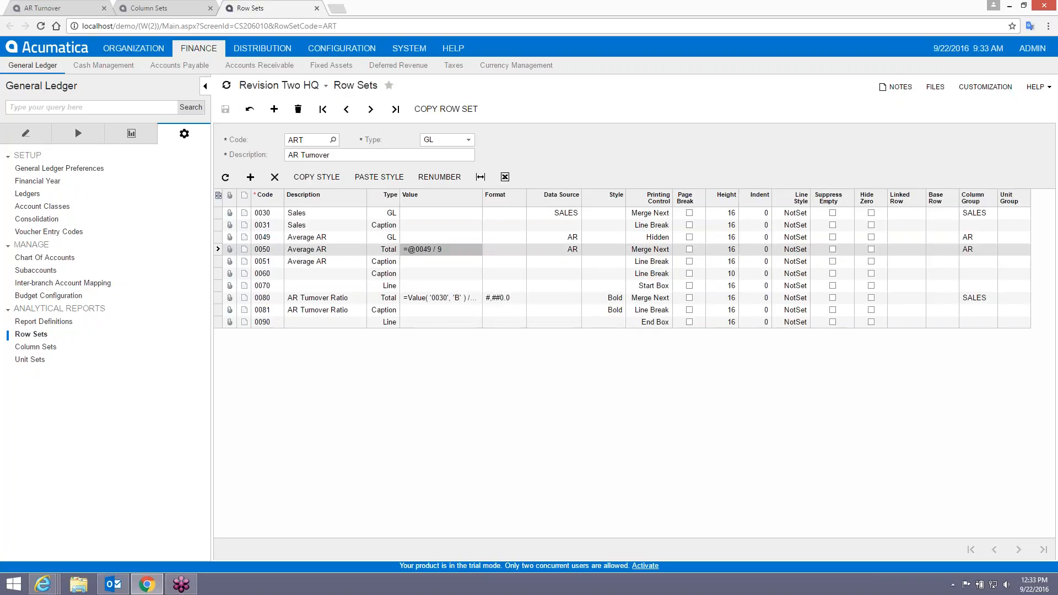
{"action": "left_click", "coordinate": [43, 9]}
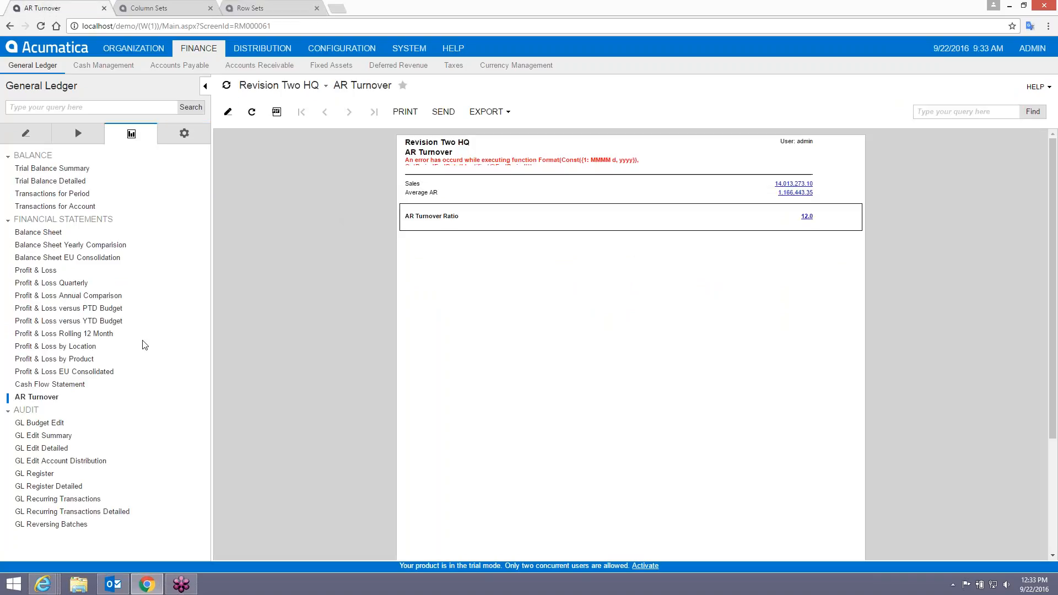
Rerun AR Turnover with the revised Average AR, confirming the 108.1 AR Turnover Ratio.
{"action": "left_click", "coordinate": [34, 397]}
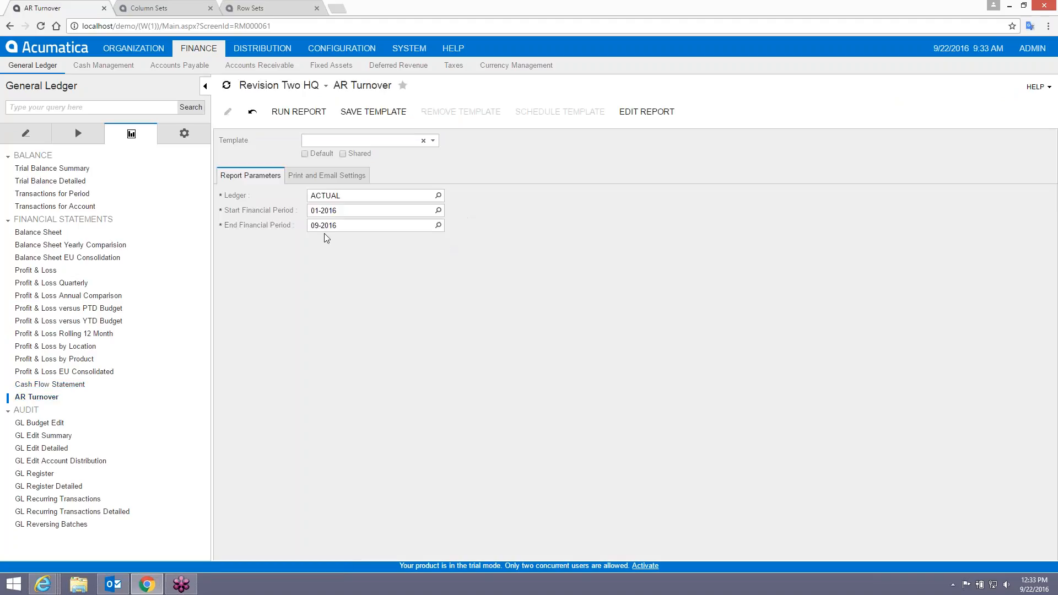
{"action": "left_click", "coordinate": [300, 110]}
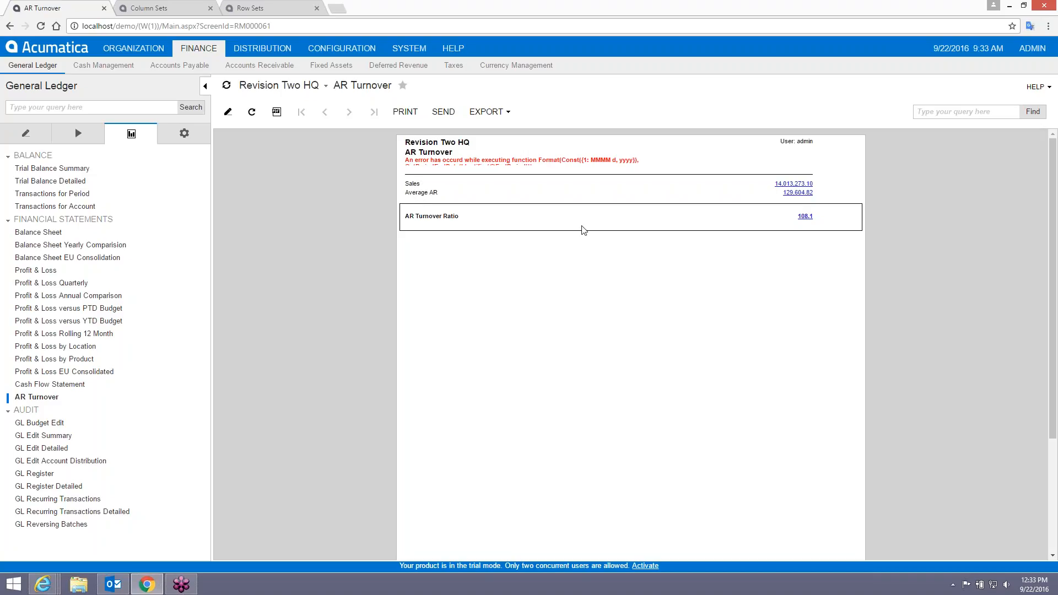
{"action": "key", "text": "ctrl+Tab"}
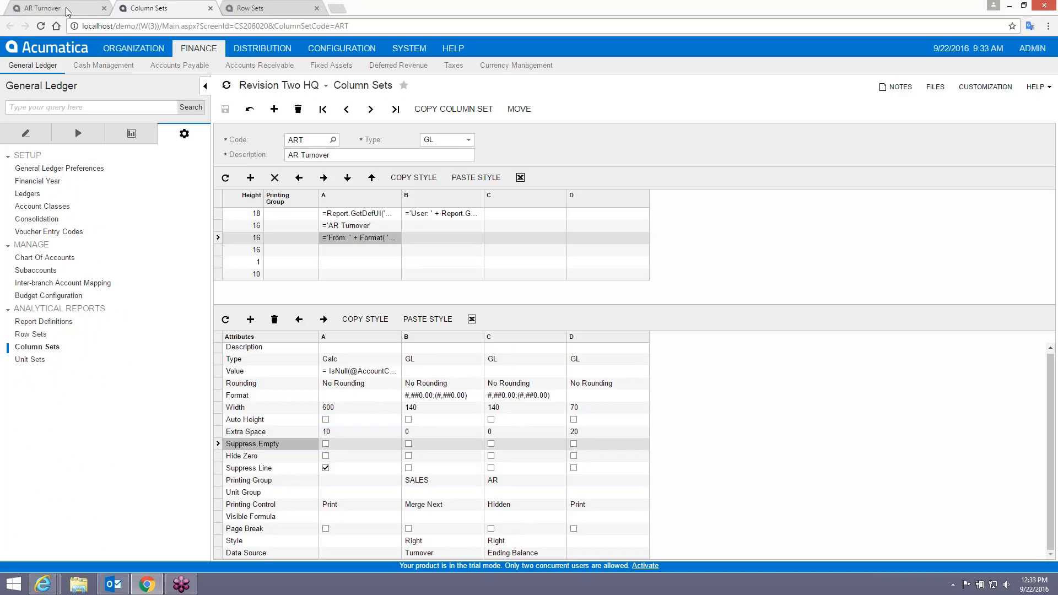
{"action": "key", "text": "ctrl+shift+Tab"}
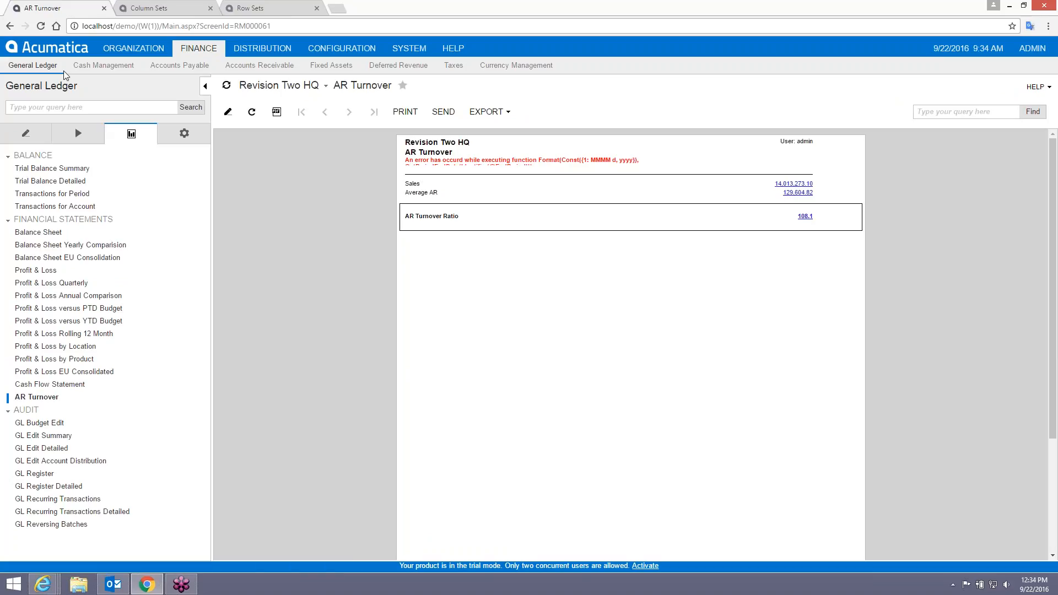
{"action": "left_click", "coordinate": [288, 7]}
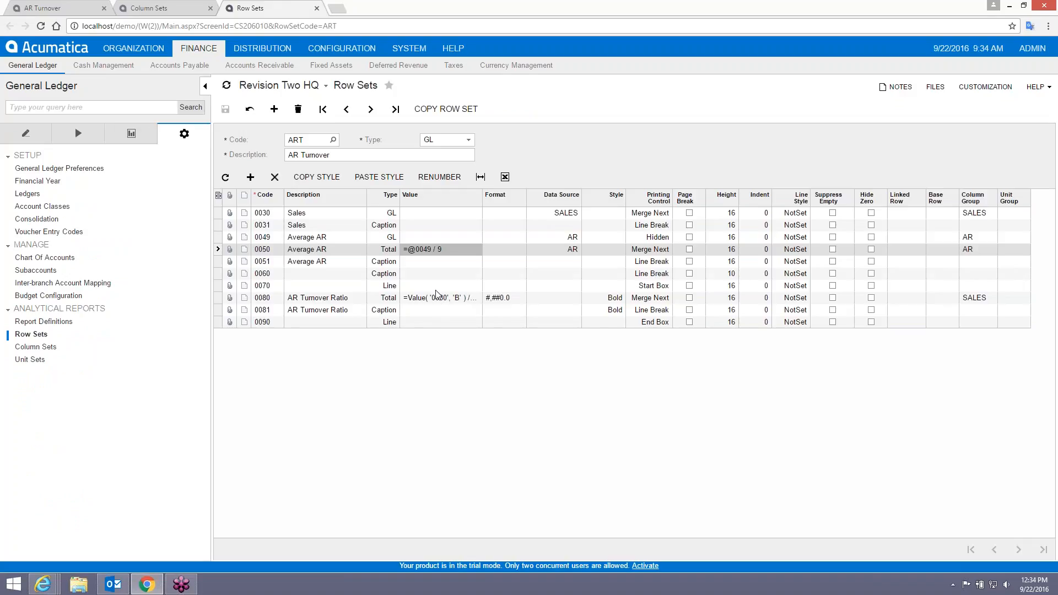
{"action": "left_click", "coordinate": [434, 250]}
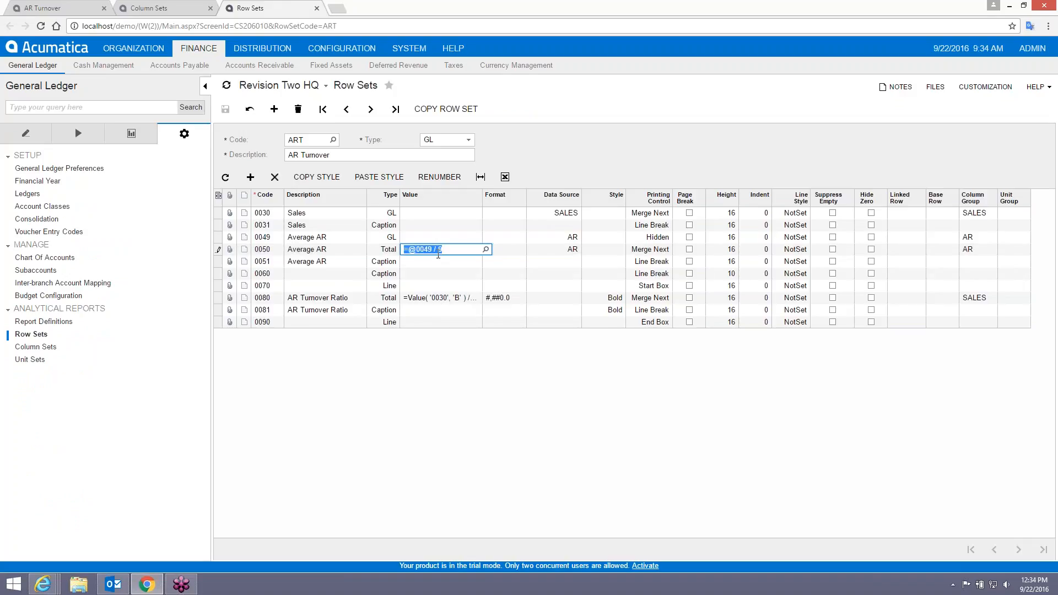
{"action": "left_click", "coordinate": [438, 255]}
{"action": "key", "text": "BackSpace"}
{"action": "type", "text": "*"}
{"action": "left_click", "coordinate": [225, 108]}
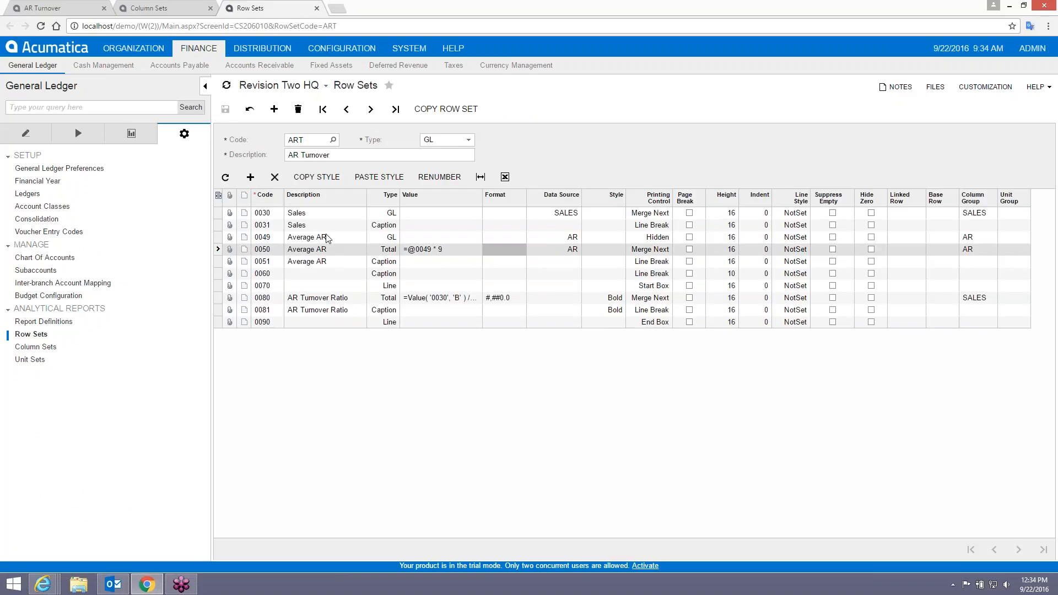
Rerun the AR Turnover report with the revised formula, which now shows a ratio of 1.3.
{"action": "left_click", "coordinate": [70, 12]}
{"action": "left_click", "coordinate": [37, 396]}
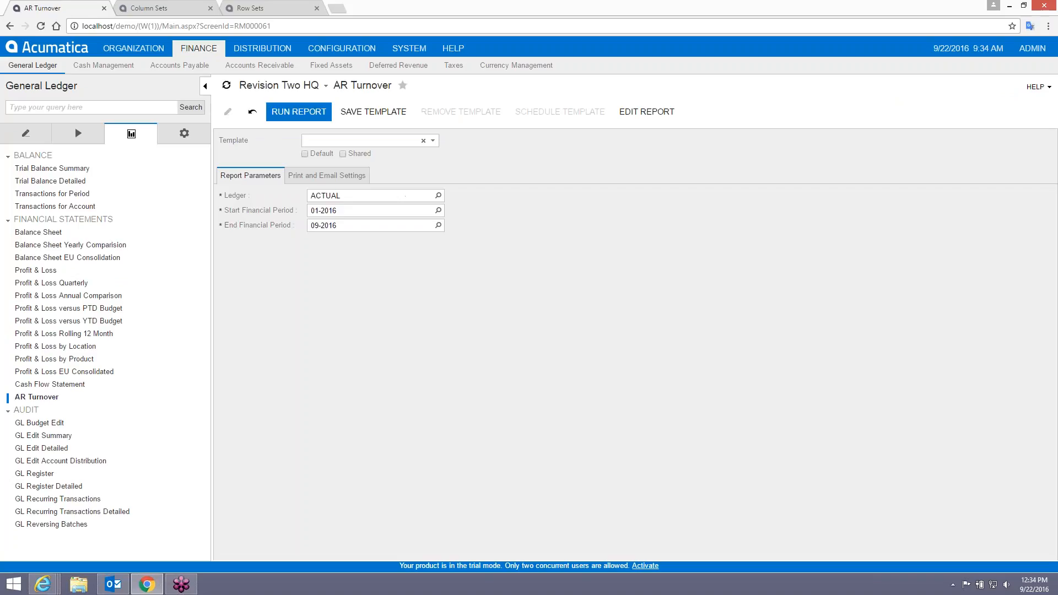
{"action": "left_click", "coordinate": [287, 112]}
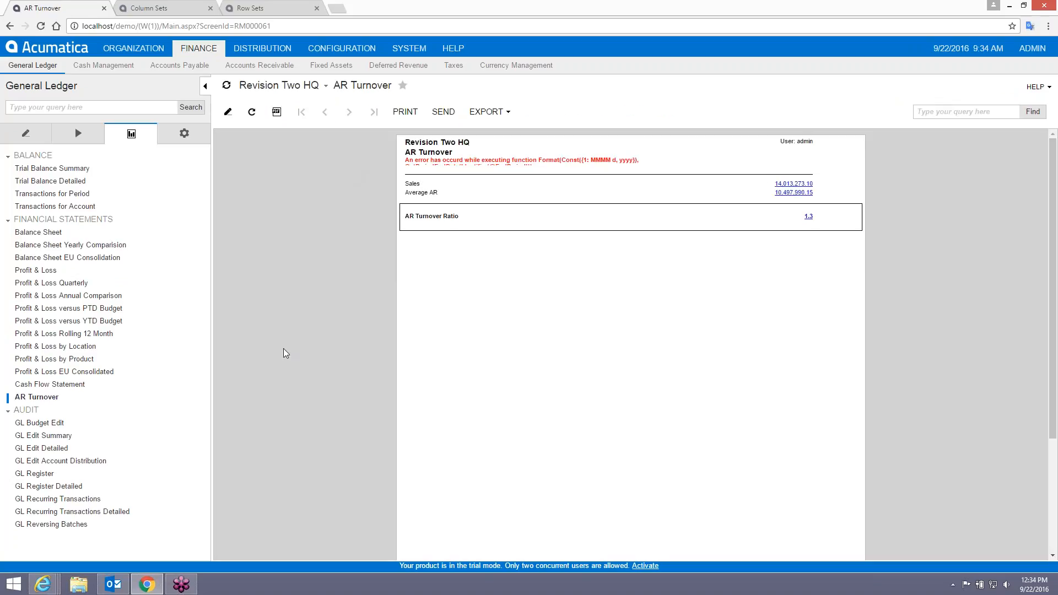
{"action": "left_click", "coordinate": [251, 8]}
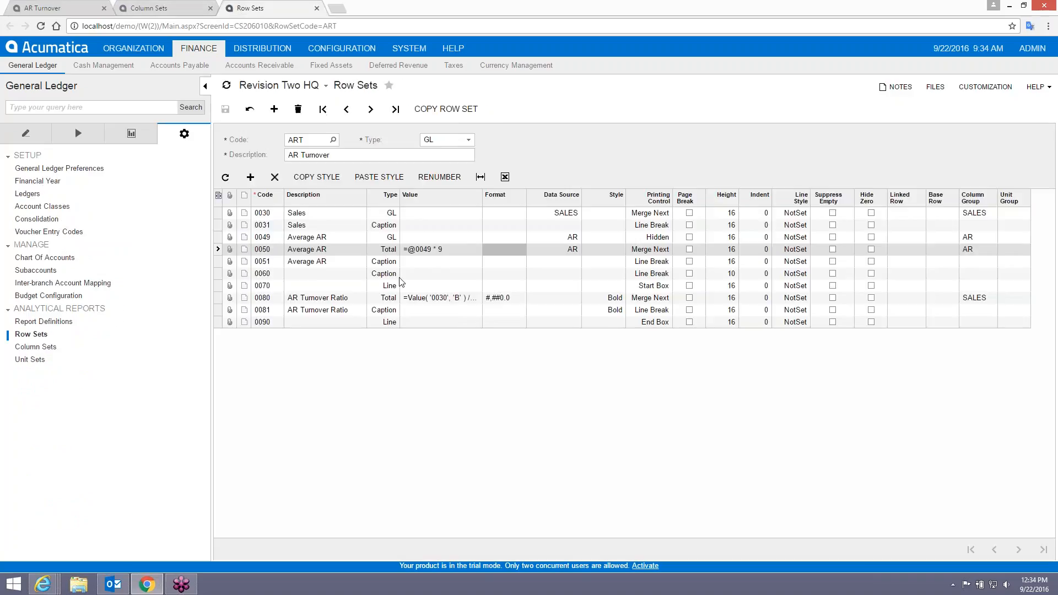
In row 0050's formula editor, append the Application function FormatPeriod(period, shift) to the Average AR formula.
{"action": "left_click", "coordinate": [465, 252]}
{"action": "left_click", "coordinate": [485, 249]}
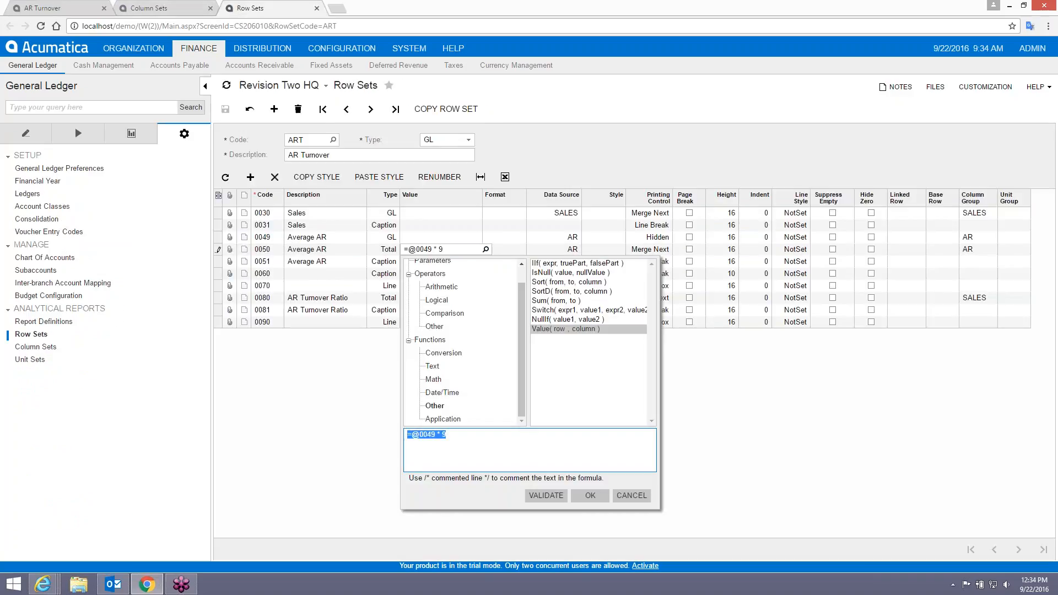
{"action": "left_click", "coordinate": [479, 438]}
{"action": "left_click_drag", "start_coordinate": [520, 320], "coordinate": [522, 288]}
{"action": "left_click", "coordinate": [456, 280]}
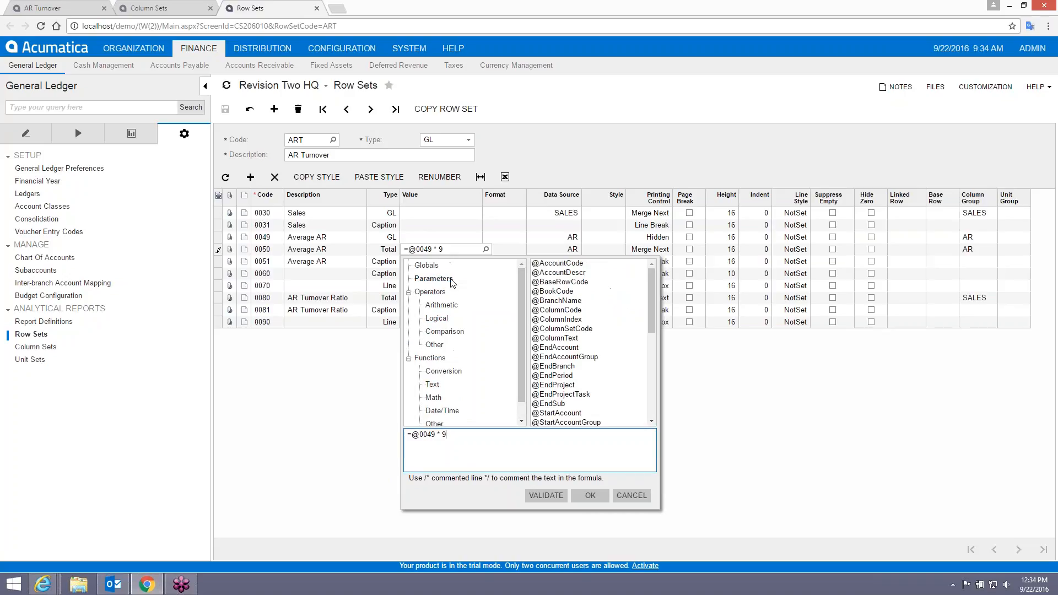
{"action": "left_click_drag", "start_coordinate": [653, 297], "coordinate": [588, 329]}
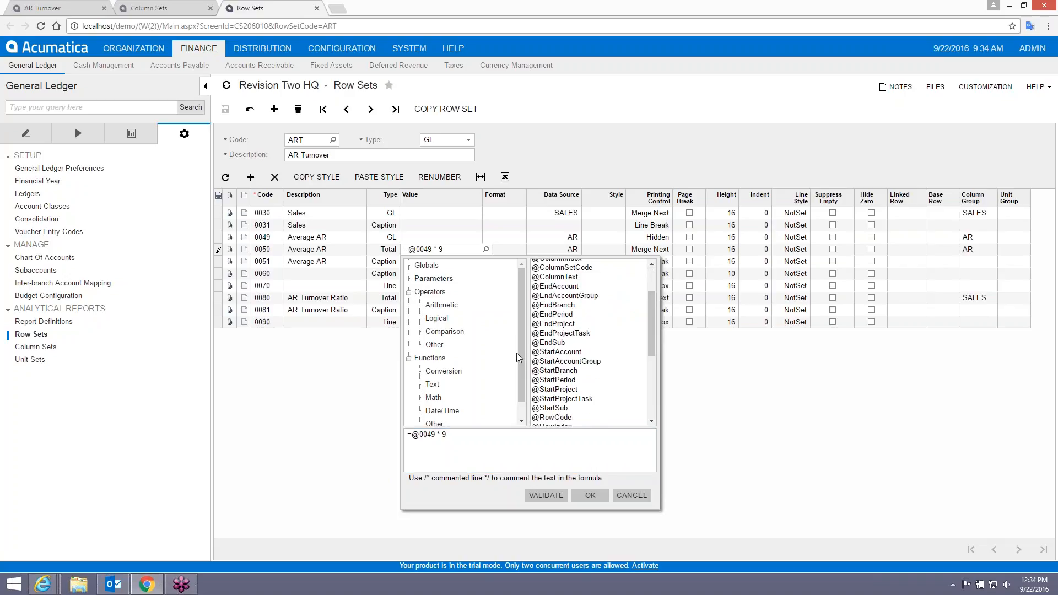
{"action": "scroll", "coordinate": [516, 353], "scroll_direction": "down", "scroll_amount": 1}
{"action": "left_click", "coordinate": [442, 419]}
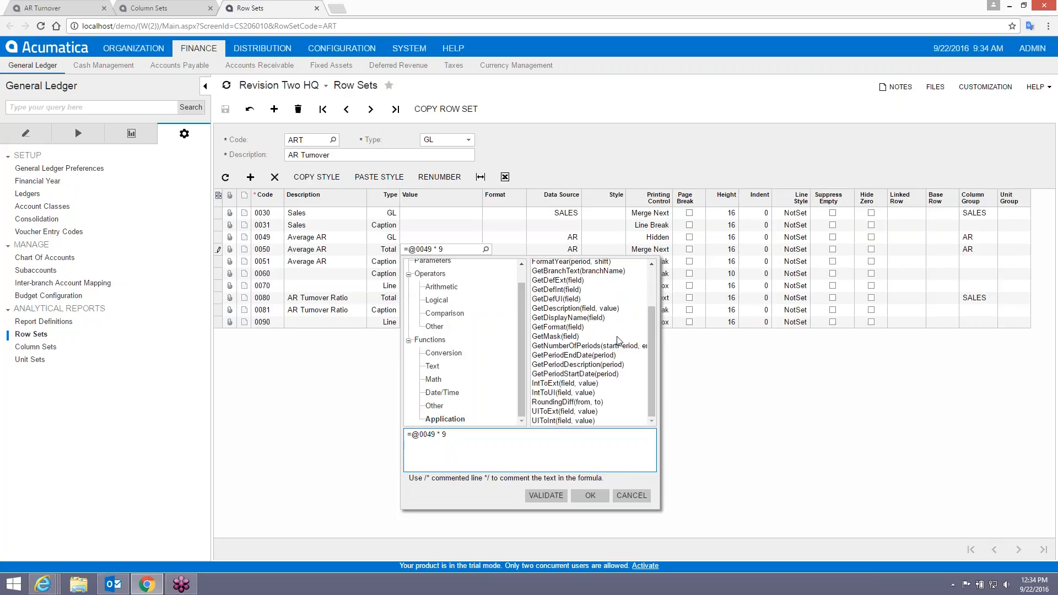
{"action": "left_click_drag", "start_coordinate": [655, 328], "coordinate": [646, 298]}
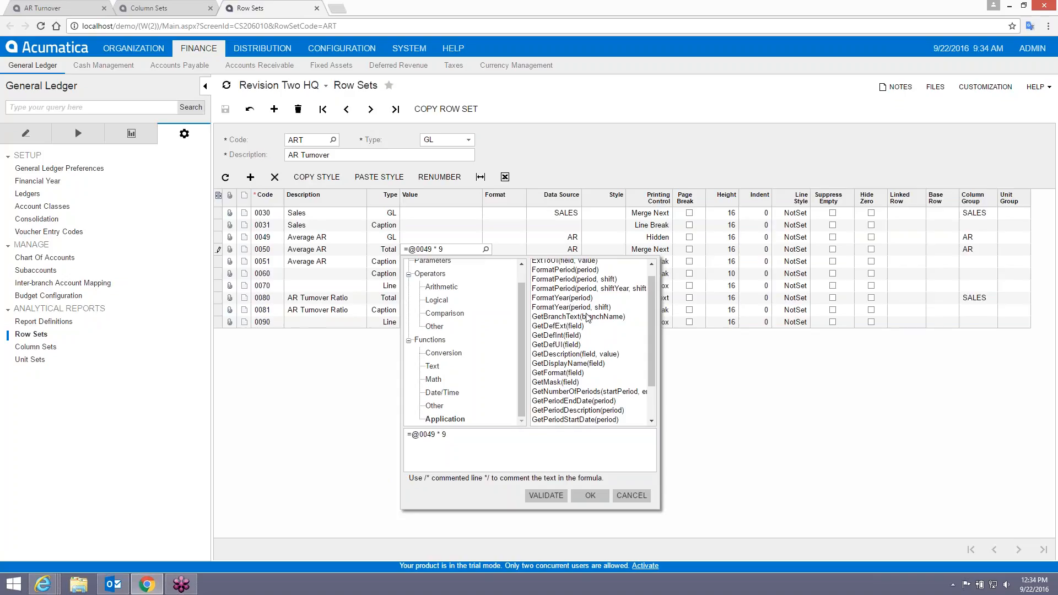
{"action": "left_click", "coordinate": [568, 280]}
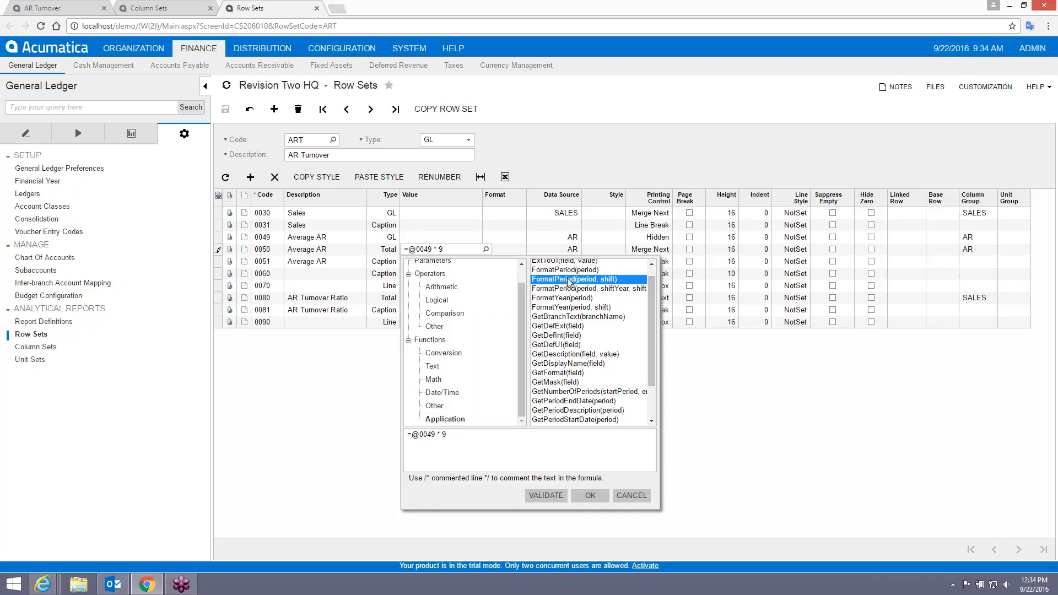
{"action": "scroll", "coordinate": [652, 297], "scroll_direction": "up", "scroll_amount": 1}
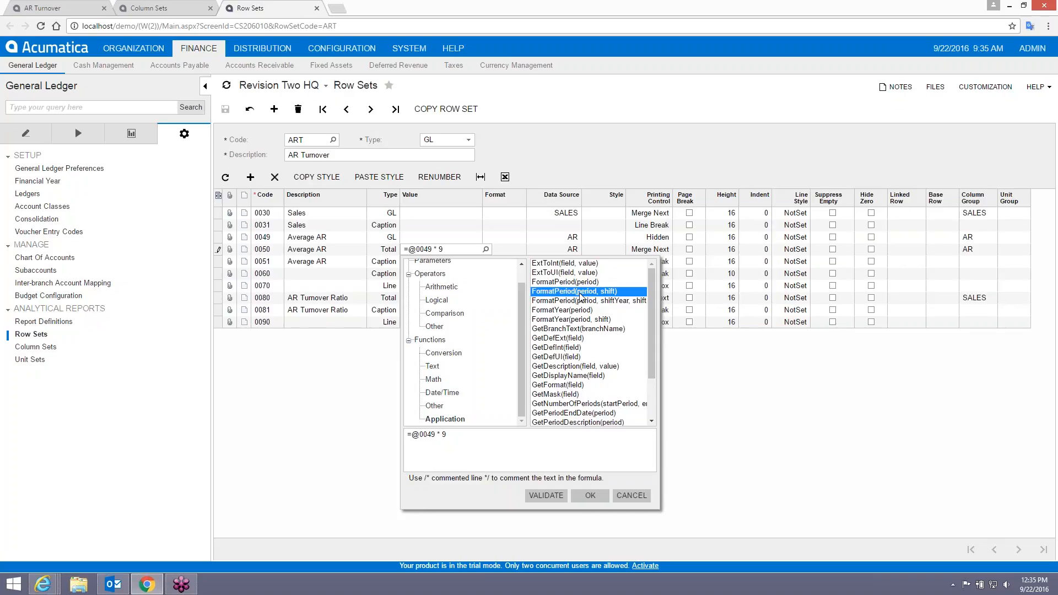
{"action": "left_click", "coordinate": [474, 439]}
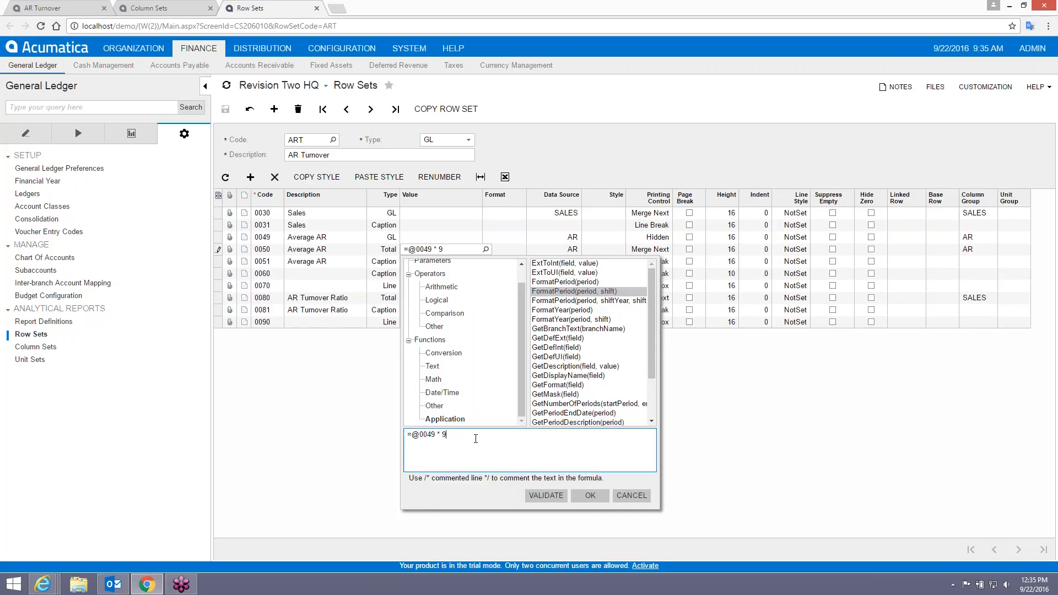
{"action": "double_click", "coordinate": [555, 292]}
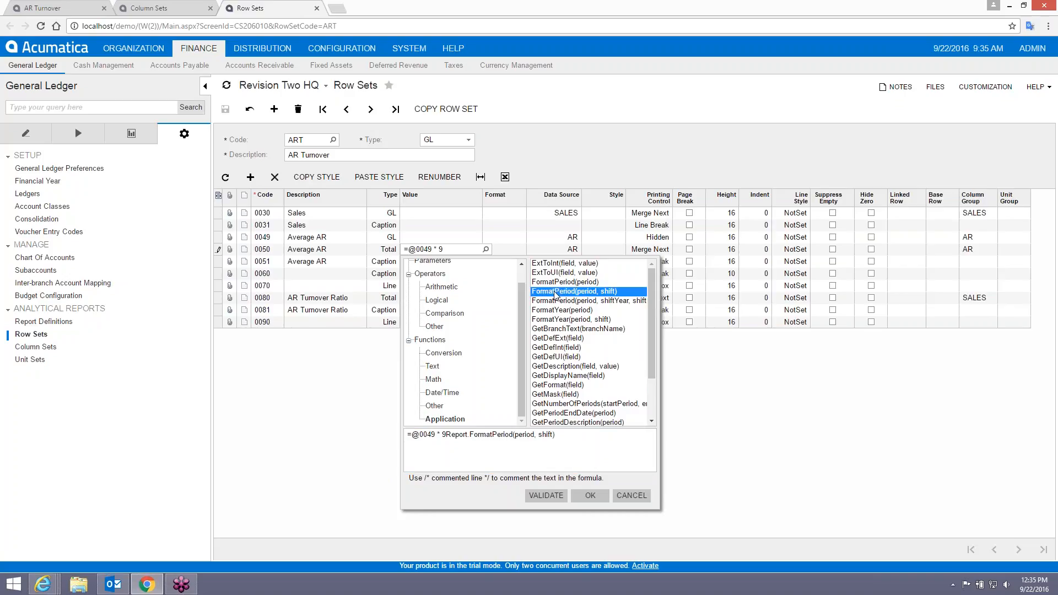
{"action": "left_click", "coordinate": [446, 435]}
{"action": "key", "text": "BackSpace"}
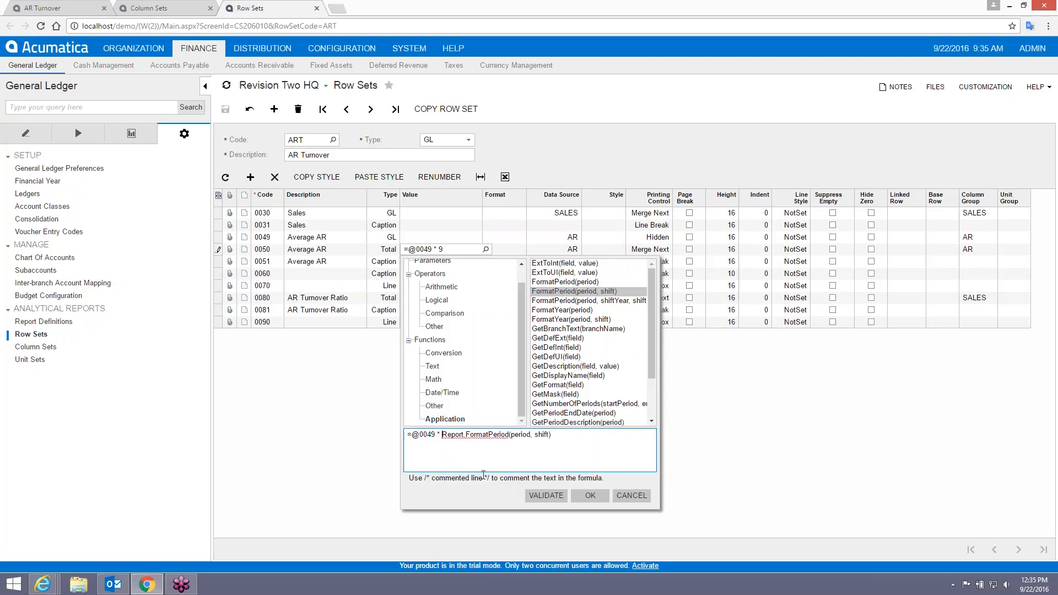
{"action": "double_click", "coordinate": [520, 435]}
{"action": "left_click_drag", "start_coordinate": [519, 329], "coordinate": [517, 300]}
{"action": "left_click", "coordinate": [433, 278]}
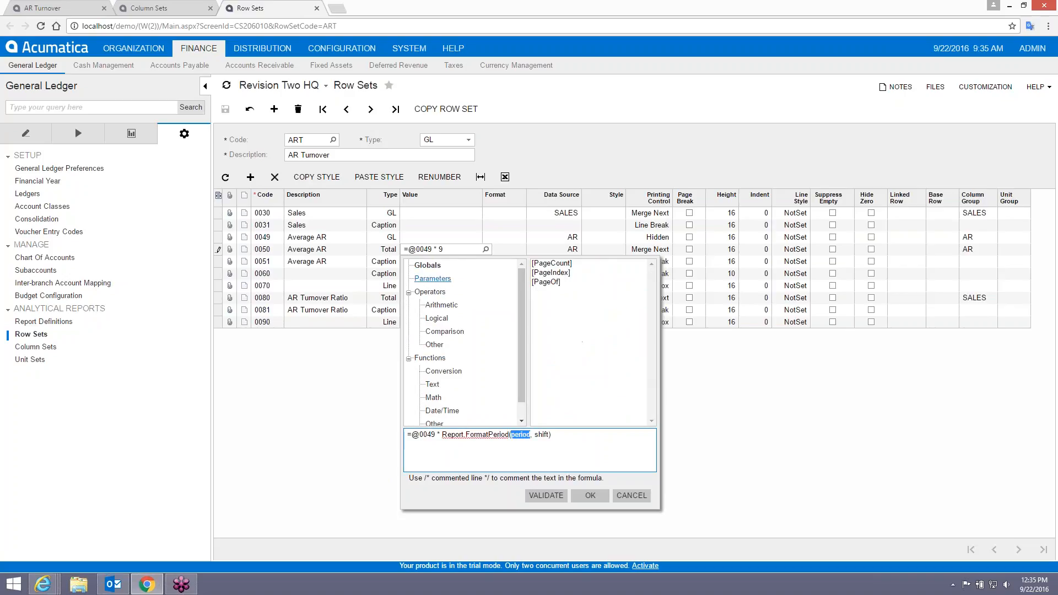
{"action": "left_click_drag", "start_coordinate": [652, 318], "coordinate": [646, 339]}
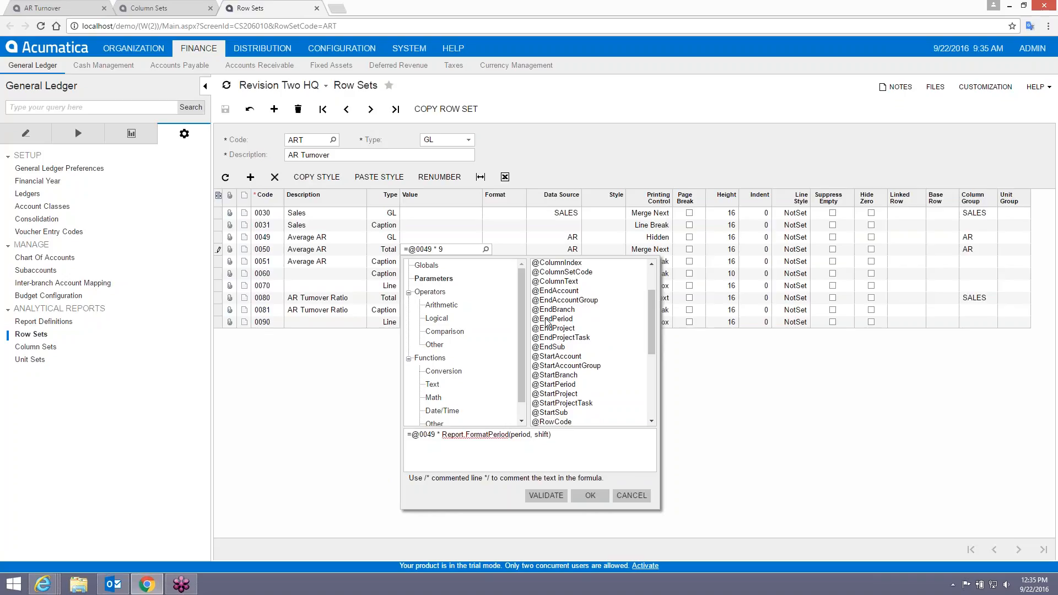
{"action": "double_click", "coordinate": [549, 320]}
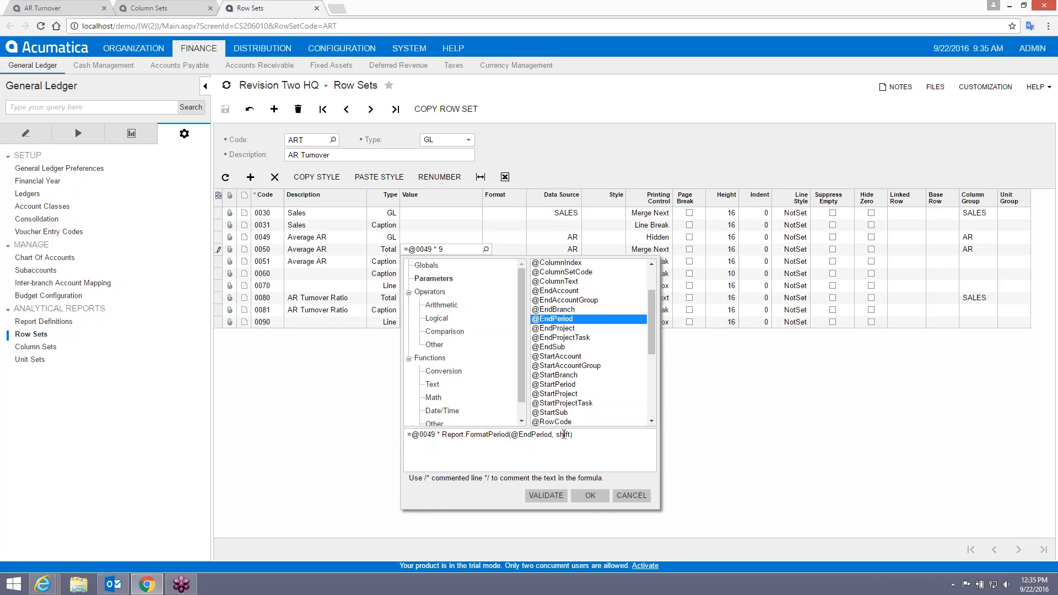
{"action": "double_click", "coordinate": [563, 435]}
{"action": "key", "text": "BackSpace"}
{"action": "key", "text": "BackSpace"}
{"action": "key", "text": "BackSpace"}
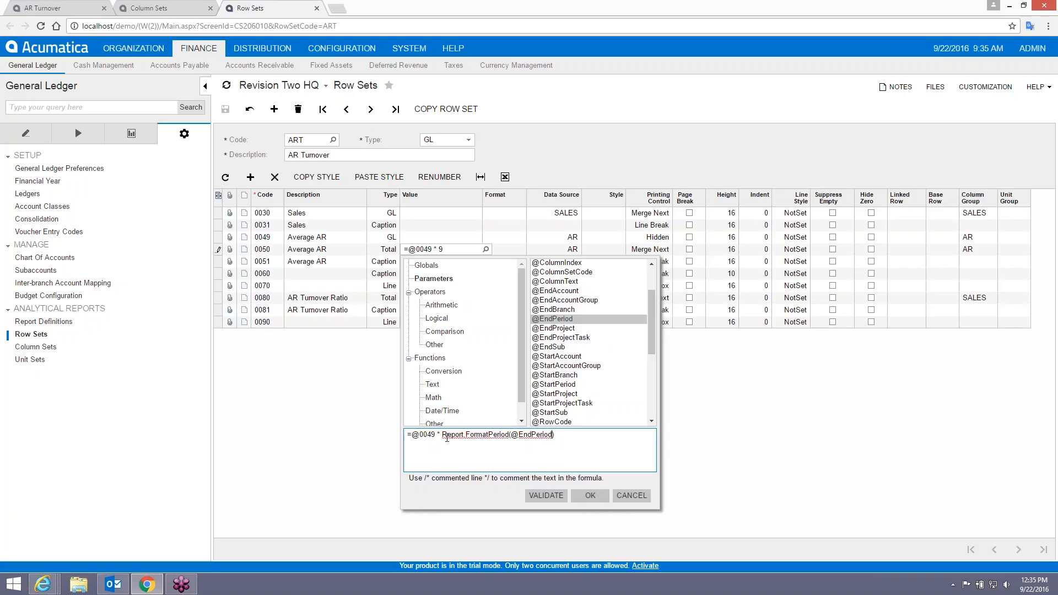
{"action": "left_click", "coordinate": [590, 496]}
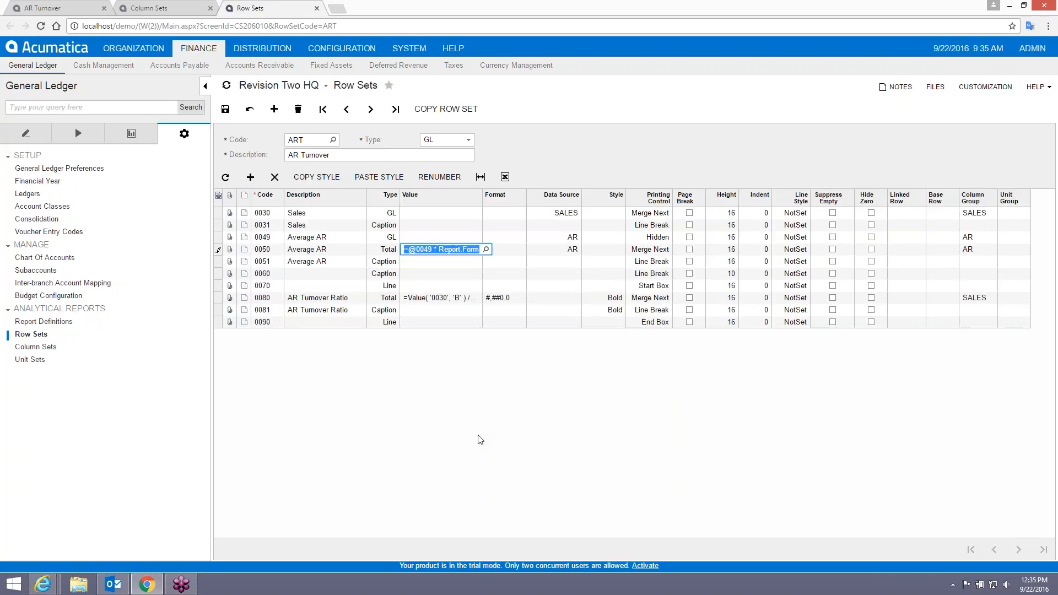
Rerun the AR Turnover report using the new Average AR formula.
{"action": "left_click", "coordinate": [64, 8]}
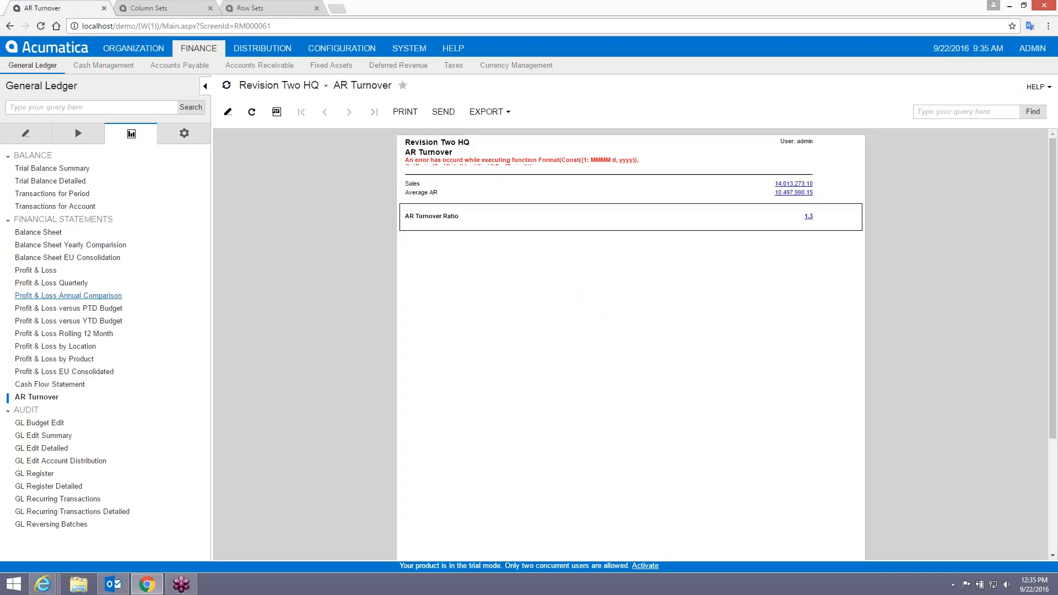
{"action": "left_click", "coordinate": [44, 396]}
{"action": "left_click", "coordinate": [298, 112]}
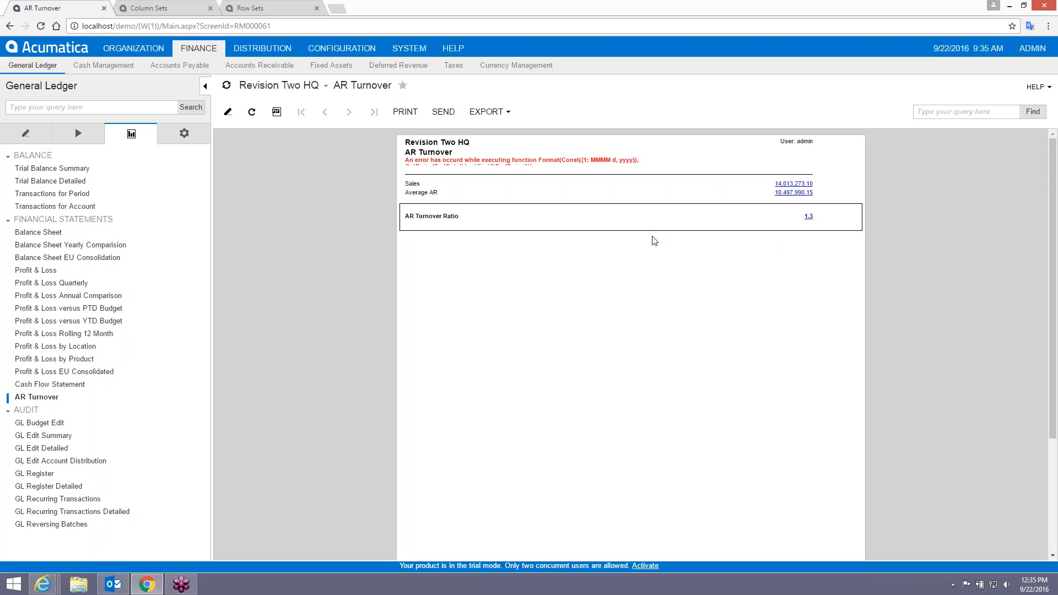
Run the report with End Financial Period 01-2016, which gives an AR Turnover ratio of 0.1.
{"action": "left_click", "coordinate": [228, 111]}
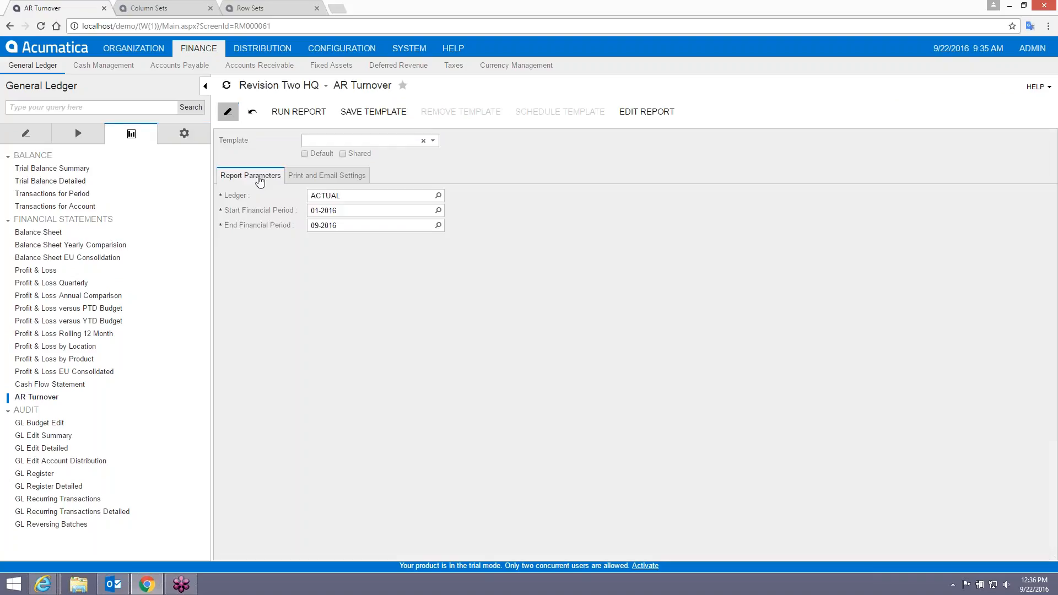
{"action": "left_click", "coordinate": [334, 227]}
{"action": "type", "text": "01-201"}
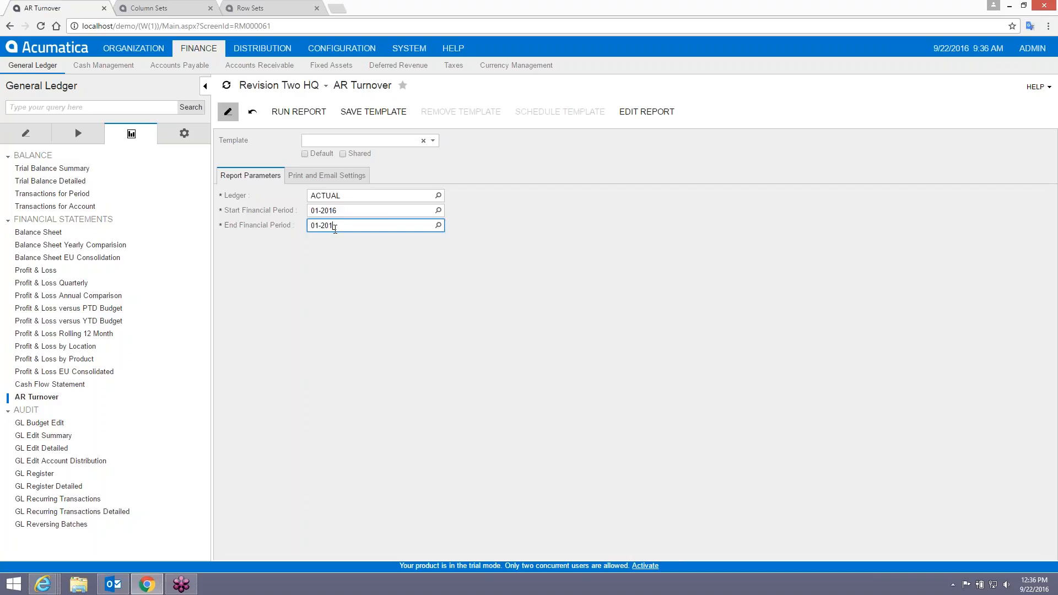
{"action": "type", "text": "6"}
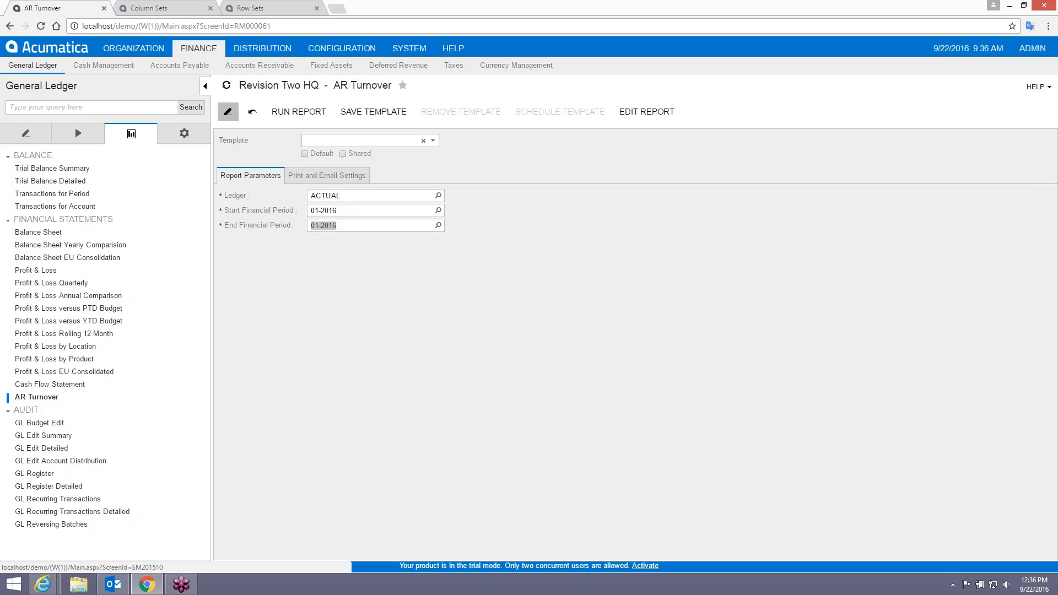
{"action": "left_click", "coordinate": [299, 112]}
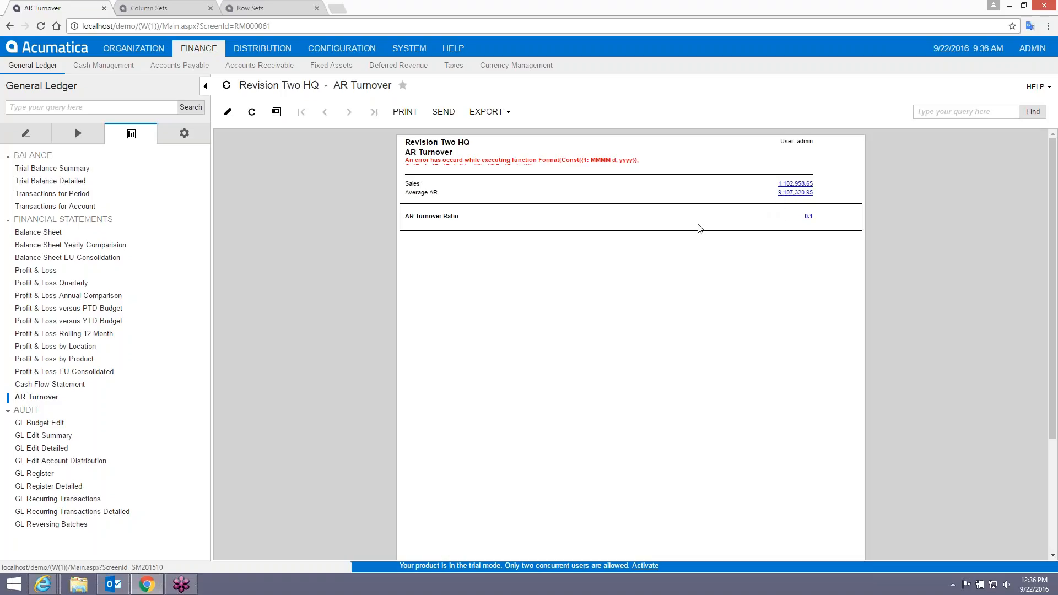
{"action": "left_click", "coordinate": [231, 113]}
{"action": "left_click", "coordinate": [228, 113]}
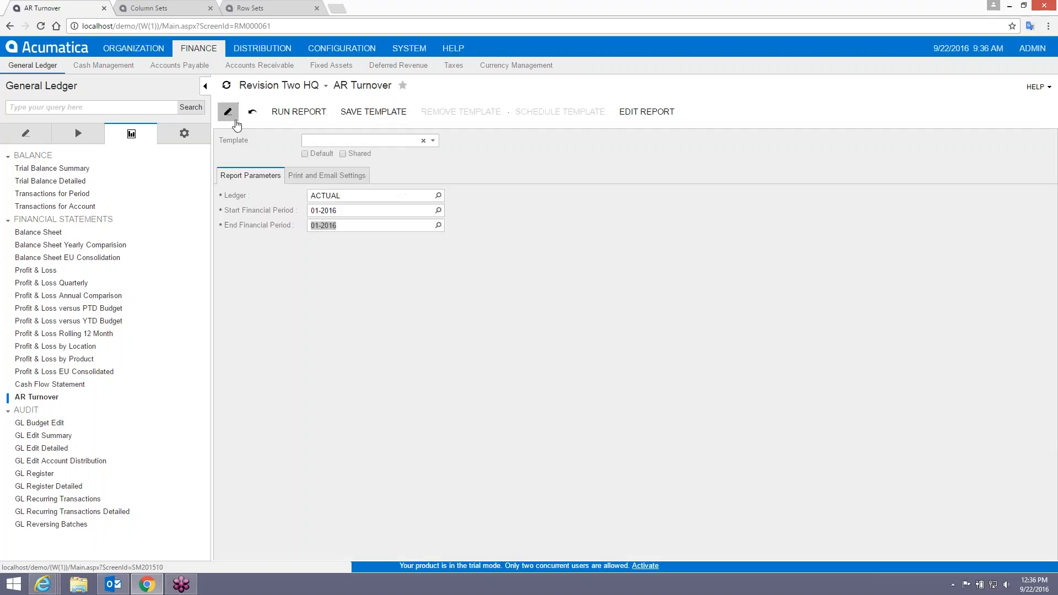
{"action": "left_click", "coordinate": [349, 226]}
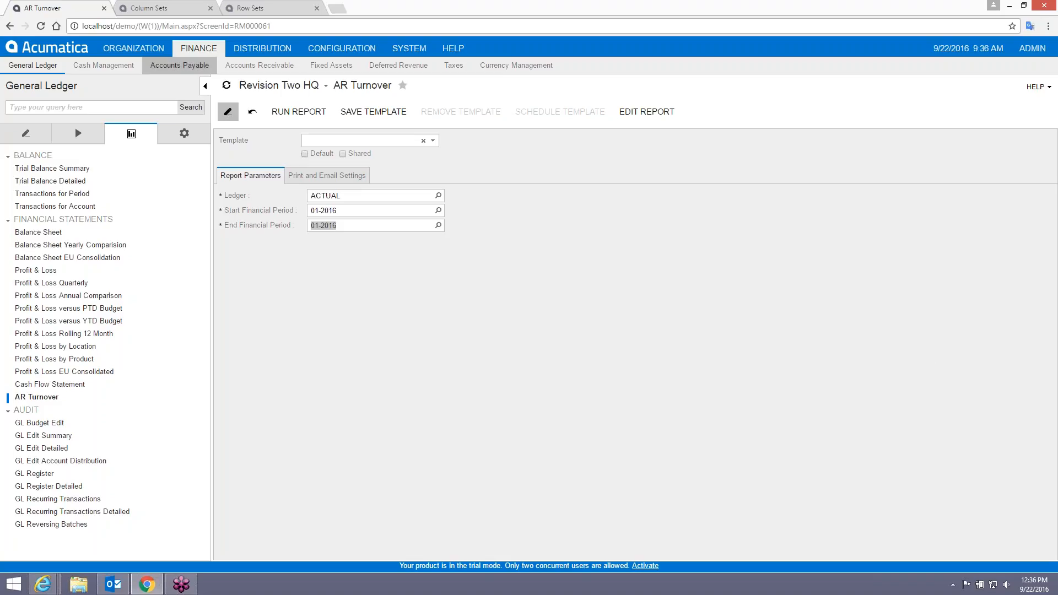
{"action": "left_click", "coordinate": [171, 11]}
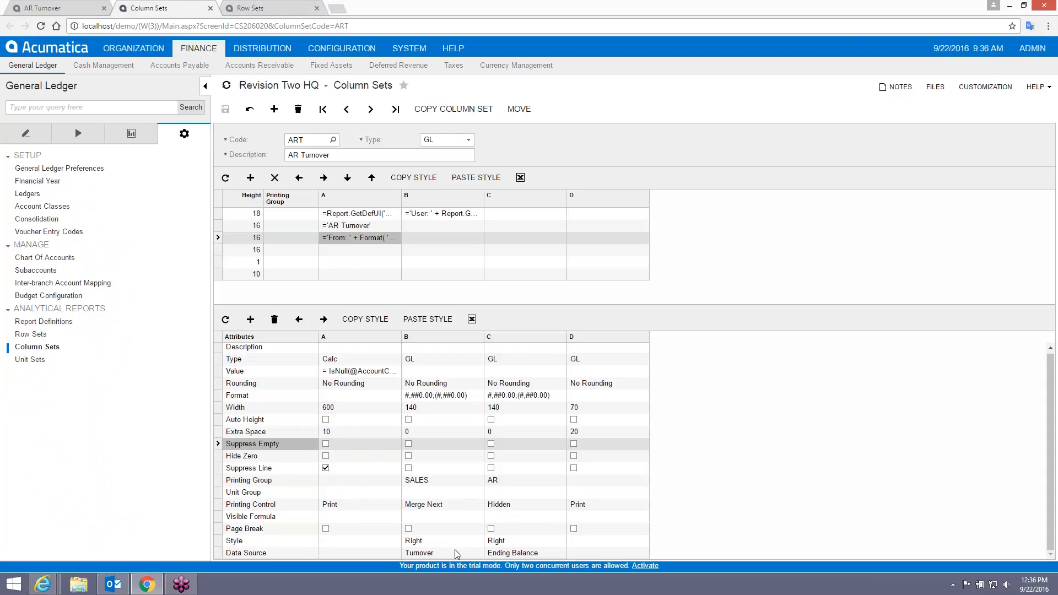
{"action": "left_click", "coordinate": [432, 554]}
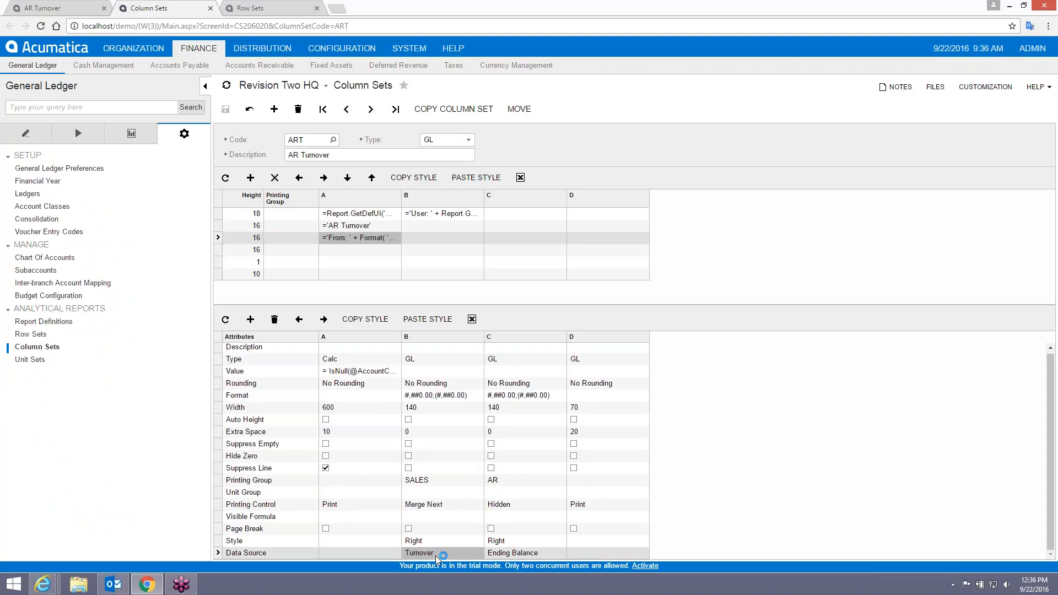
{"action": "left_click", "coordinate": [250, 7]}
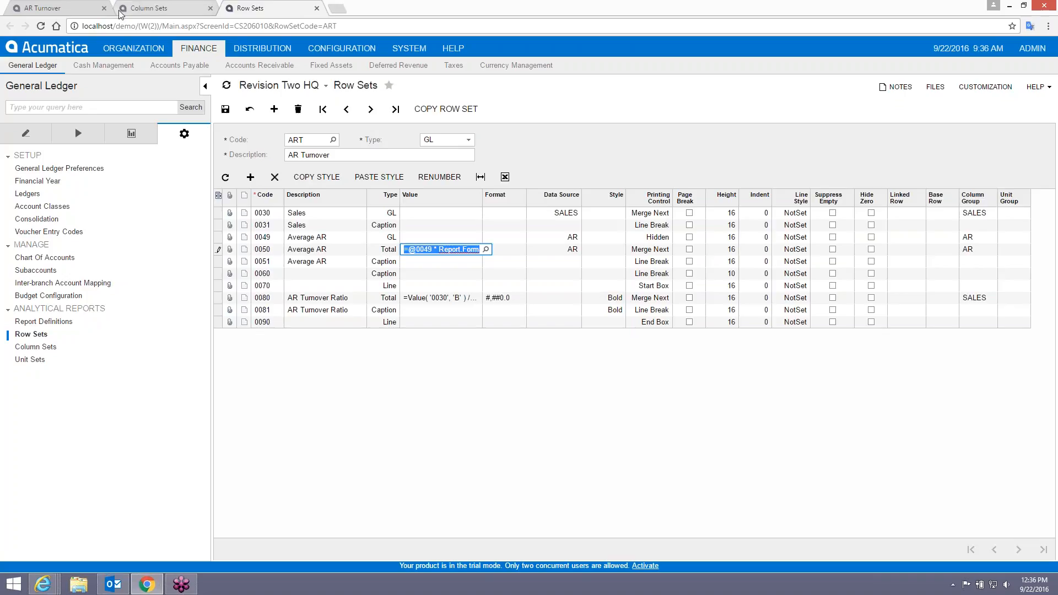
{"action": "left_click", "coordinate": [175, 12]}
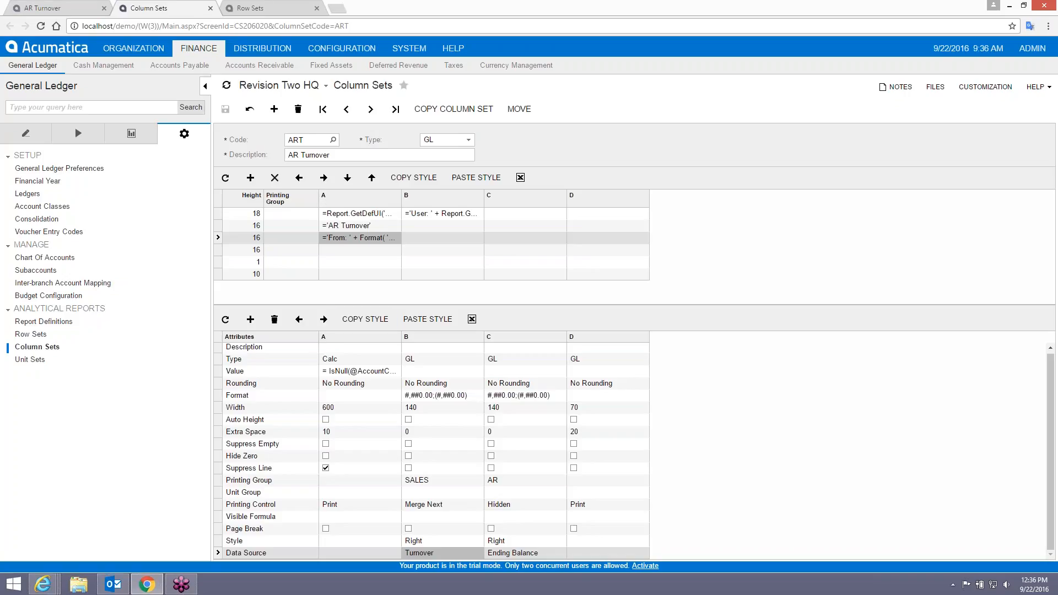
{"action": "left_click", "coordinate": [45, 8]}
{"action": "left_click", "coordinate": [285, 113]}
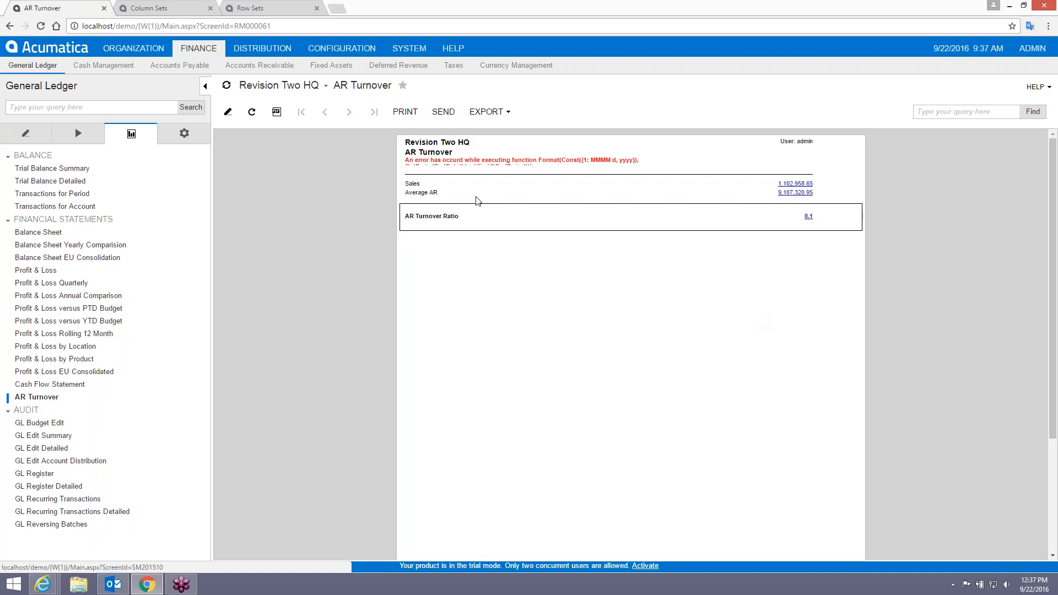
{"action": "left_click", "coordinate": [224, 12]}
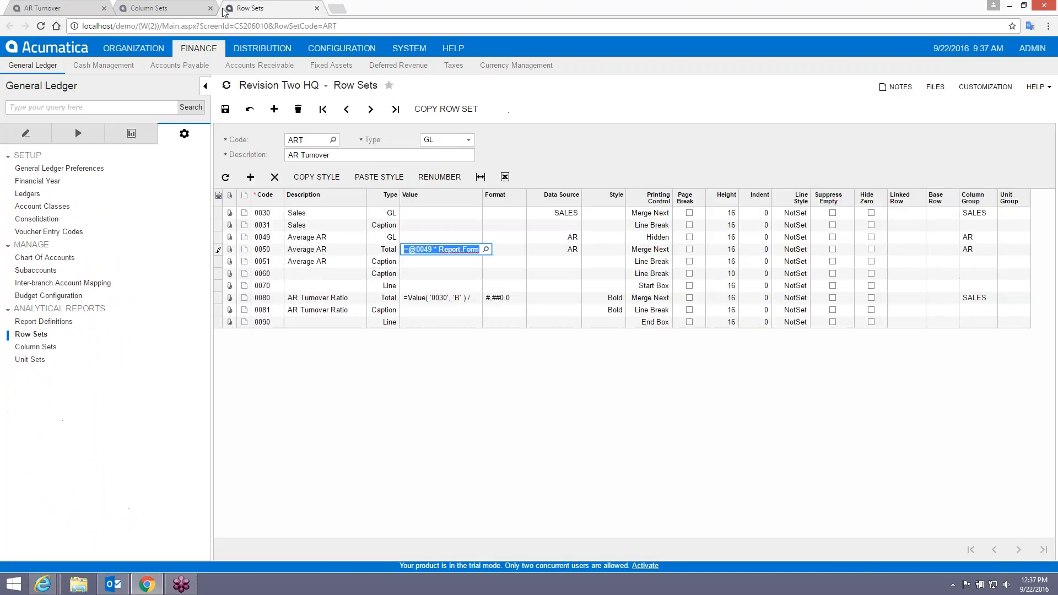
{"action": "left_click", "coordinate": [146, 10]}
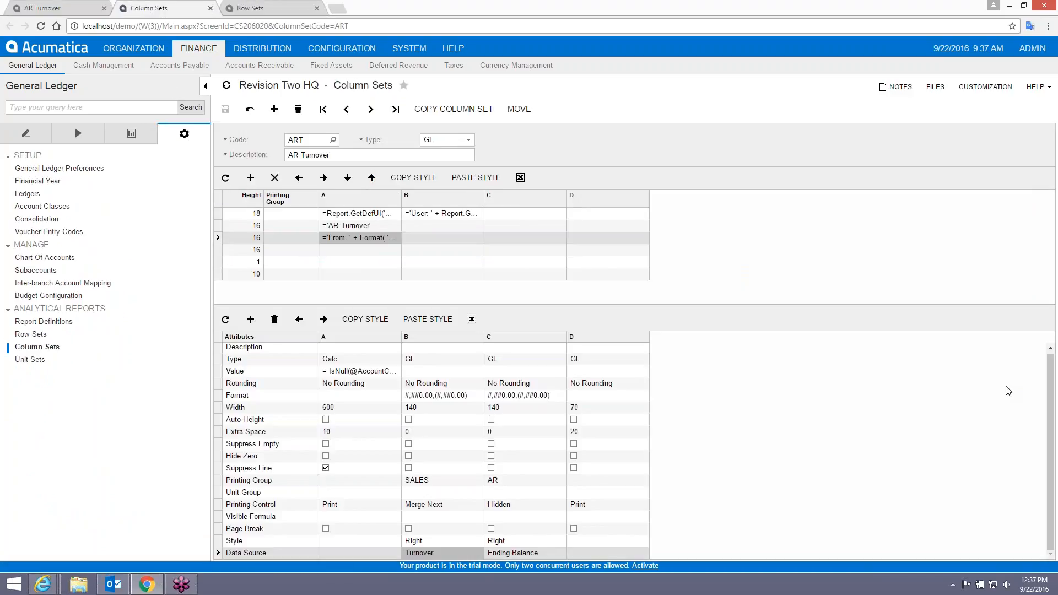